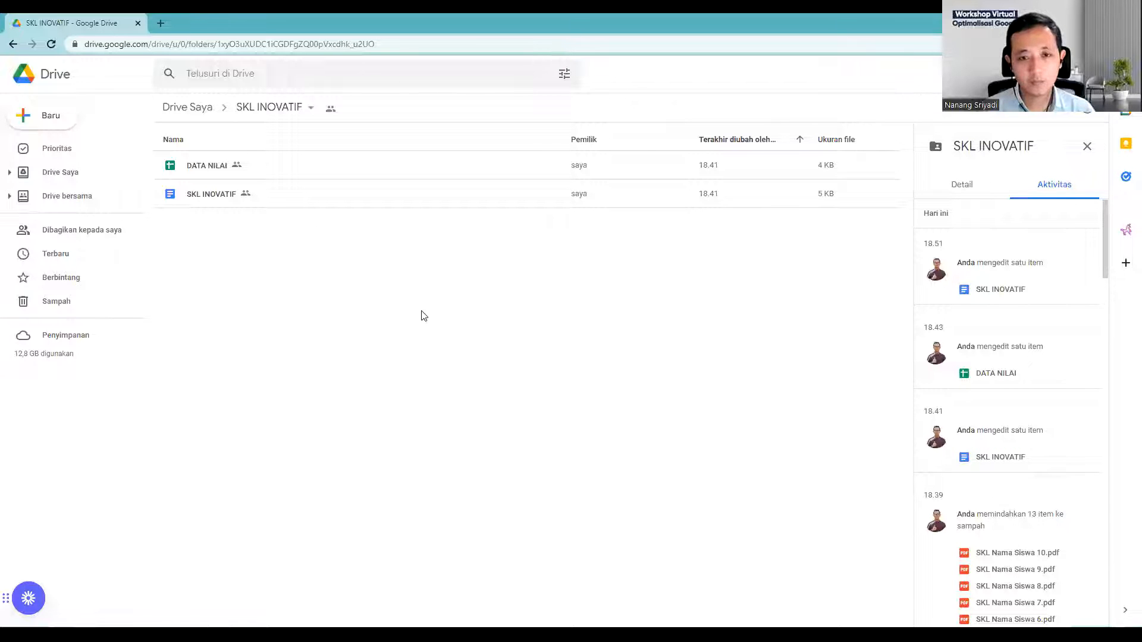
# Open the SKL INOVATIF document and delete the "Nomor:" line below the letter title
pyautogui.rightClick(375, 298)
pyautogui.click(418, 380)
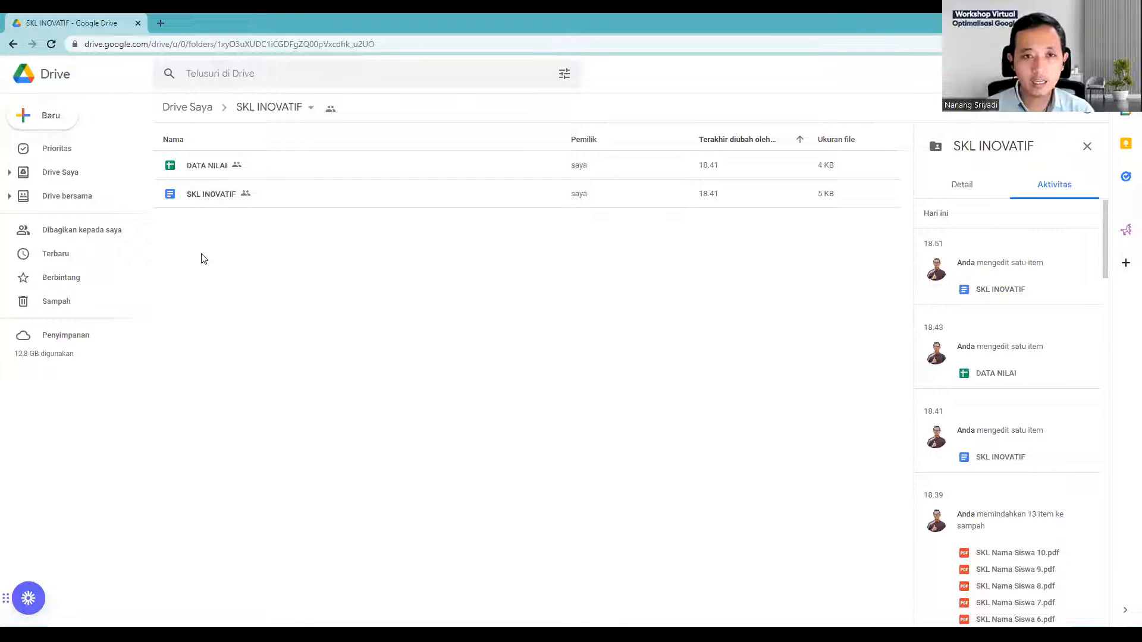
pyautogui.doubleClick(193, 196)
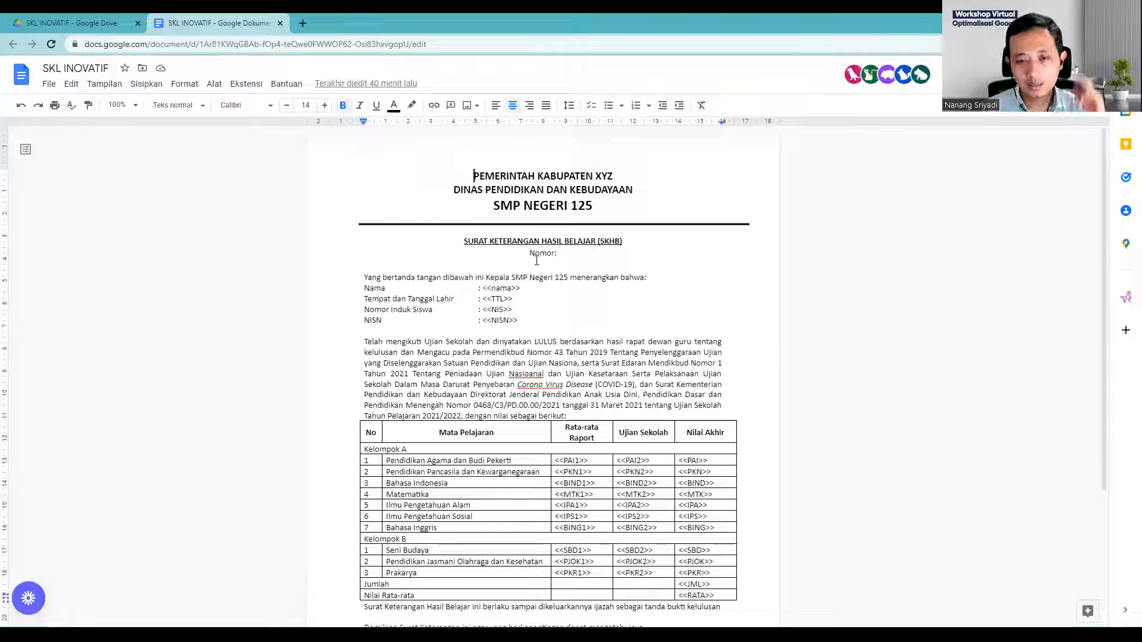
pyautogui.click(563, 256)
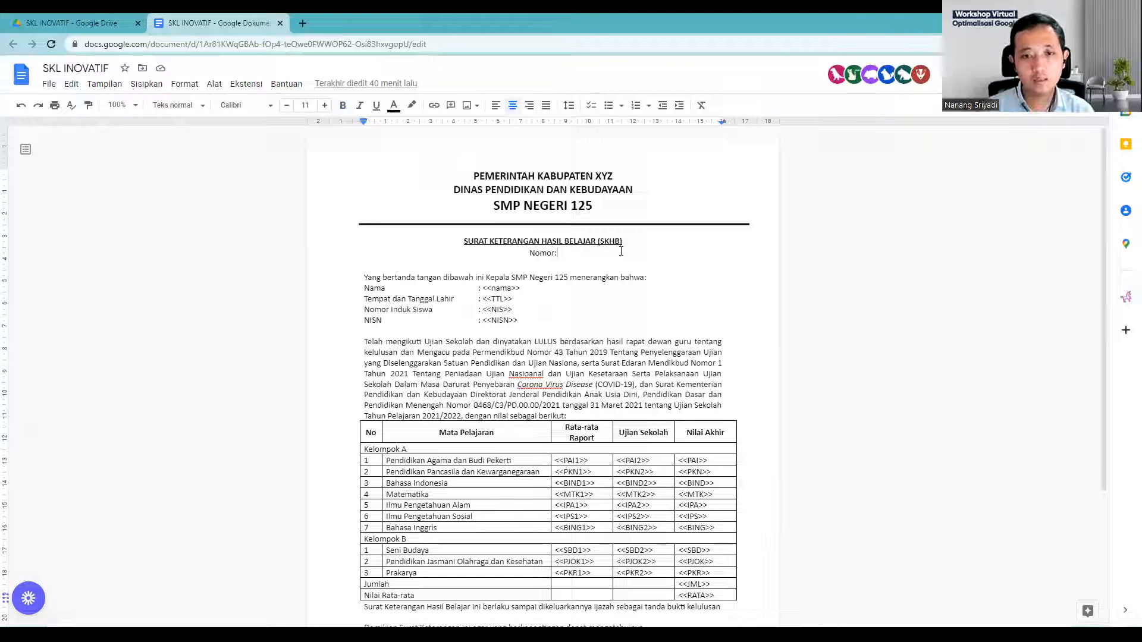
pyautogui.moveTo(582, 250); pyautogui.dragTo(524, 257)
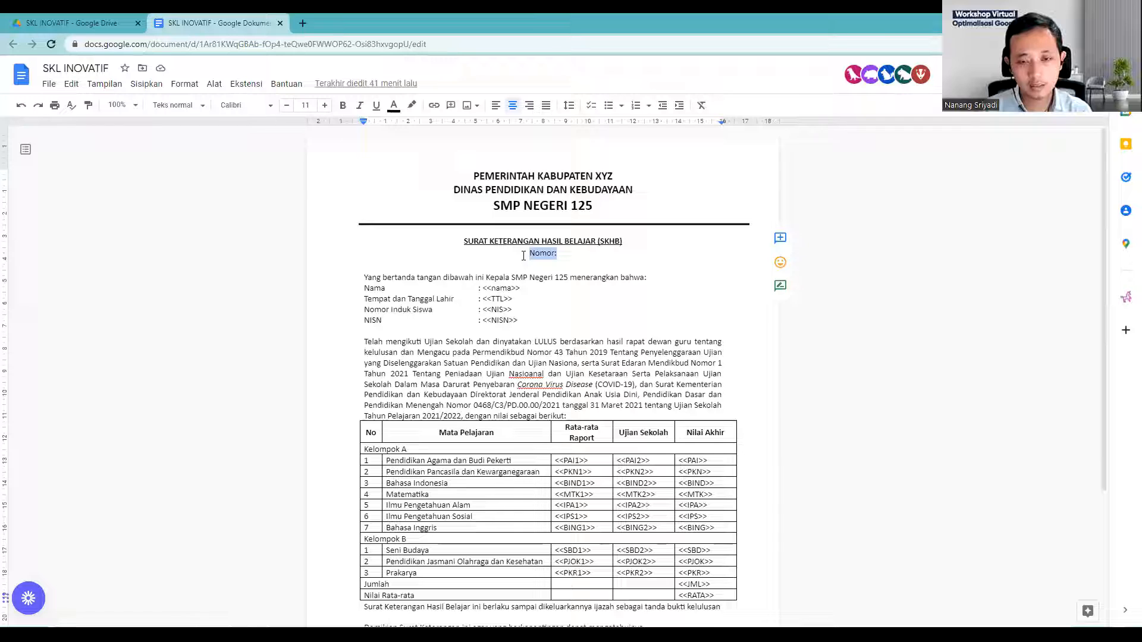
pyautogui.press('BackSpace')
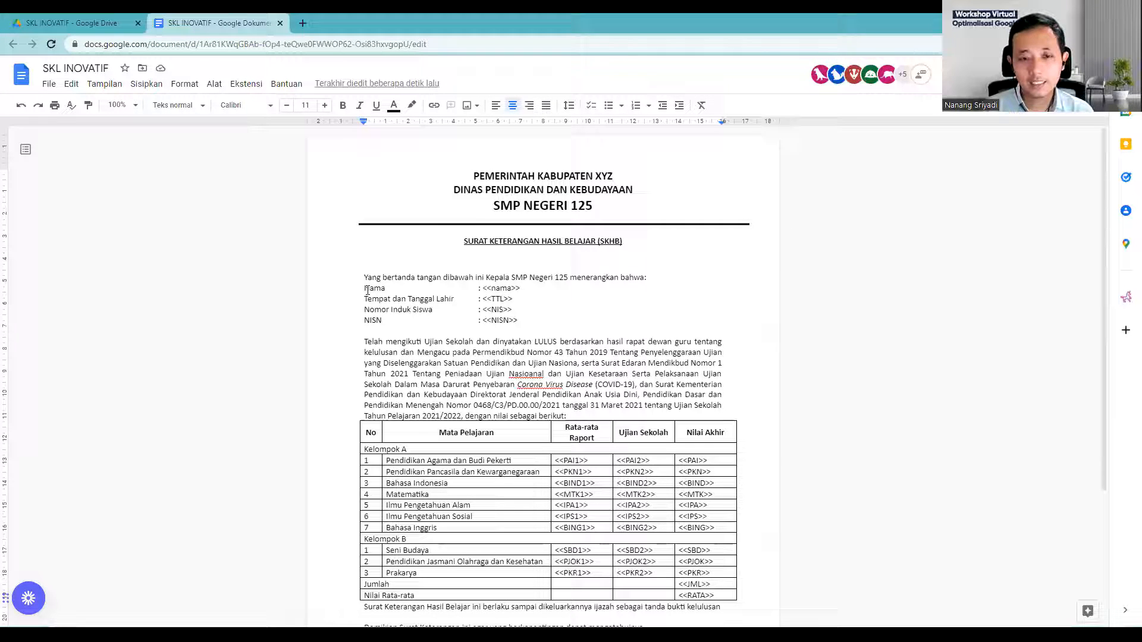
# Rewrite the placeholder in the Nama row in capitals as <<NAMA>>
pyautogui.moveTo(364, 289); pyautogui.dragTo(374, 289)
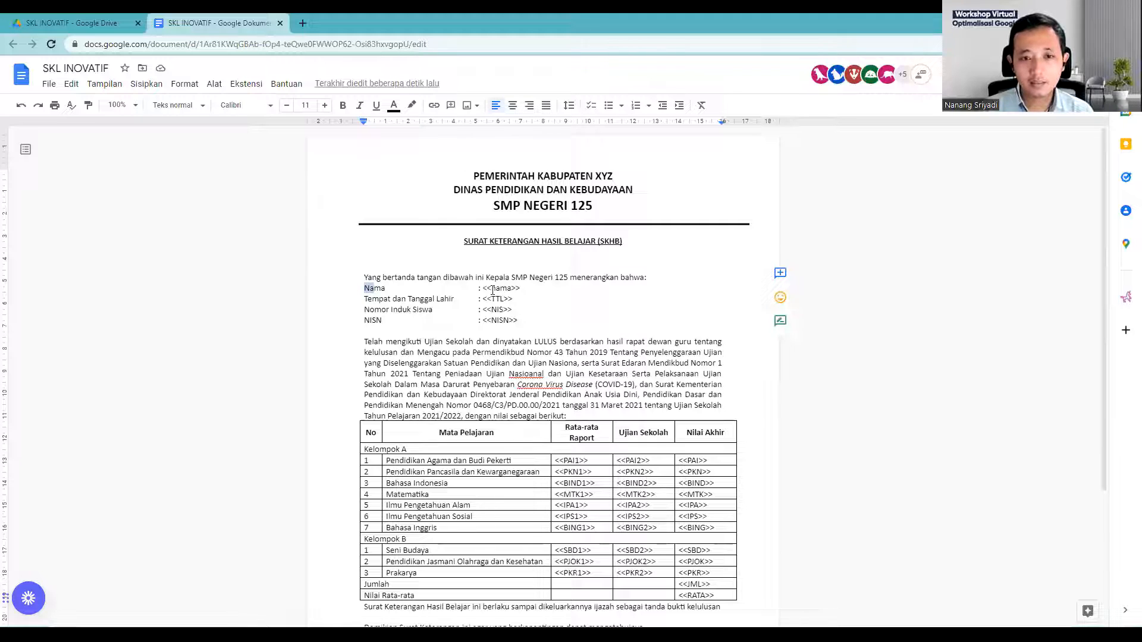
pyautogui.moveTo(486, 289); pyautogui.dragTo(520, 289)
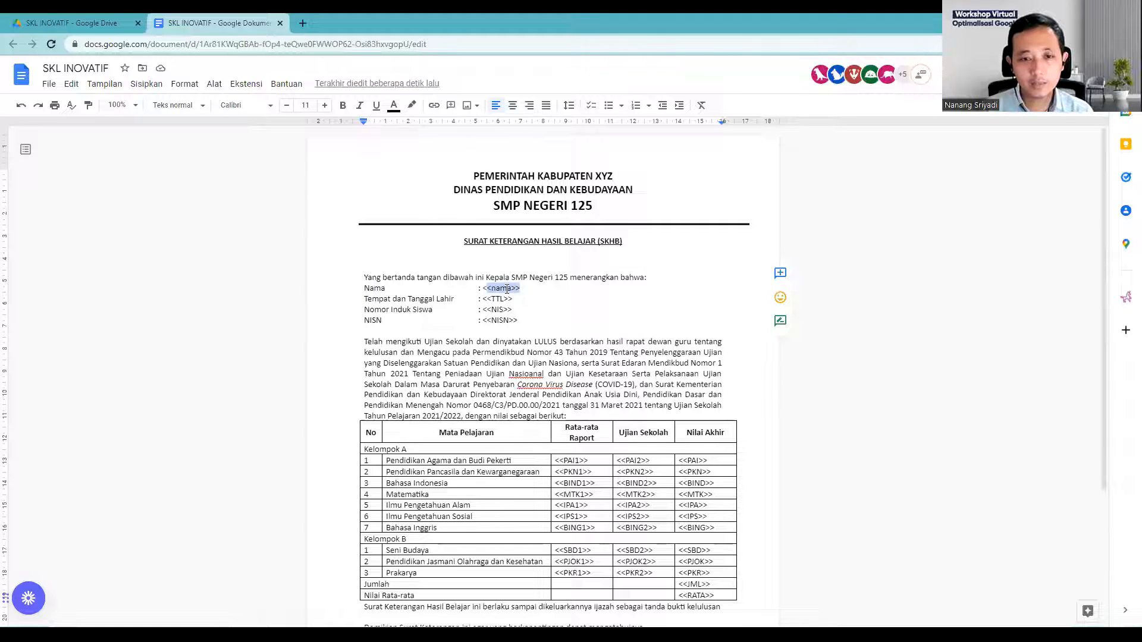
pyautogui.moveTo(491, 290); pyautogui.dragTo(509, 291)
pyautogui.write('NAMA')
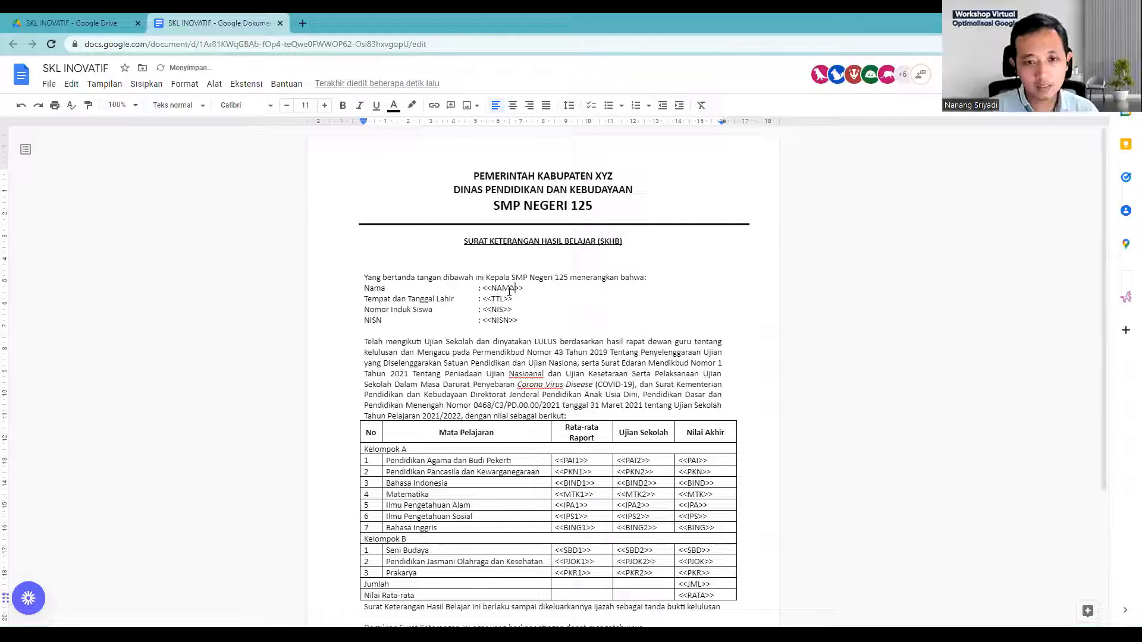
# Replace the placeholder in the Tempat dan Tanggal Lahir row with <<TEMPAT>>, <<TANGGAL>>
pyautogui.press('Down')
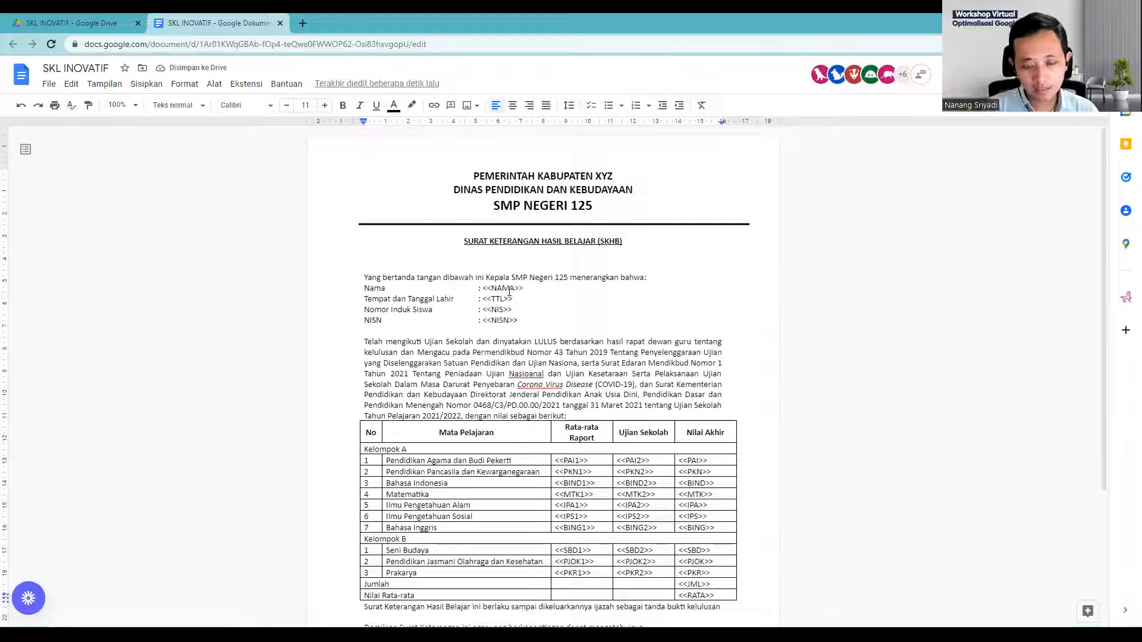
pyautogui.press('BackSpace')
pyautogui.press('BackSpace')
pyautogui.write('e')
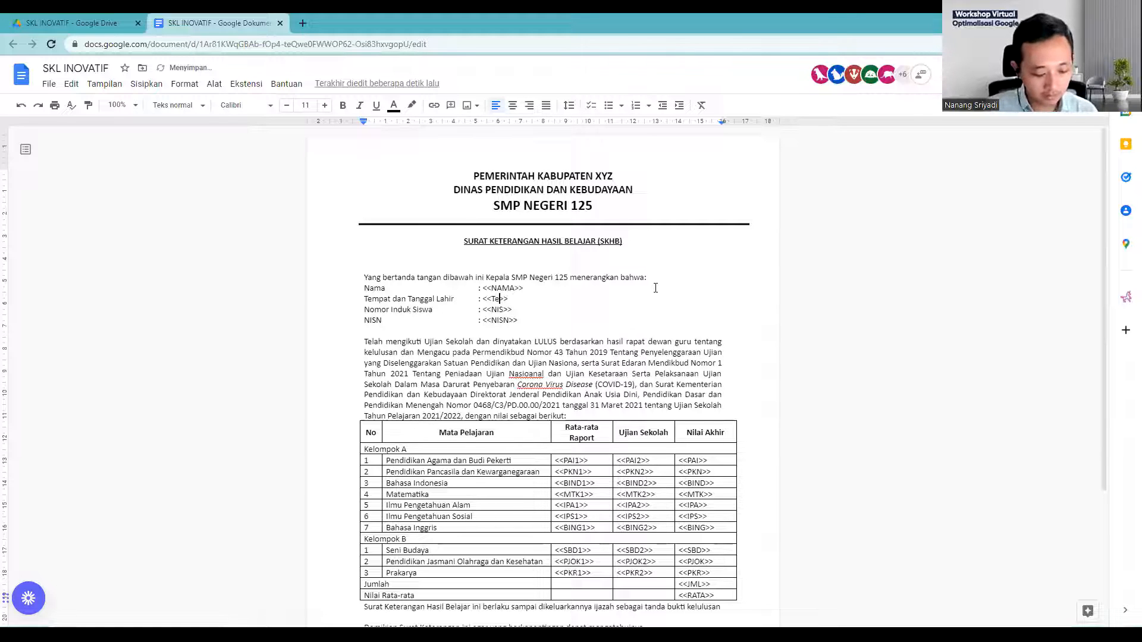
pyautogui.write('mpat')
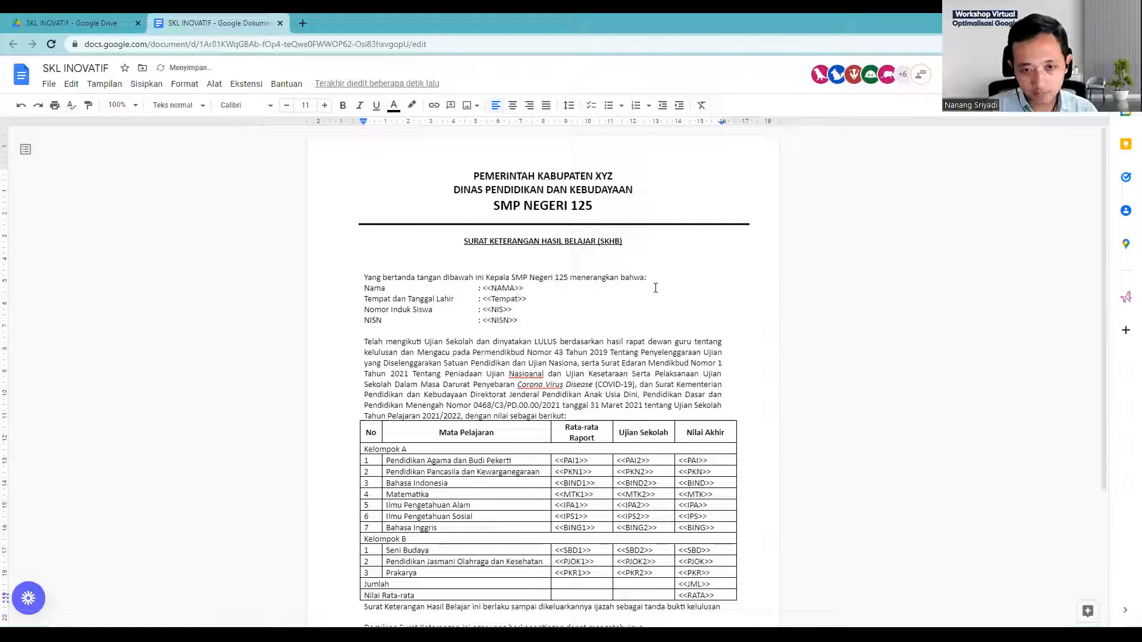
pyautogui.press('BackSpace')
pyautogui.press('BackSpace')
pyautogui.press('BackSpace')
pyautogui.press('BackSpace')
pyautogui.press('BackSpace')
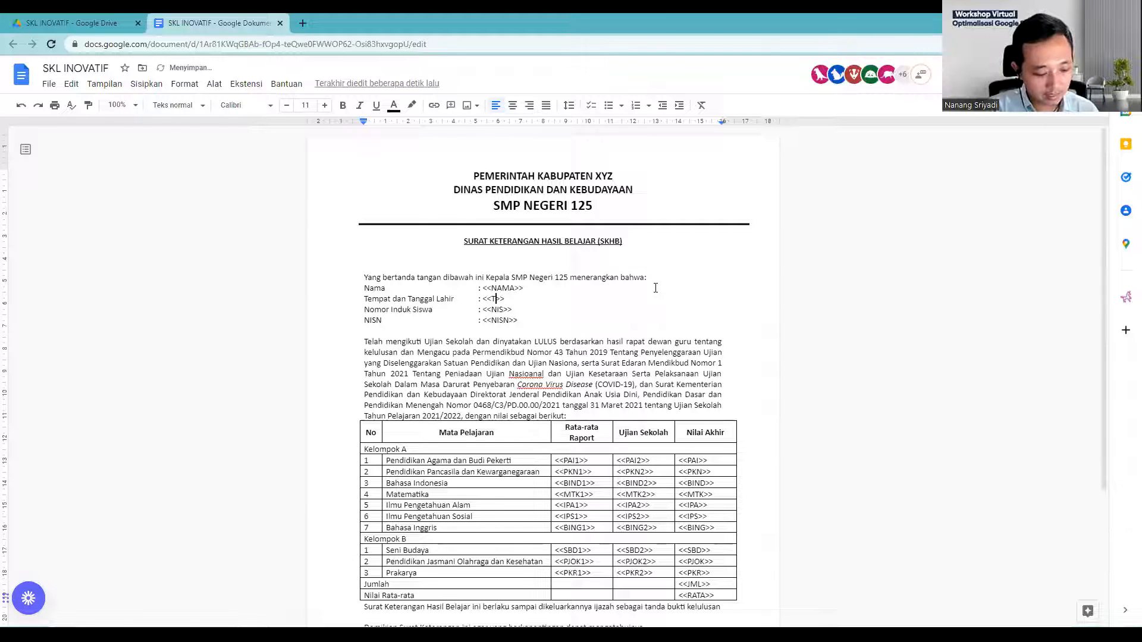
pyautogui.write('EMPAT')
pyautogui.press('Right')
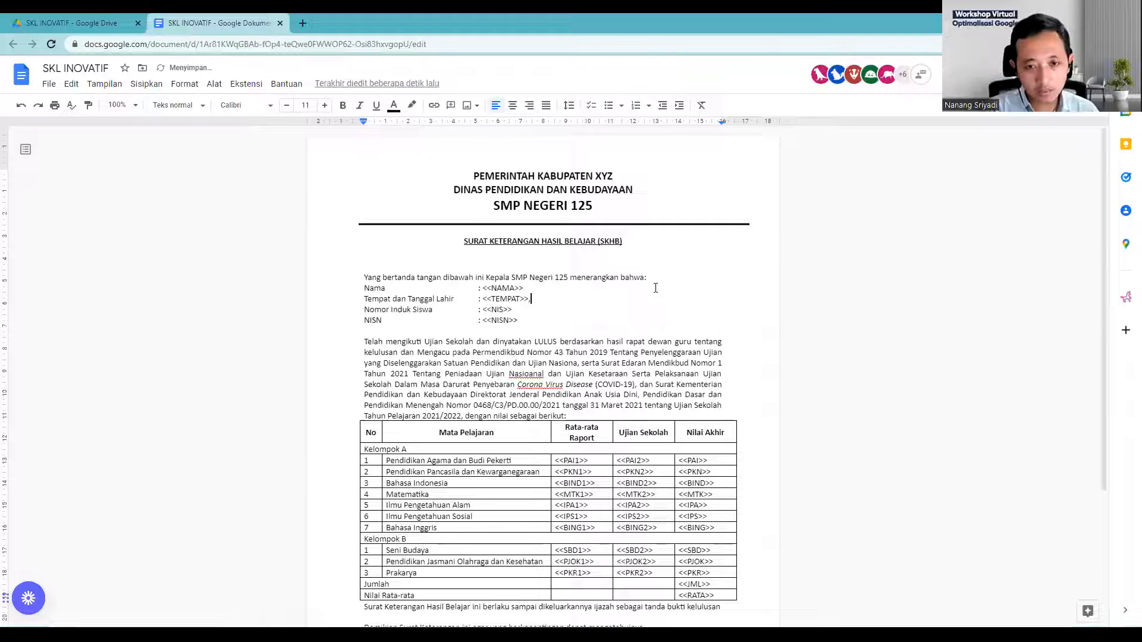
pyautogui.write(', <<')
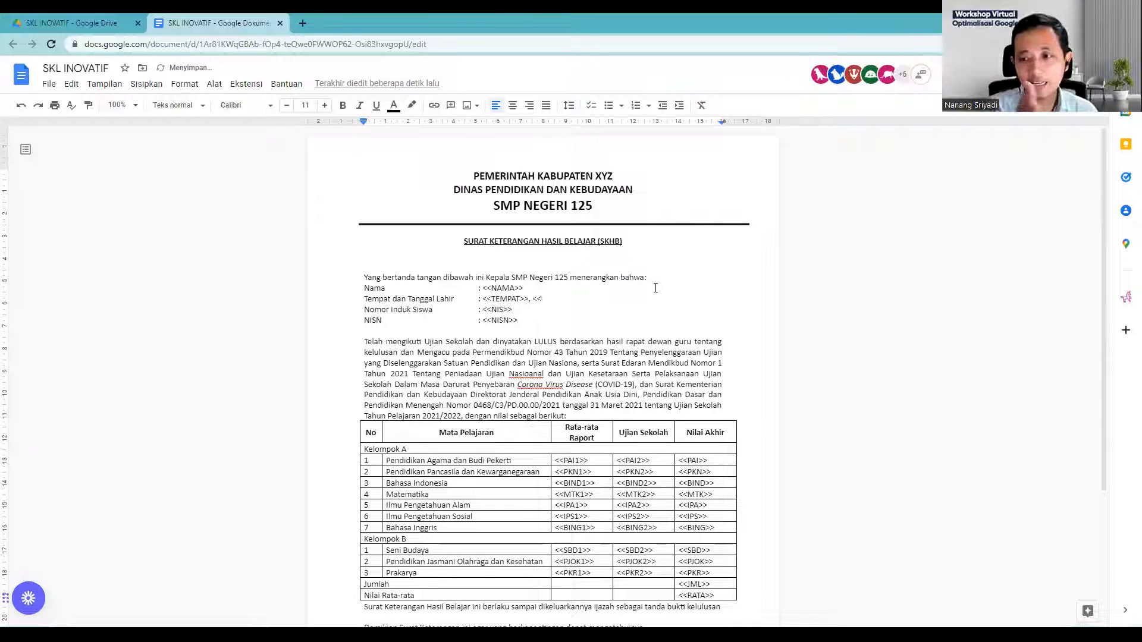
pyautogui.write('TANGGAL>>')
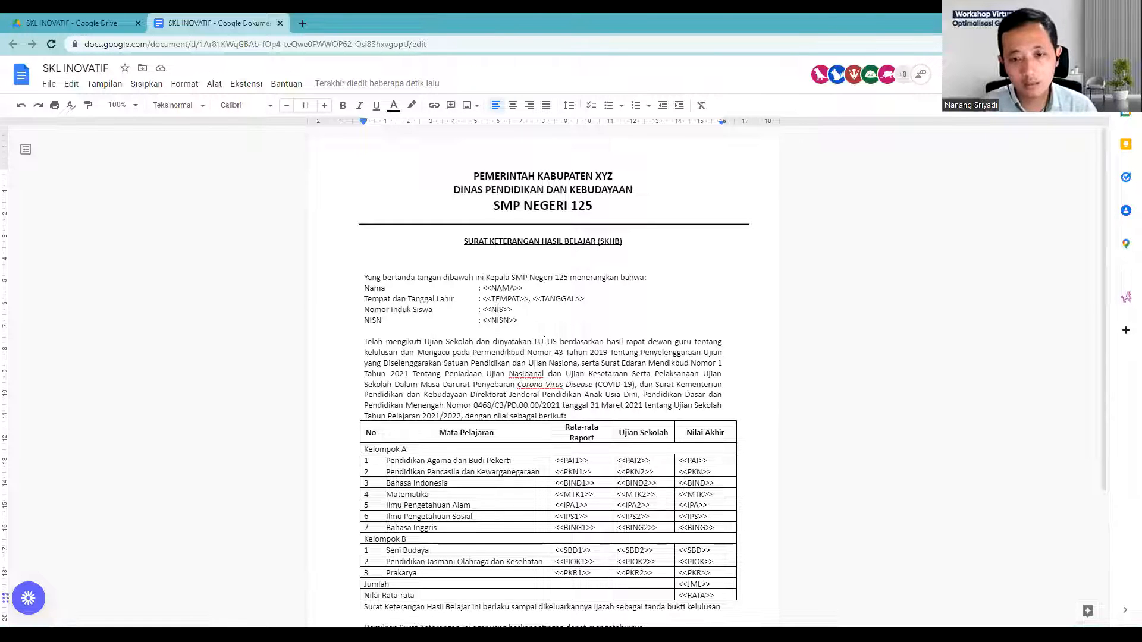
# Make the word LULUS bold and insert an empty line between the body paragraph and the grades table
pyautogui.doubleClick(544, 341)
pyautogui.hotkey('ctrl', 'b')
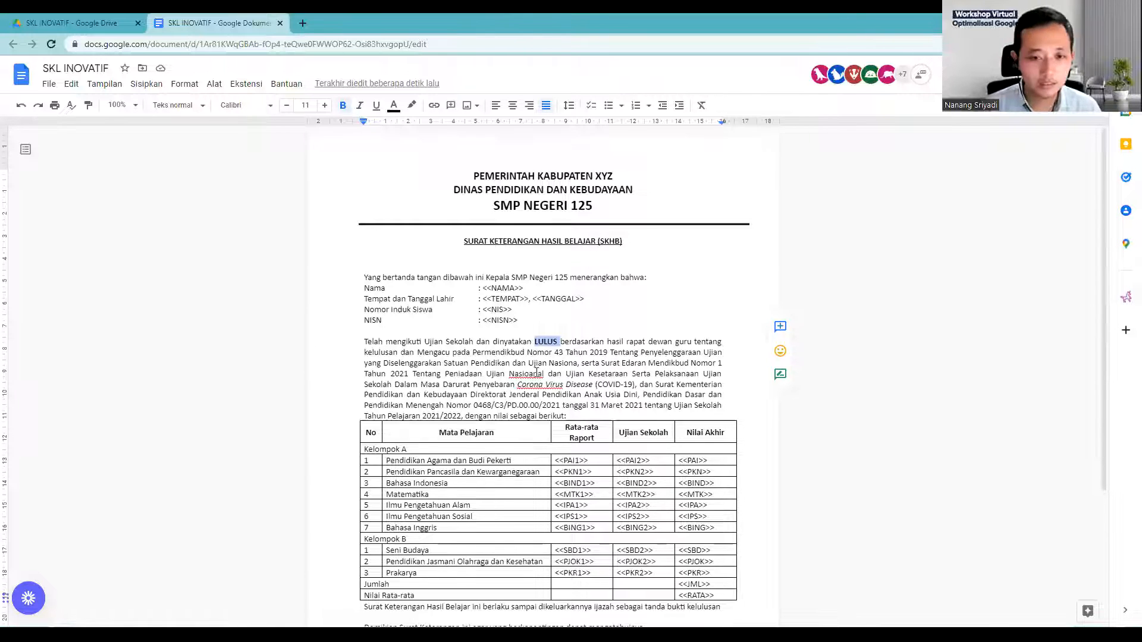
pyautogui.scroll(-2, 536, 371)
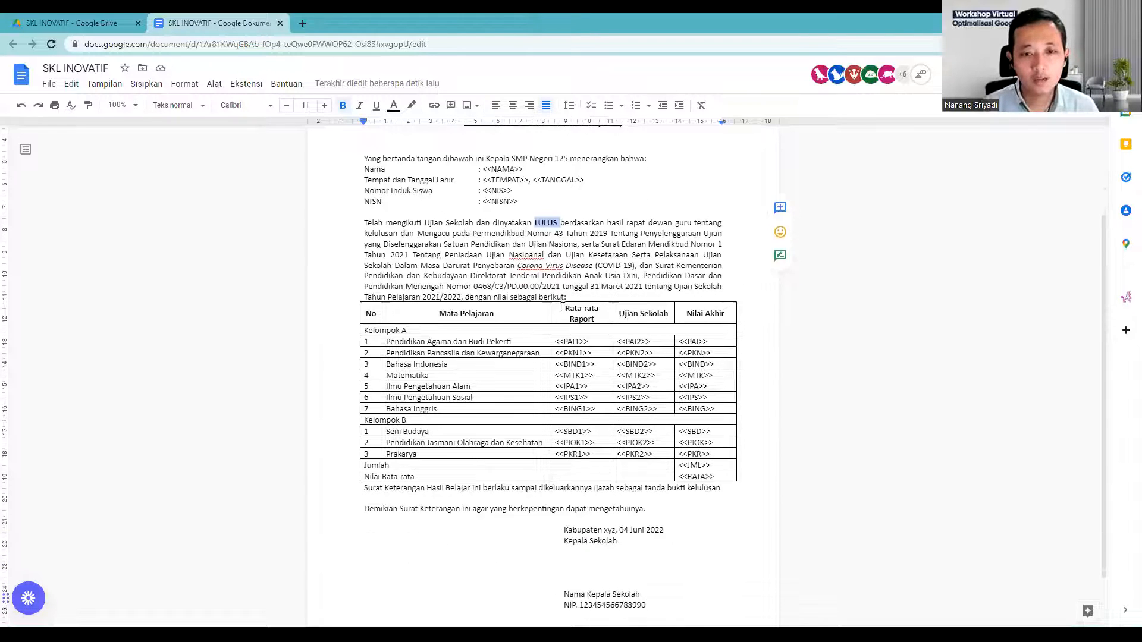
pyautogui.click(577, 294)
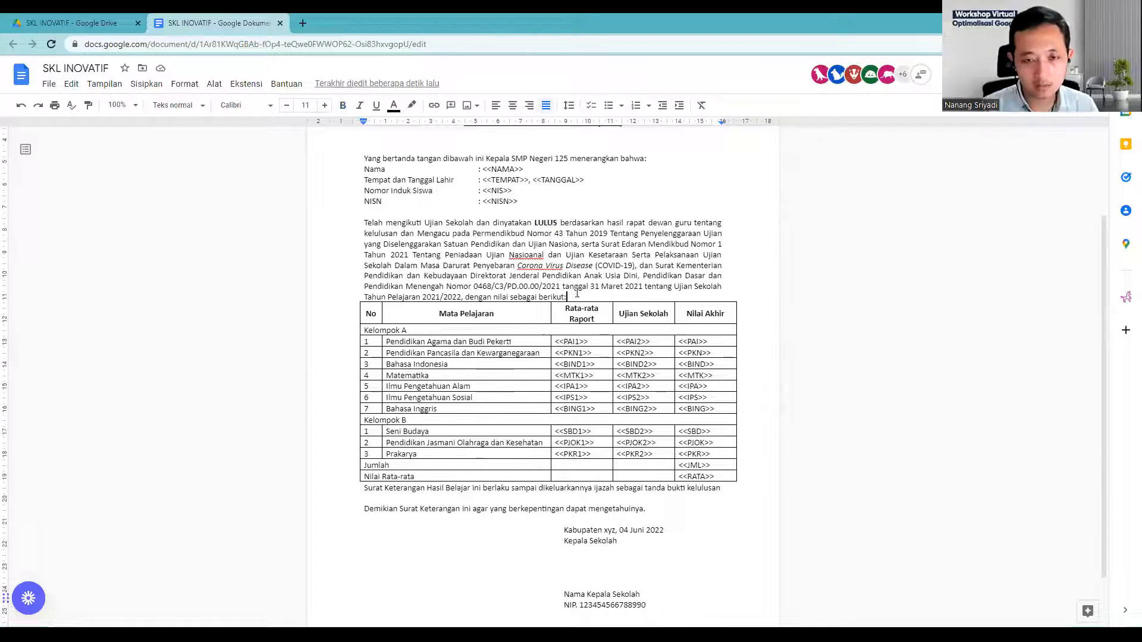
pyautogui.press('Return')
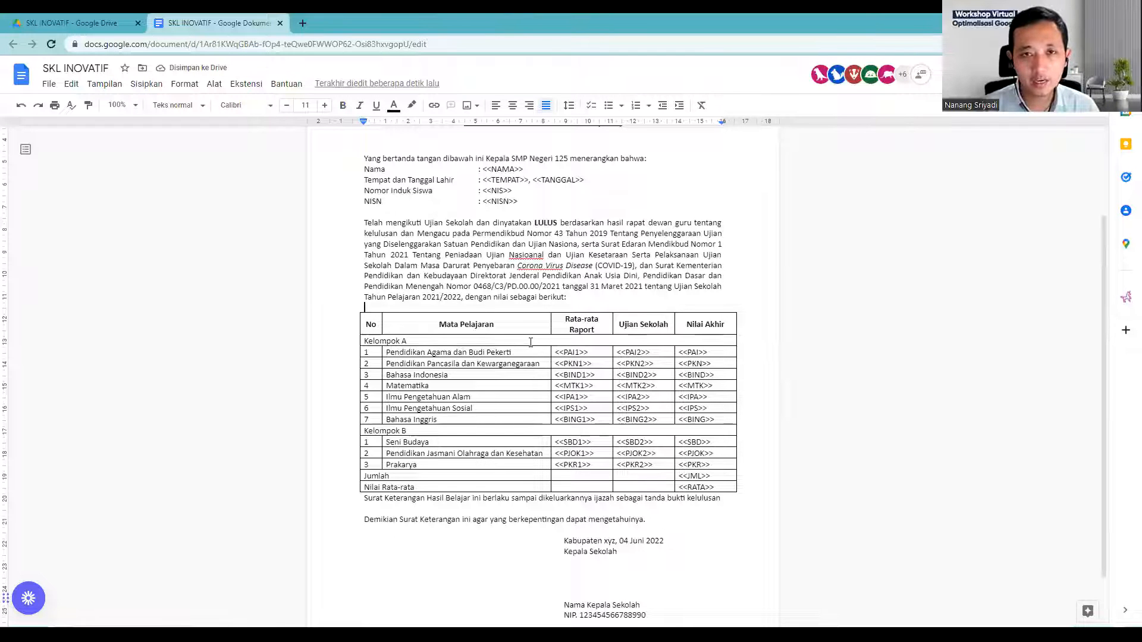
# Examine the grades table's score placeholders, column headings, subject names and the Jumlah and Nilai Rata-rata rows
pyautogui.moveTo(563, 352); pyautogui.dragTo(697, 415)
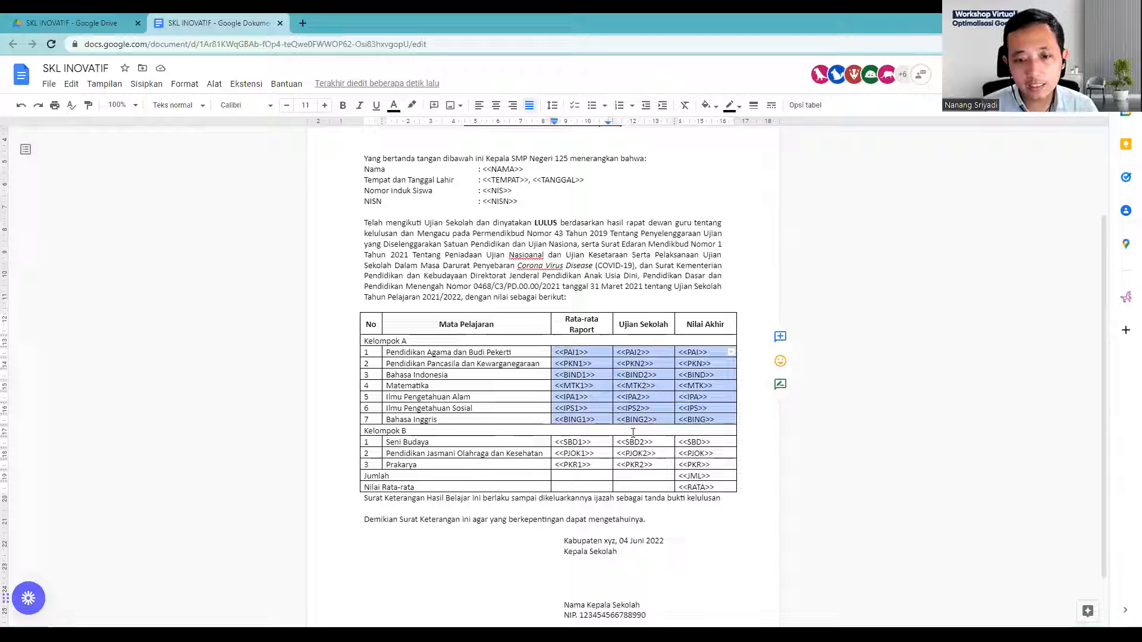
pyautogui.click(556, 442)
pyautogui.moveTo(557, 442); pyautogui.dragTo(703, 485)
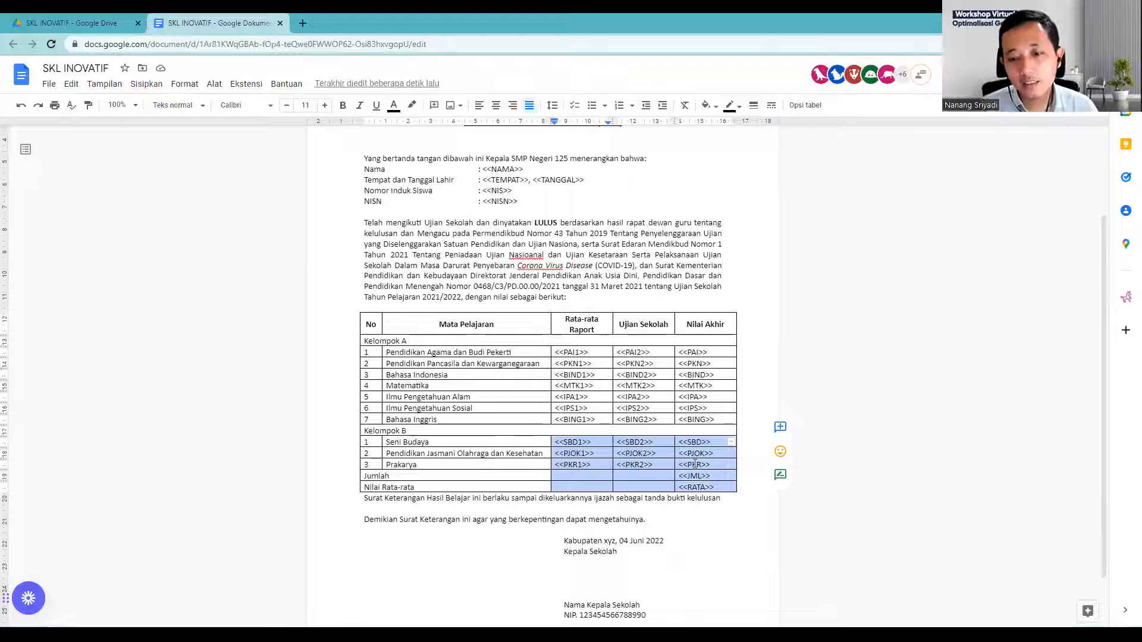
pyautogui.click(696, 464)
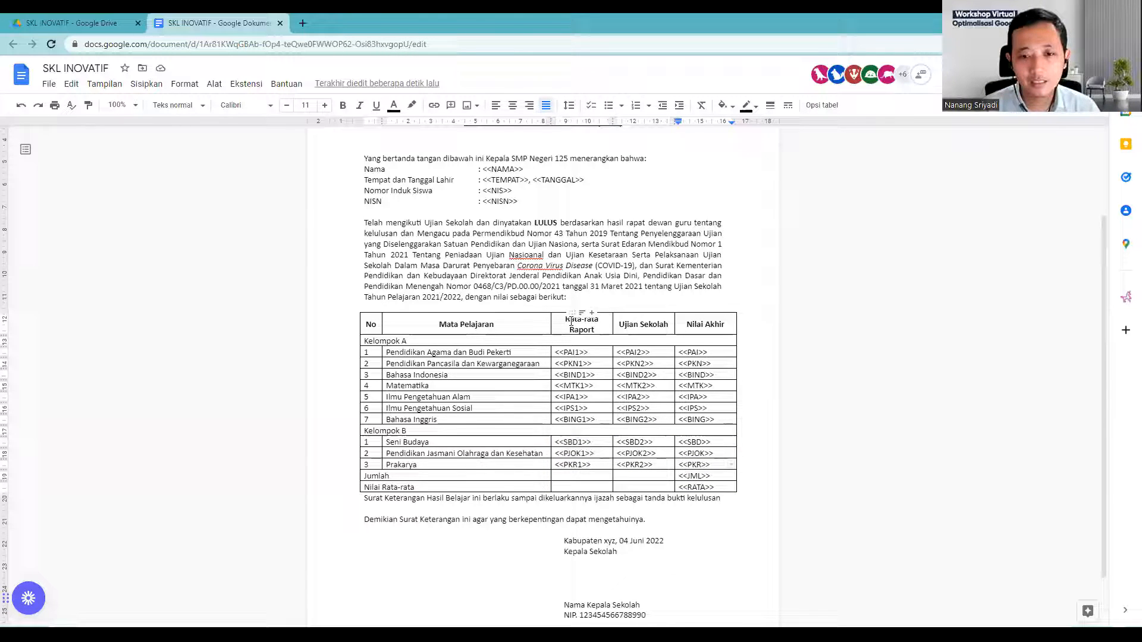
pyautogui.moveTo(565, 319); pyautogui.dragTo(705, 326)
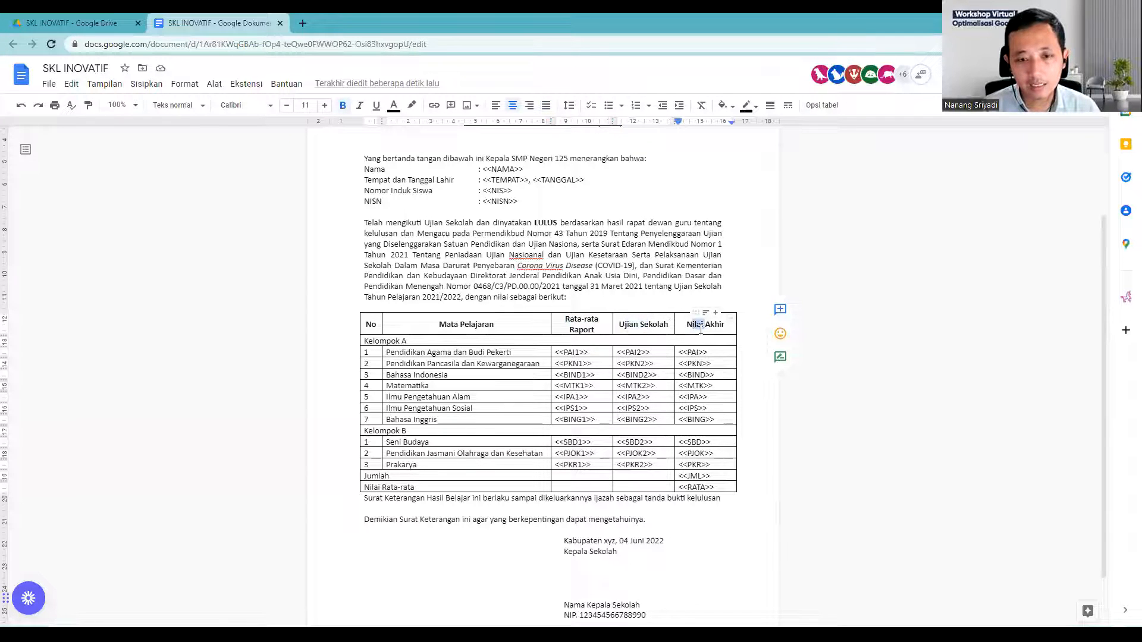
pyautogui.click(386, 353)
pyautogui.moveTo(389, 365); pyautogui.dragTo(537, 364)
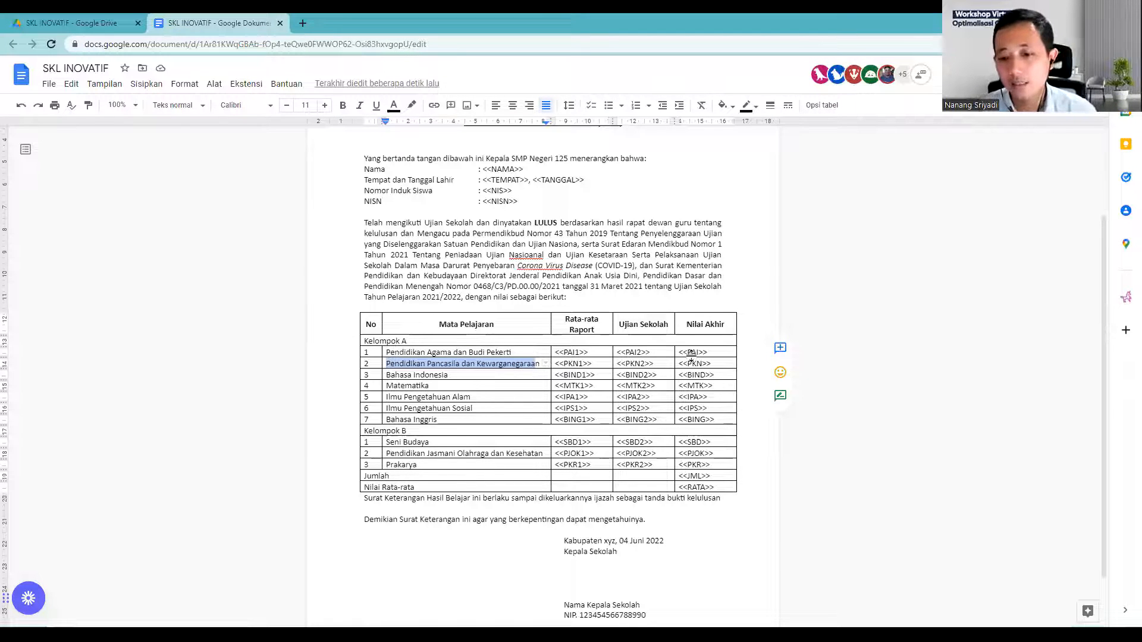
pyautogui.moveTo(718, 476); pyautogui.dragTo(688, 486)
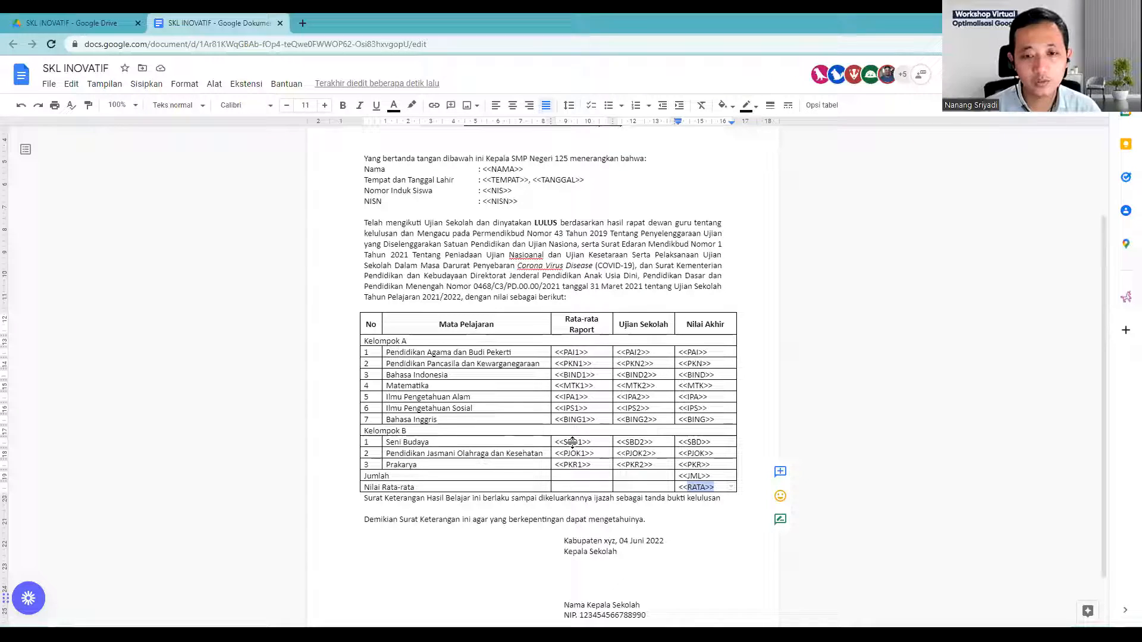
# Review the whole letter from heading to signature block, checking the student identity placeholders and those of the first two subjects
pyautogui.click(691, 524)
pyautogui.scroll(-1, 692, 525)
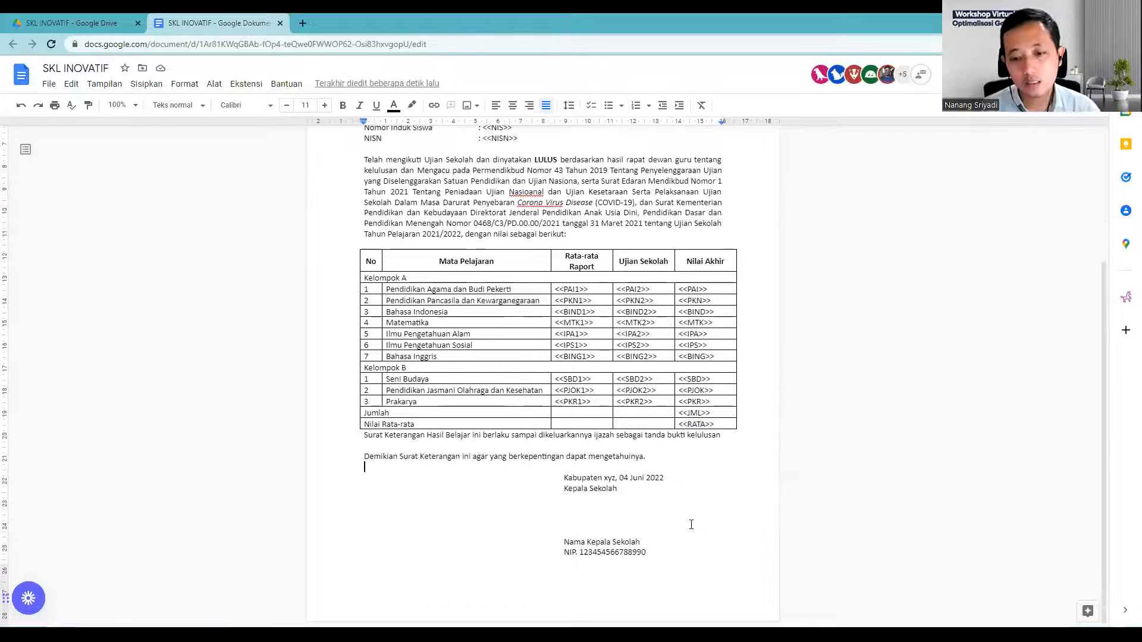
pyautogui.scroll(1, 693, 525)
pyautogui.scroll(2, 577, 373)
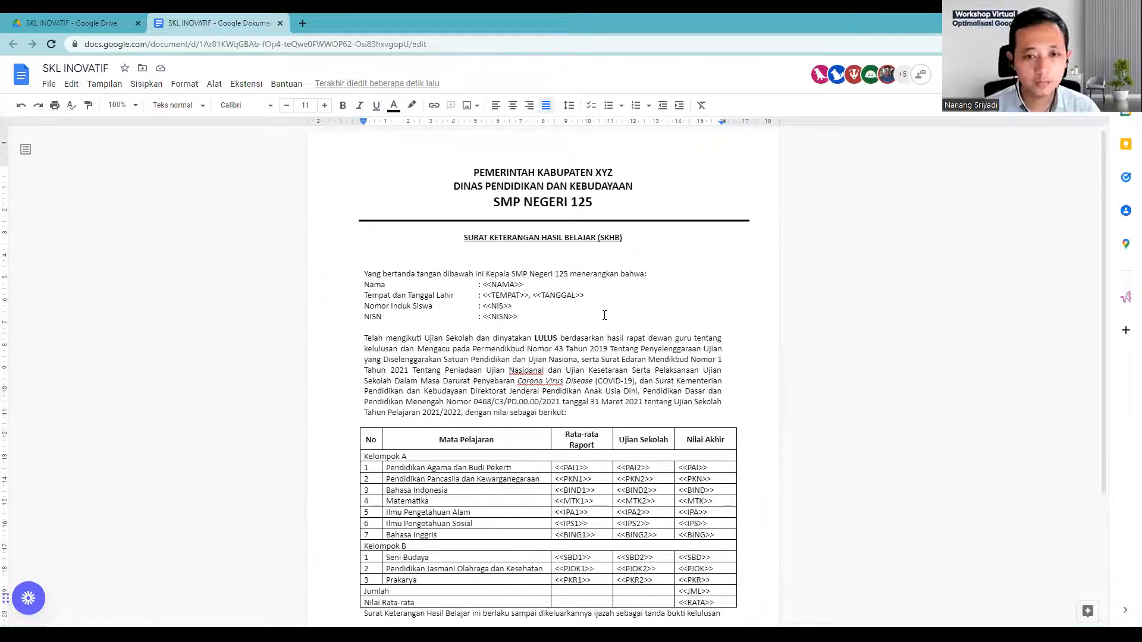
pyautogui.scroll(-3, 597, 346)
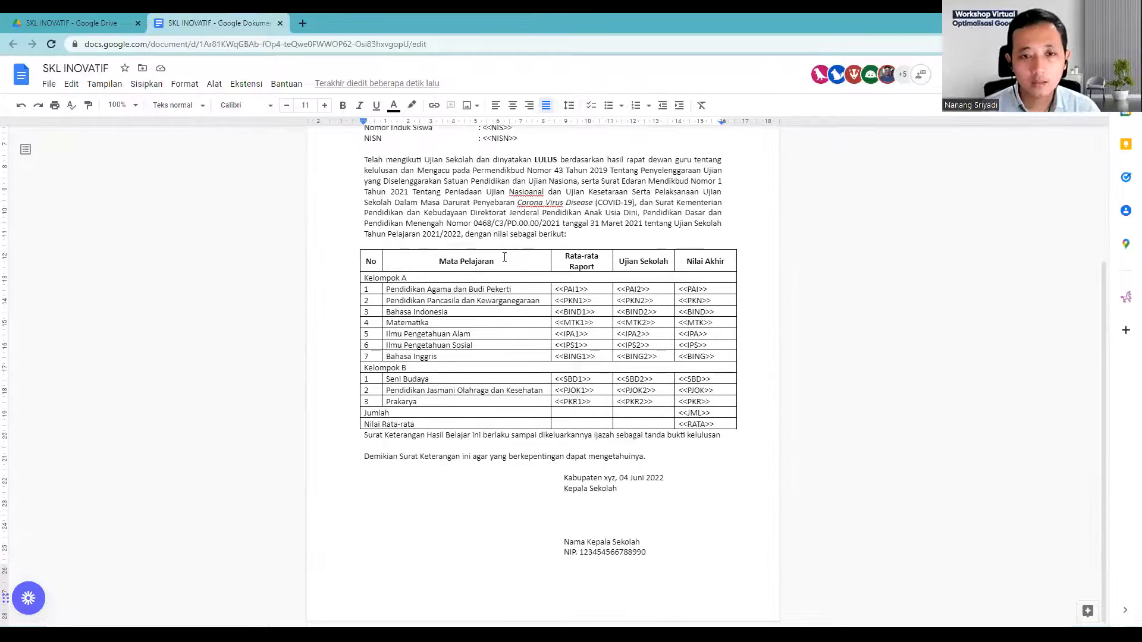
pyautogui.scroll(2, 487, 227)
pyautogui.moveTo(483, 225); pyautogui.dragTo(523, 257)
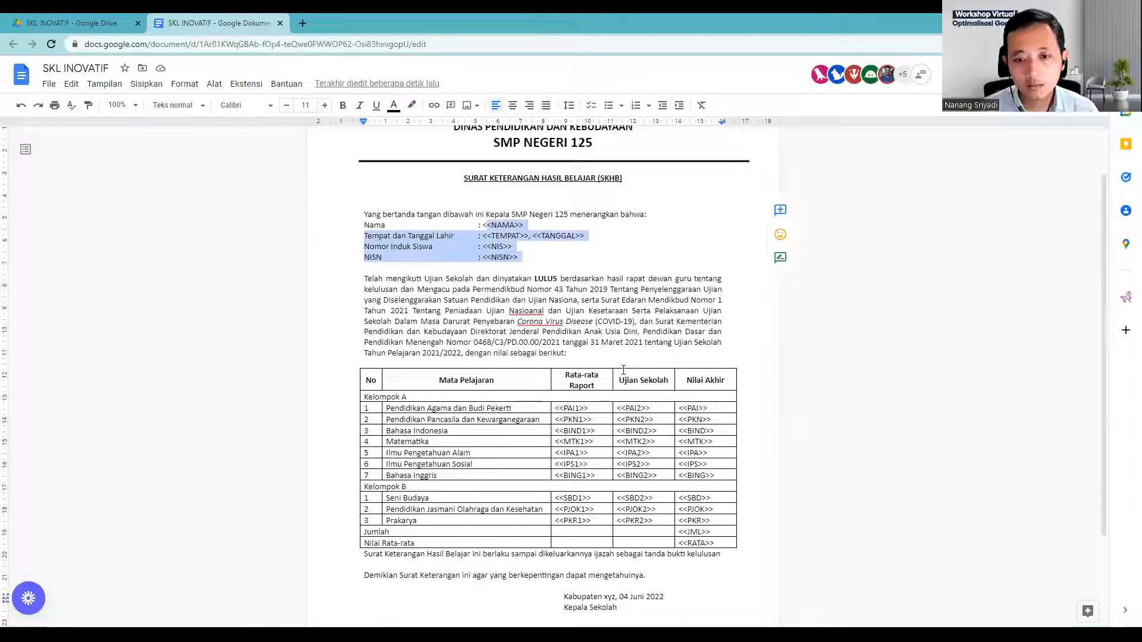
pyautogui.click(575, 407)
pyautogui.click(628, 407)
pyautogui.click(696, 408)
pyautogui.click(571, 418)
pyautogui.click(640, 421)
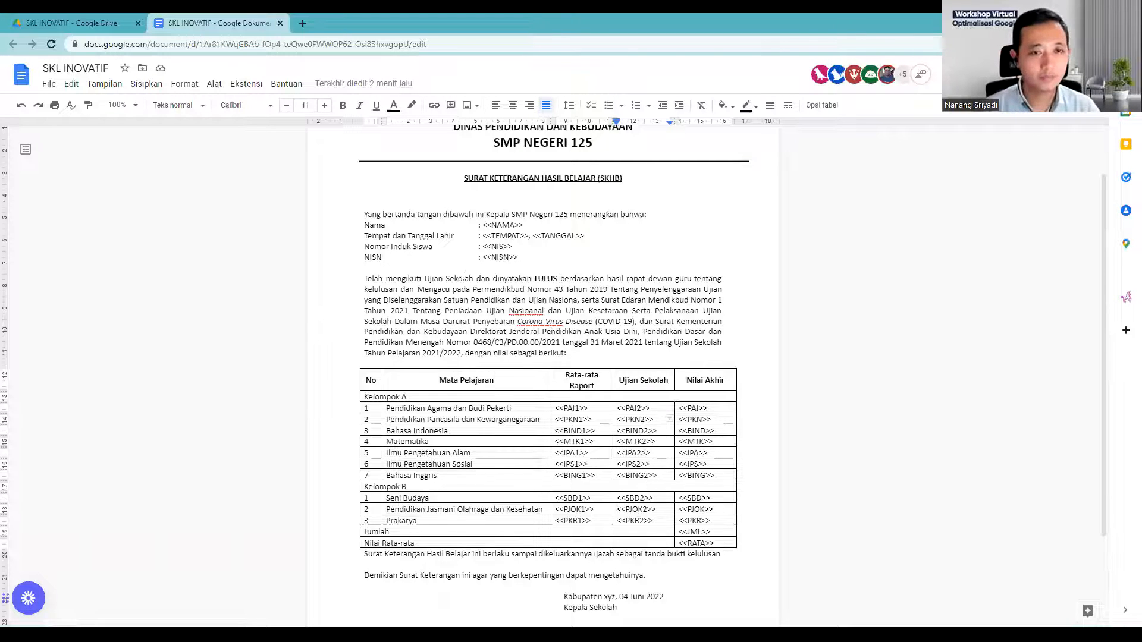
pyautogui.scroll(1, 481, 259)
pyautogui.scroll(-2, 481, 259)
pyautogui.scroll(-1, 482, 259)
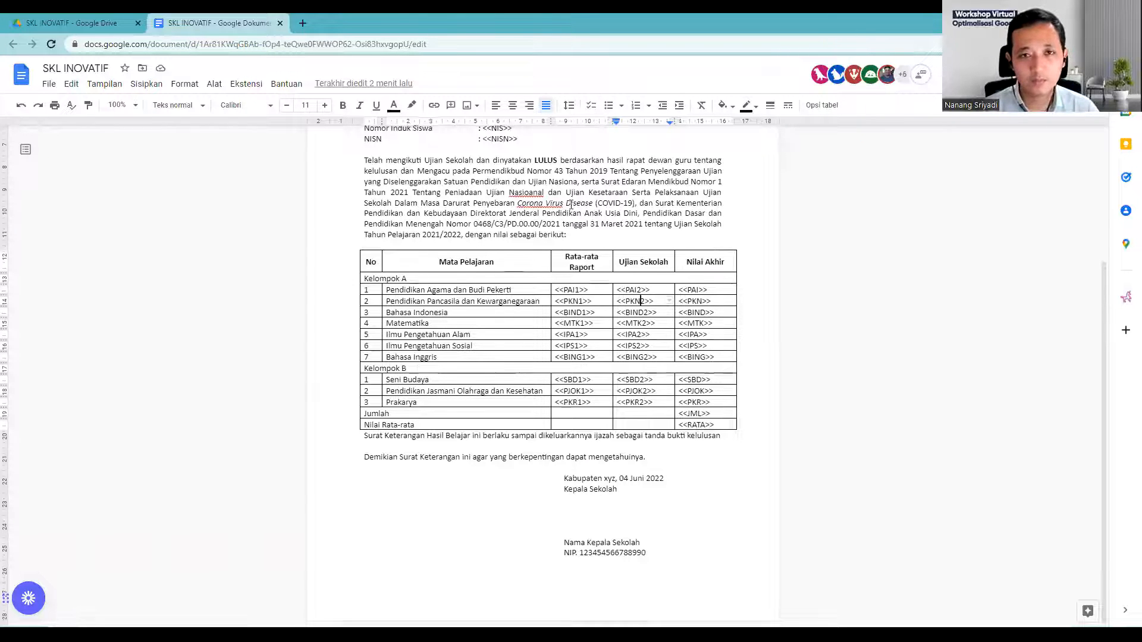
pyautogui.scroll(2, 634, 291)
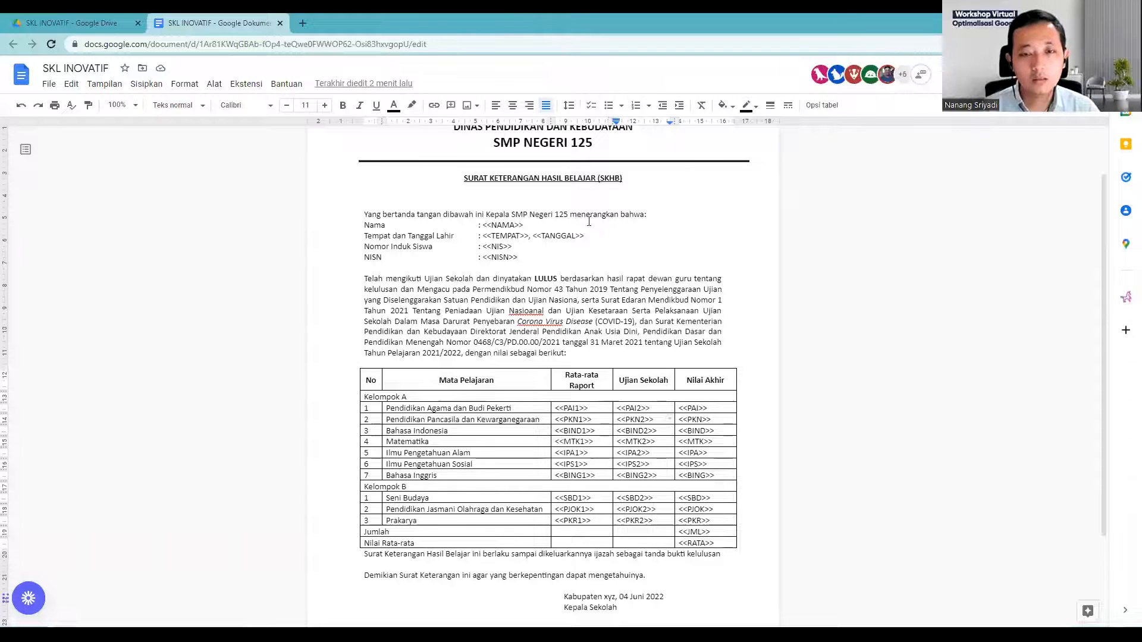
# Return to the Drive folder, open the DATA NILAI spreadsheet and select its entire SURAT column
pyautogui.click(55, 15)
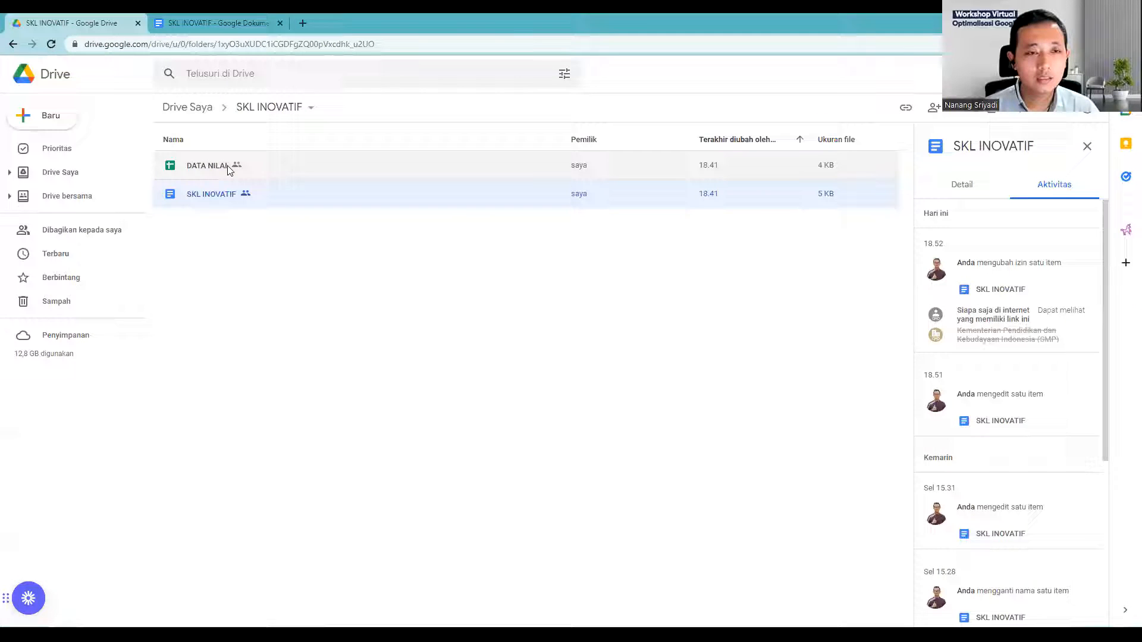
pyautogui.doubleClick(230, 167)
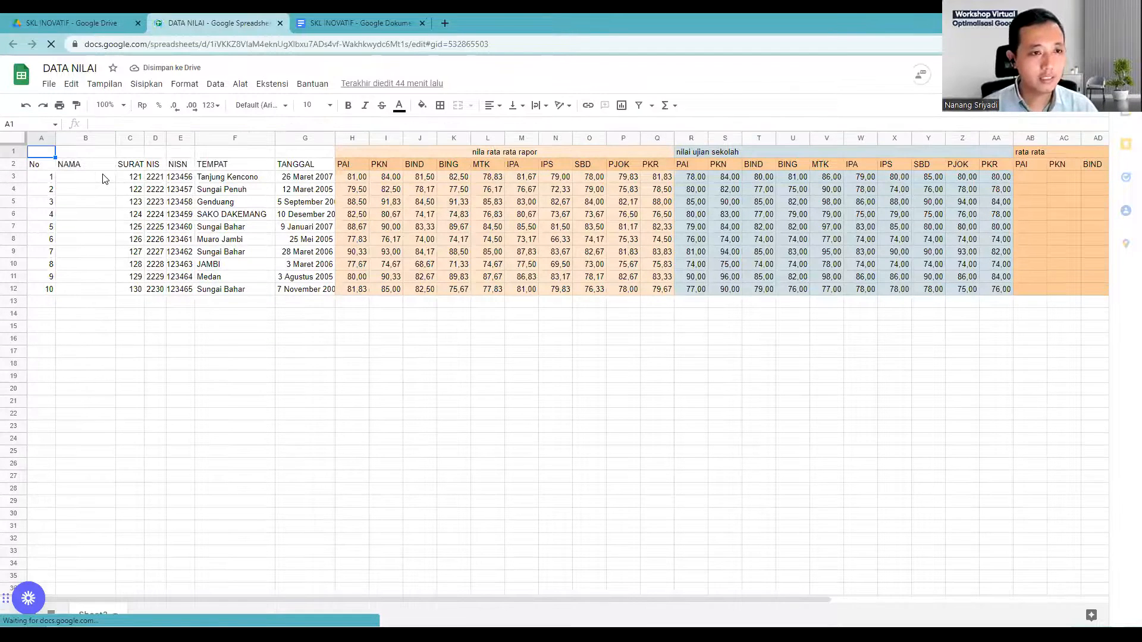
pyautogui.click(129, 139)
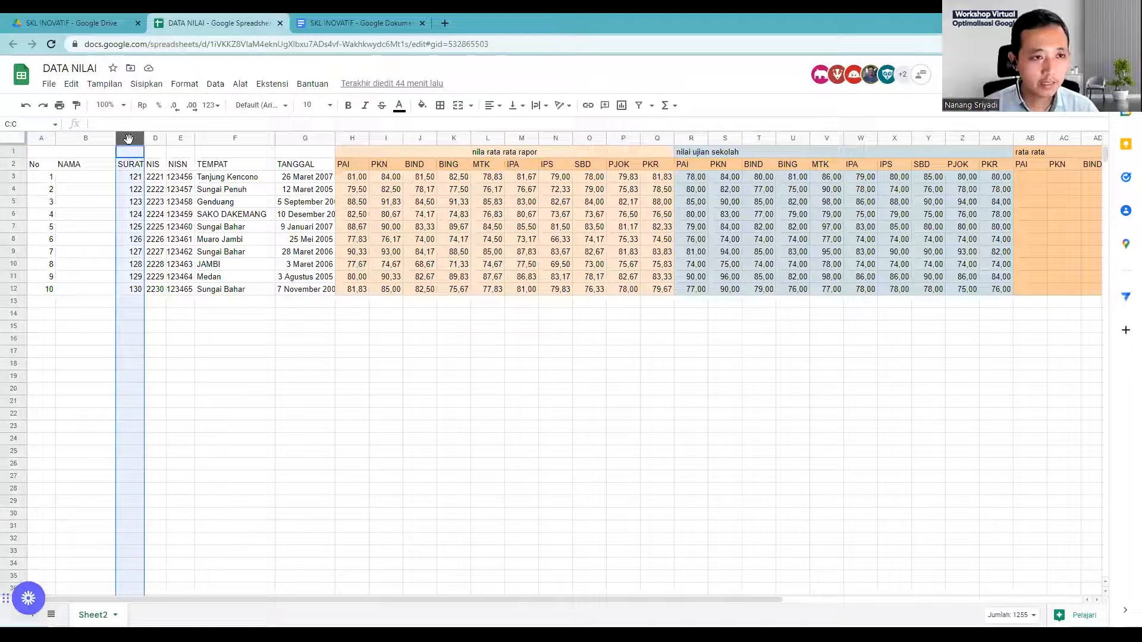
# Delete the SURAT column and widen the NAMA column to make room for student names
pyautogui.rightClick(128, 140)
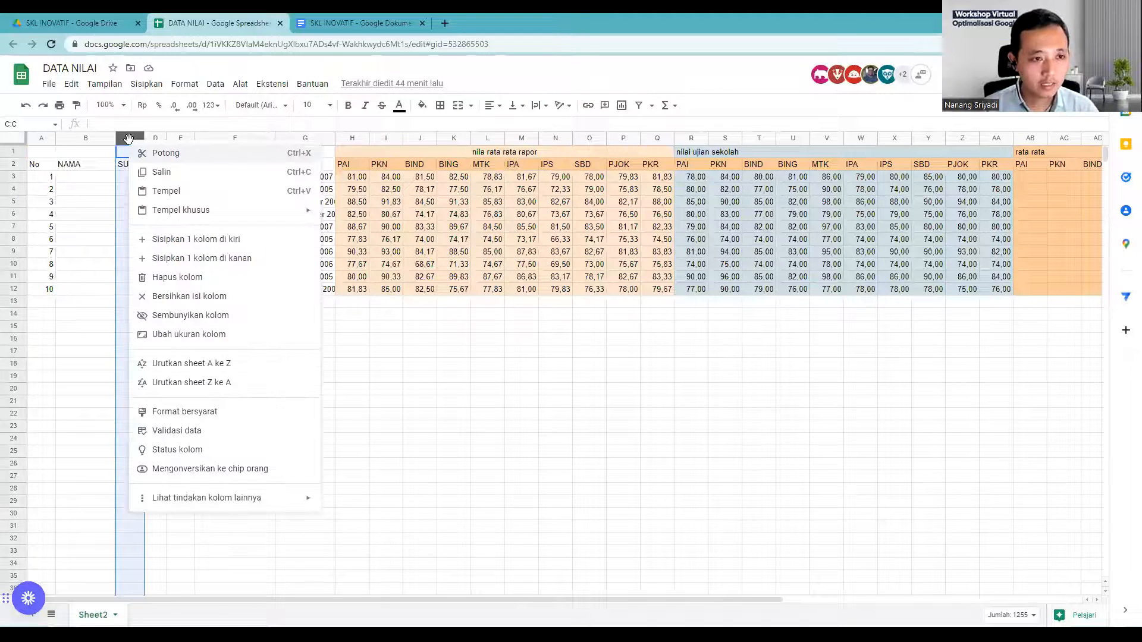
pyautogui.click(171, 278)
pyautogui.click(81, 189)
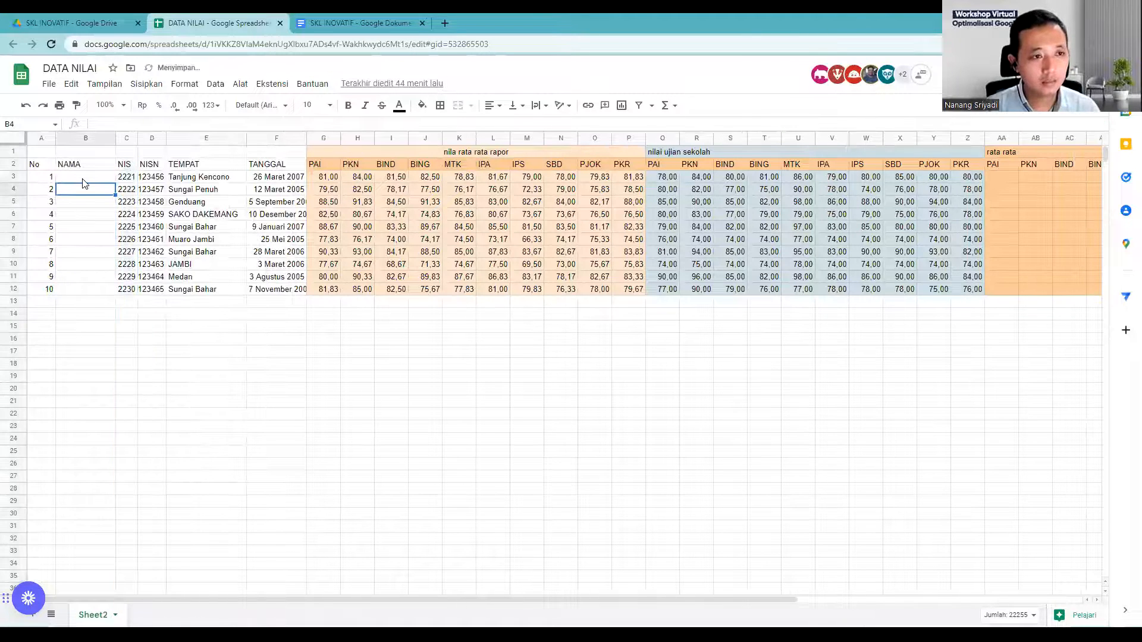
pyautogui.click(83, 178)
pyautogui.moveTo(115, 138); pyautogui.dragTo(182, 153)
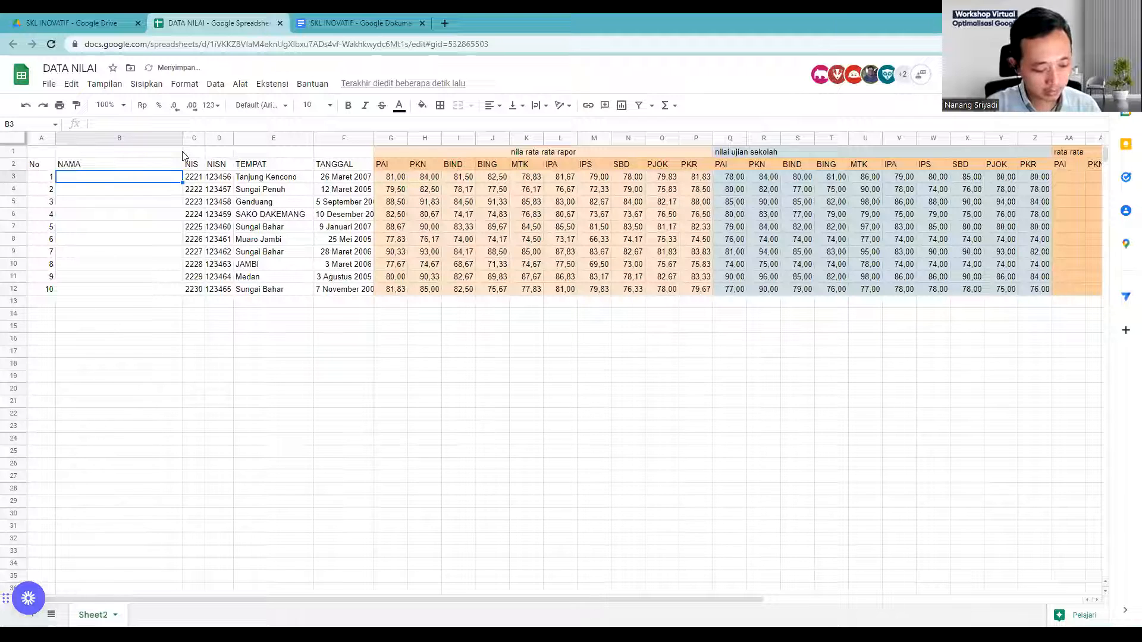
# Enter the names of students 1 to 3 in the NAMA column, cells B3 to B5
pyautogui.write('A')
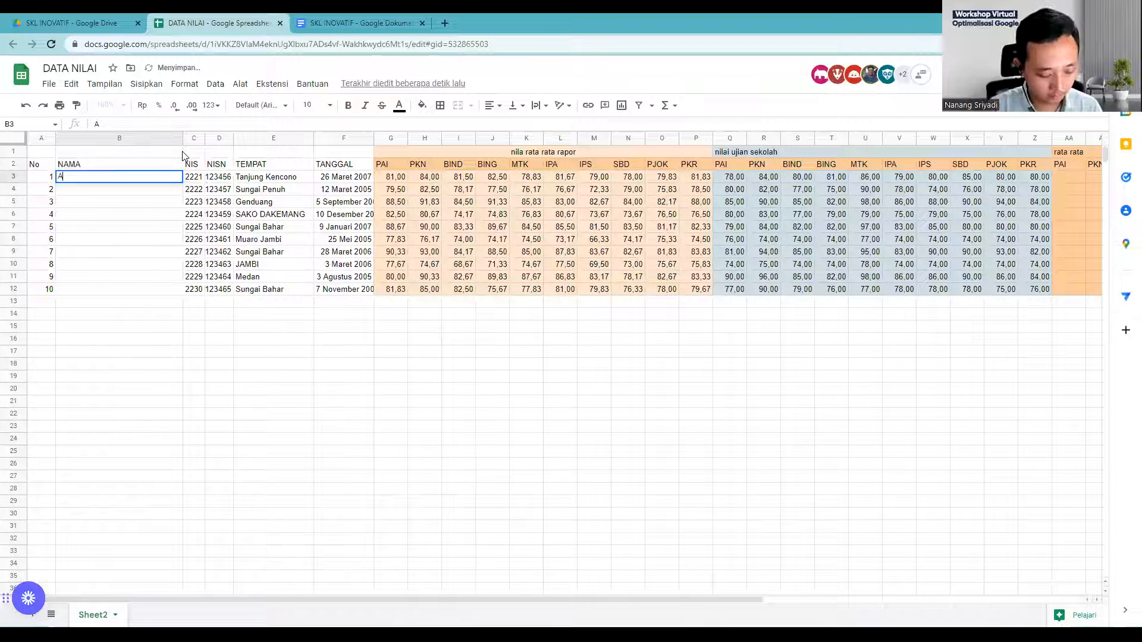
pyautogui.write('hmad')
pyautogui.press('Return')
pyautogui.write('Ba')
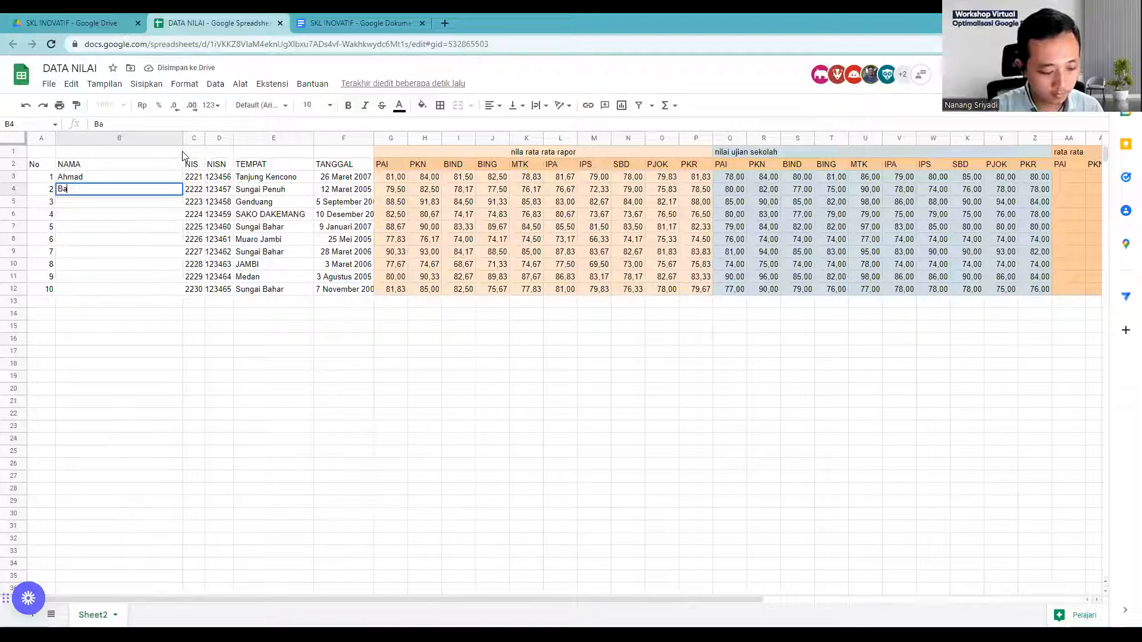
pyautogui.write('d')
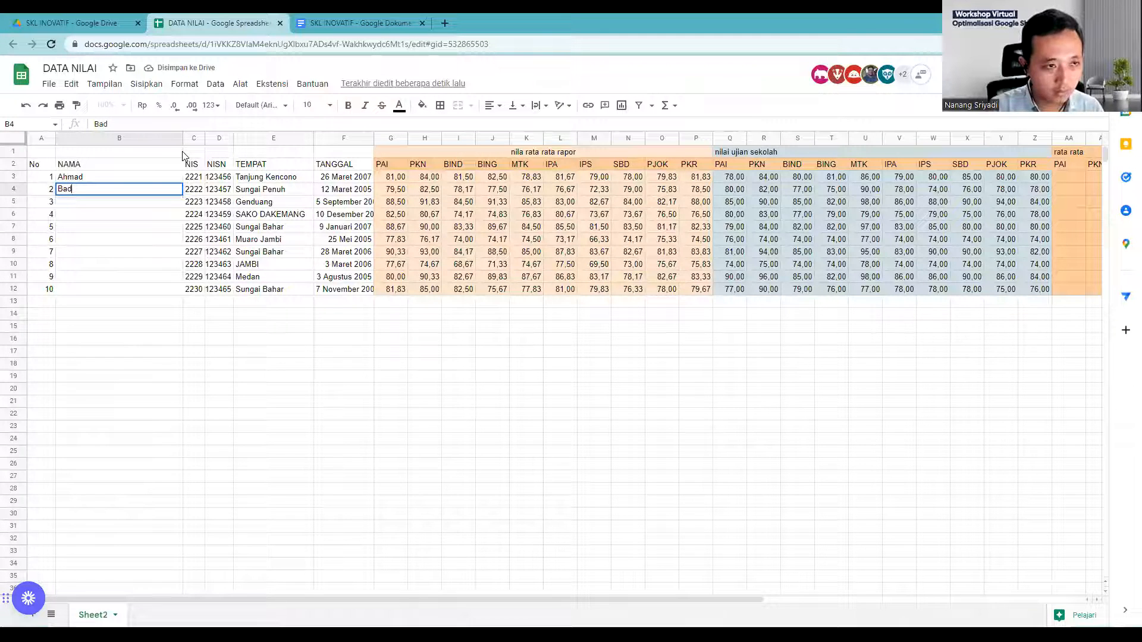
pyautogui.write('rus sholeh')
pyautogui.press('Return')
pyautogui.write('C')
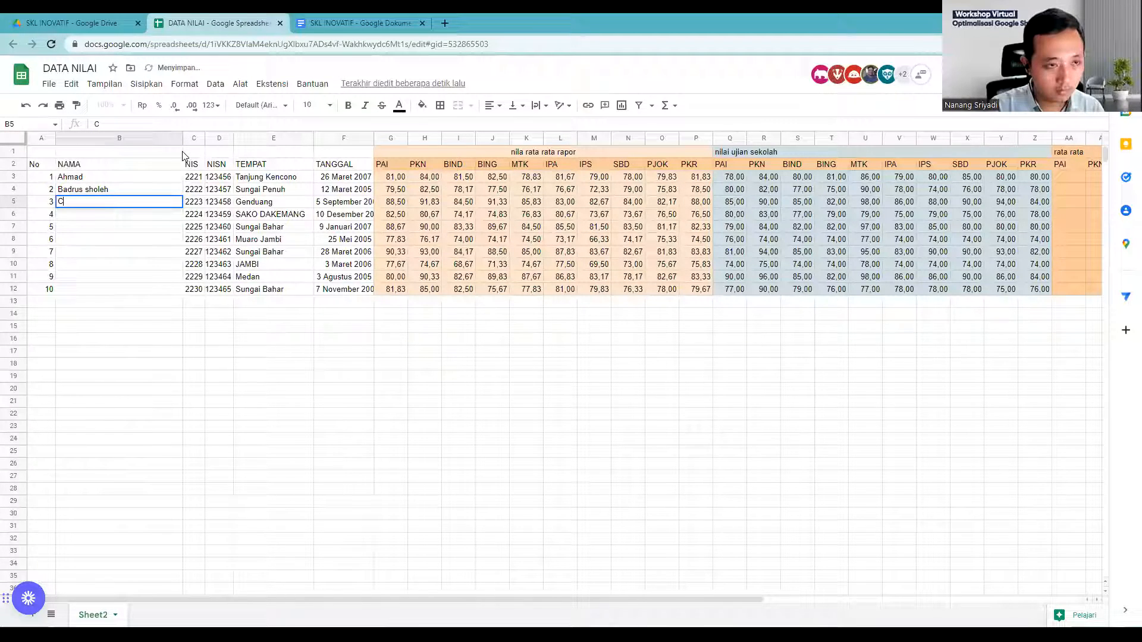
pyautogui.write('lara Saputri')
pyautogui.press('Return')
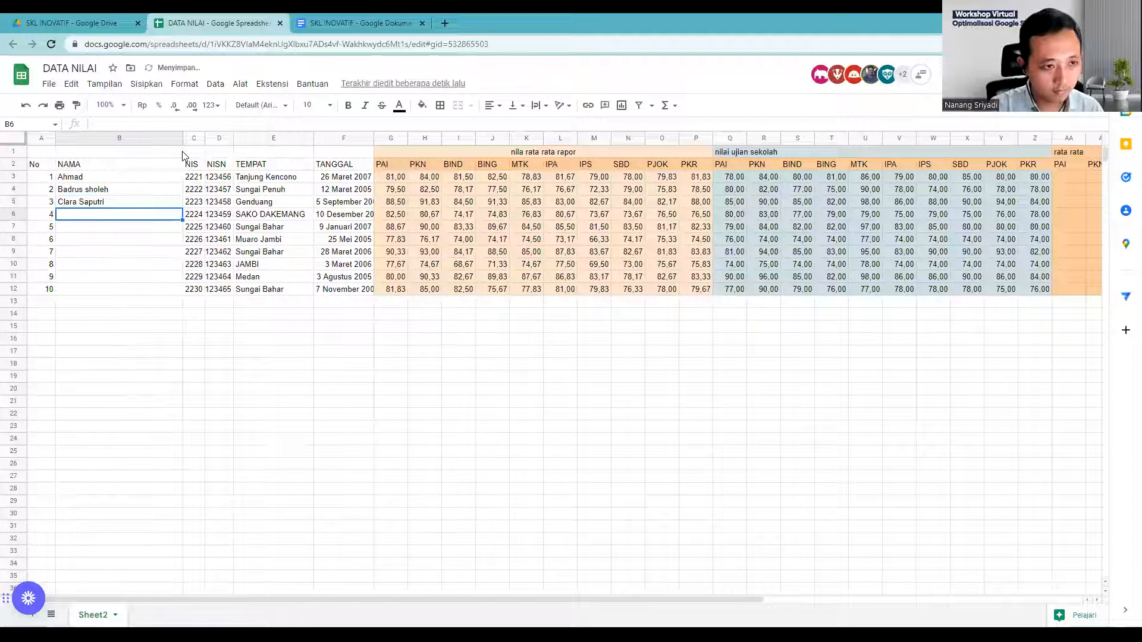
# Enter the names of students 4 to 6 in the NAMA column, cells B6 to B8
pyautogui.write('Della Sapitri')
pyautogui.press('Return')
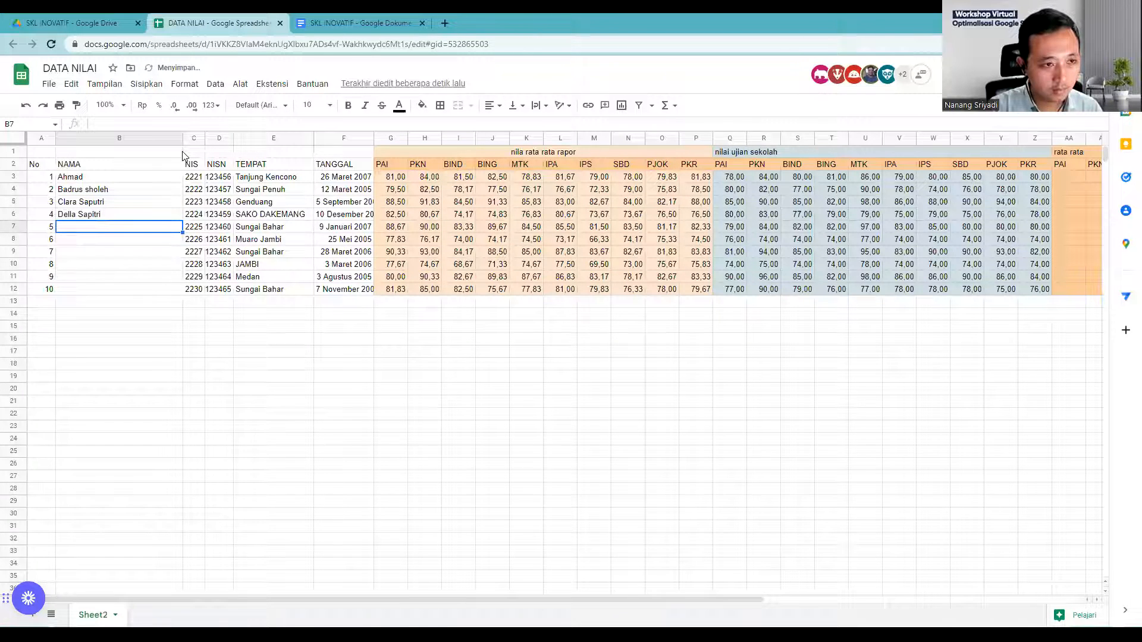
pyautogui.write('Eva Fadilah')
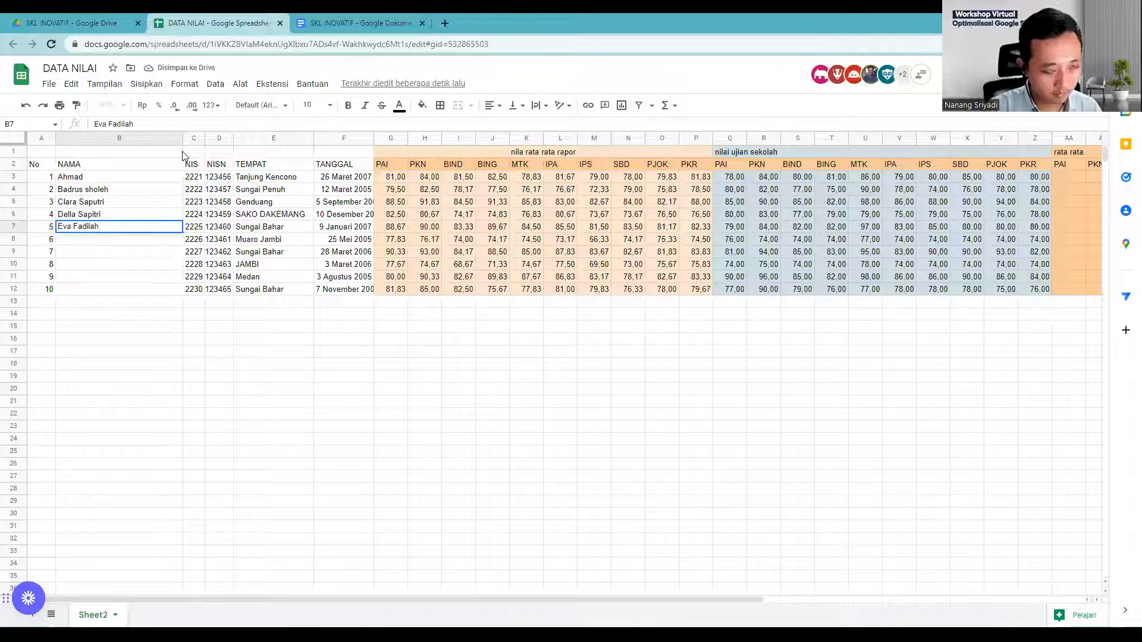
pyautogui.press('Return')
pyautogui.write('G')
pyautogui.press('BackSpace')
pyautogui.write('Fa')
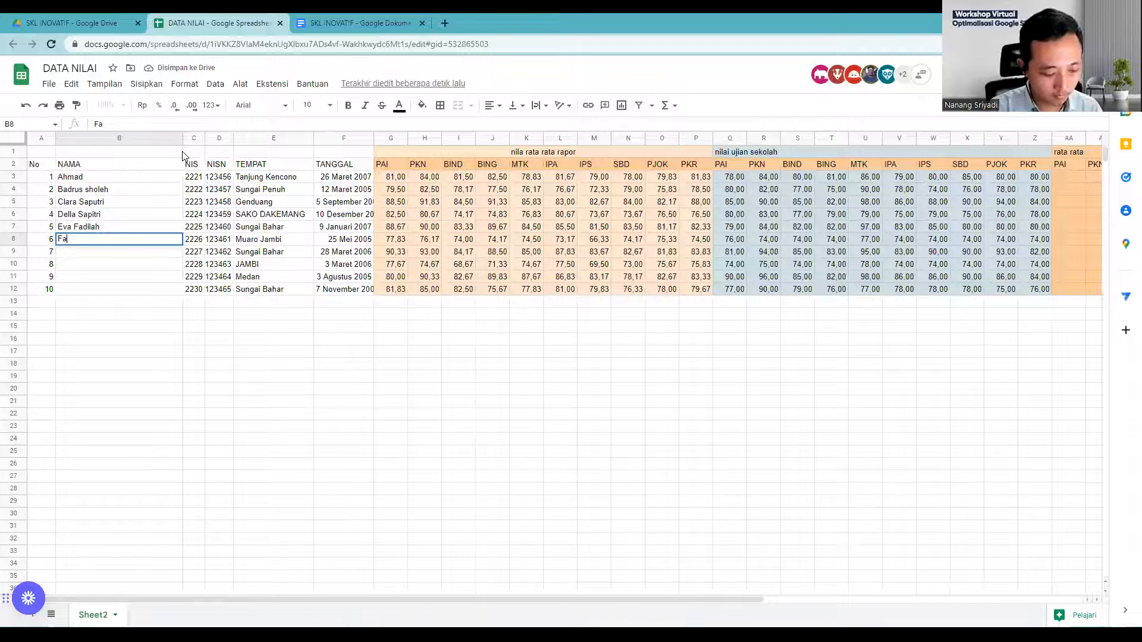
pyautogui.write('radila devi')
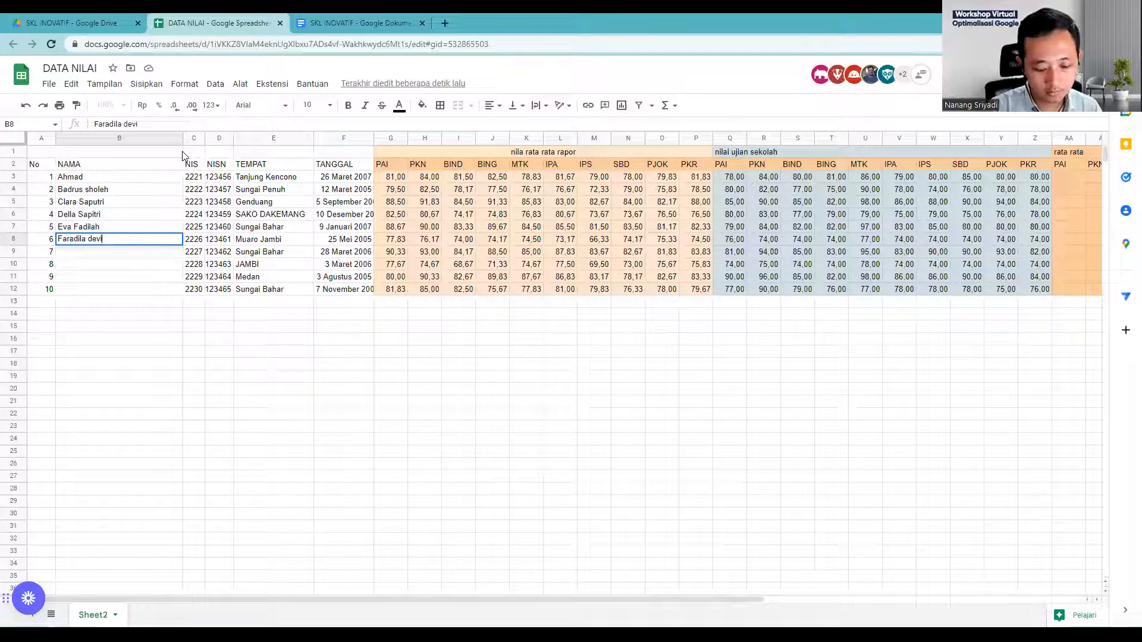
pyautogui.press('Return')
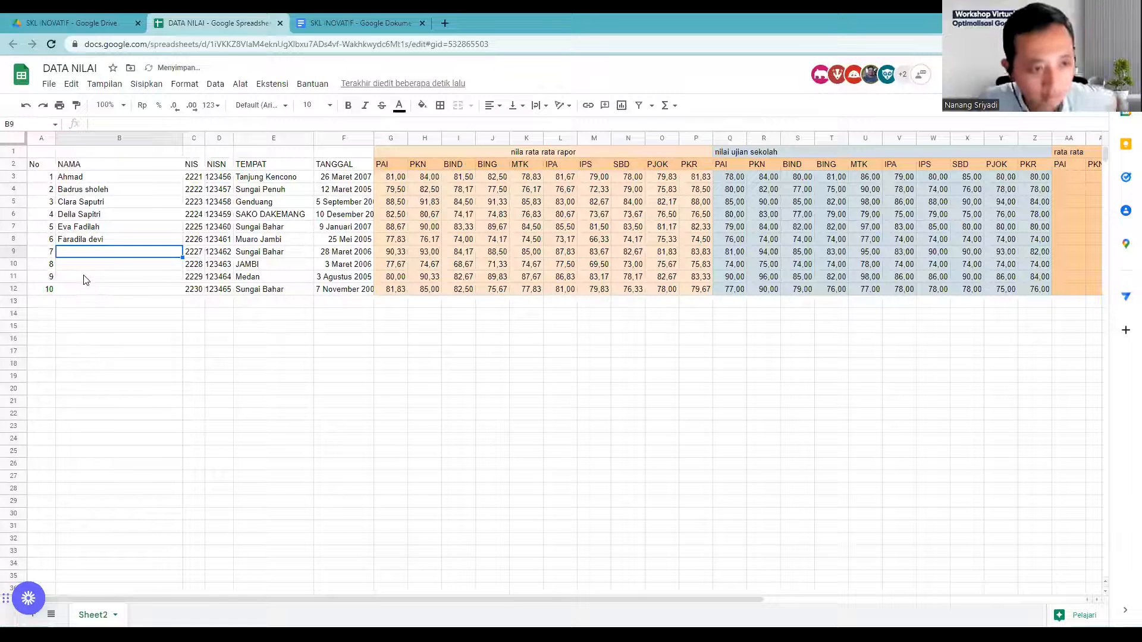
# Enter the names of students 7 to 10 in the NAMA column, cells B9 to B12
pyautogui.write('Ga')
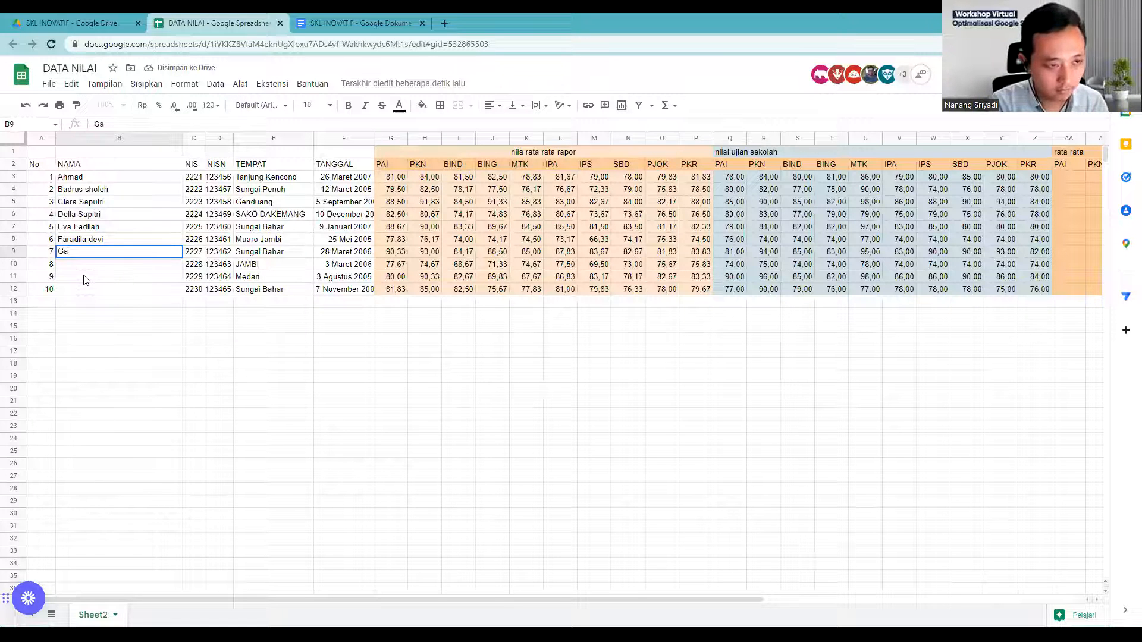
pyautogui.write('lih')
pyautogui.press('Return')
pyautogui.write('Irawan')
pyautogui.press('Return')
pyautogui.write('Jaka')
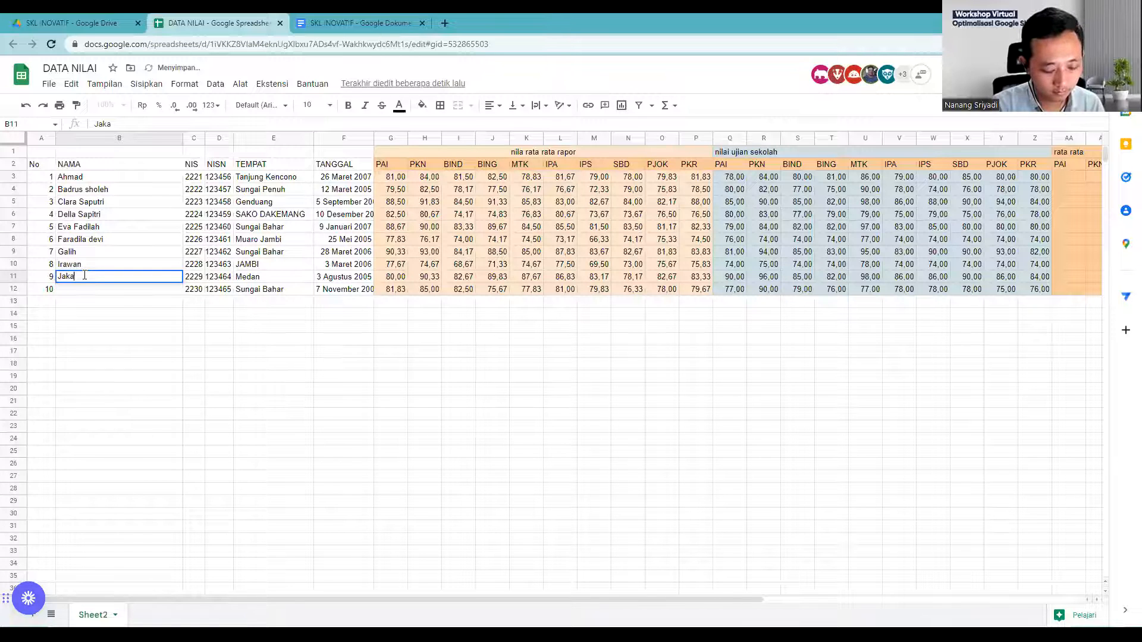
pyautogui.write(' purnama')
pyautogui.press('Return')
pyautogui.write('Lesmana')
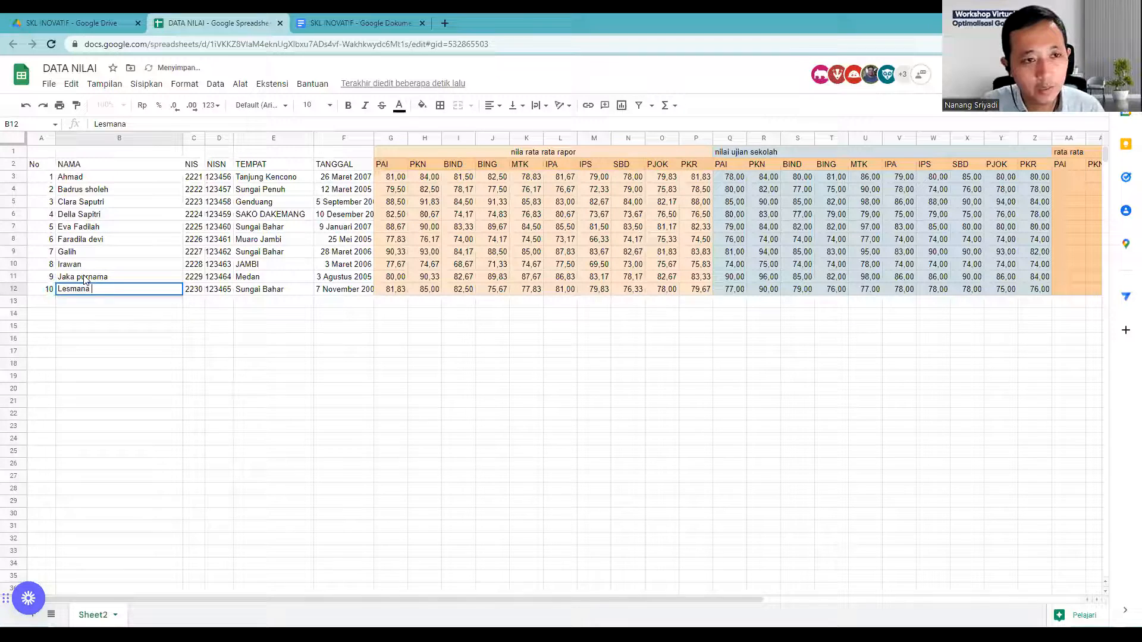
pyautogui.write(' putra')
pyautogui.click(274, 363)
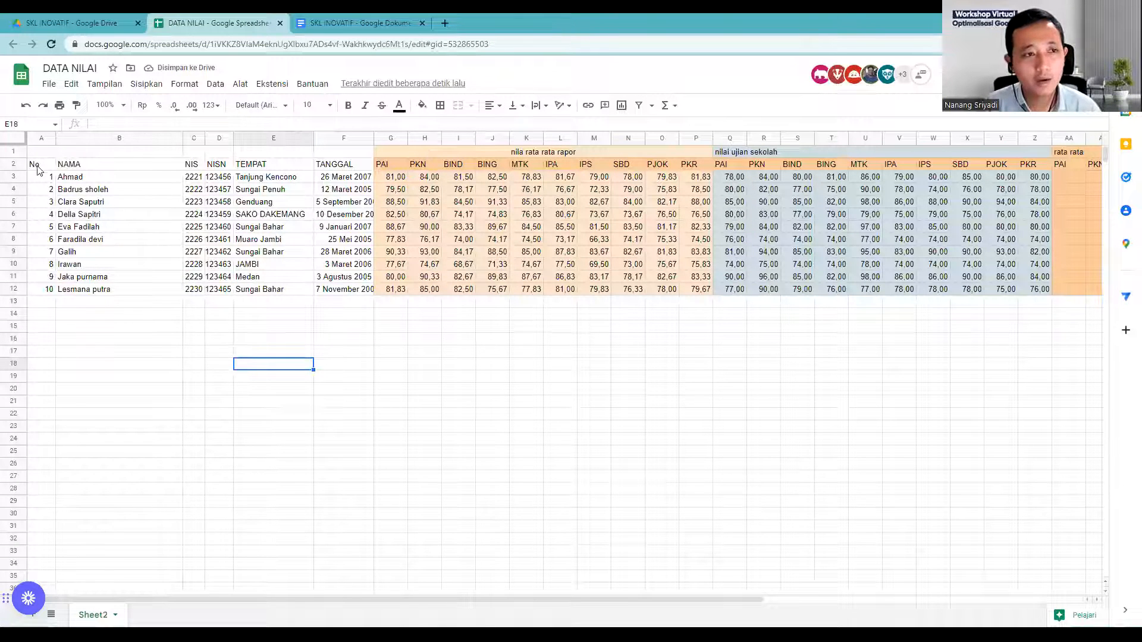
# Fill the whole column heading row, row 2, with red
pyautogui.click(8, 164)
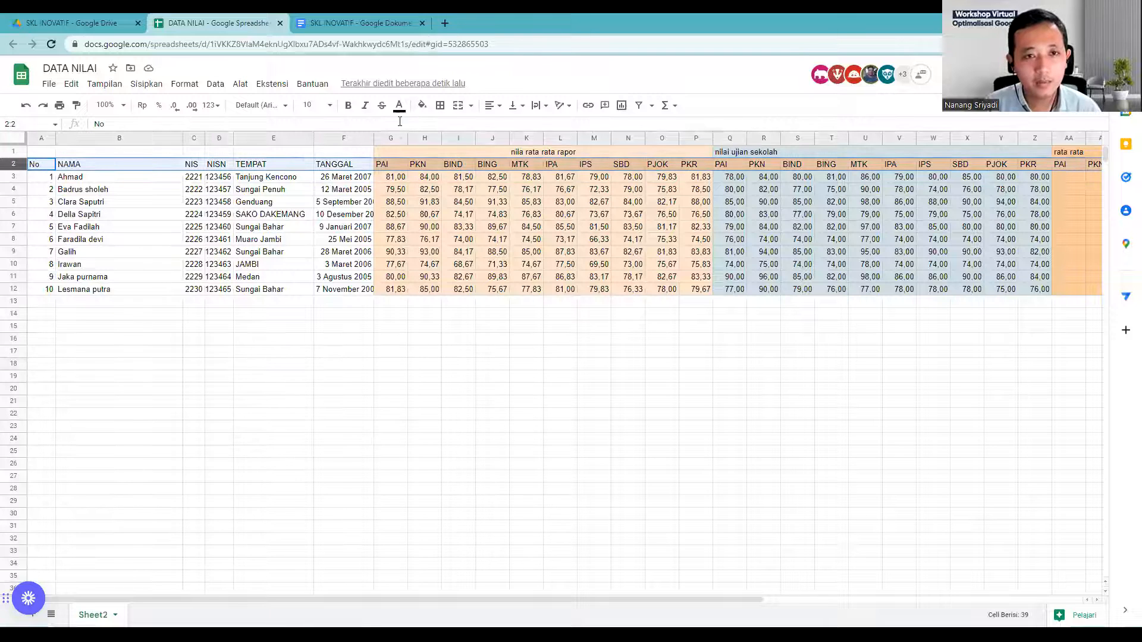
pyautogui.click(421, 106)
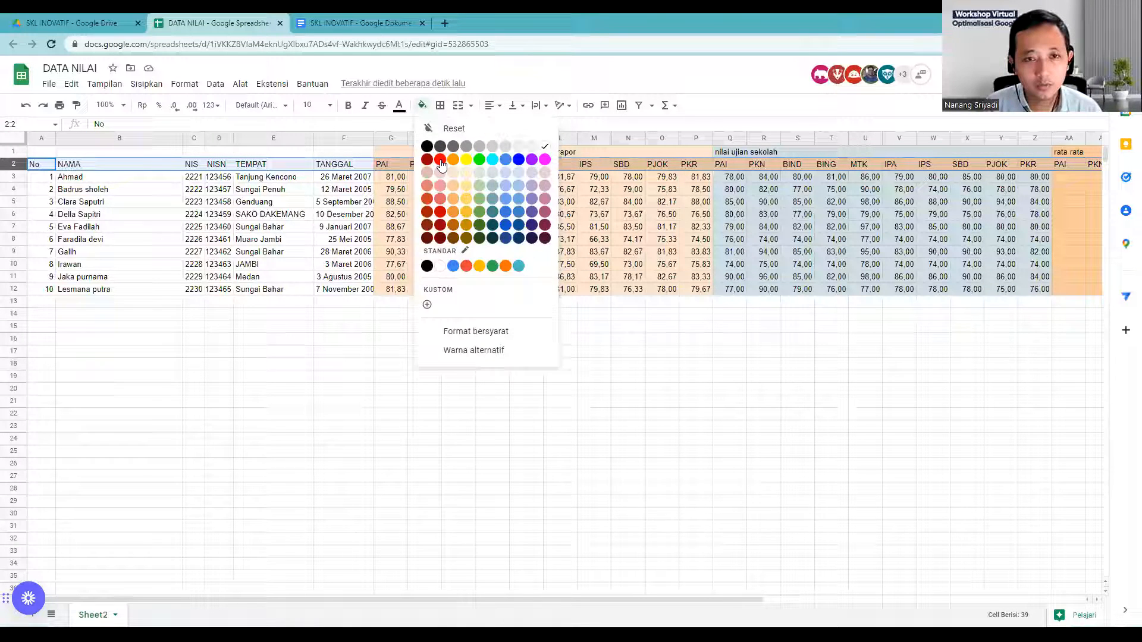
pyautogui.click(440, 161)
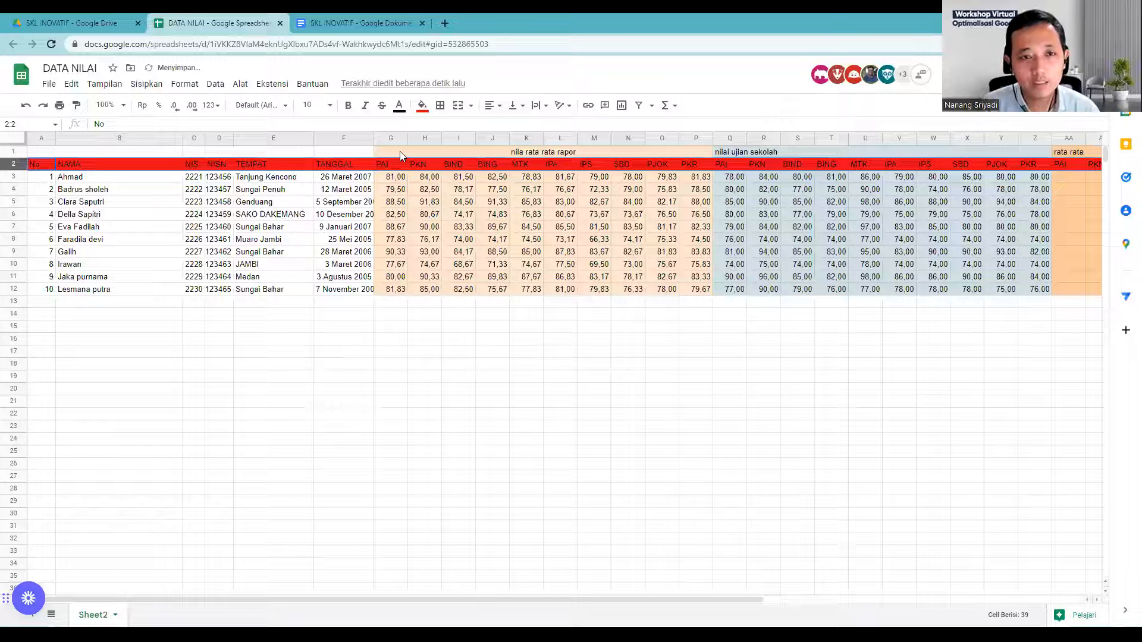
# Delete the group heading row above the column headings and fill the column heading row with yellow
pyautogui.moveTo(399, 151); pyautogui.dragTo(476, 152)
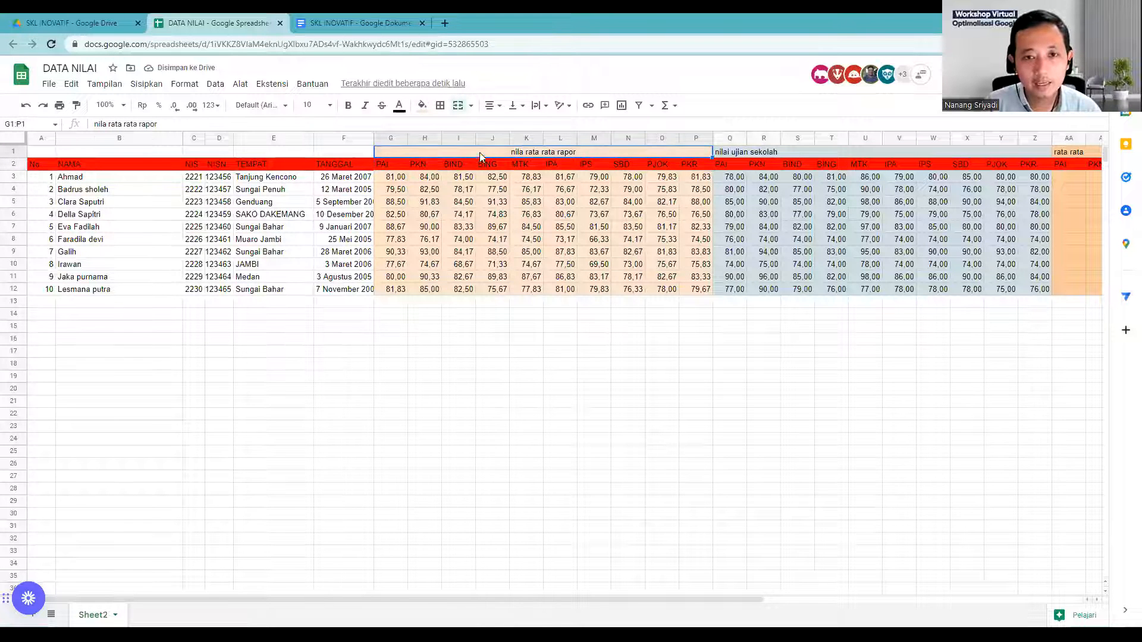
pyautogui.moveTo(766, 600); pyautogui.dragTo(836, 589)
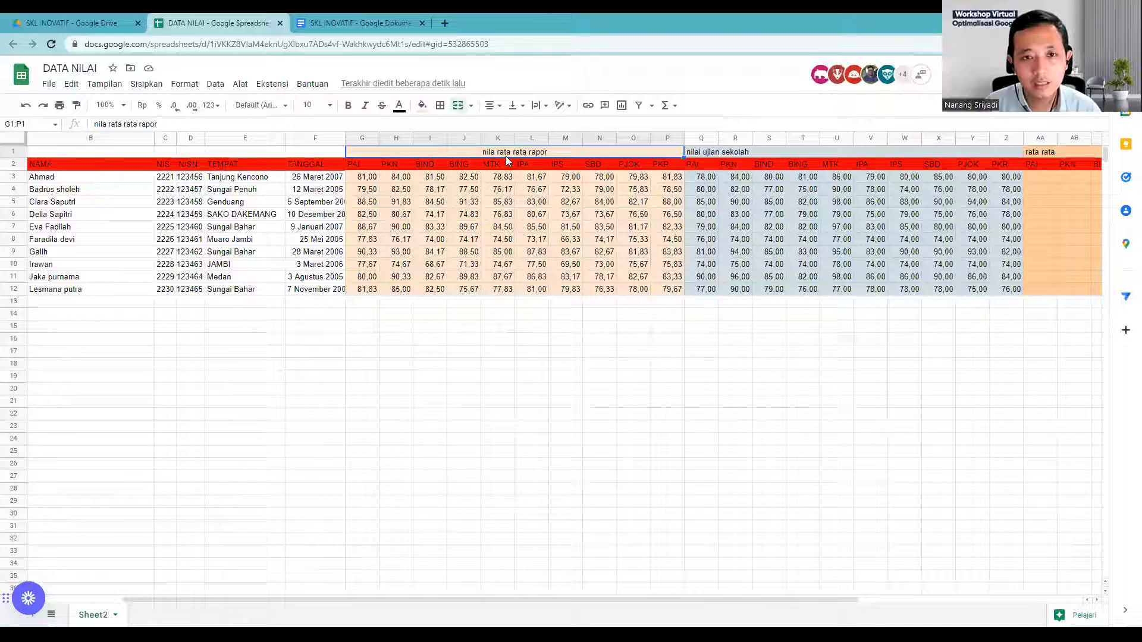
pyautogui.click(364, 165)
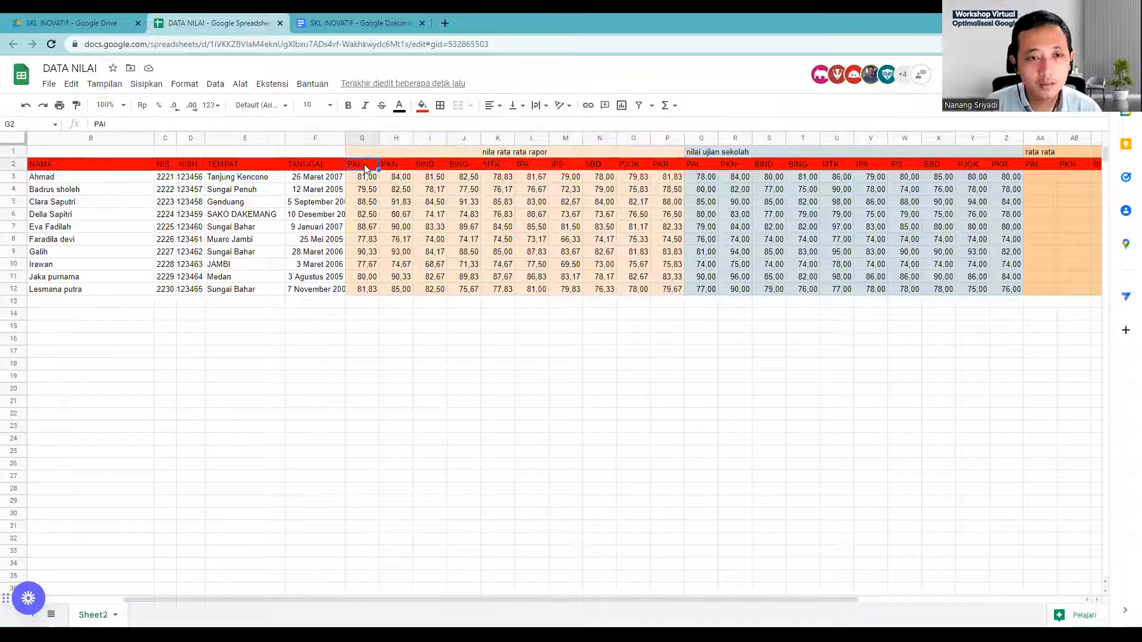
pyautogui.click(405, 166)
pyautogui.click(424, 169)
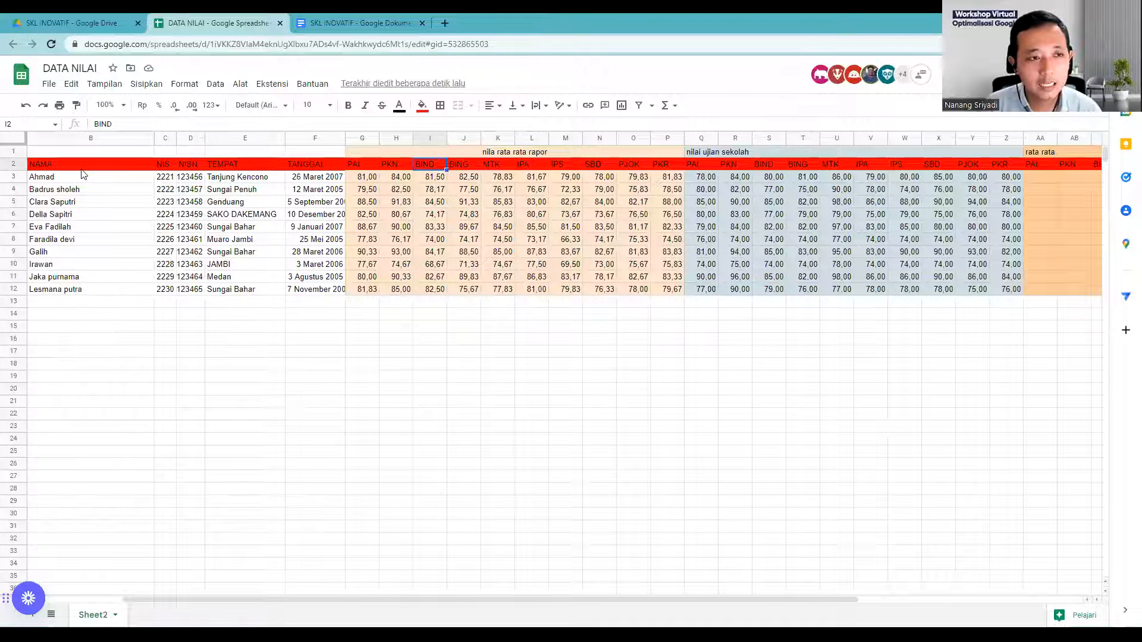
pyautogui.rightClick(15, 151)
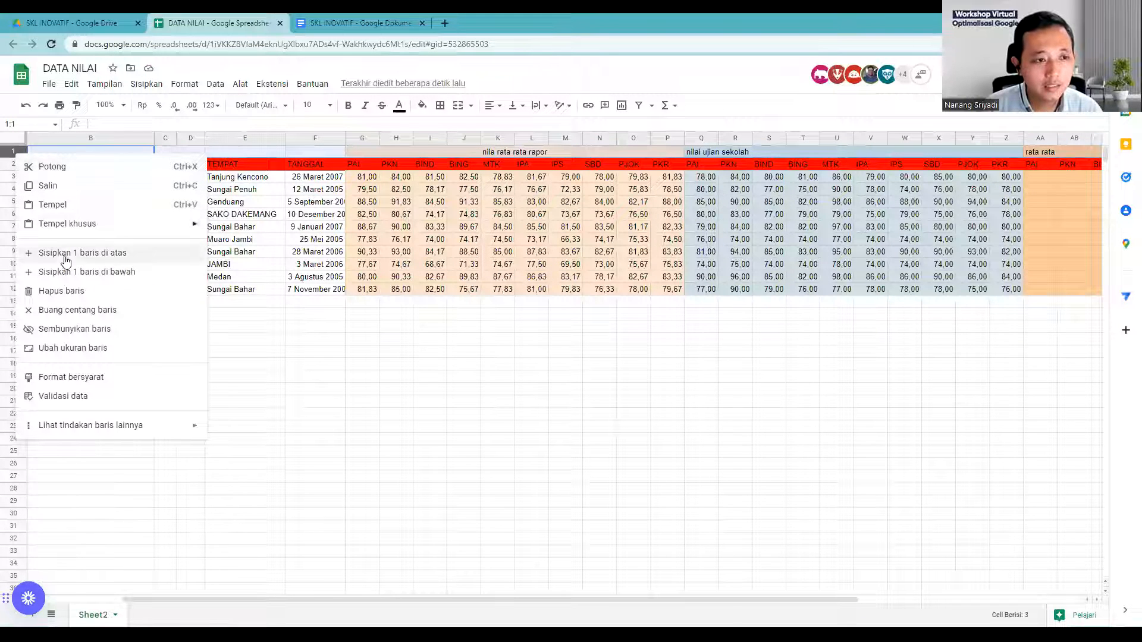
pyautogui.click(61, 291)
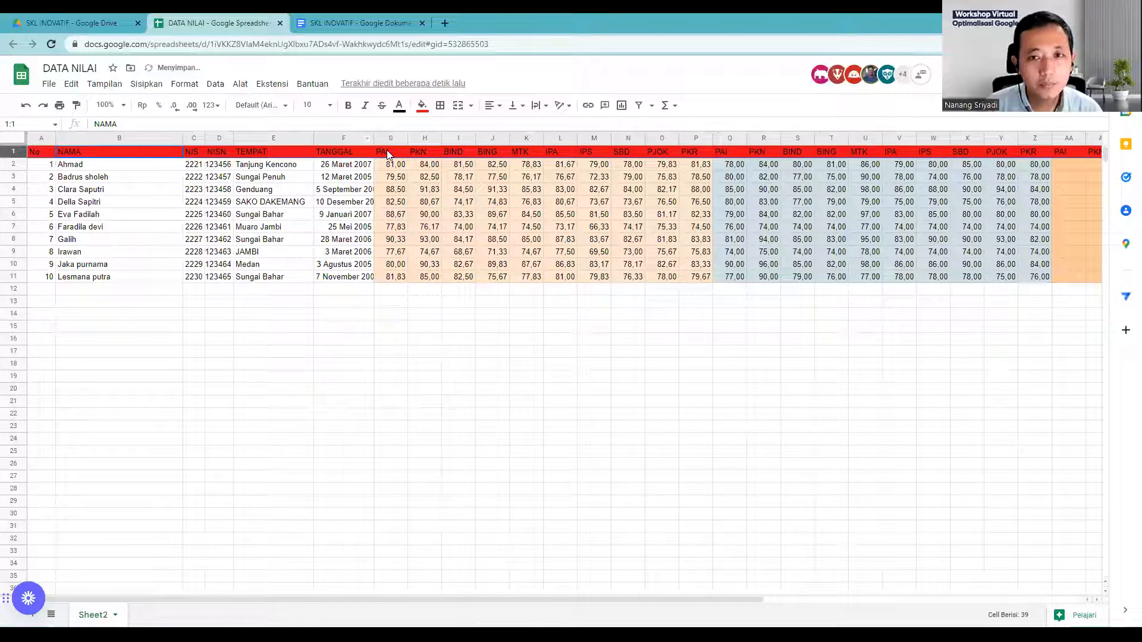
pyautogui.click(422, 106)
pyautogui.click(466, 160)
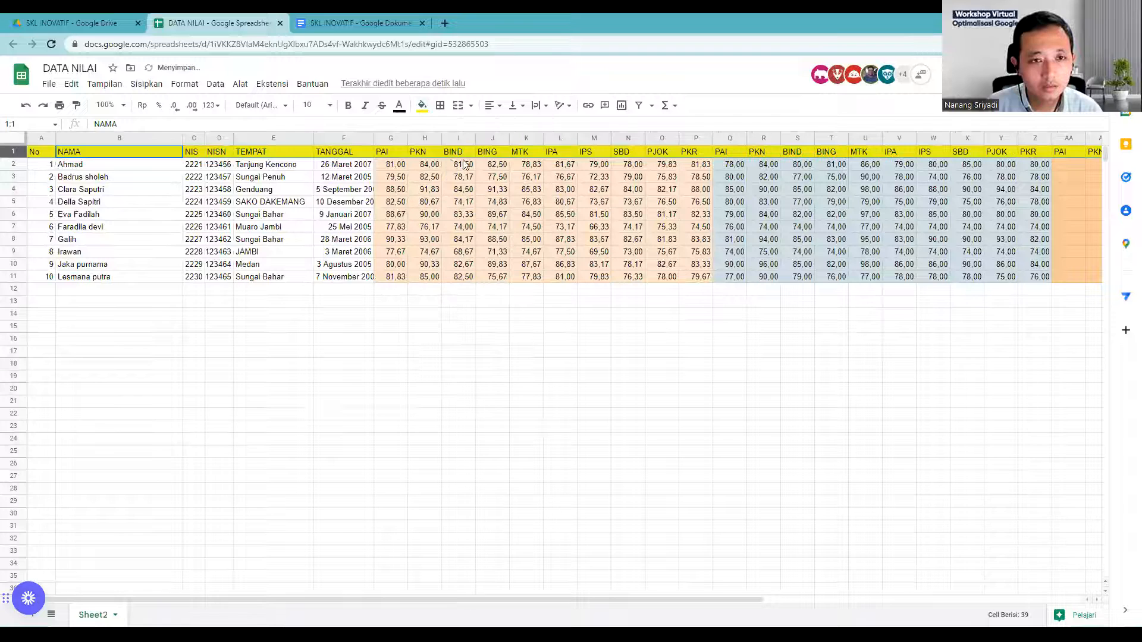
# Rename the first set of PAI and PKN headings in G1 and H1 to PAI1 and PKN1
pyautogui.click(381, 153)
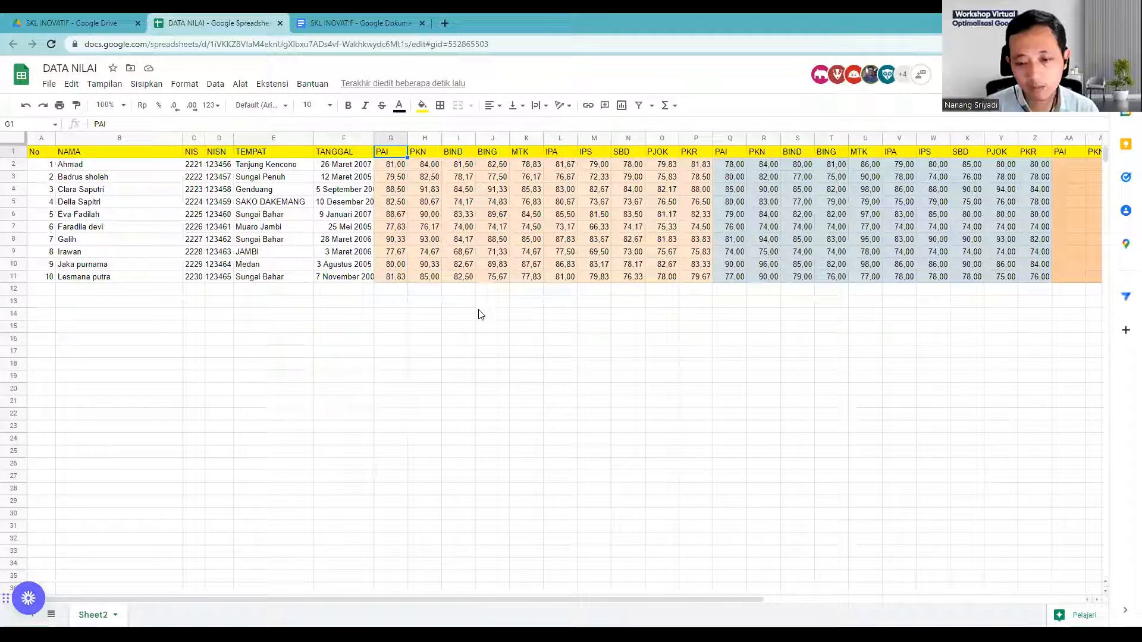
pyautogui.moveTo(735, 600); pyautogui.dragTo(1023, 571)
pyautogui.moveTo(827, 600); pyautogui.dragTo(618, 598)
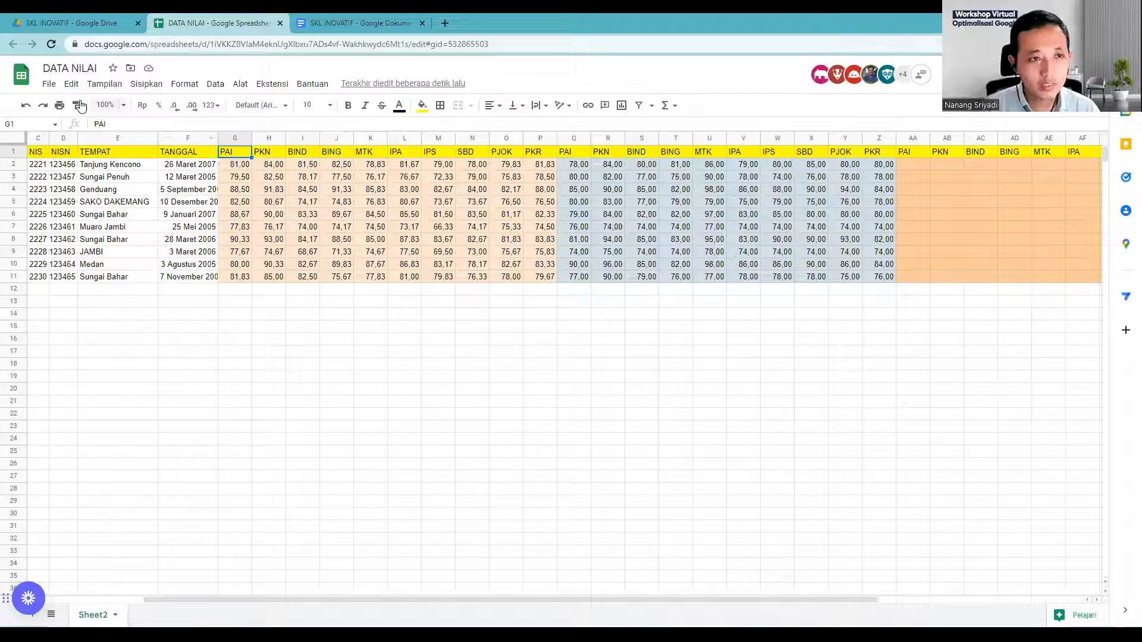
pyautogui.click(120, 122)
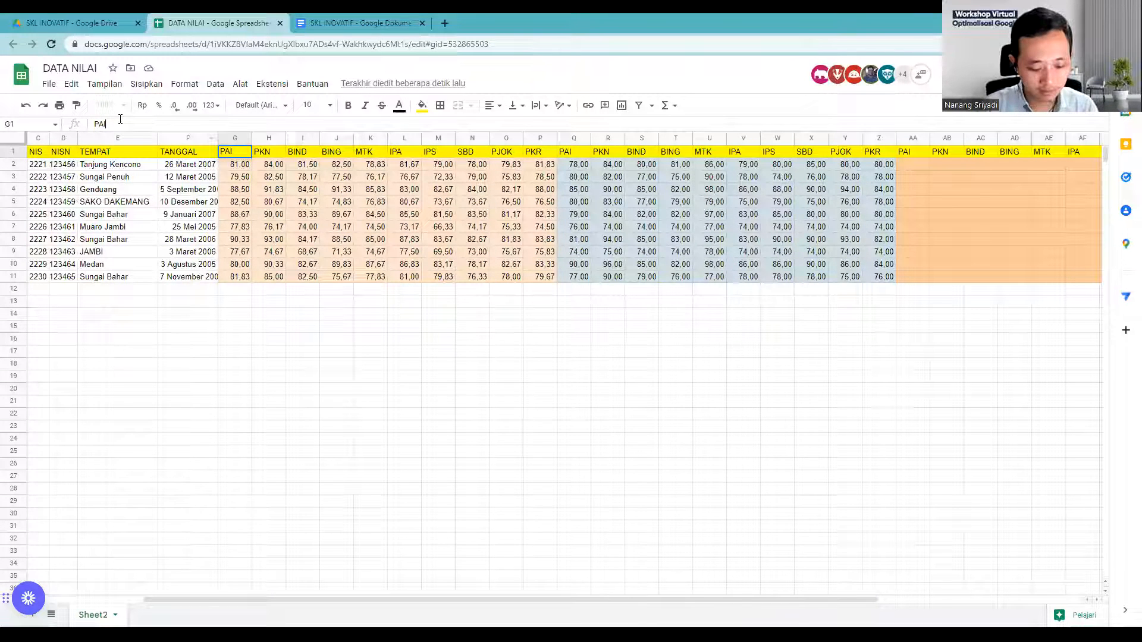
pyautogui.write('1')
pyautogui.press('Tab')
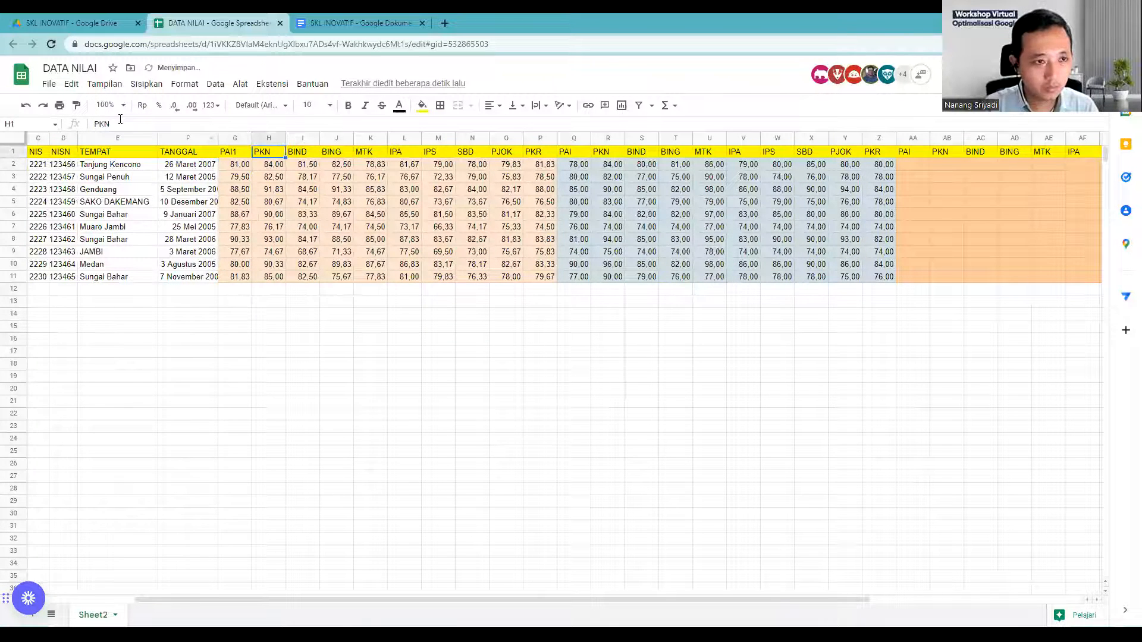
pyautogui.click(120, 122)
pyautogui.write('1')
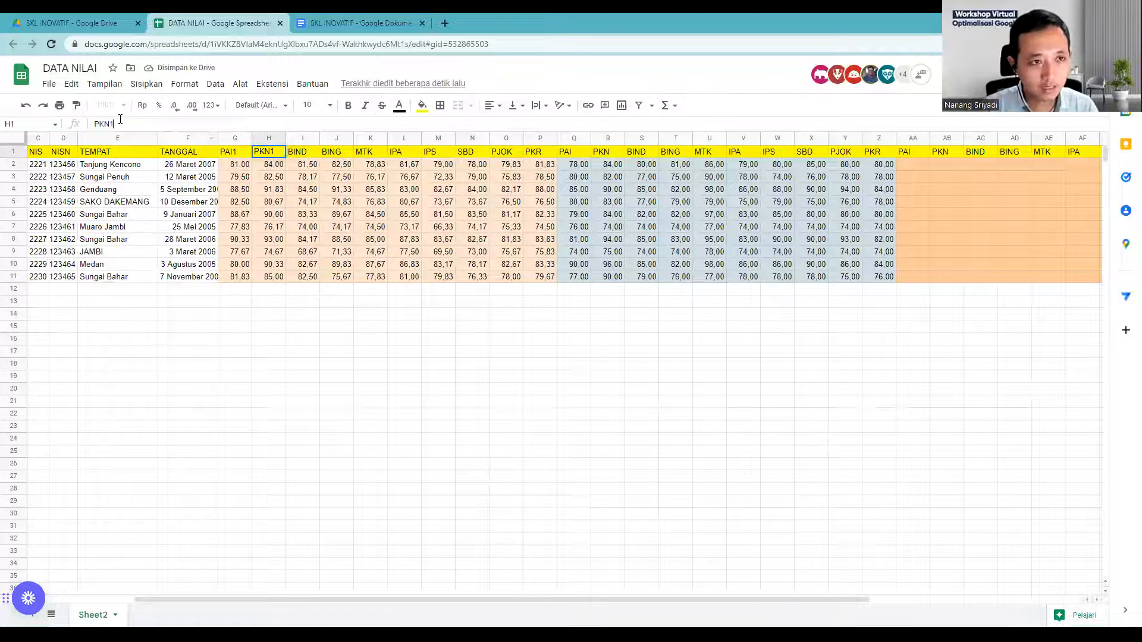
pyautogui.press('Return')
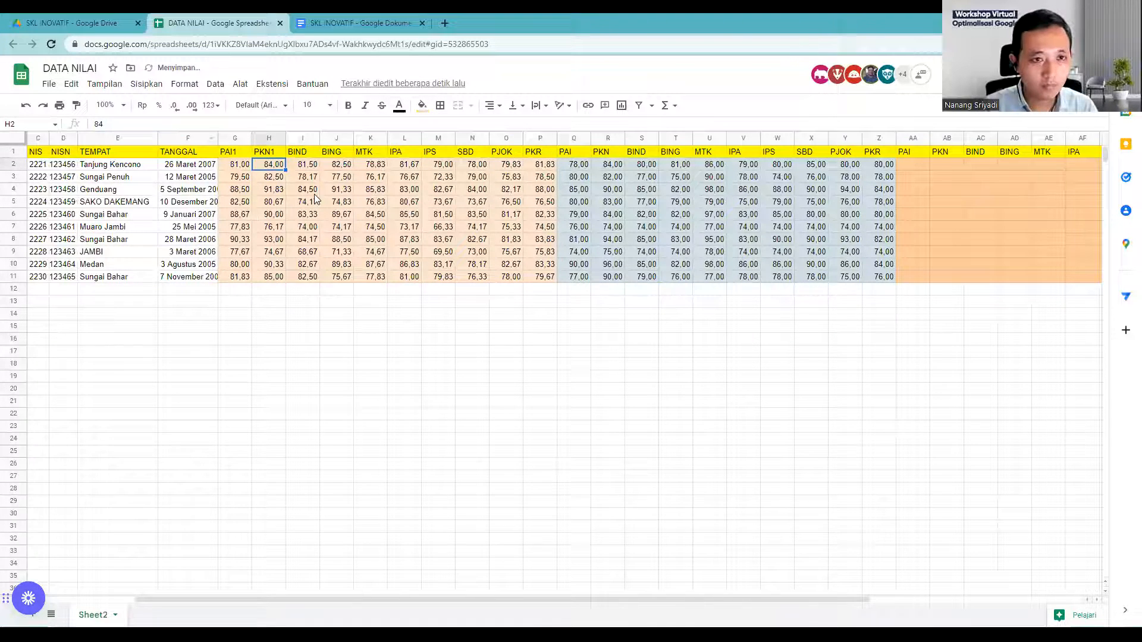
# Rename the first set of BIND and BING headings in I1 and J1 to BIND1 and BING1
pyautogui.click(301, 152)
pyautogui.click(282, 122)
pyautogui.write('1')
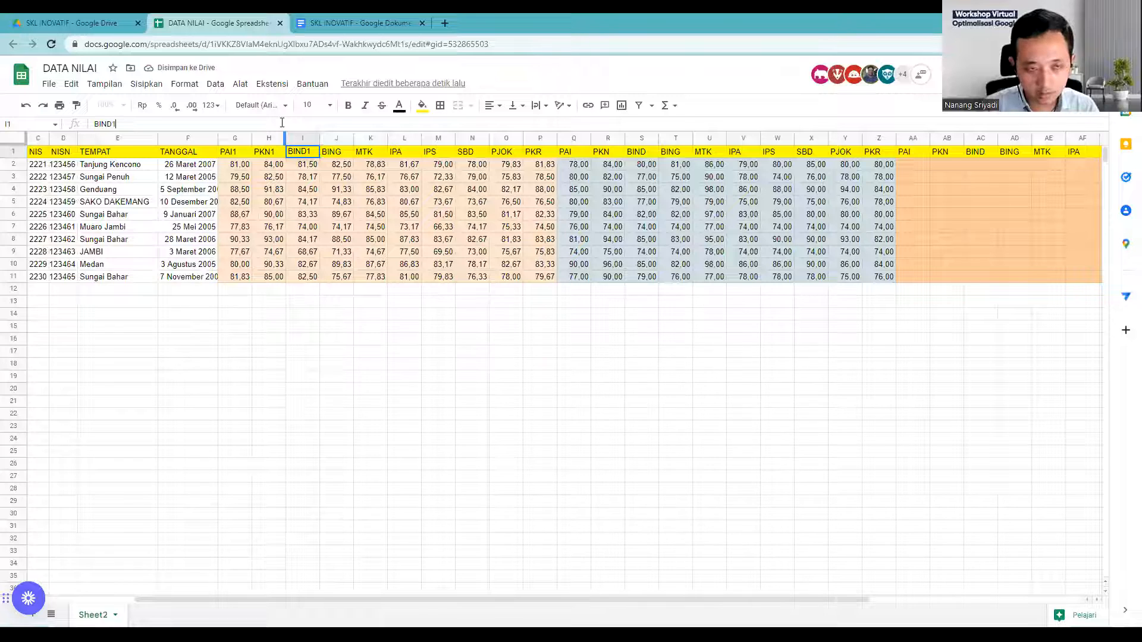
pyautogui.press('Return')
pyautogui.click(336, 152)
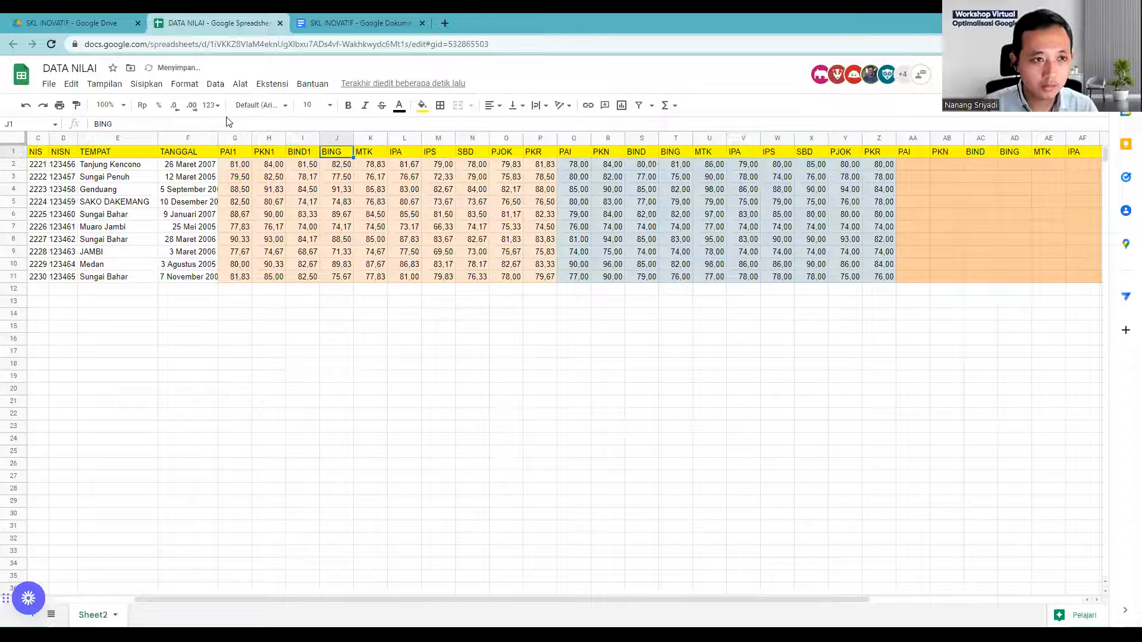
pyautogui.click(227, 121)
pyautogui.write('1')
pyautogui.press('Return')
# Rename the first set of MTK and IPA headings in K1 and L1 to MTK1 and IPA1
pyautogui.press('Up')
pyautogui.press('Right')
pyautogui.click(227, 121)
pyautogui.write('1')
pyautogui.press('Return')
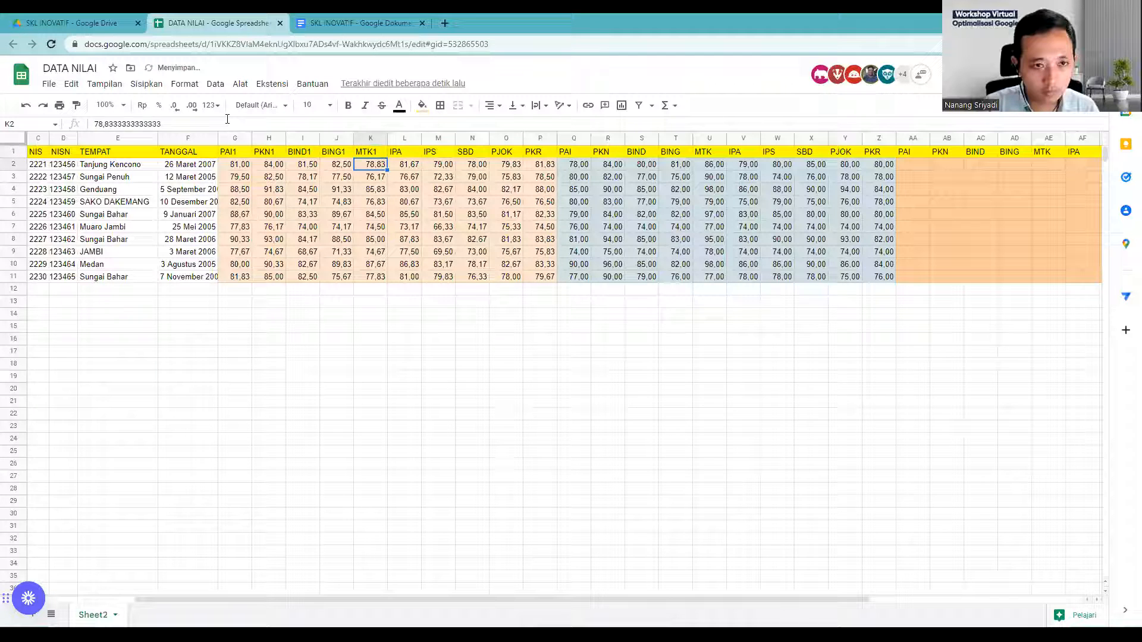
pyautogui.press('Up')
pyautogui.press('Right')
pyautogui.click(227, 120)
pyautogui.press('Return')
# Rename the first set of IPS and SBD headings in M1 and N1 to IPS1 and SBD1
pyautogui.press('Up')
pyautogui.press('Right')
pyautogui.click(354, 122)
pyautogui.write('1')
pyautogui.press('Return')
pyautogui.press('Up')
pyautogui.press('Right')
pyautogui.click(430, 124)
pyautogui.write('1')
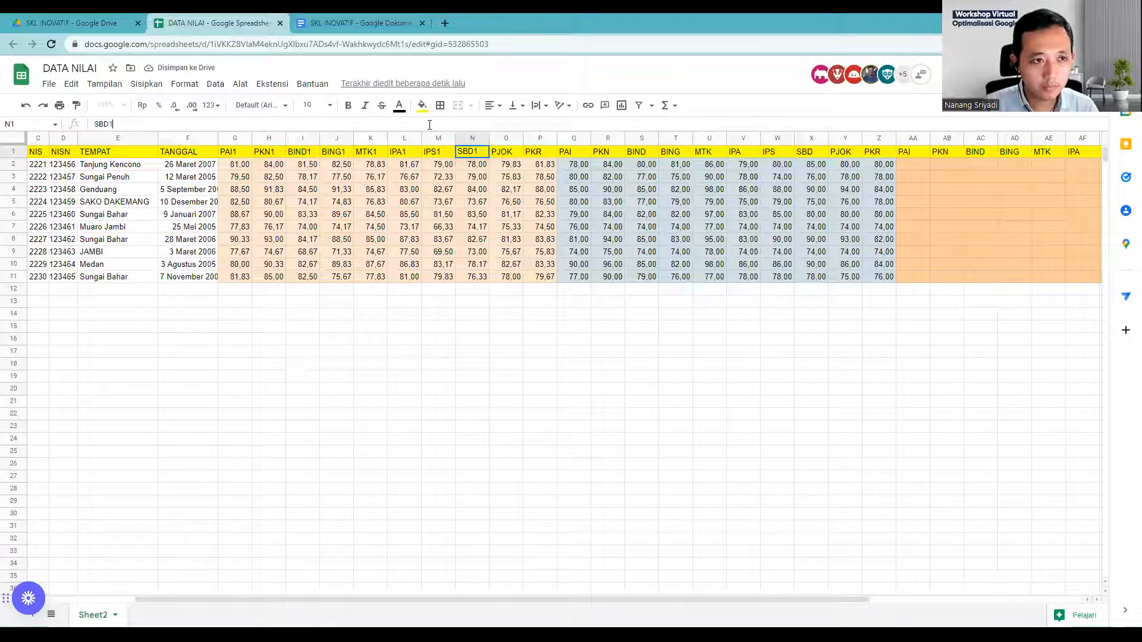
pyautogui.press('Return')
# Rename the first set of PJOK and PKR headings in O1 and P1 to PJOK1 and PKR1
pyautogui.press('Up')
pyautogui.press('Right')
pyautogui.click(210, 125)
pyautogui.write('1')
pyautogui.press('Return')
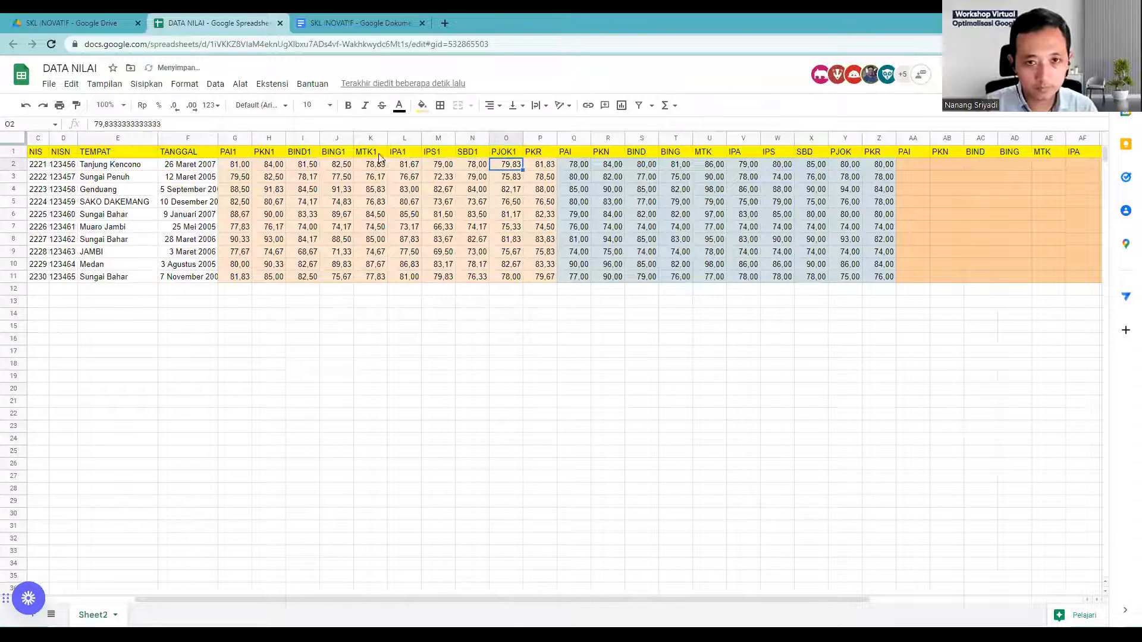
pyautogui.press('Up')
pyautogui.press('Right')
pyautogui.click(208, 124)
pyautogui.write('1')
pyautogui.press('Return')
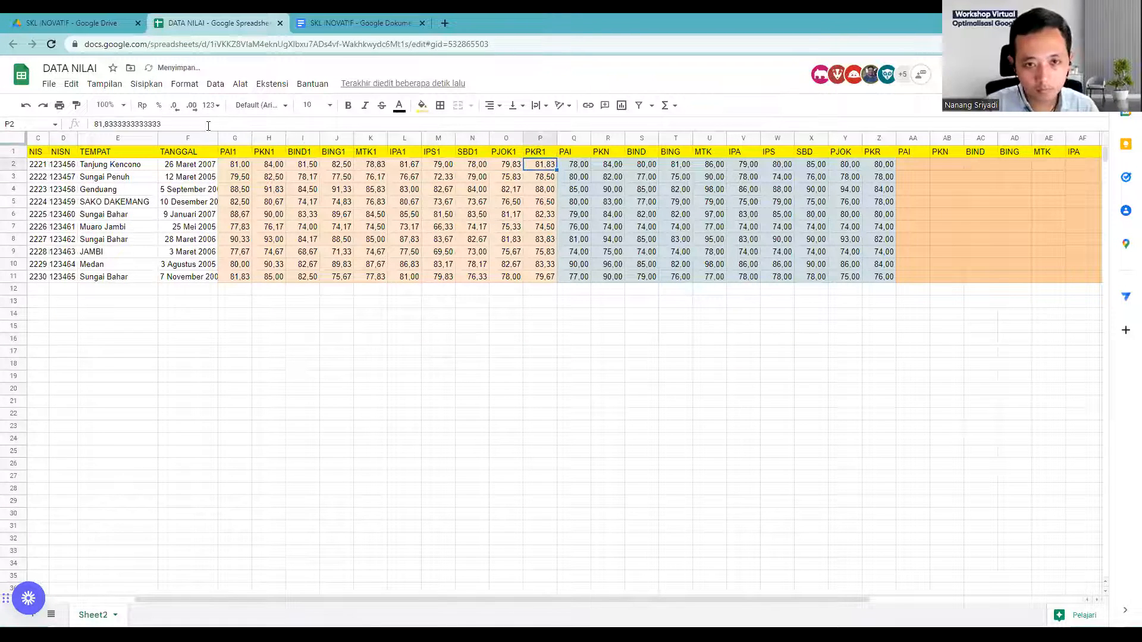
# Rename the second set of PAI and PKN headings in Q1 and R1 to PAI2 and PKN2
pyautogui.press('Up')
pyautogui.press('Right')
pyautogui.click(137, 126)
pyautogui.write('2')
pyautogui.click(615, 149)
pyautogui.click(550, 127)
pyautogui.write('2')
# Rename the second set of BIND and BING headings in S1 and T1 to BIND2 and BING2
pyautogui.press('Tab')
pyautogui.click(465, 126)
pyautogui.write('2')
pyautogui.press('Tab')
pyautogui.click(613, 127)
pyautogui.write('2')
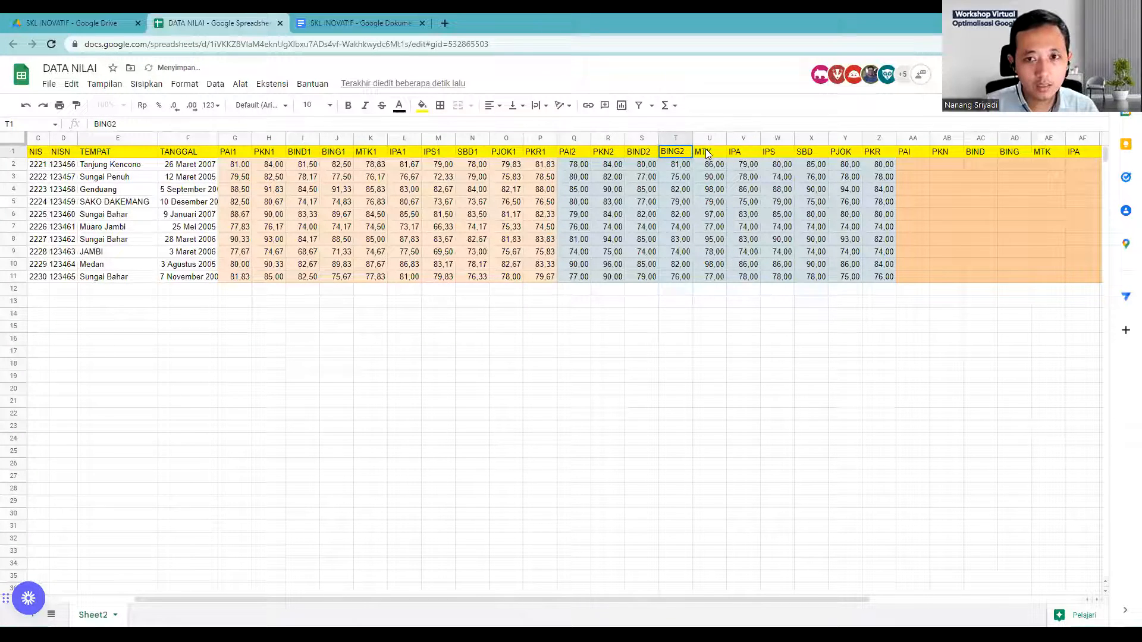
# Rename the second set of MTK and IPA headings in U1 and V1 to MTK2 and IPA2
pyautogui.press('Tab')
pyautogui.click(600, 125)
pyautogui.write('2')
pyautogui.press('Tab')
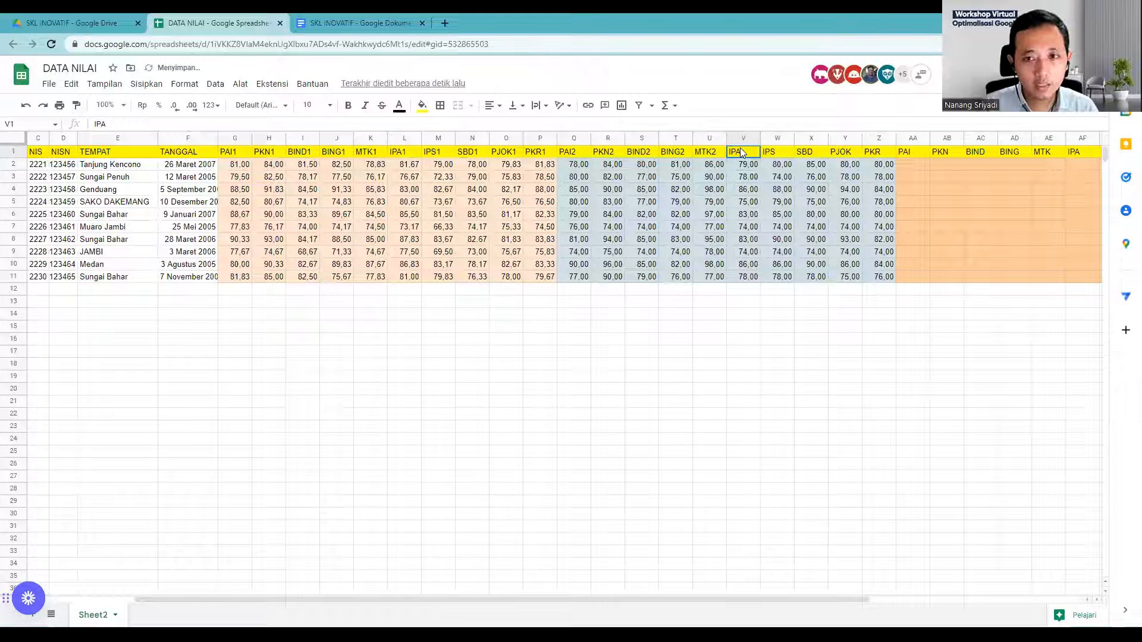
pyautogui.doubleClick(730, 151)
pyautogui.write('2')
# Rename the second set of IPS and SBD headings in W1 and X1 to IPS2 and SBD2
pyautogui.press('Tab')
pyautogui.click(284, 125)
pyautogui.write('2')
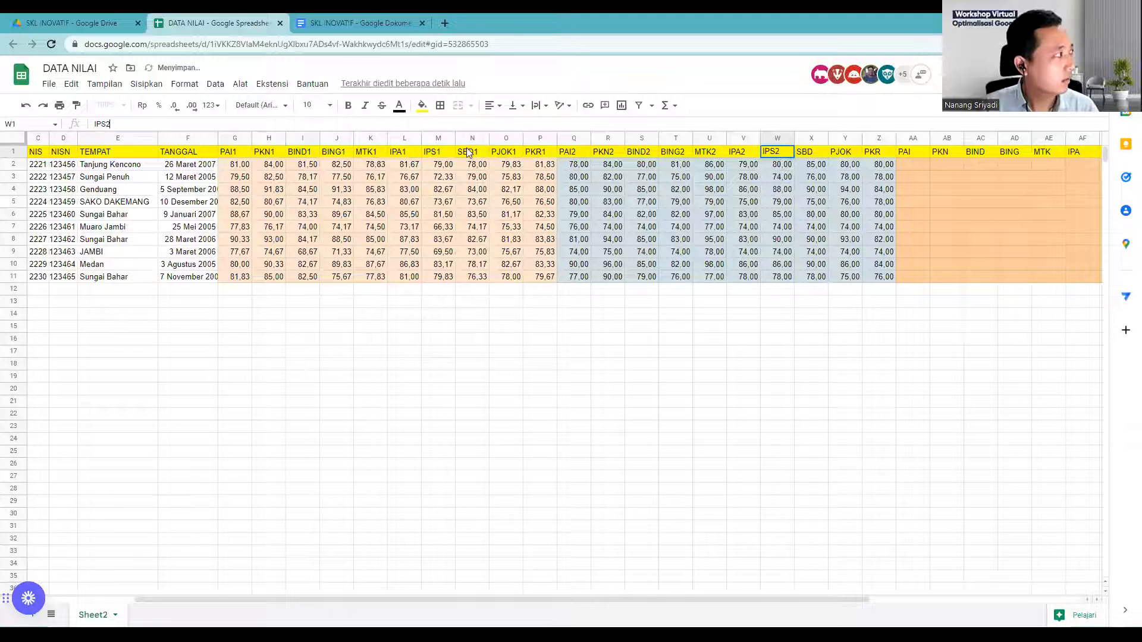
pyautogui.click(807, 154)
pyautogui.click(279, 125)
pyautogui.write('2')
# Rename the second set of PJOK and PKR headings in Y1 and Z1 to PJOK2 and PKR2
pyautogui.click(844, 153)
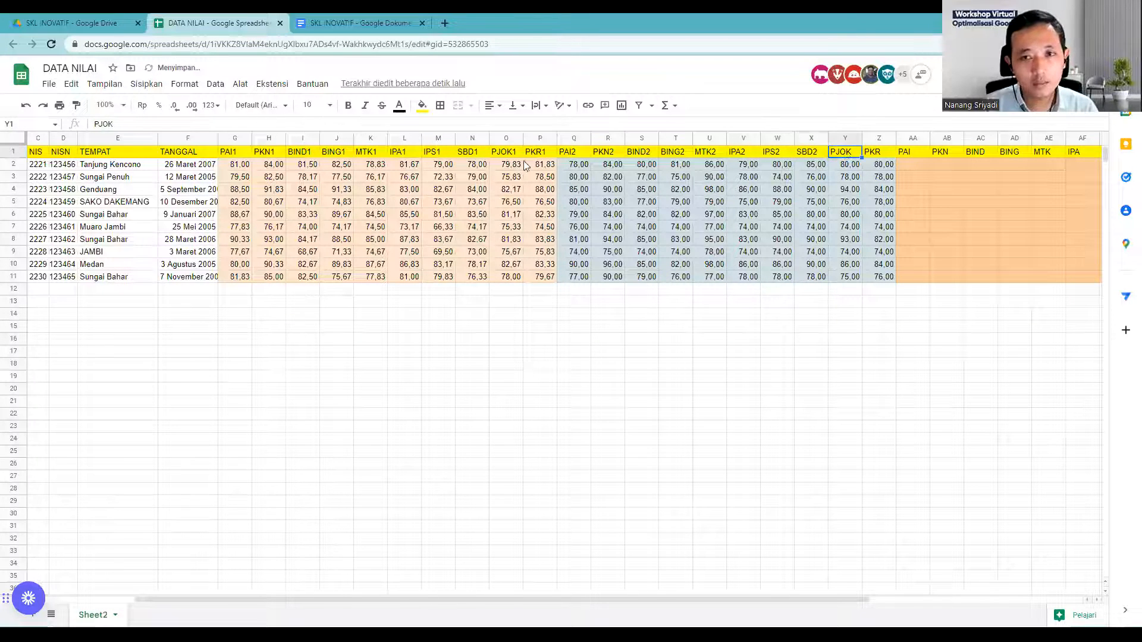
pyautogui.click(325, 125)
pyautogui.write('2')
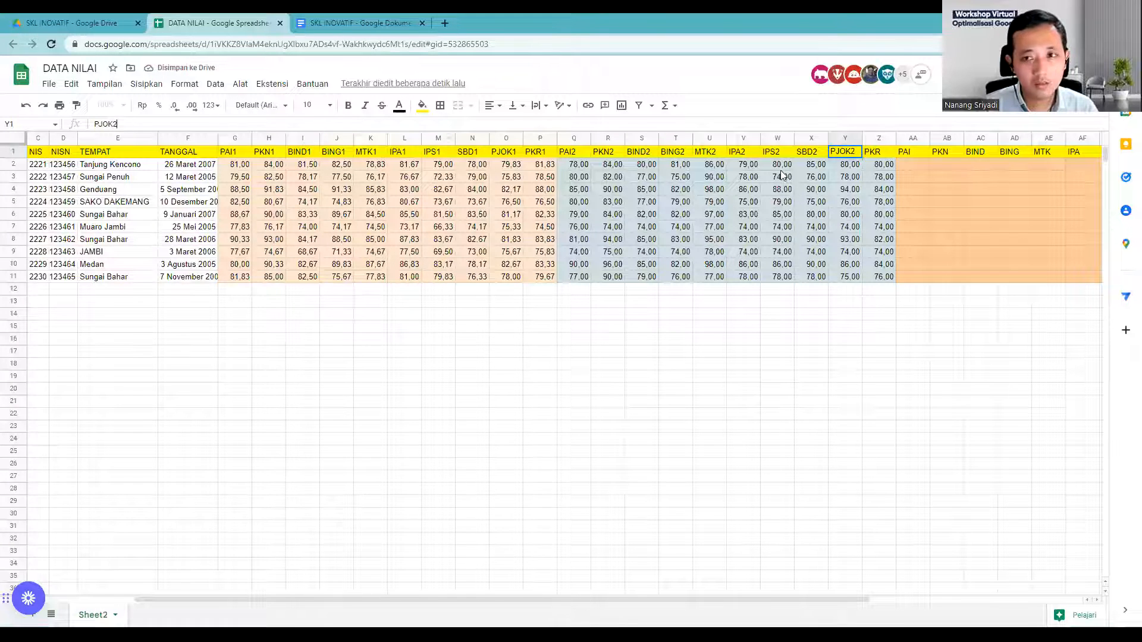
pyautogui.press('Tab')
pyautogui.click(112, 124)
pyautogui.write('2')
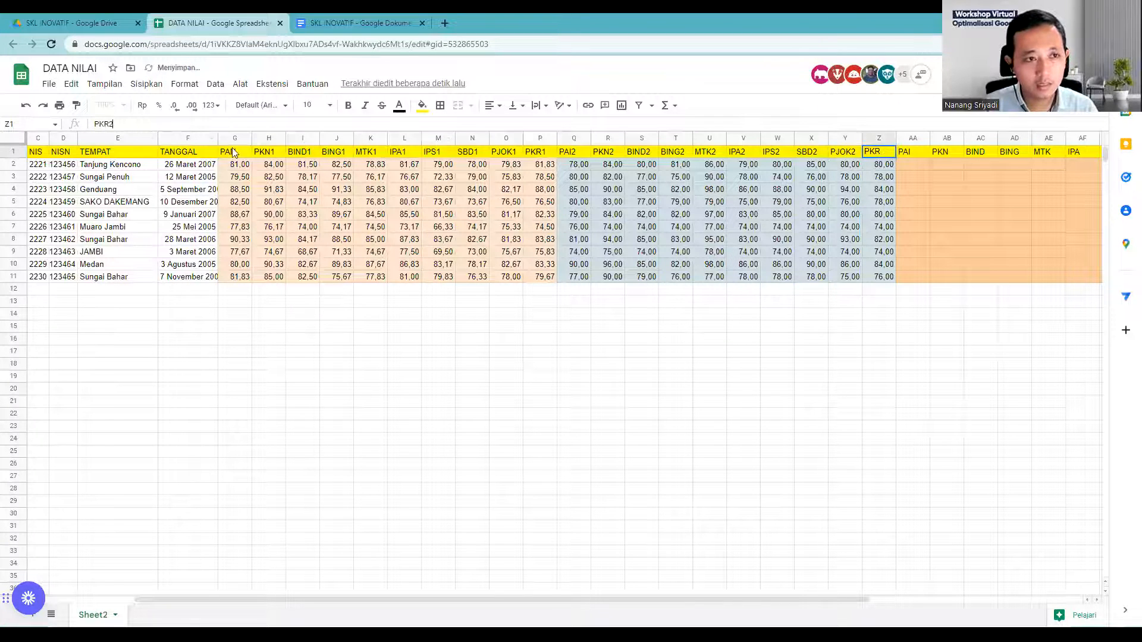
pyautogui.press('Return')
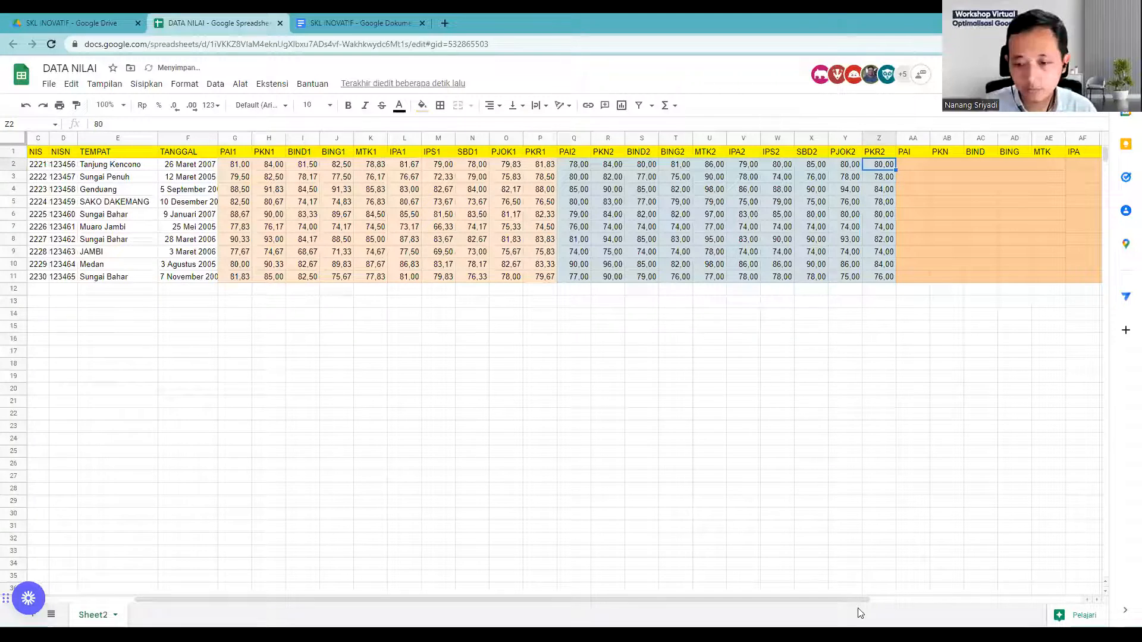
# Average PAI1 and PAI2 in AA2 with the formula =(G2+Q2)/2 and autofill it down the PAI column to AA11
pyautogui.hscroll(5, 902, 599)
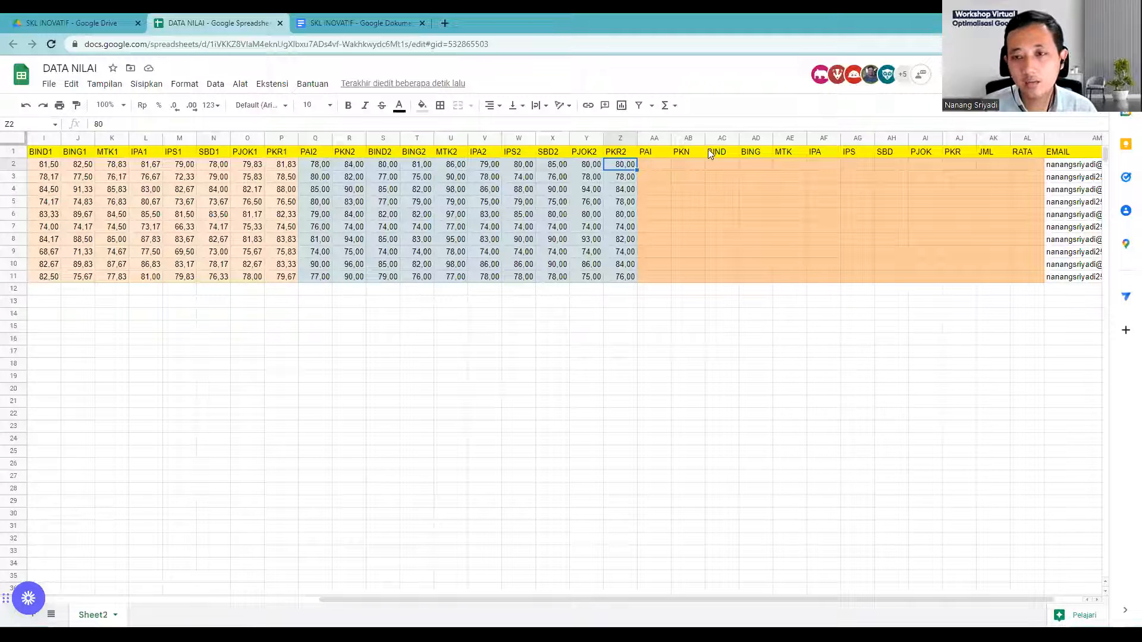
pyautogui.click(646, 165)
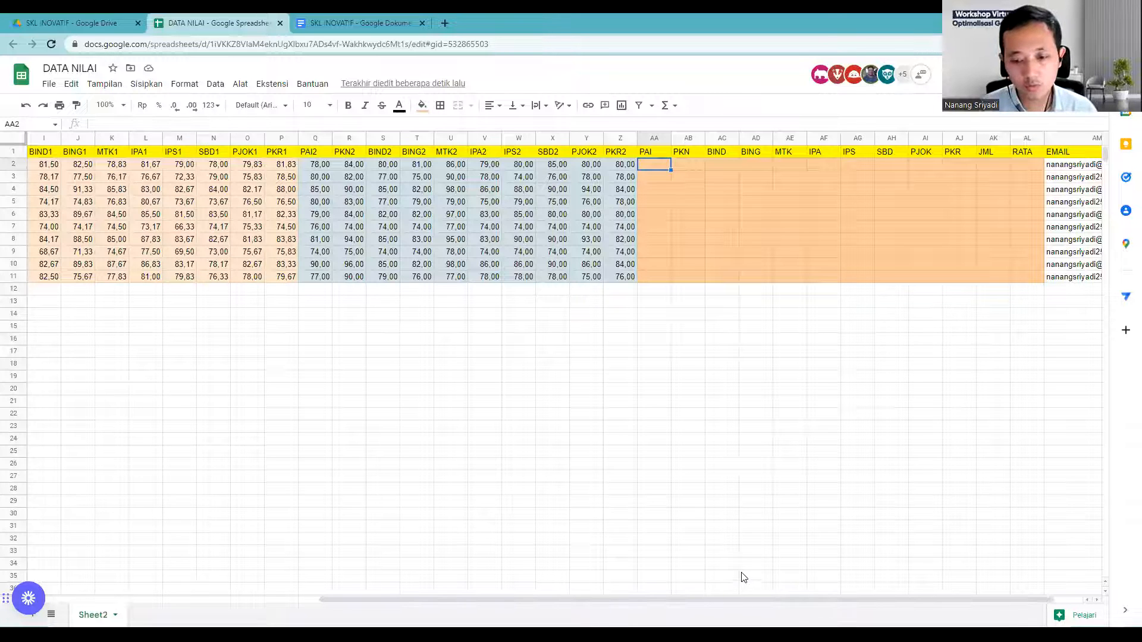
pyautogui.write('=')
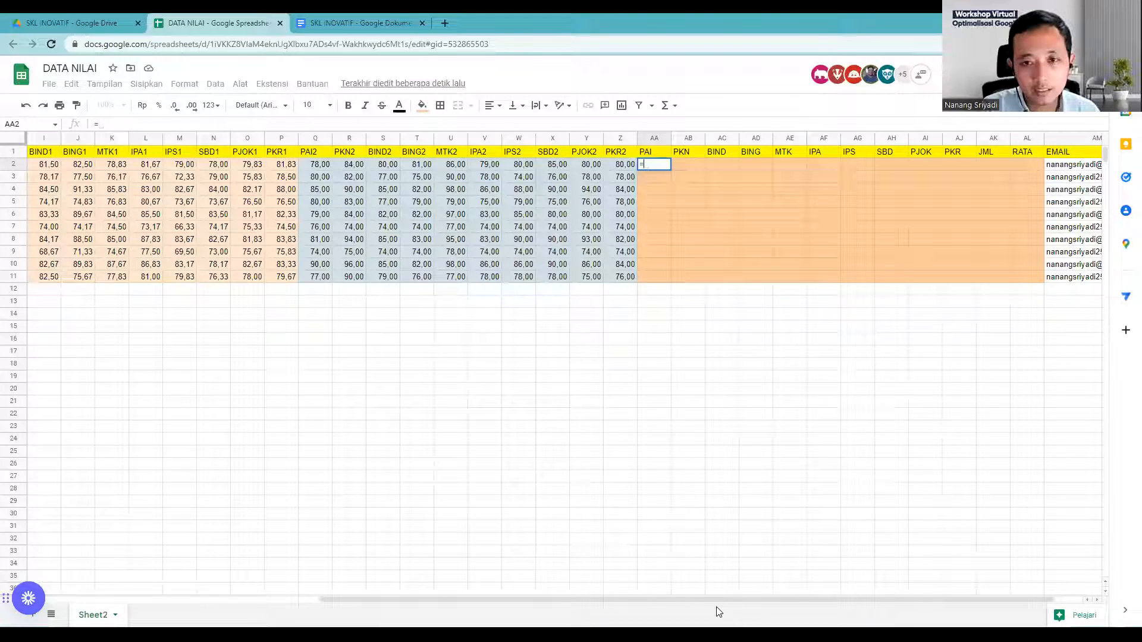
pyautogui.write('(')
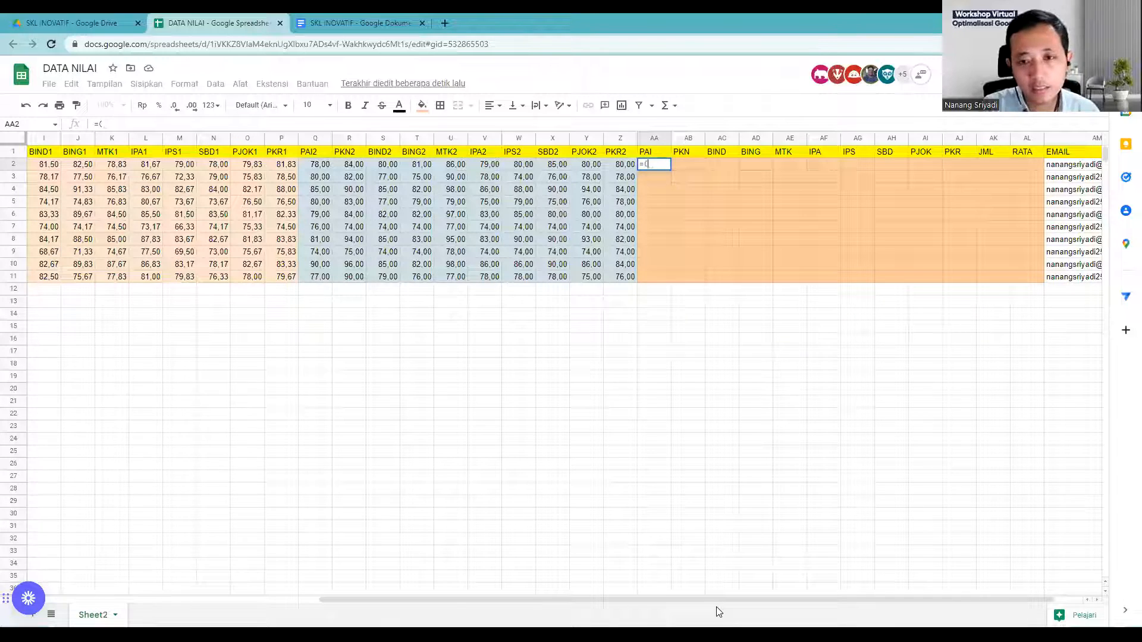
pyautogui.moveTo(798, 597); pyautogui.dragTo(688, 585)
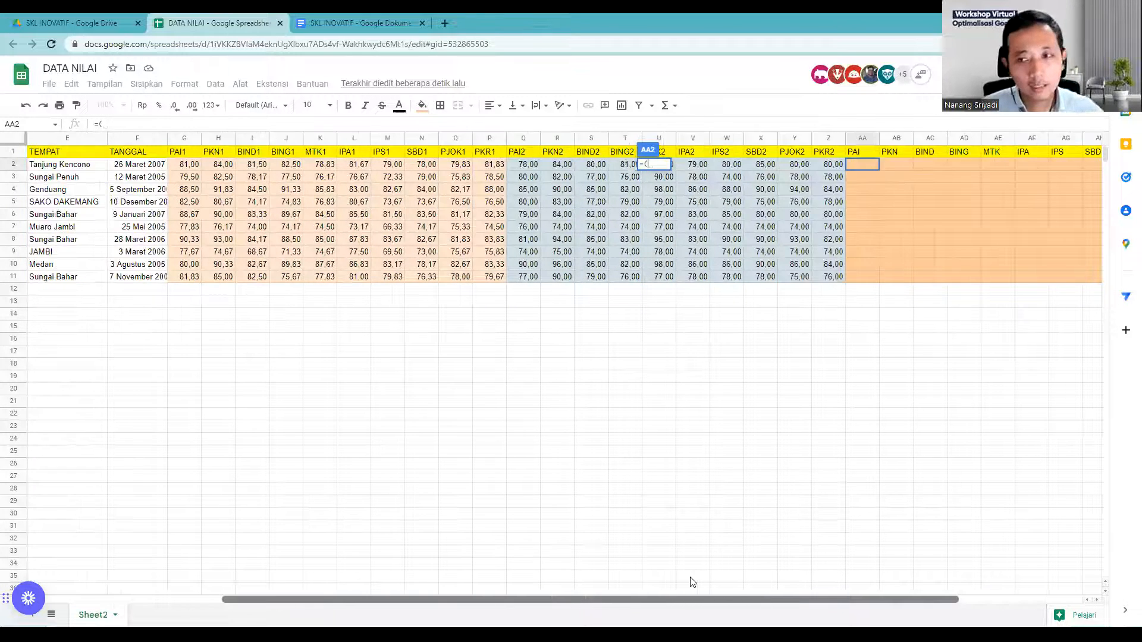
pyautogui.click(191, 168)
pyautogui.write('+')
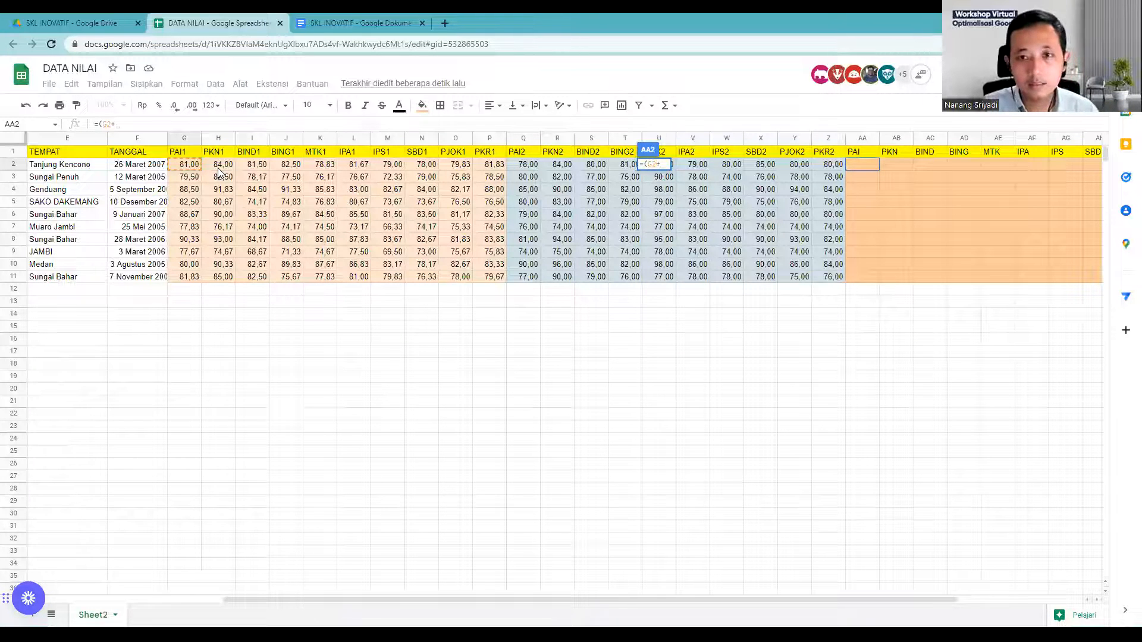
pyautogui.click(521, 166)
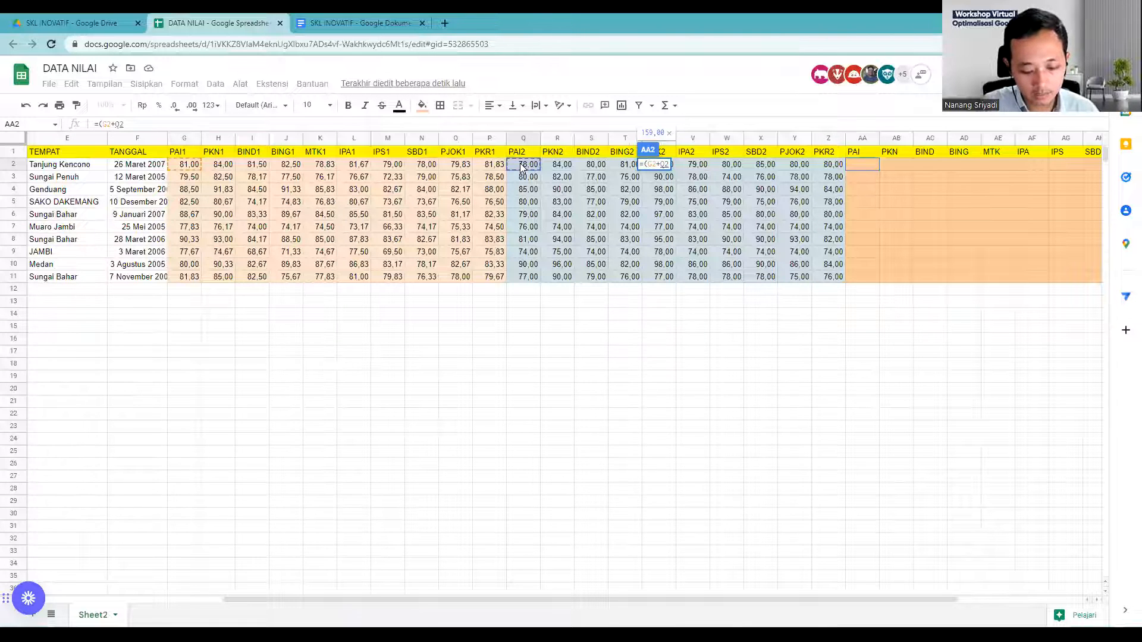
pyautogui.write(')/2')
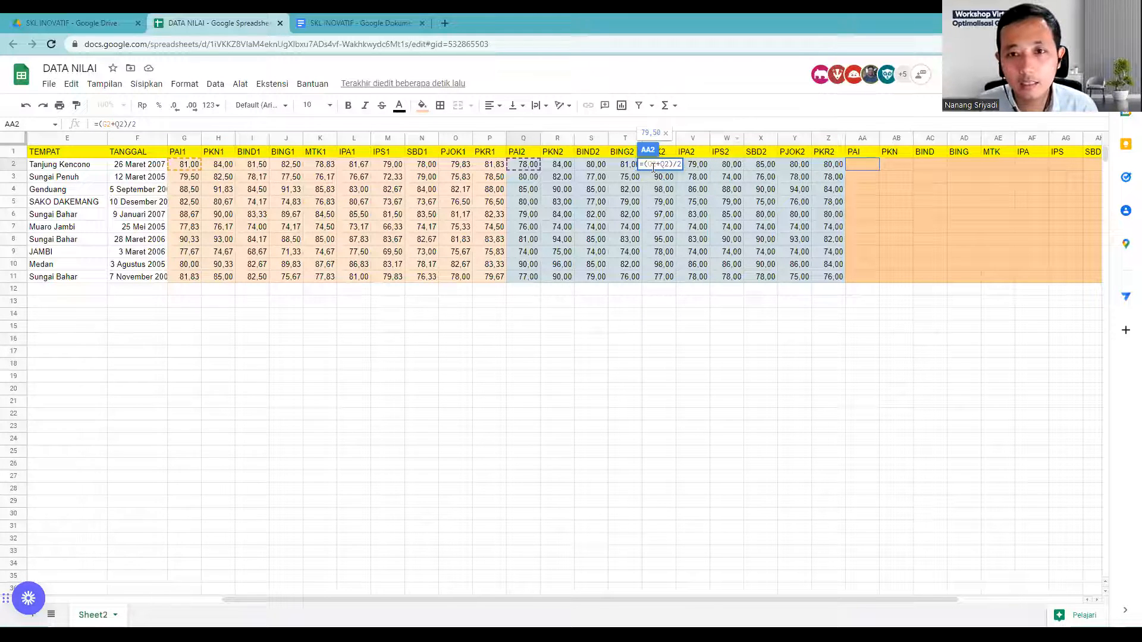
pyautogui.press('Return')
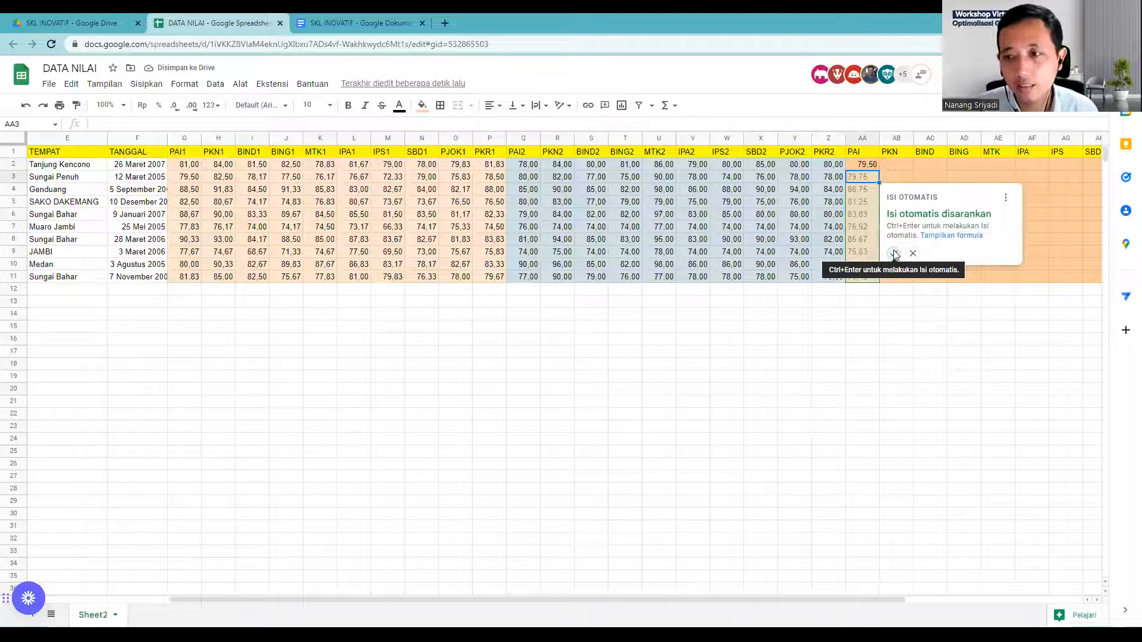
pyautogui.hotkey('ctrl', 'Return')
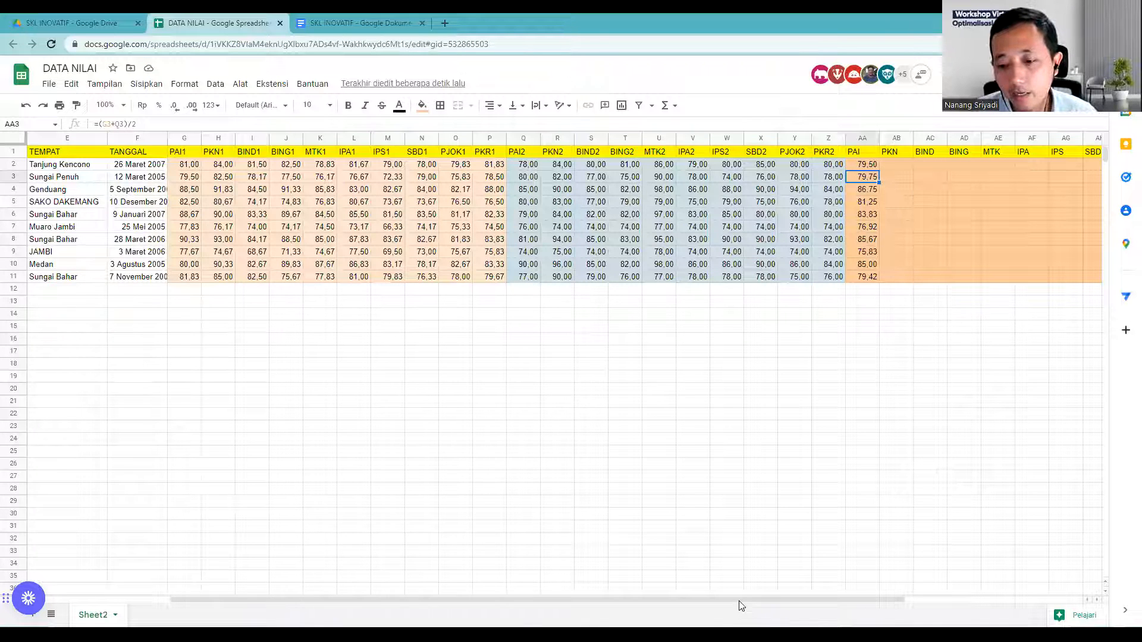
# Extend the average formulas in AA2:AA11 across the subject columns to AJ11 and check the copied formula in AH6
pyautogui.moveTo(739, 600); pyautogui.dragTo(910, 597)
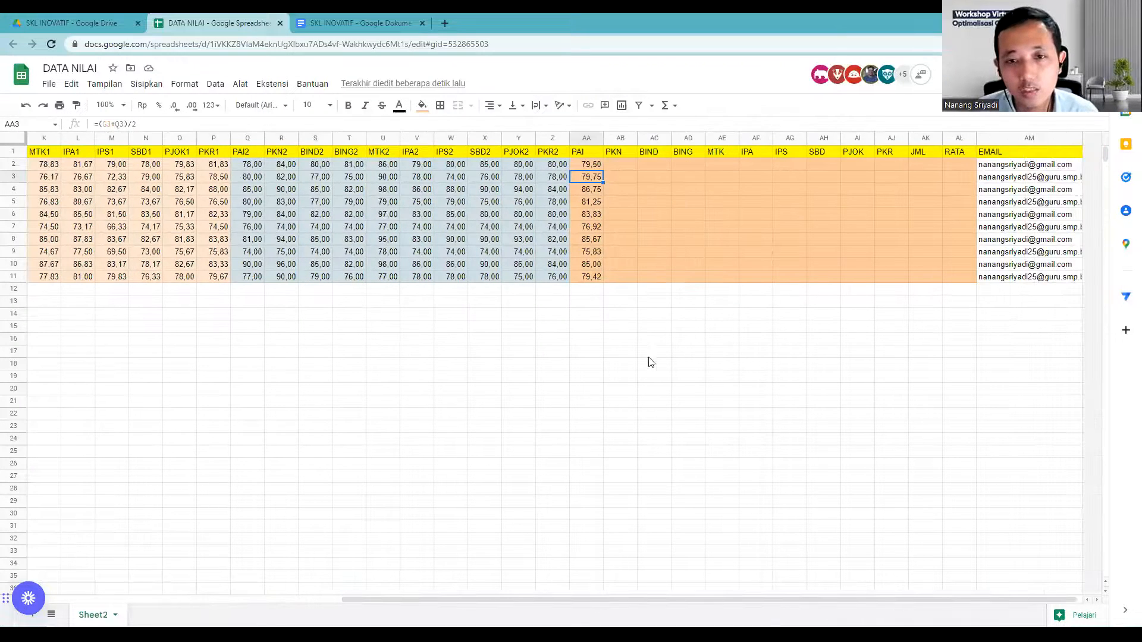
pyautogui.moveTo(592, 165); pyautogui.dragTo(595, 276)
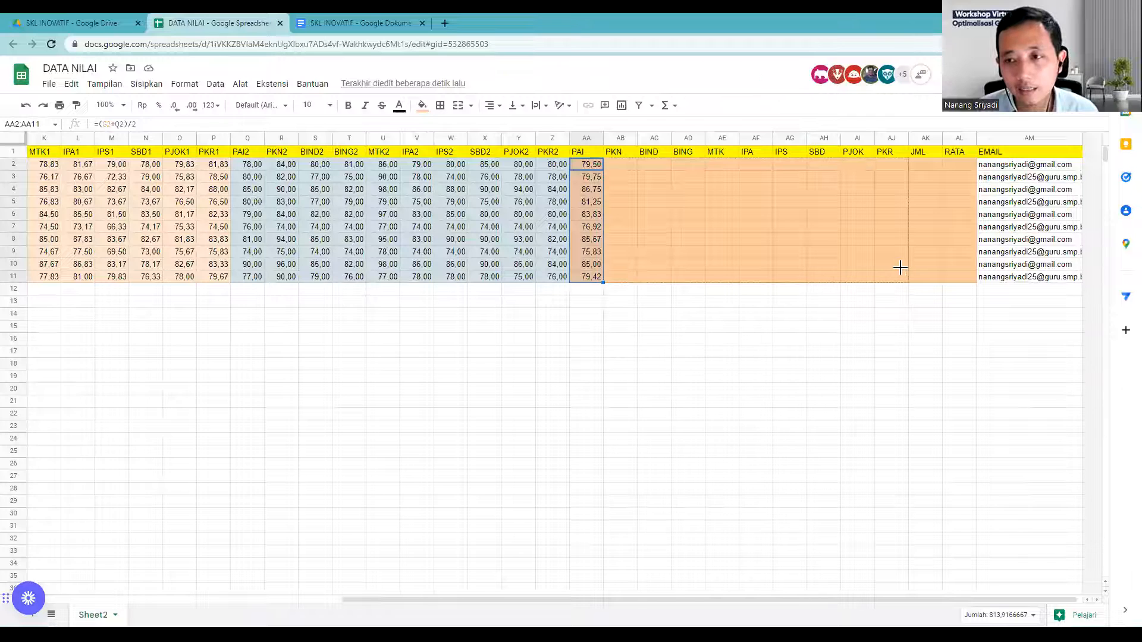
pyautogui.moveTo(903, 268); pyautogui.dragTo(903, 268)
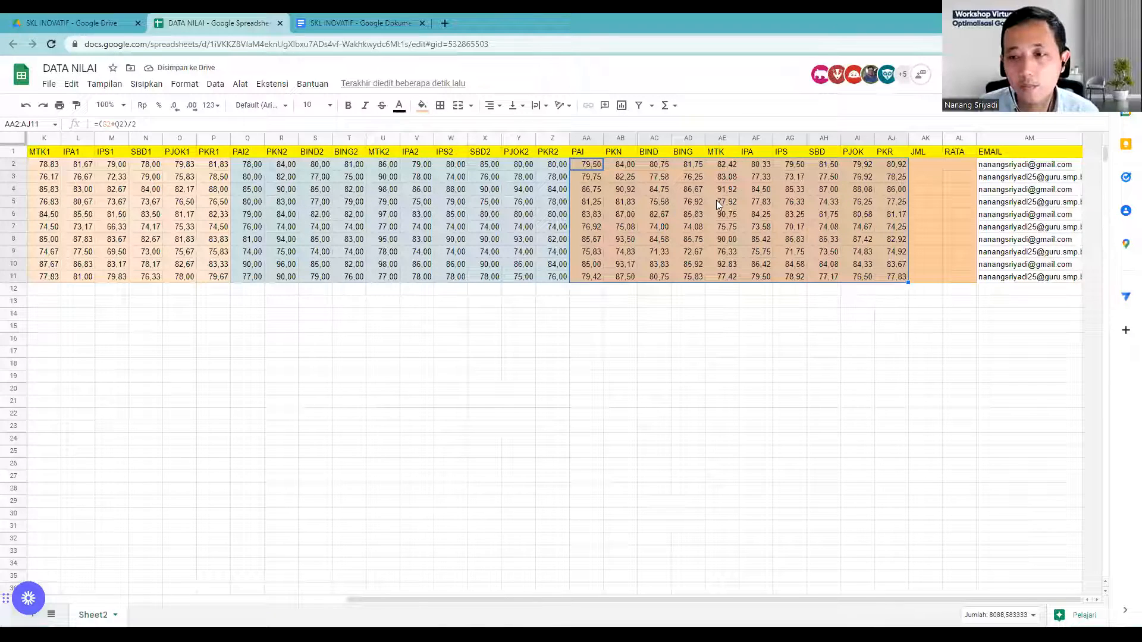
pyautogui.click(824, 212)
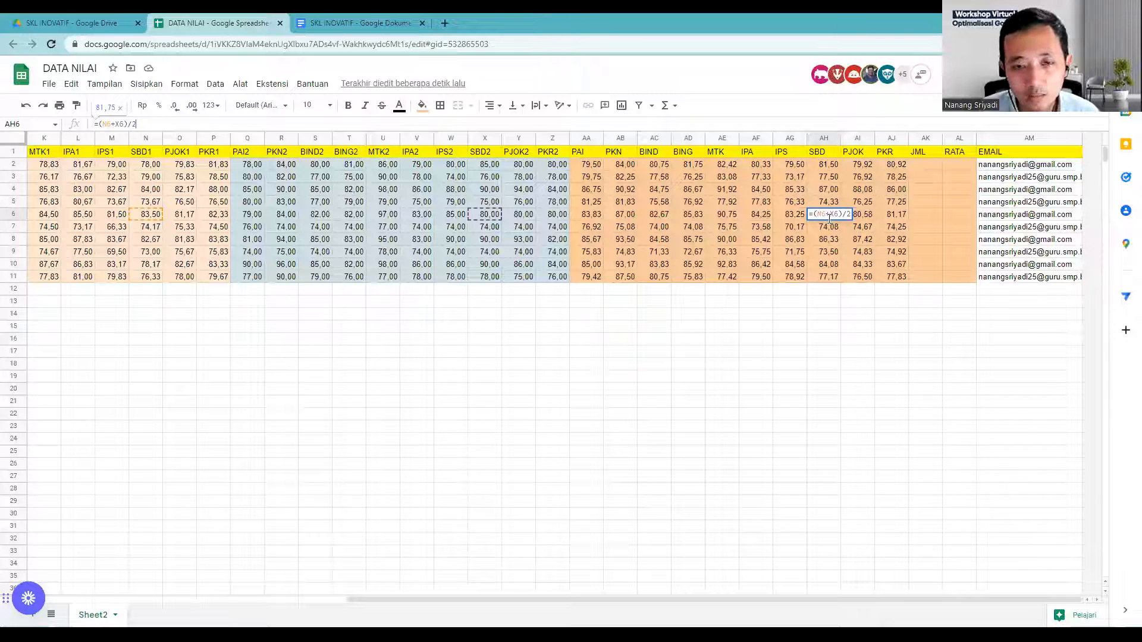
pyautogui.press('Return')
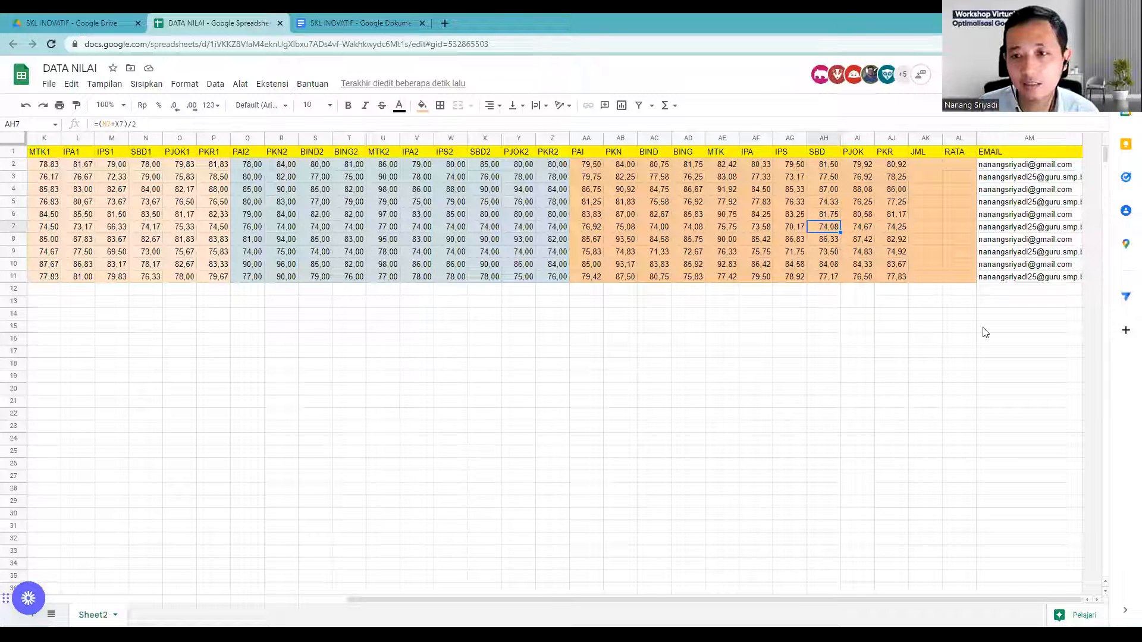
# Total the subject averages in the JML column by summing AA2:AJ2 in AK2 and autofill the formula down to AK11
pyautogui.click(921, 168)
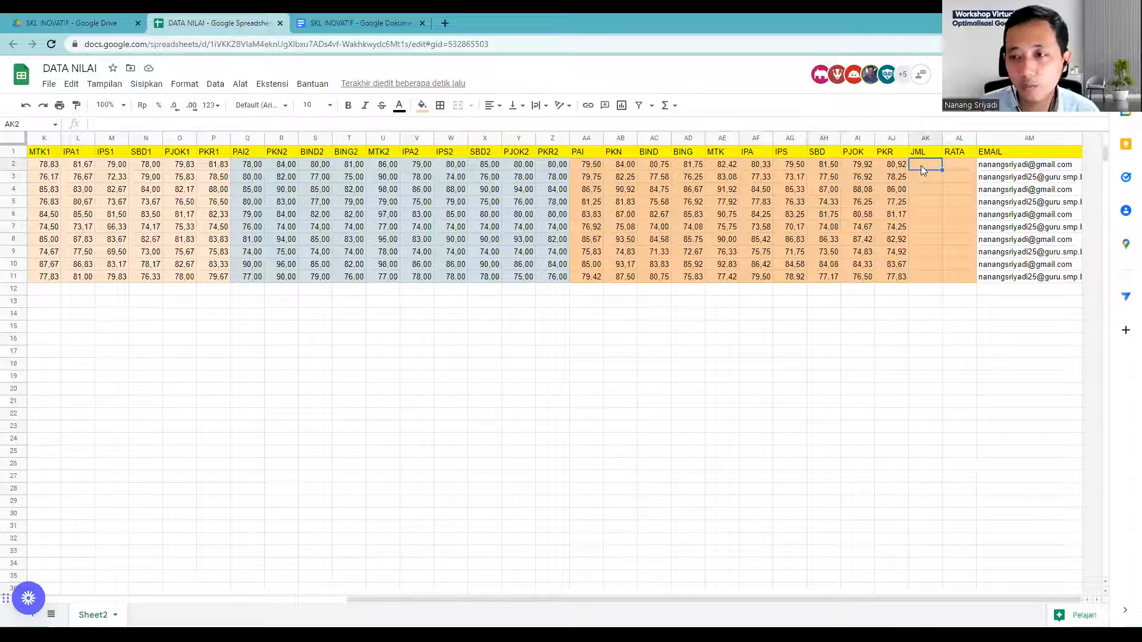
pyautogui.write('=s')
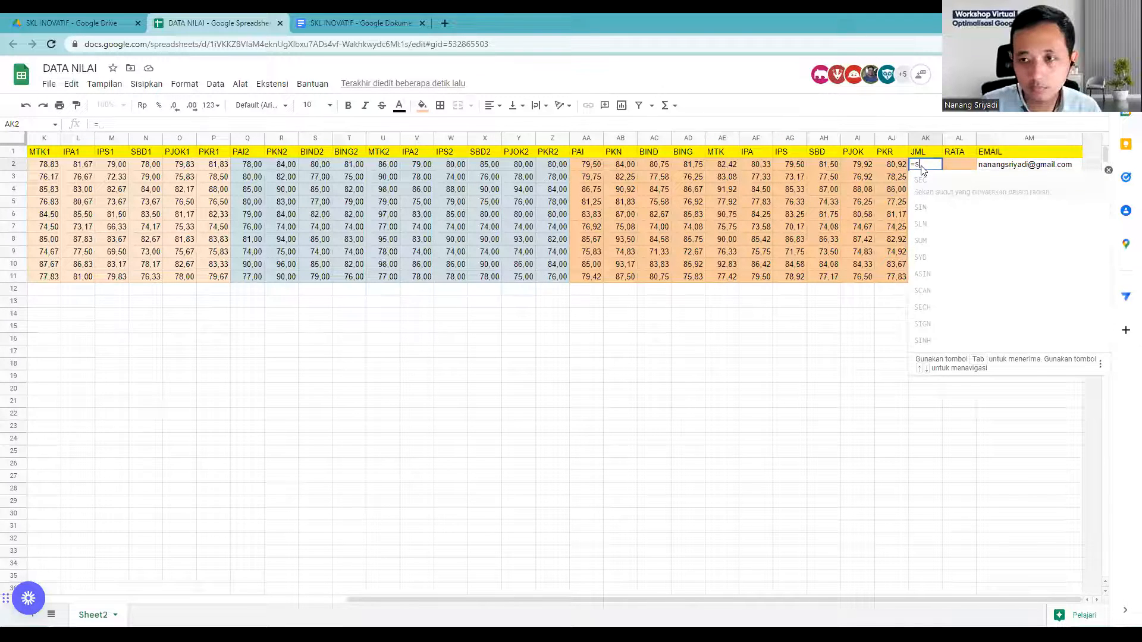
pyautogui.write('um(')
pyautogui.moveTo(597, 170); pyautogui.dragTo(891, 169)
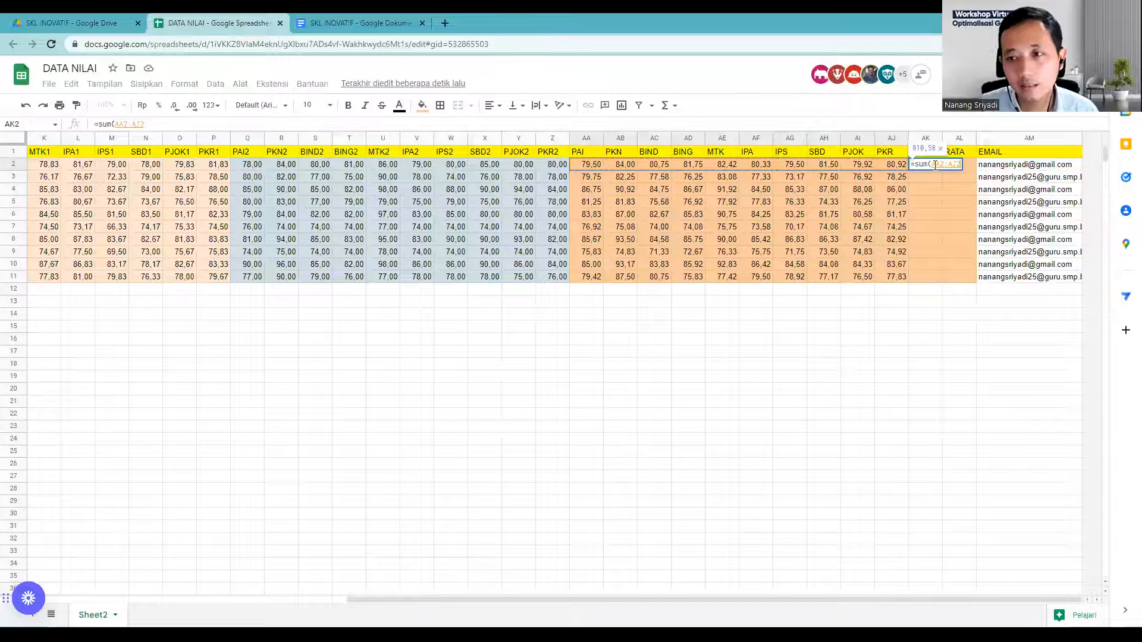
pyautogui.press('Return')
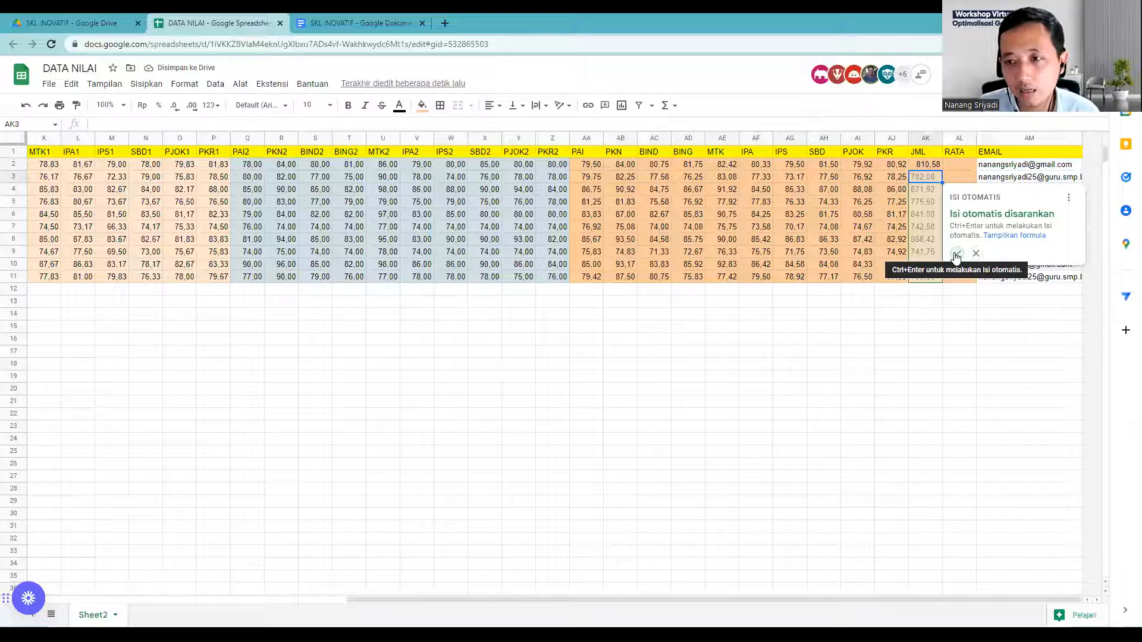
pyautogui.click(956, 255)
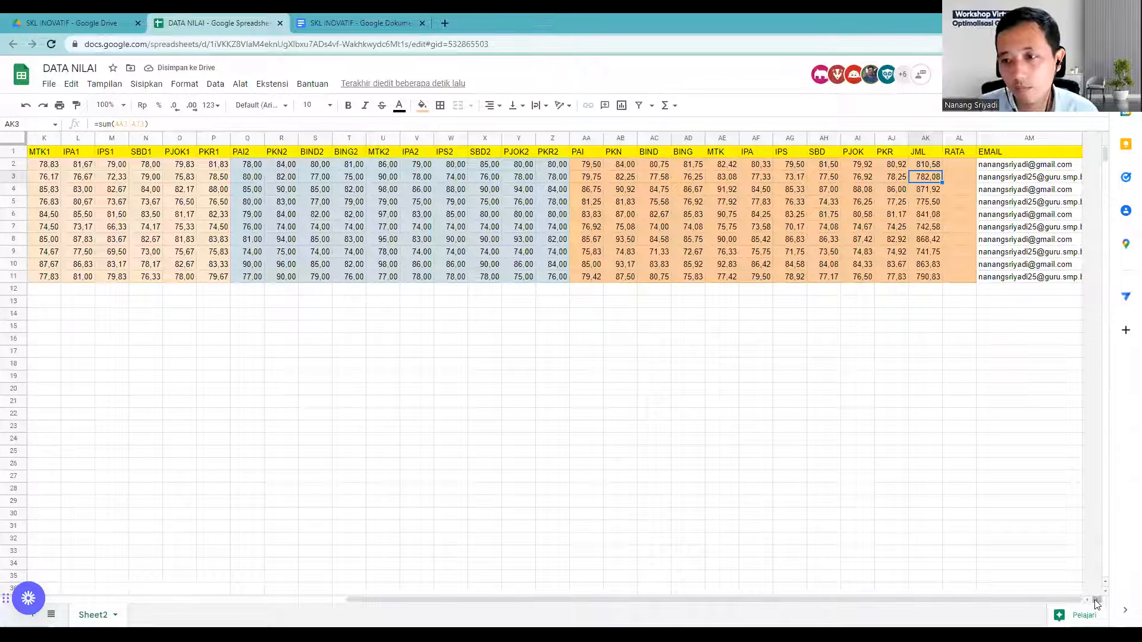
# Average AA2:AK2 in the RATA column at AL2 with the AVERAGE function and autofill the formula down to AL11
pyautogui.click(957, 167)
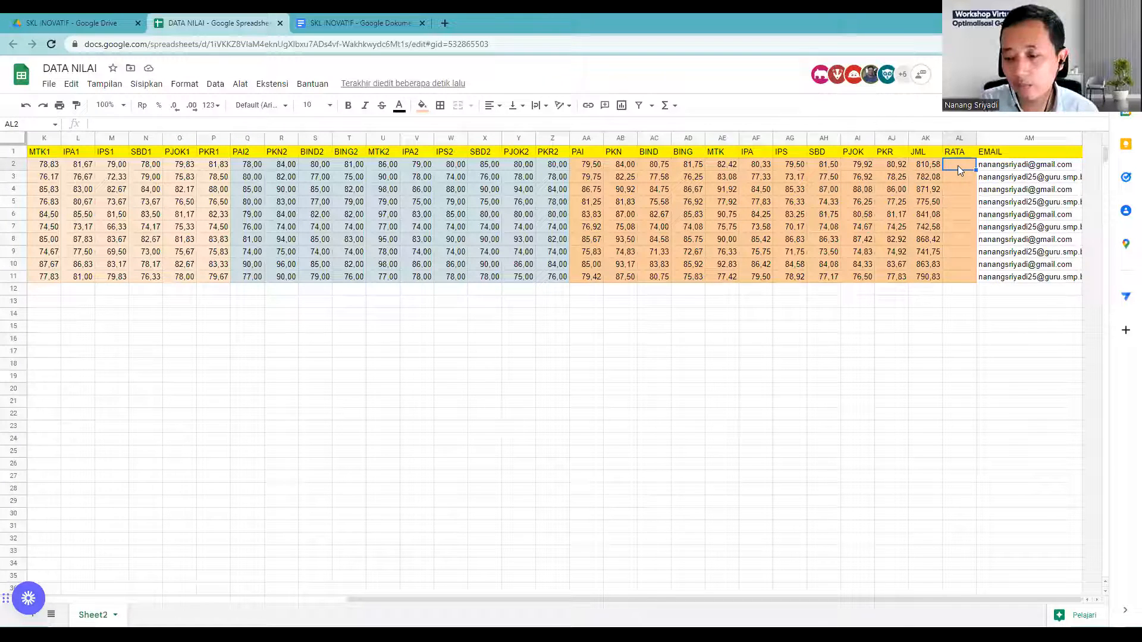
pyautogui.write('=')
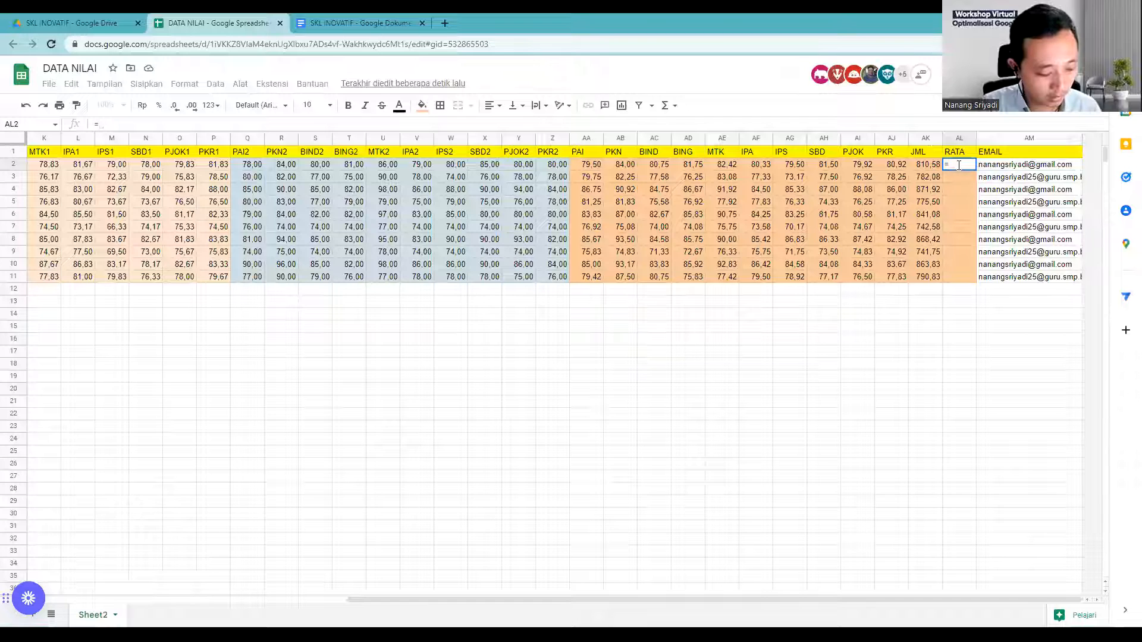
pyautogui.write('average(')
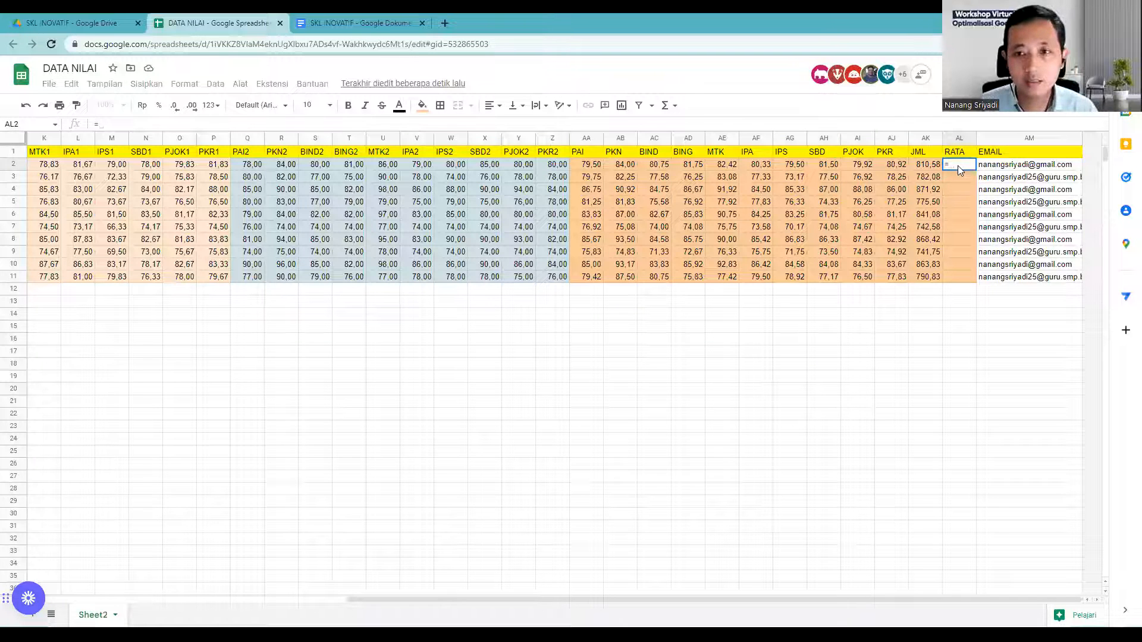
pyautogui.moveTo(591, 164); pyautogui.dragTo(912, 167)
pyautogui.press('Return')
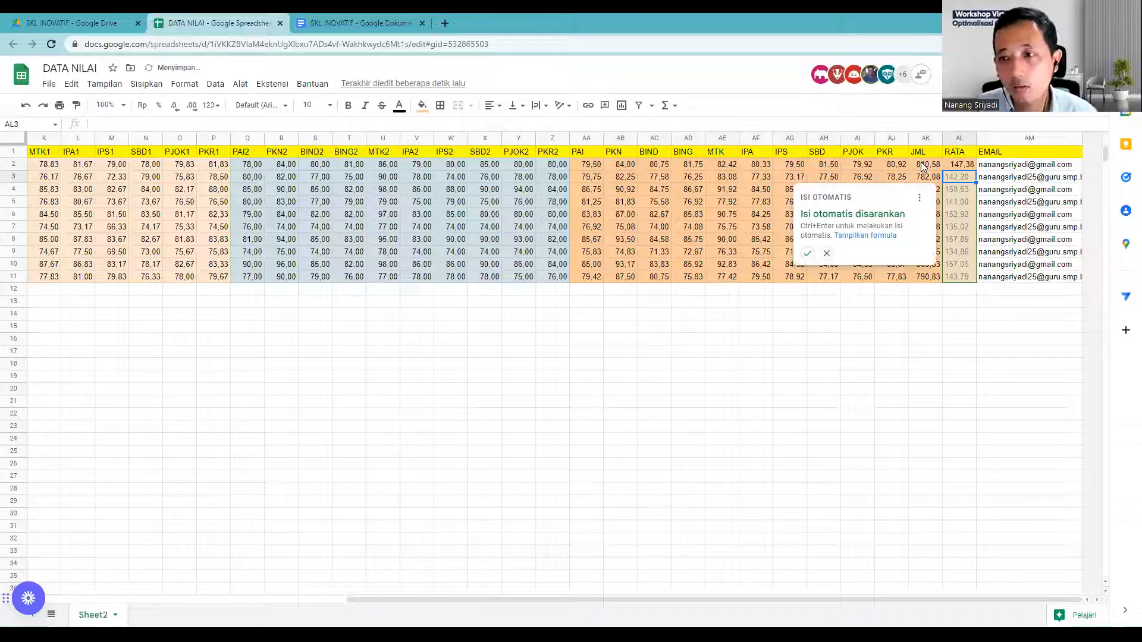
pyautogui.click(807, 254)
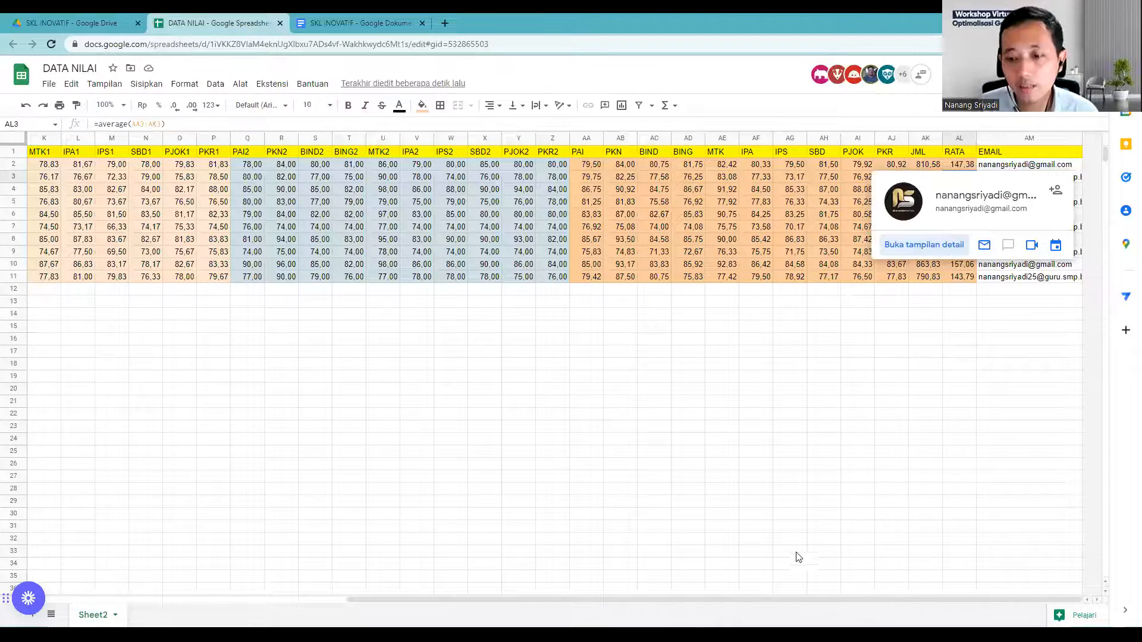
pyautogui.moveTo(790, 598); pyautogui.dragTo(809, 584)
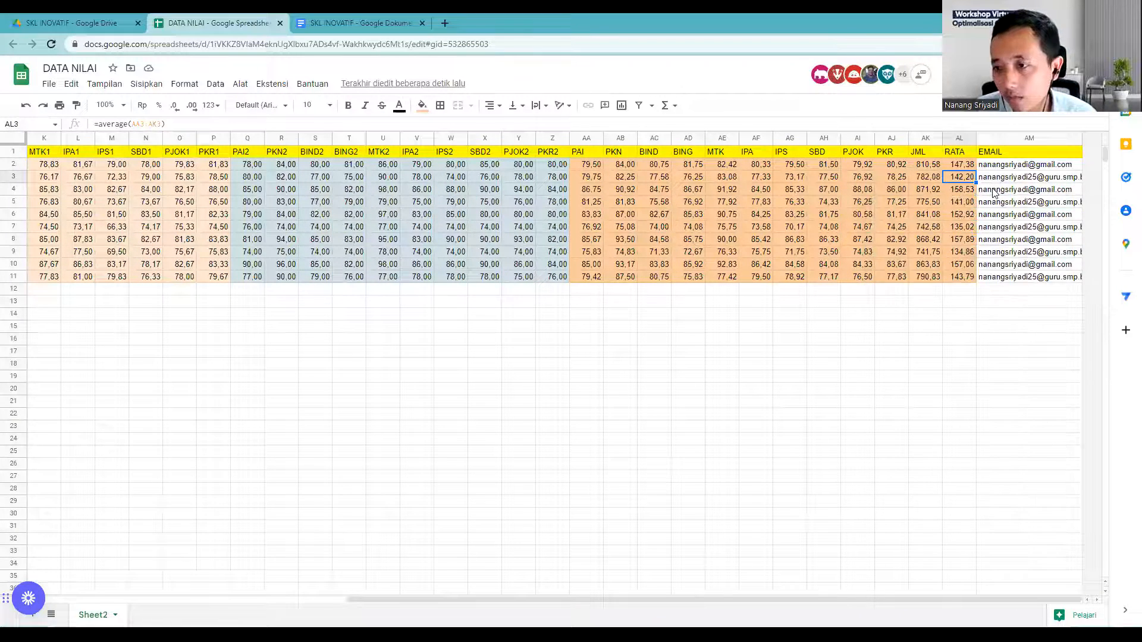
# Clear the e-mail addresses in AM4:AM11, keeping only the first two entries of the EMAIL column
pyautogui.moveTo(1001, 189); pyautogui.dragTo(805, 387)
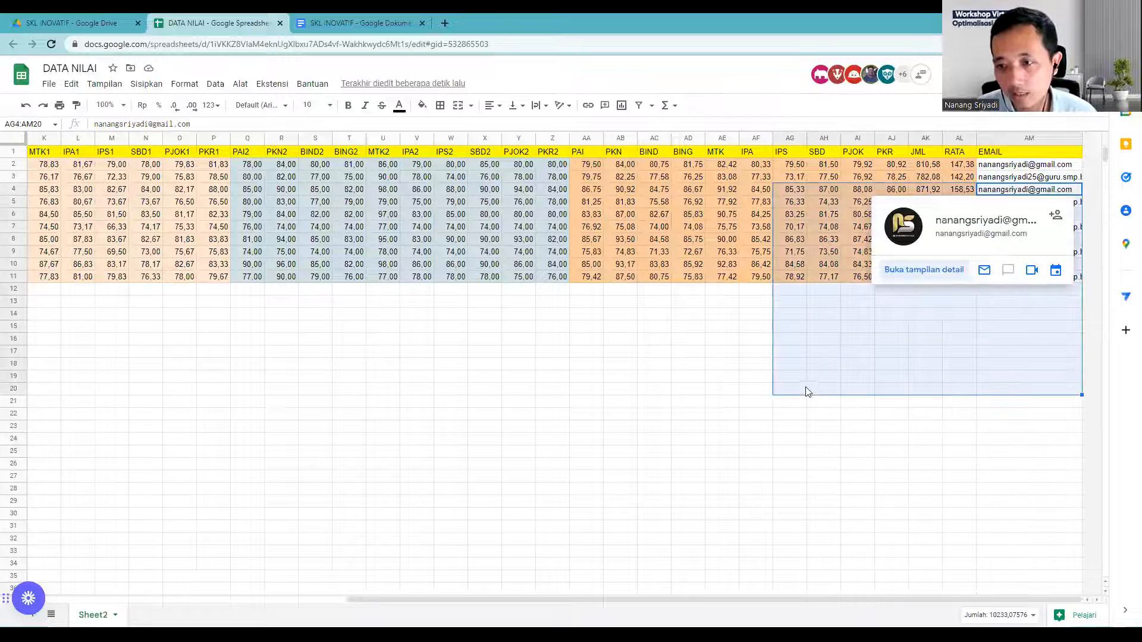
pyautogui.click(1001, 189)
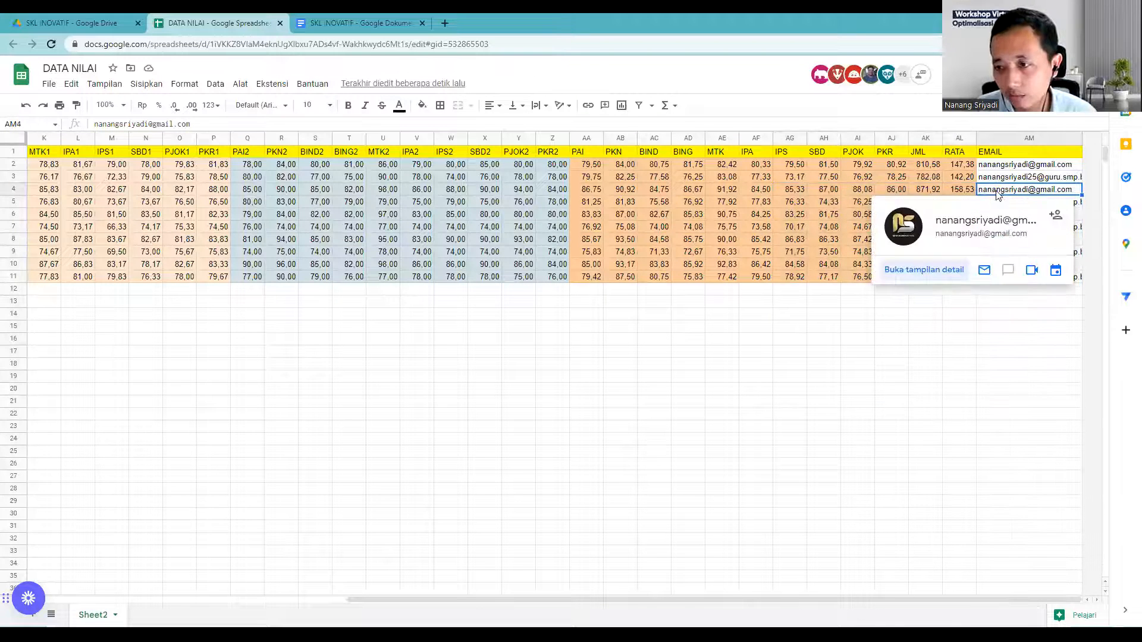
pyautogui.hotkey('shift', 'Down')
pyautogui.hotkey('shift', 'Down')
pyautogui.hotkey('shift', 'Down')
pyautogui.hotkey('shift', 'Down')
pyautogui.hotkey('shift', 'Down')
pyautogui.hotkey('shift', 'Down')
pyautogui.hotkey('shift', 'Down')
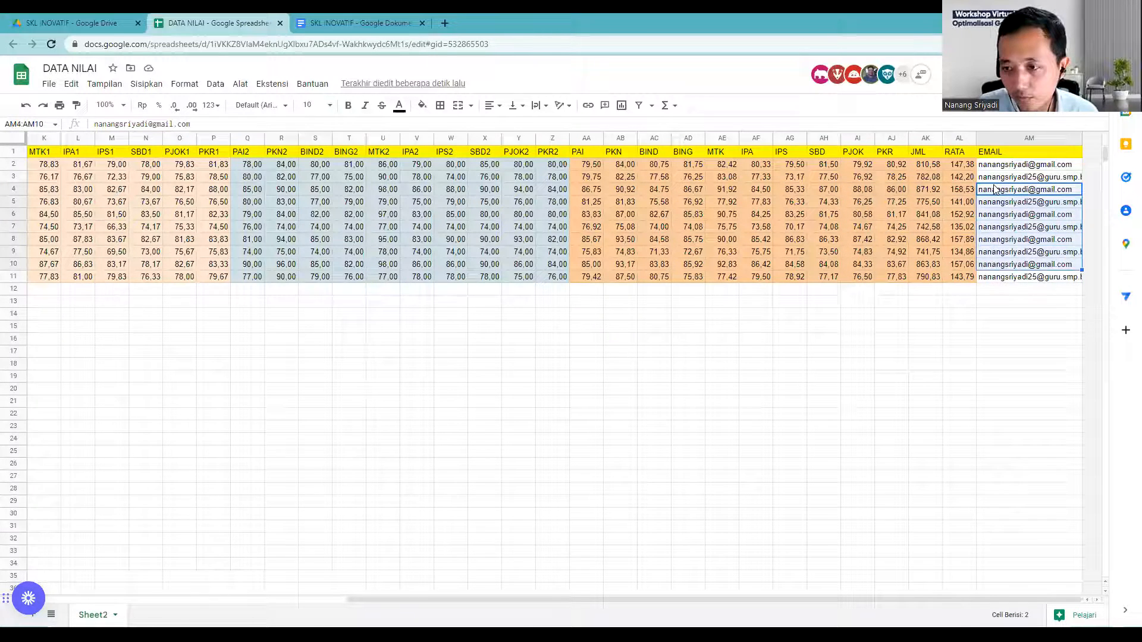
pyautogui.press('Delete')
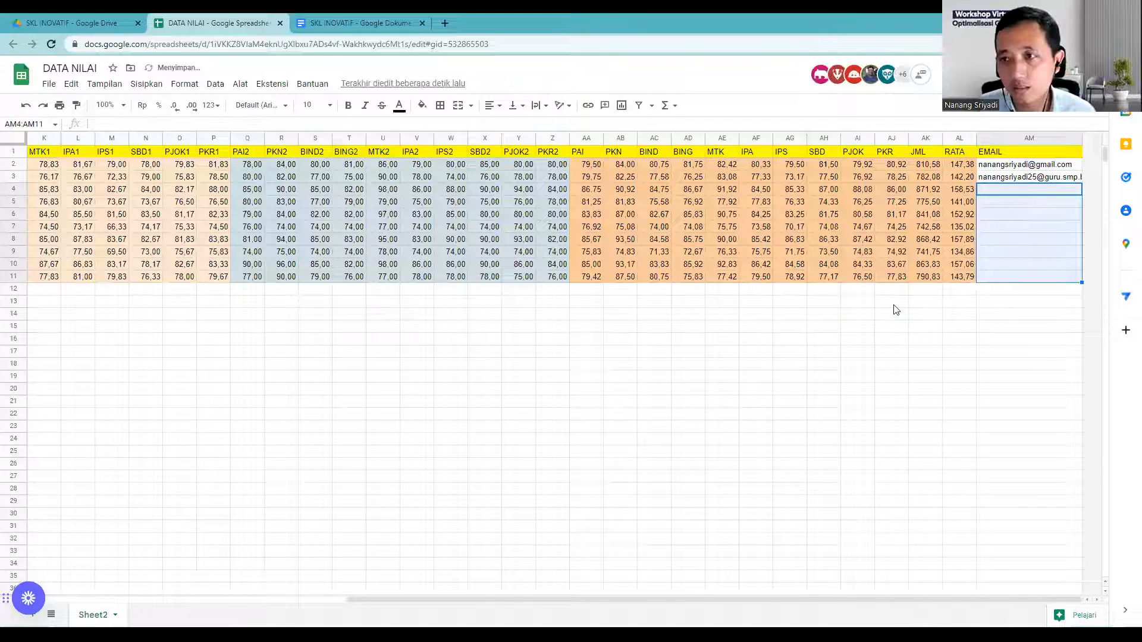
# Review the two e-mail entries in AM2 and AM3 and look over the grade sheet from the No column to EMAIL
pyautogui.click(1003, 166)
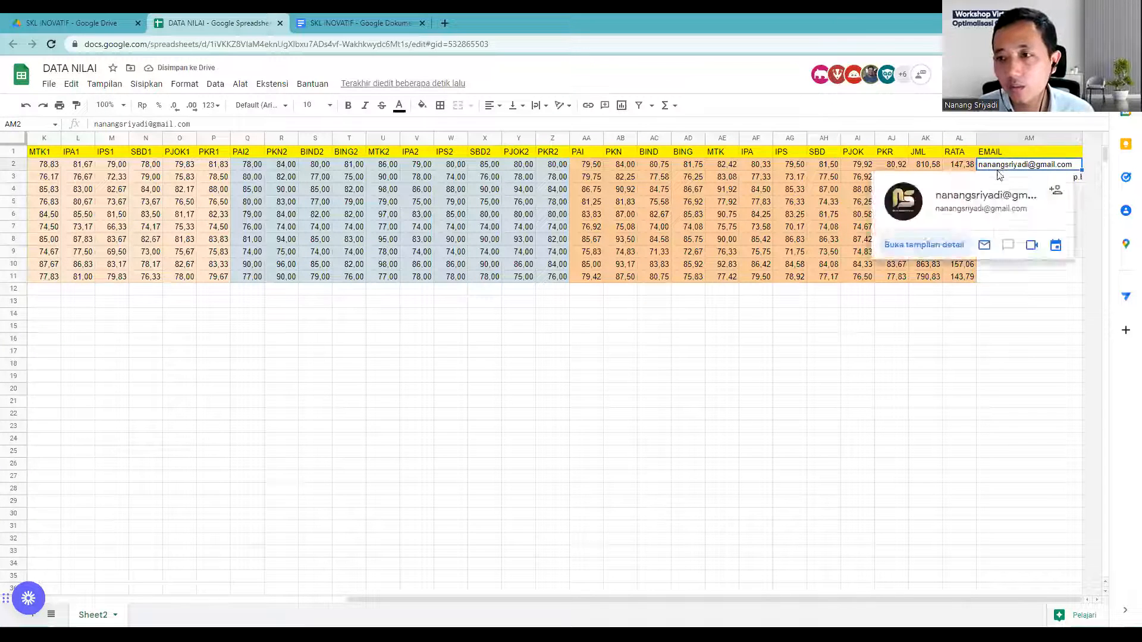
pyautogui.click(1004, 178)
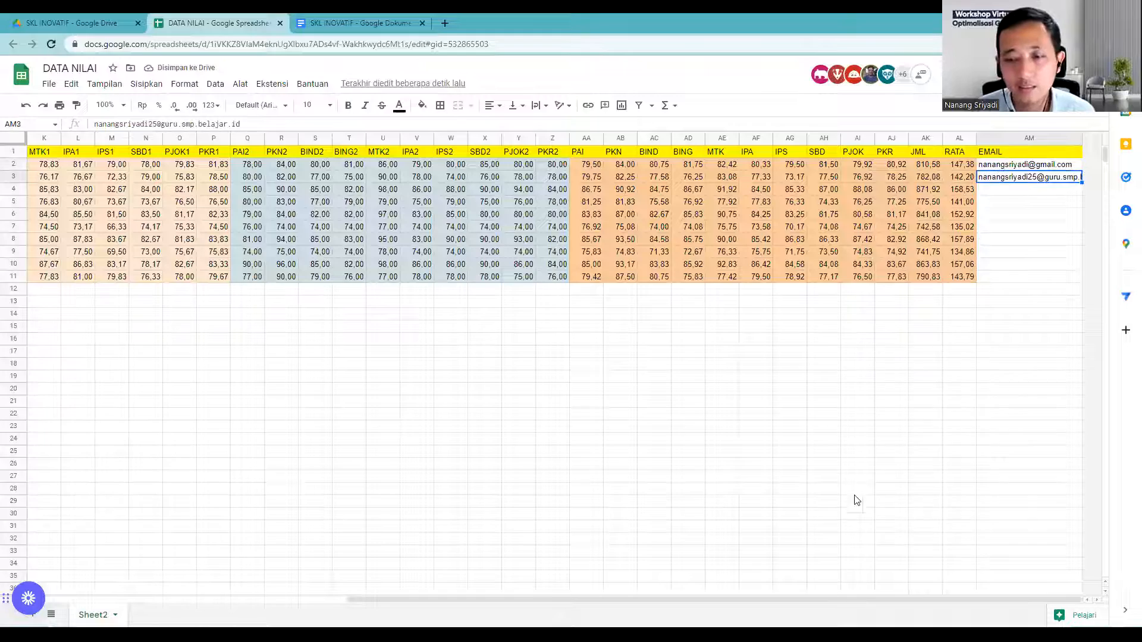
pyautogui.moveTo(861, 600); pyautogui.dragTo(567, 611)
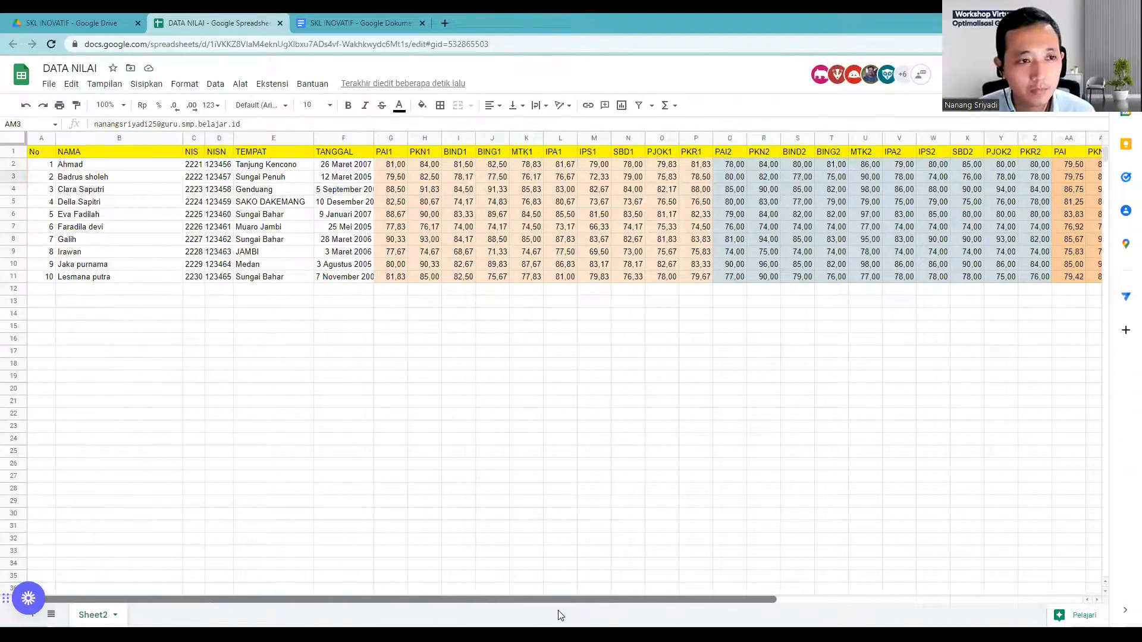
pyautogui.moveTo(644, 619); pyautogui.dragTo(859, 614)
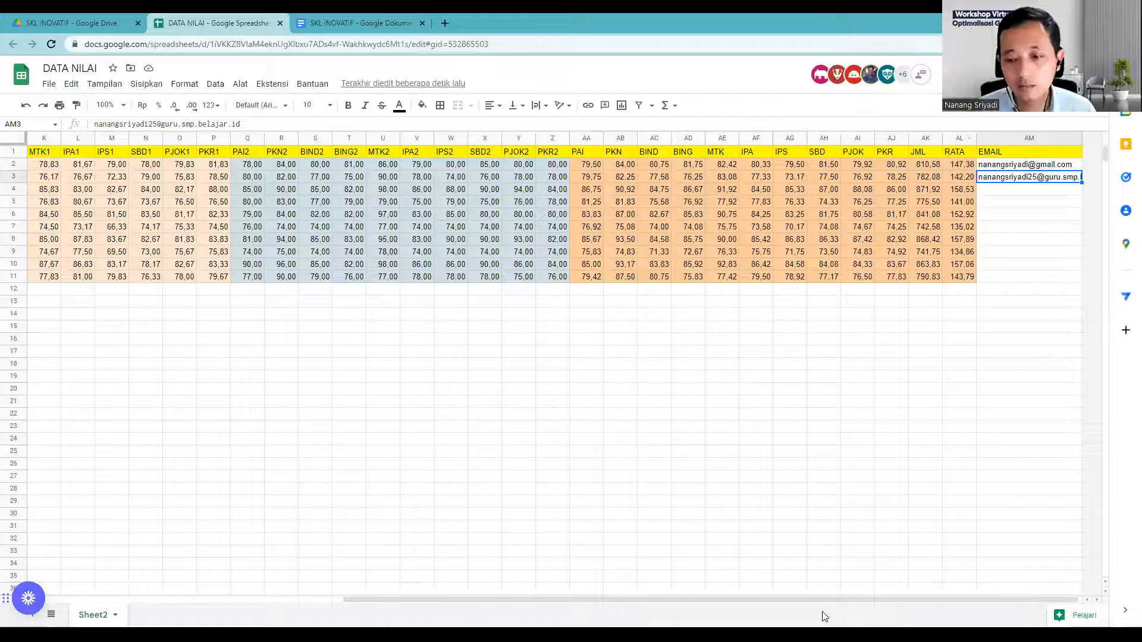
pyautogui.moveTo(823, 600); pyautogui.dragTo(333, 598)
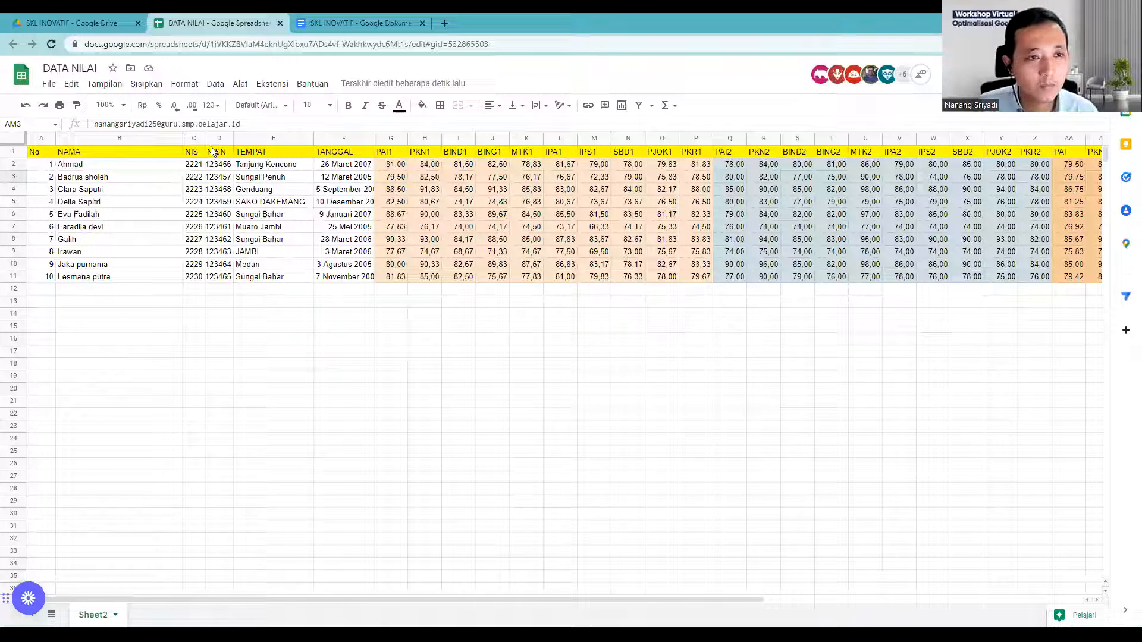
# Browse the spreadsheet add-ons in Google Workspace Marketplace and view the Autocrat listing
pyautogui.click(266, 85)
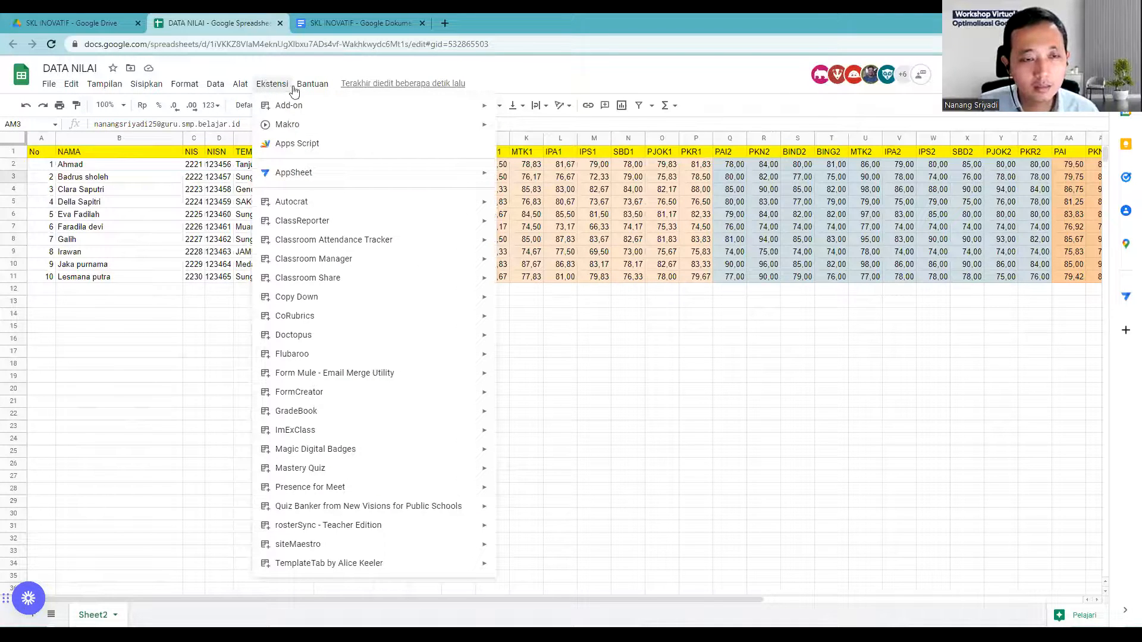
pyautogui.moveTo(313, 84)
pyautogui.moveTo(271, 85)
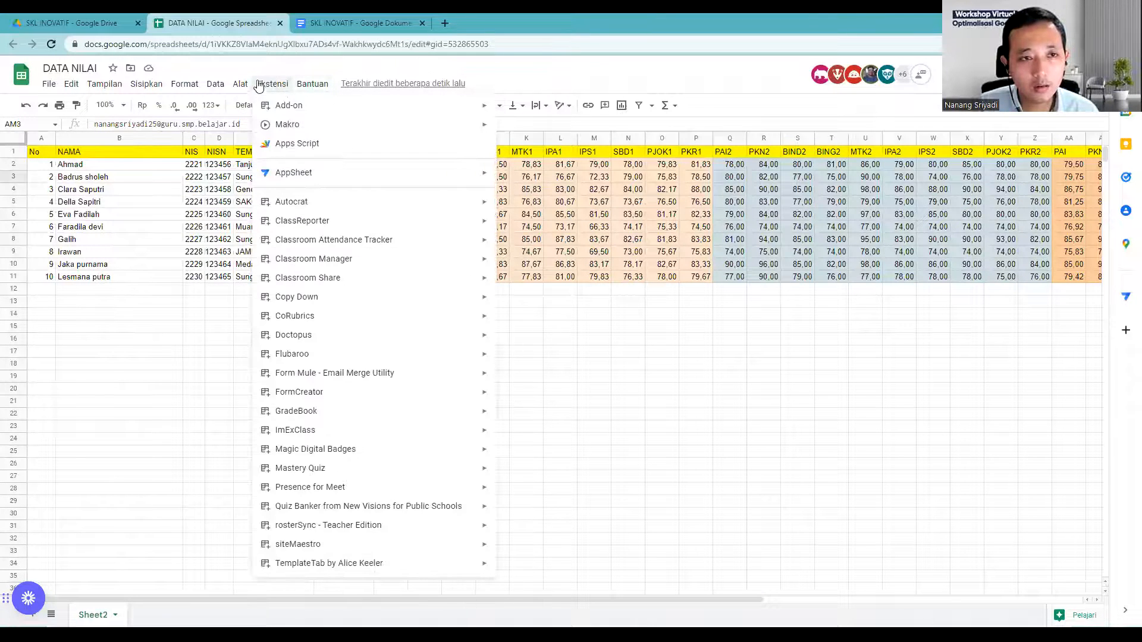
pyautogui.moveTo(324, 113)
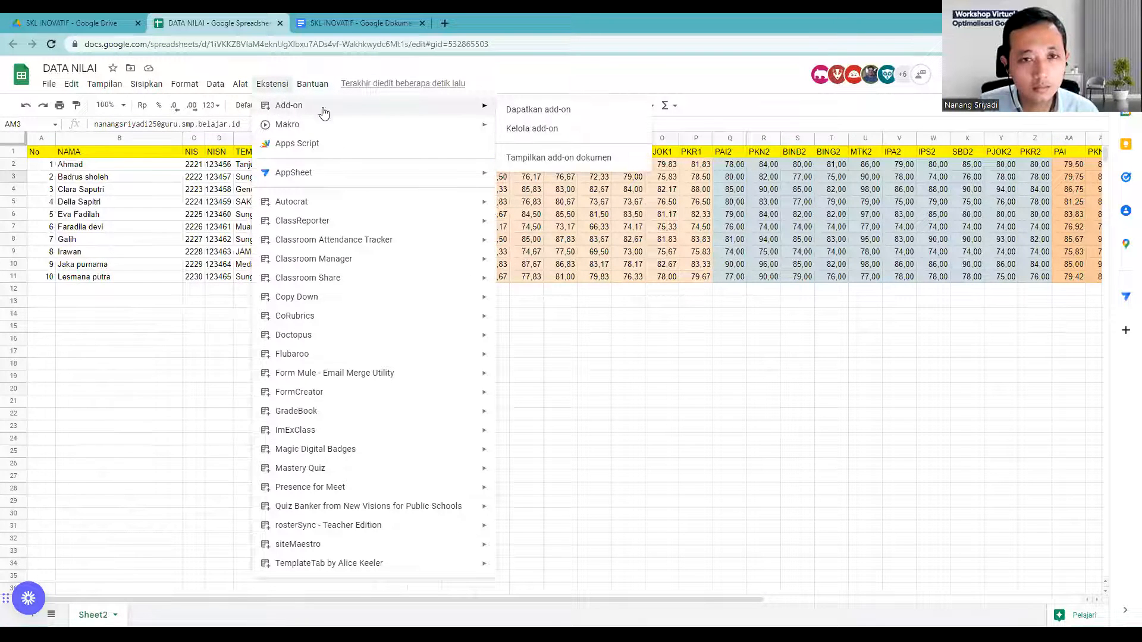
pyautogui.click(518, 109)
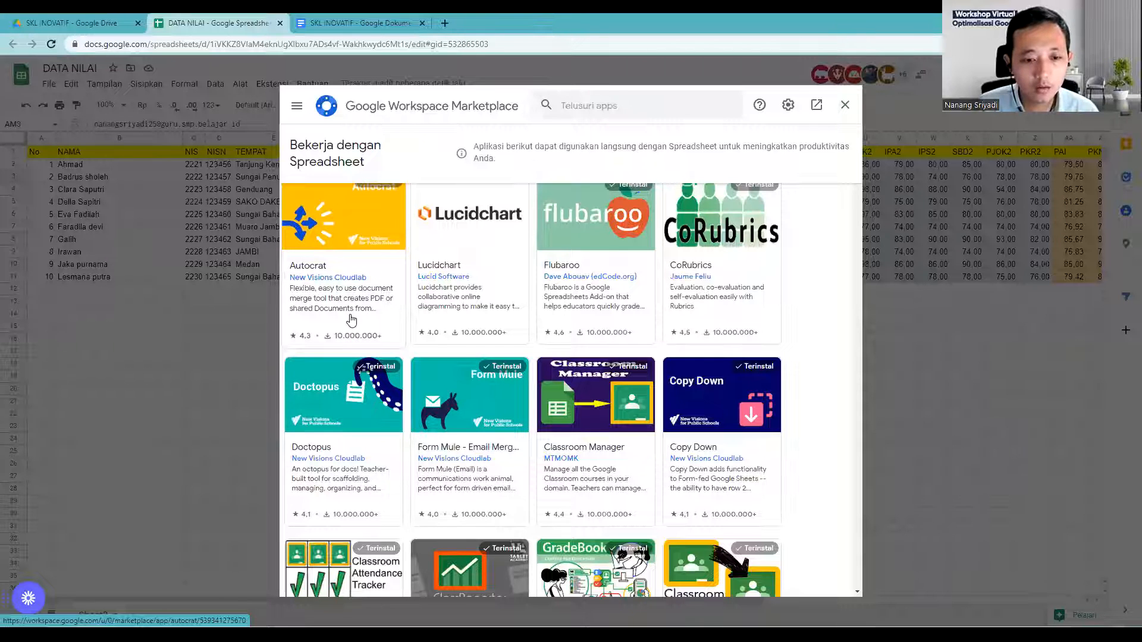
pyautogui.click(576, 106)
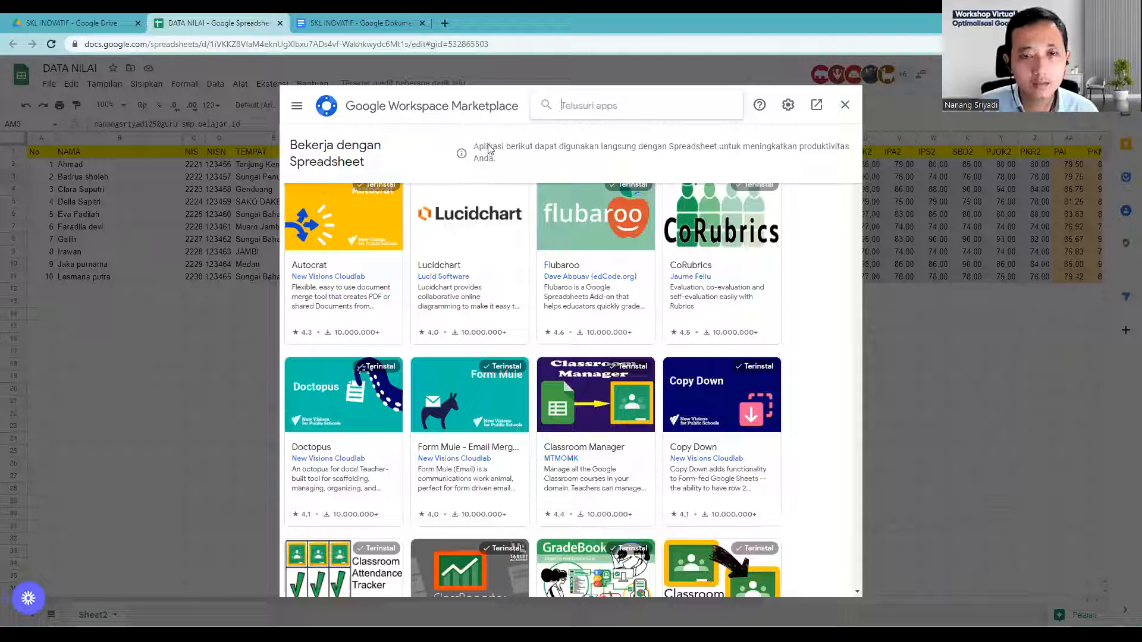
pyautogui.click(322, 241)
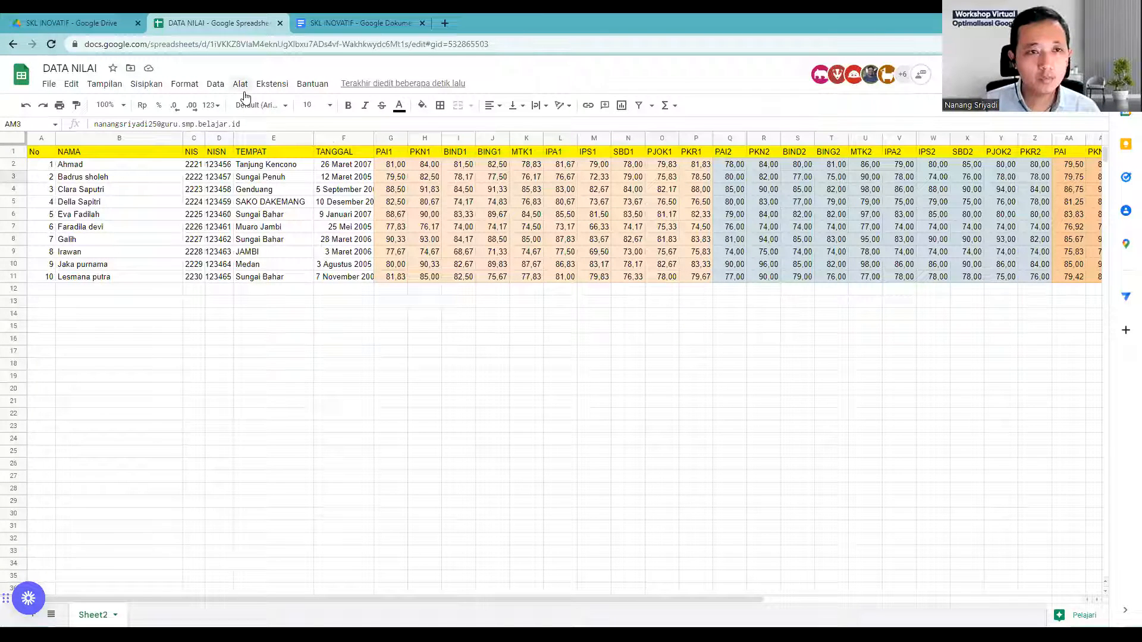
# Open the Autocrat add-on and delete the existing jobs Kelulusan tahun 2021 and Kelulusan 2021
pyautogui.click(276, 87)
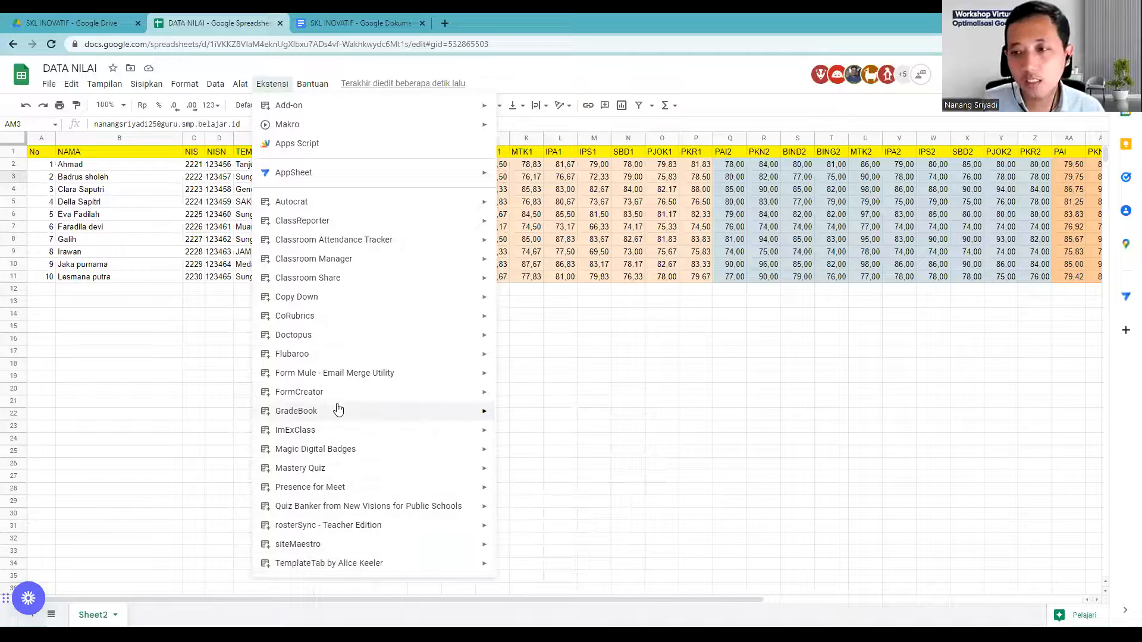
pyautogui.moveTo(481, 211)
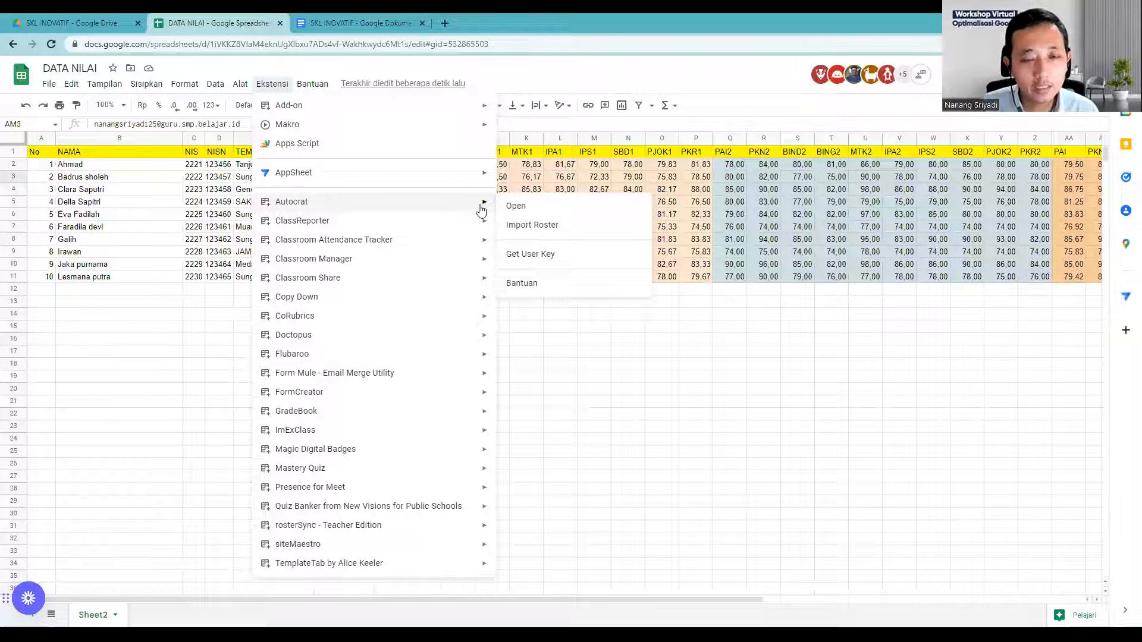
pyautogui.click(510, 208)
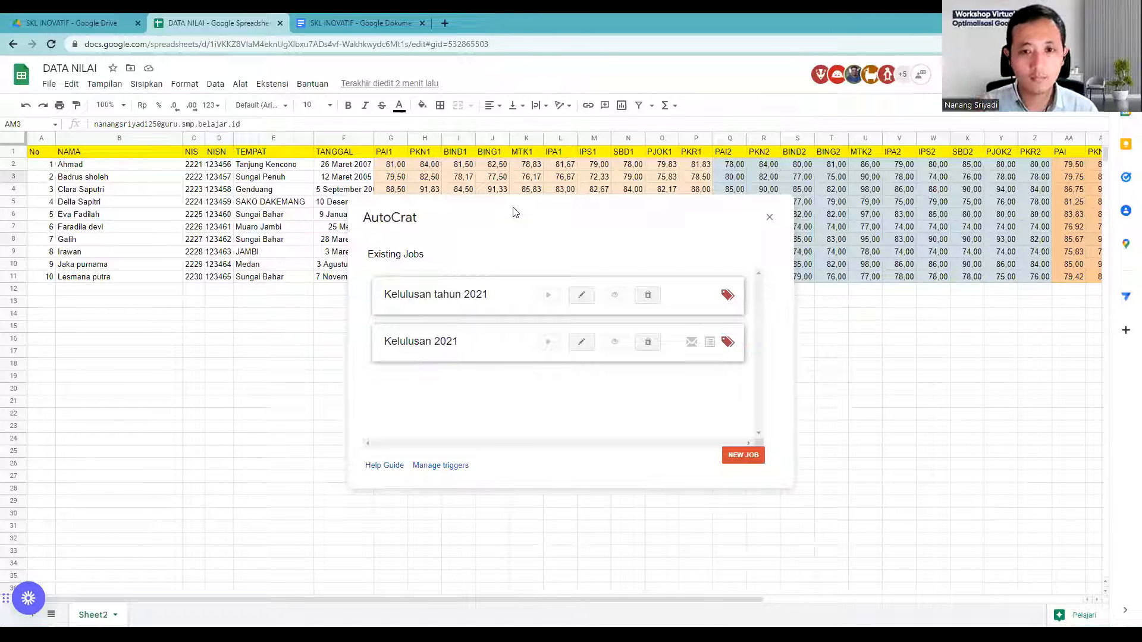
pyautogui.click(649, 296)
pyautogui.click(737, 338)
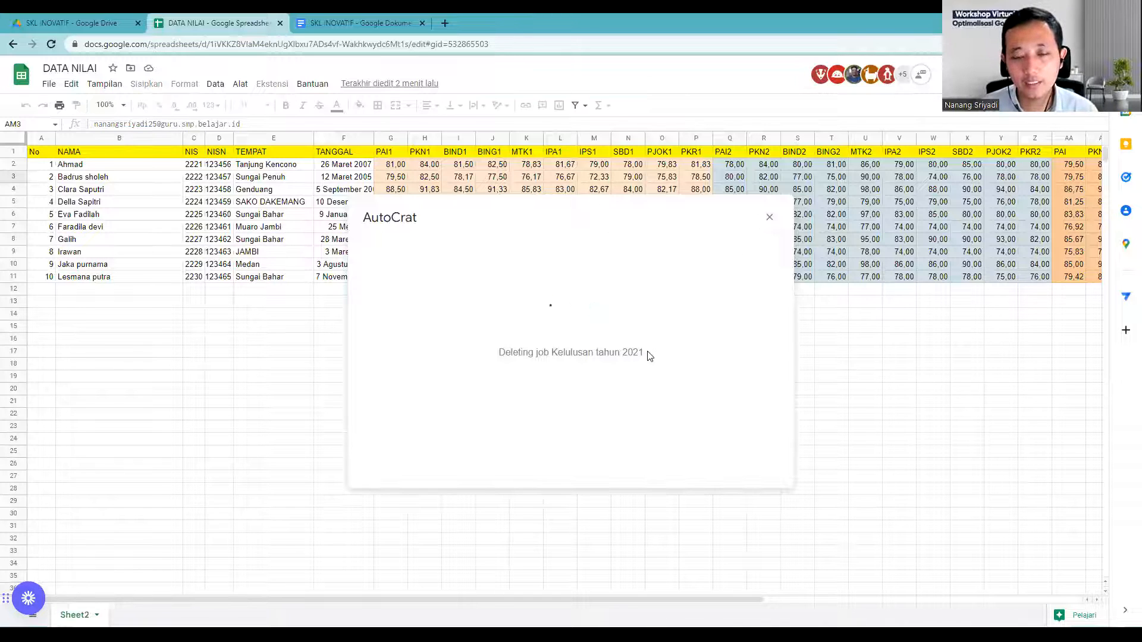
pyautogui.click(653, 295)
pyautogui.click(733, 339)
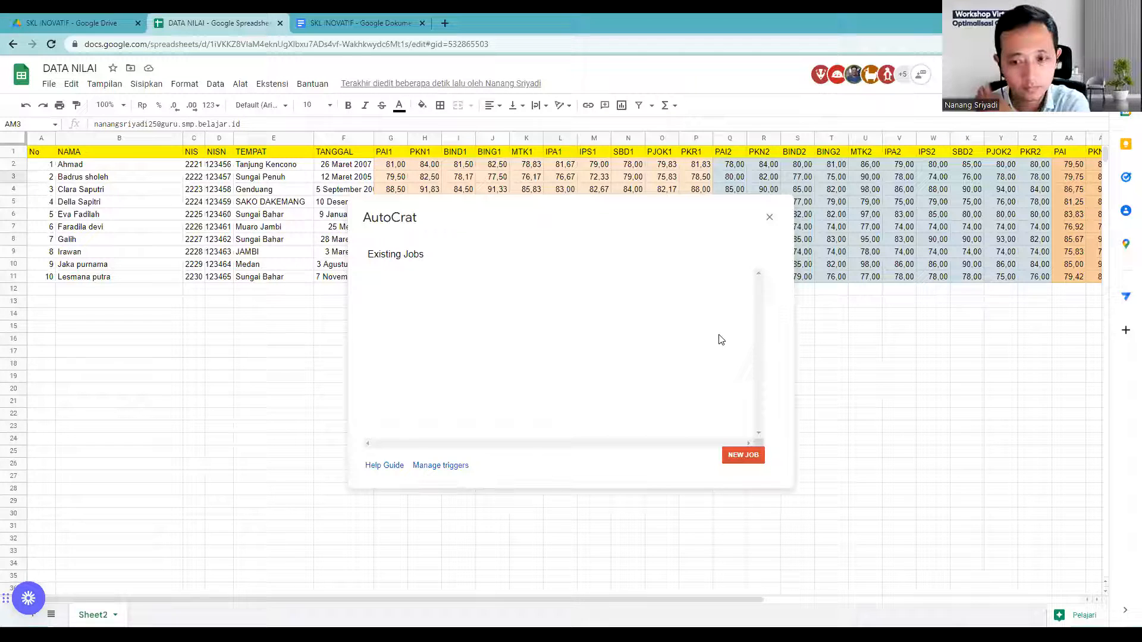
# Create a new Autocrat merge job named SKL INOVATIF and proceed to choosing its template
pyautogui.click(743, 456)
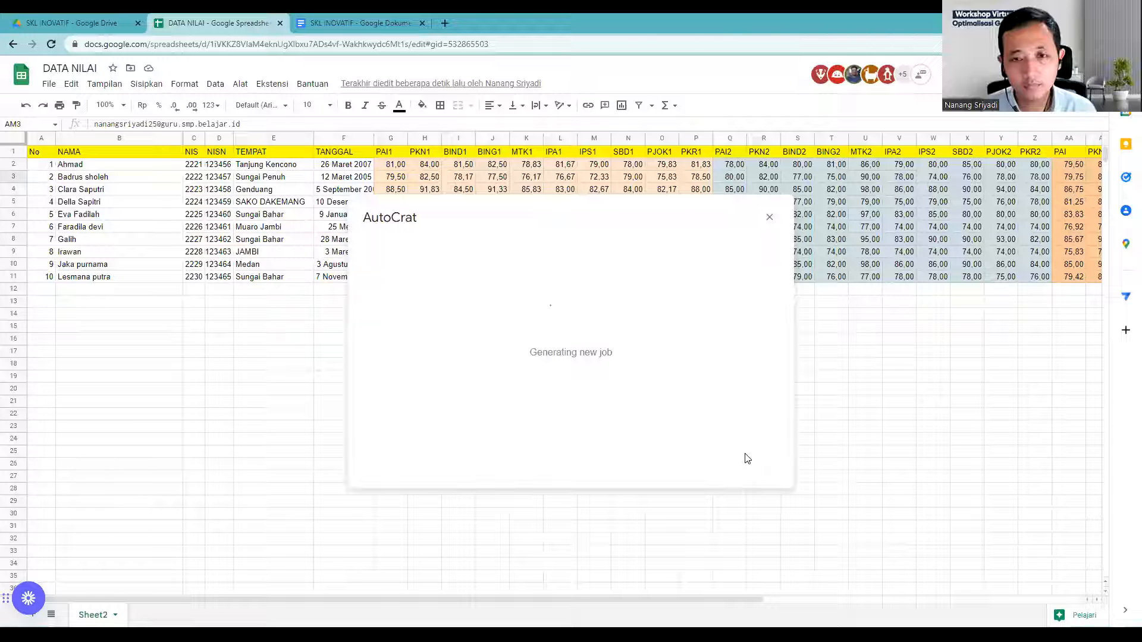
pyautogui.click(448, 293)
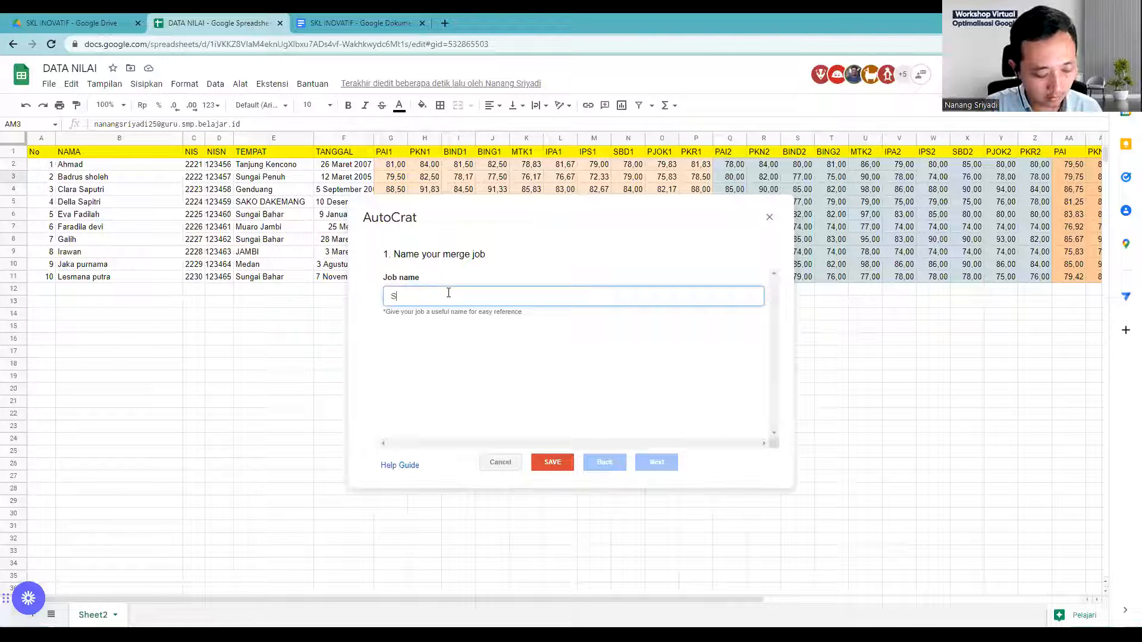
pyautogui.write('S')
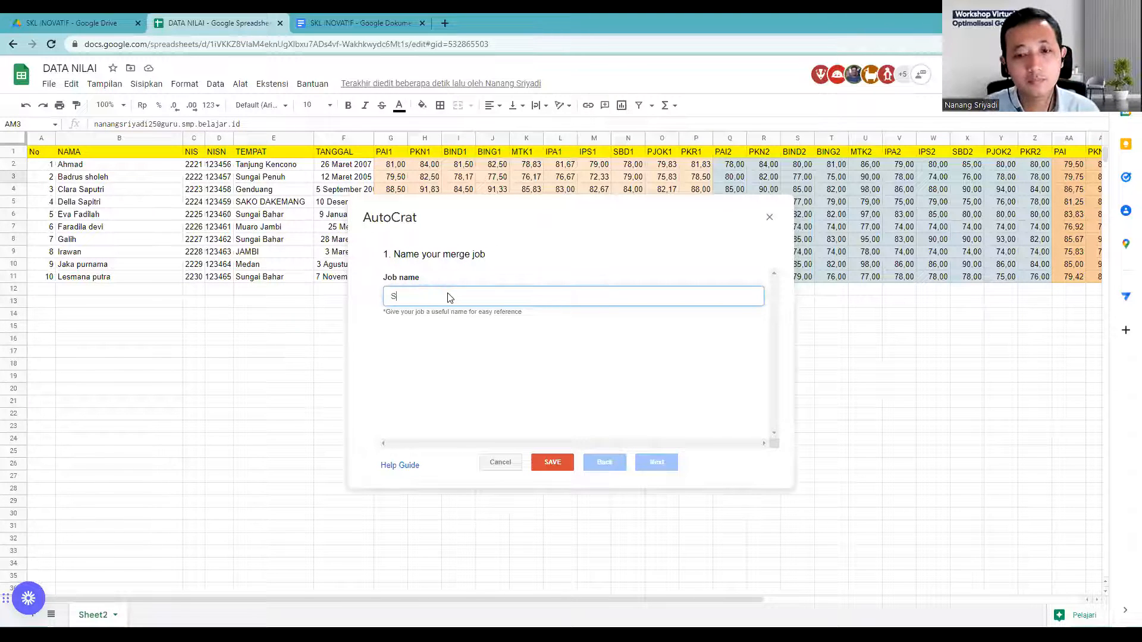
pyautogui.write('KL INOVATIF')
pyautogui.click(657, 463)
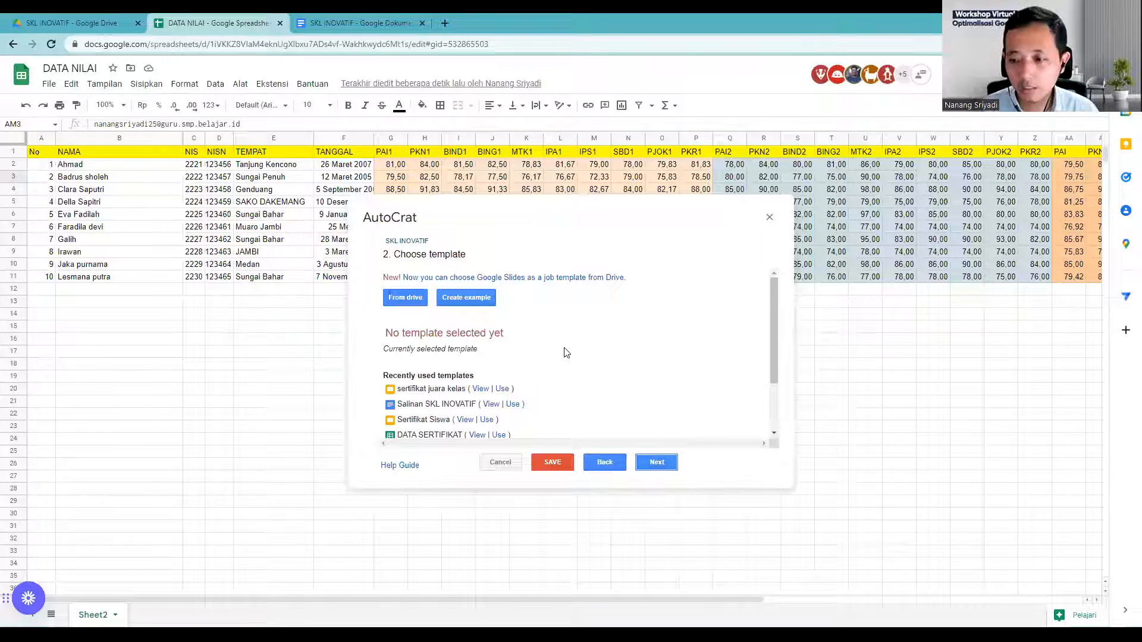
# Search Drive for SKL INOVATIF and select that document as the merge job's template
pyautogui.click(351, 23)
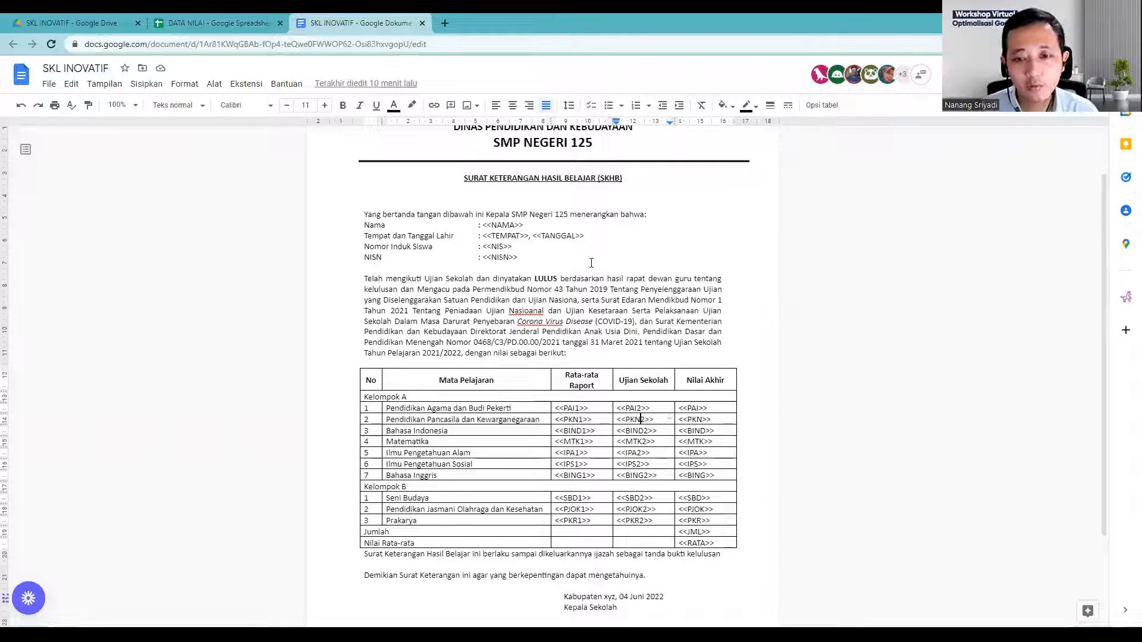
pyautogui.click(211, 13)
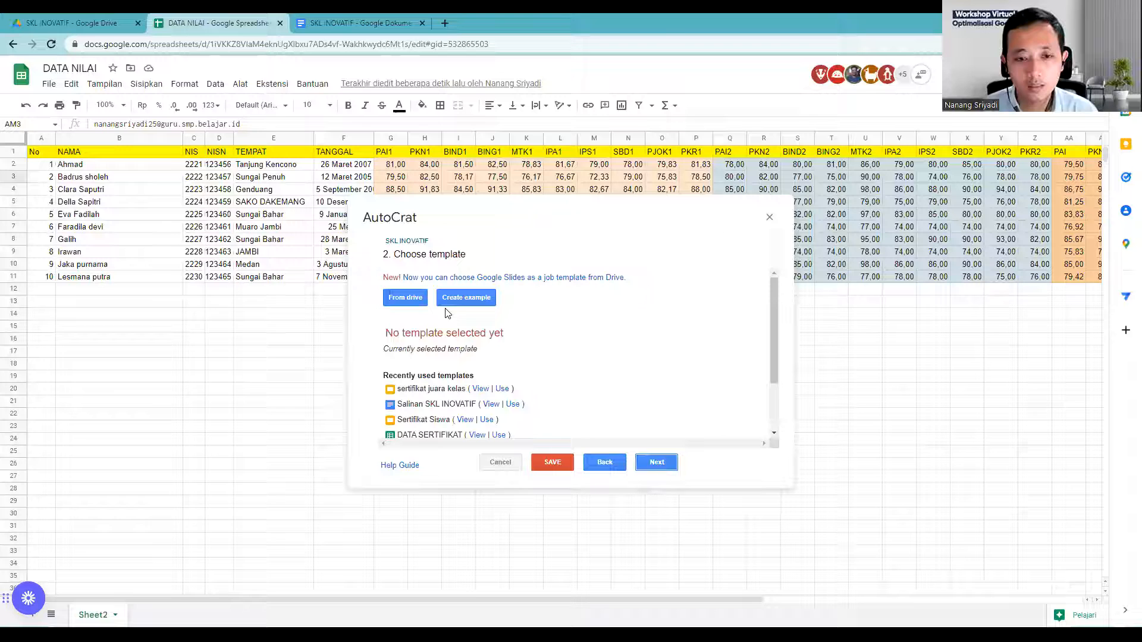
pyautogui.click(394, 299)
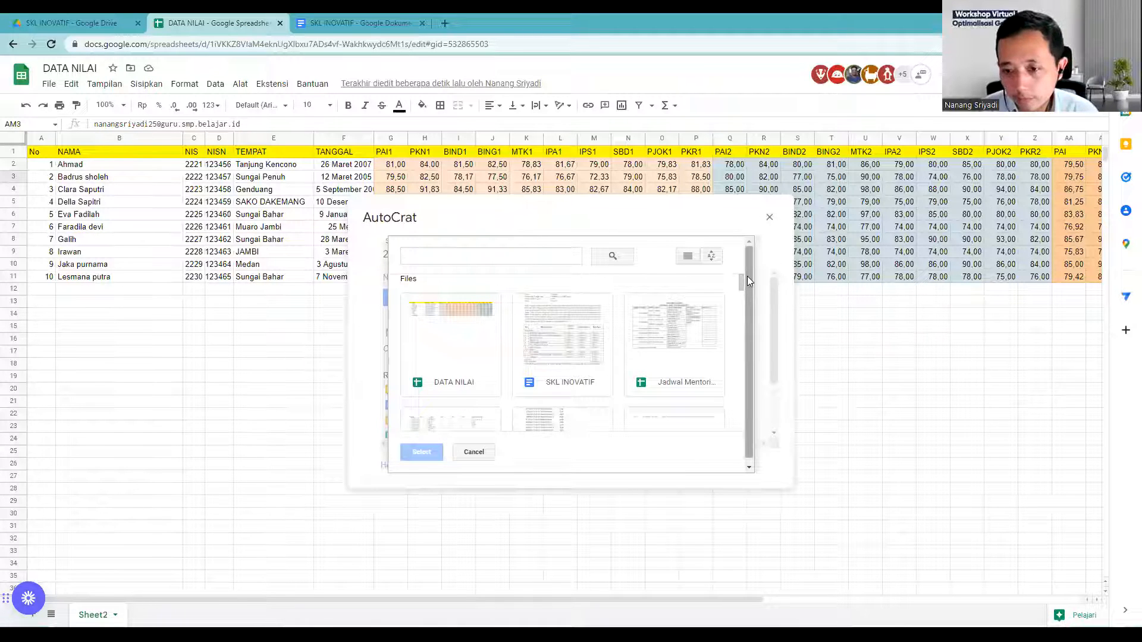
pyautogui.moveTo(747, 276); pyautogui.dragTo(748, 300)
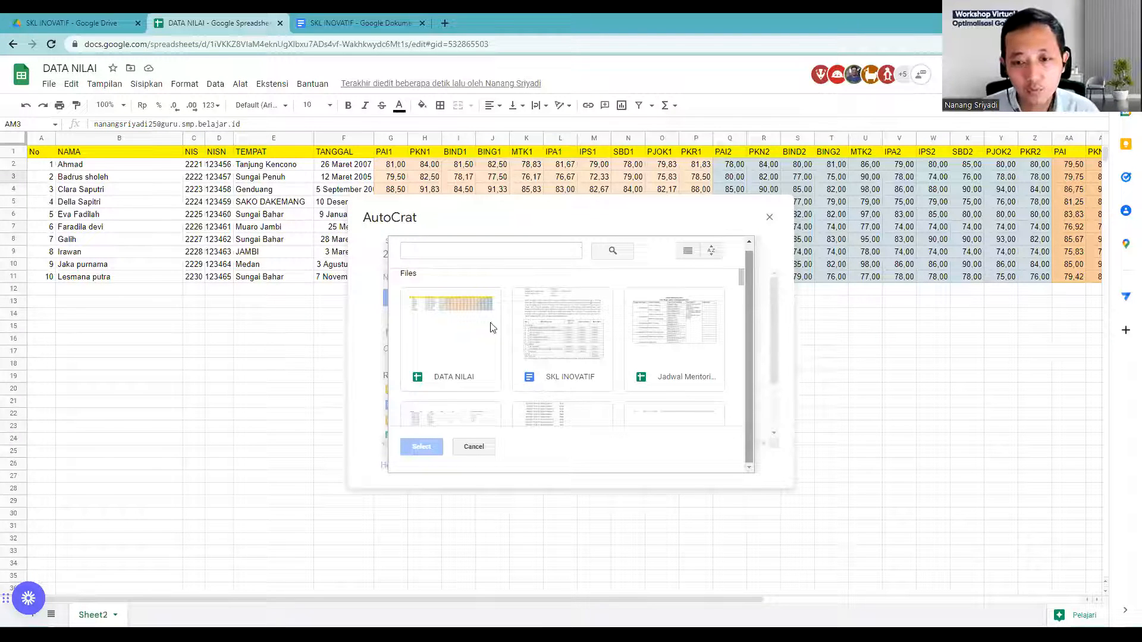
pyautogui.moveTo(741, 279)
pyautogui.mouseDown()
pyautogui.moveTo(724, 427)
pyautogui.moveTo(733, 264)
pyautogui.mouseUp()
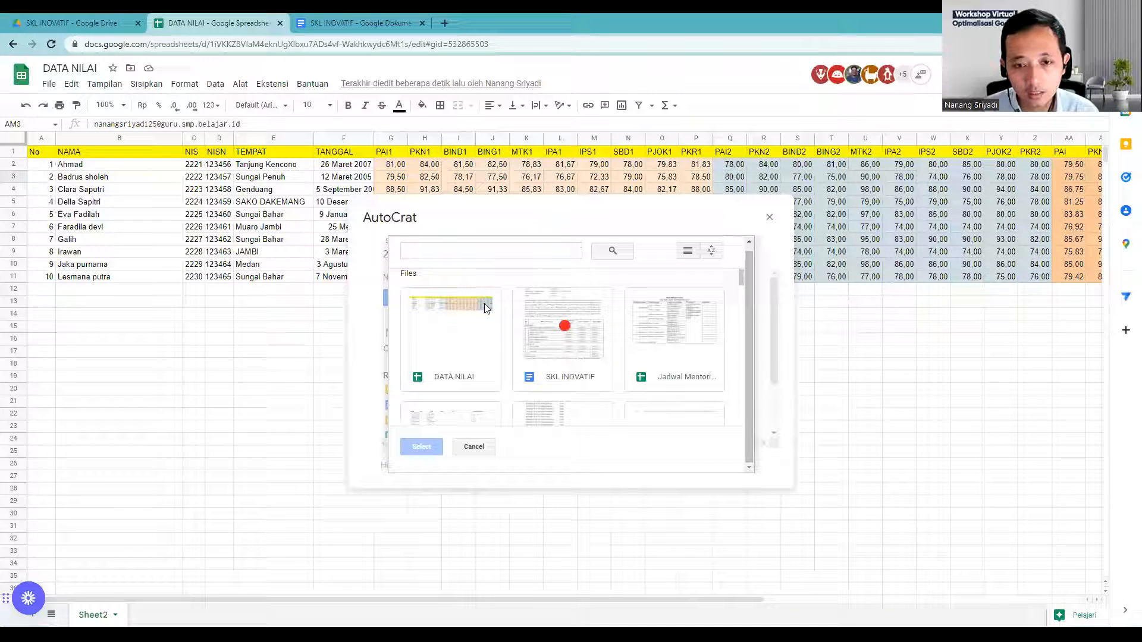
pyautogui.click(454, 257)
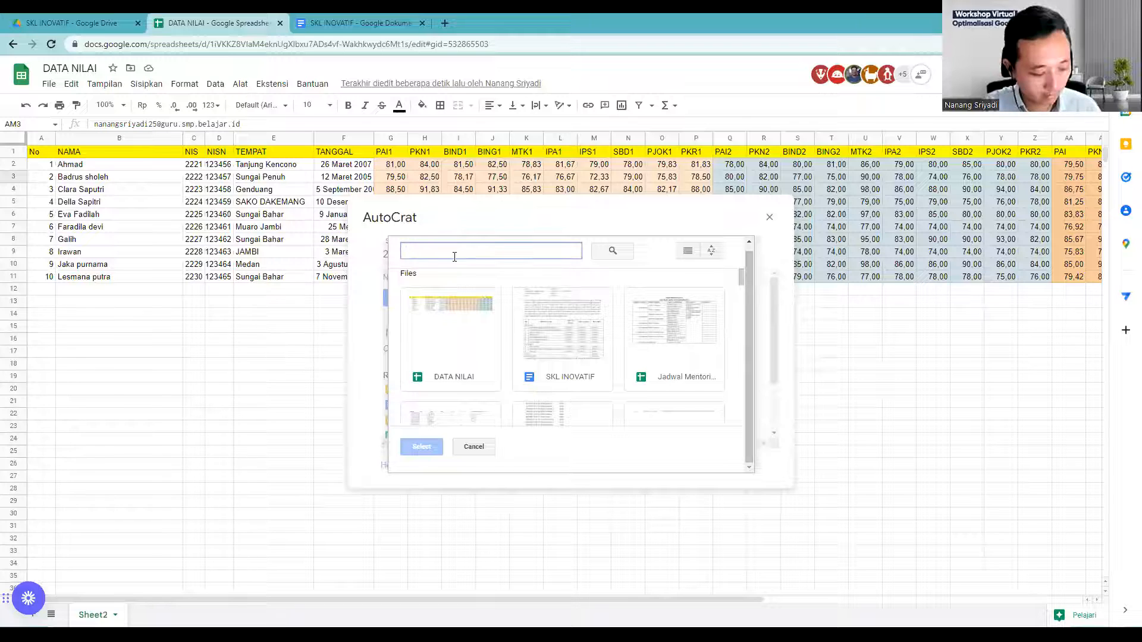
pyautogui.write('S')
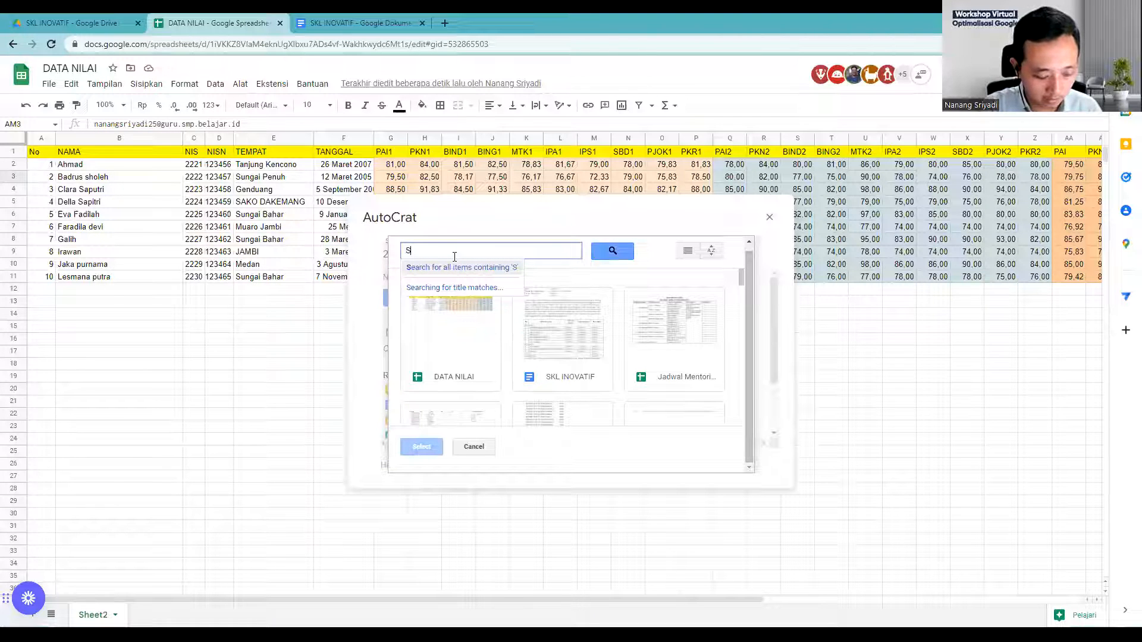
pyautogui.write('KL INOVATIF')
pyautogui.click(605, 252)
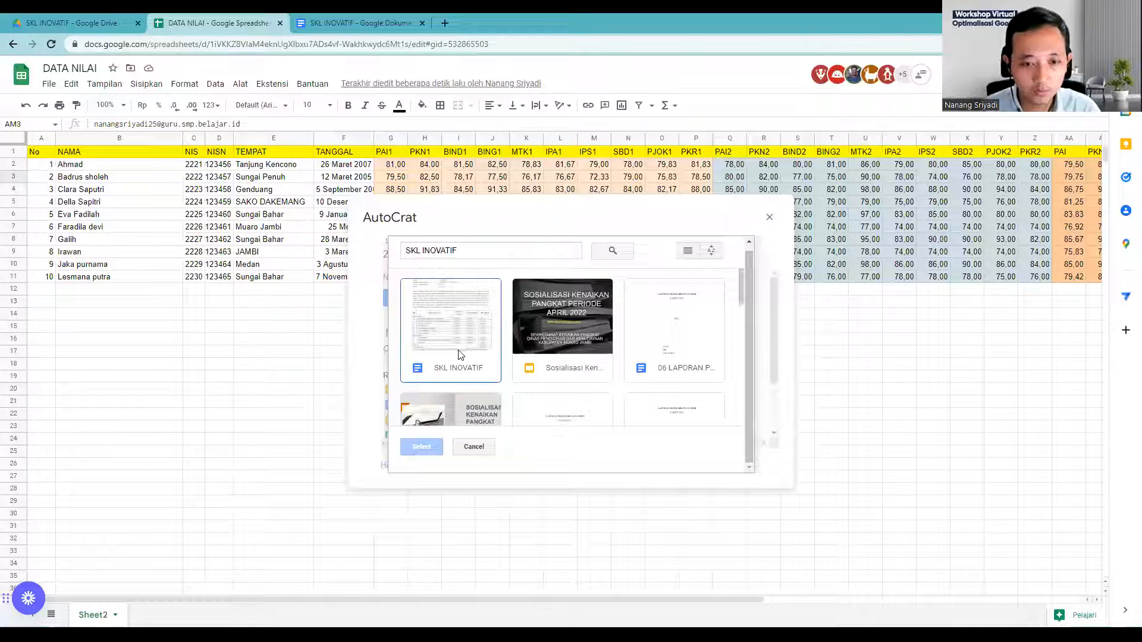
pyautogui.click(458, 318)
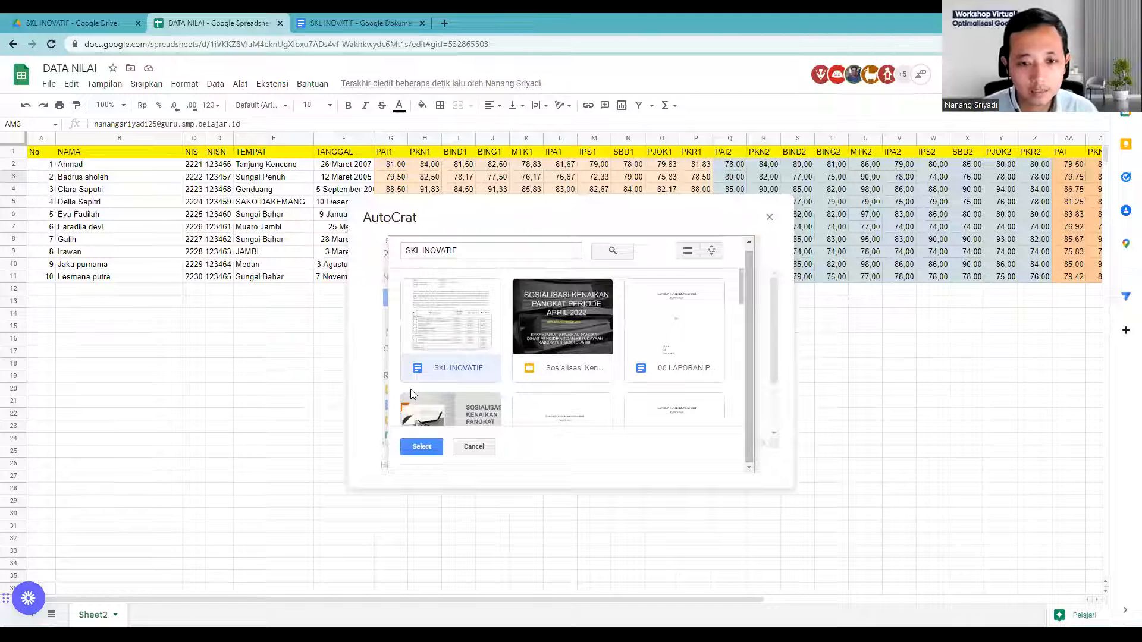
pyautogui.click(421, 447)
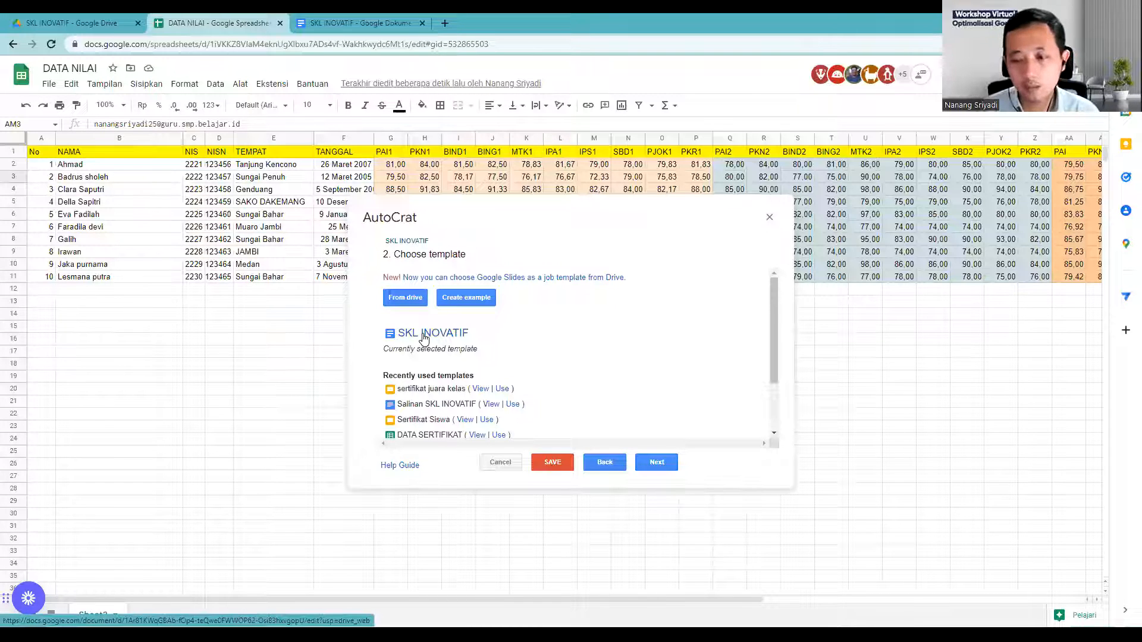
# Reopen the selected SKL INOVATIF template from the job, look over its merge tags, and close the document
pyautogui.click(423, 23)
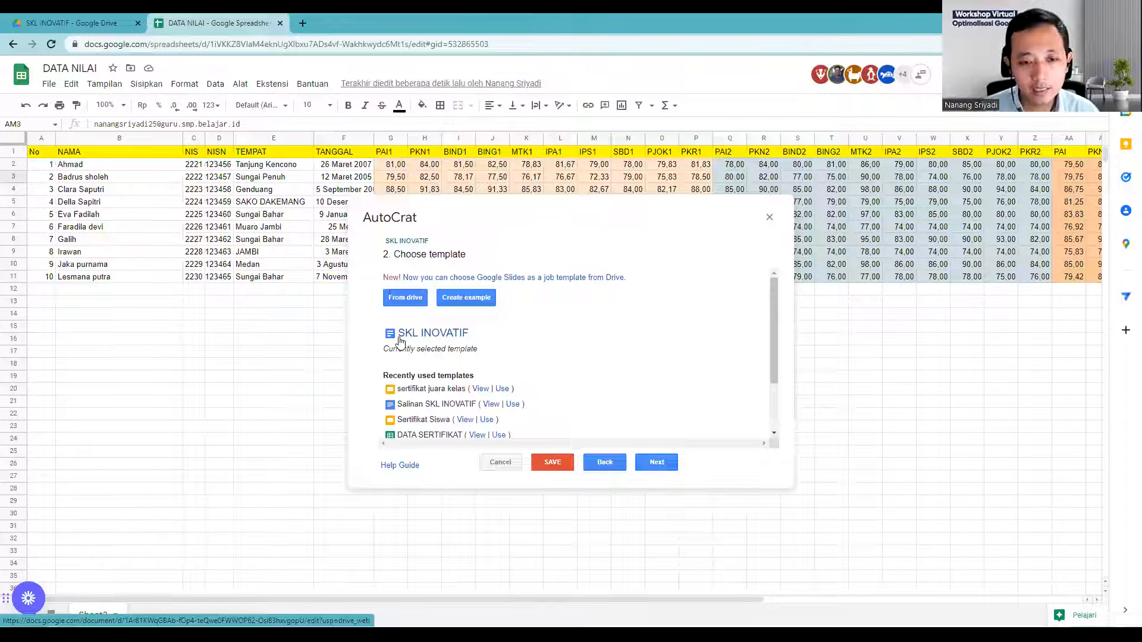
pyautogui.click(411, 338)
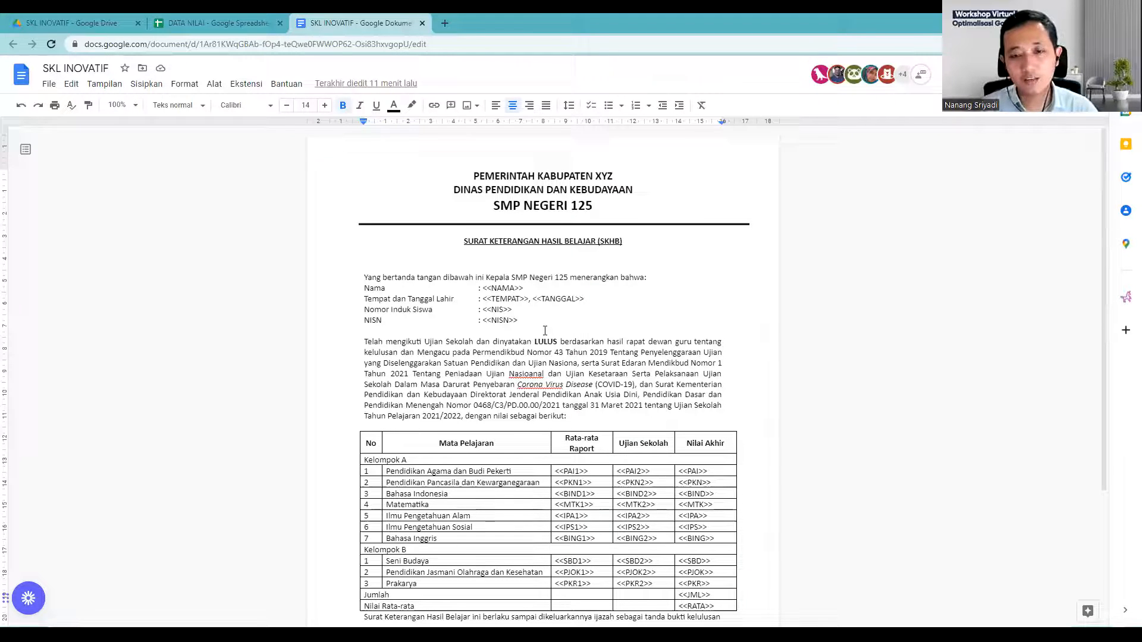
pyautogui.scroll(-3, 612, 207)
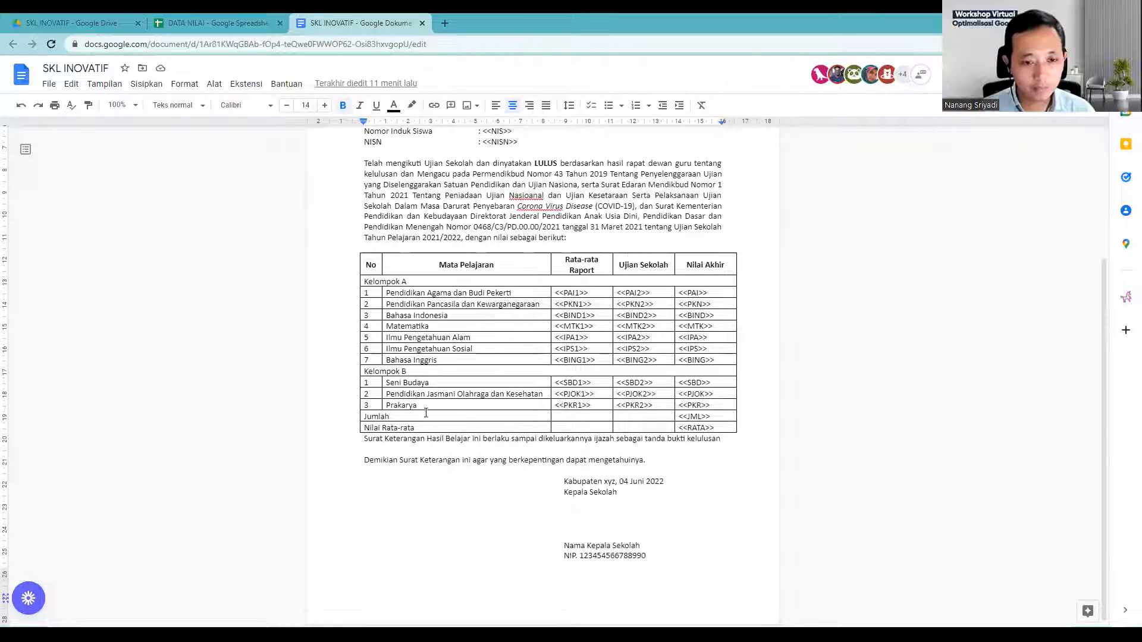
pyautogui.scroll(1, 442, 399)
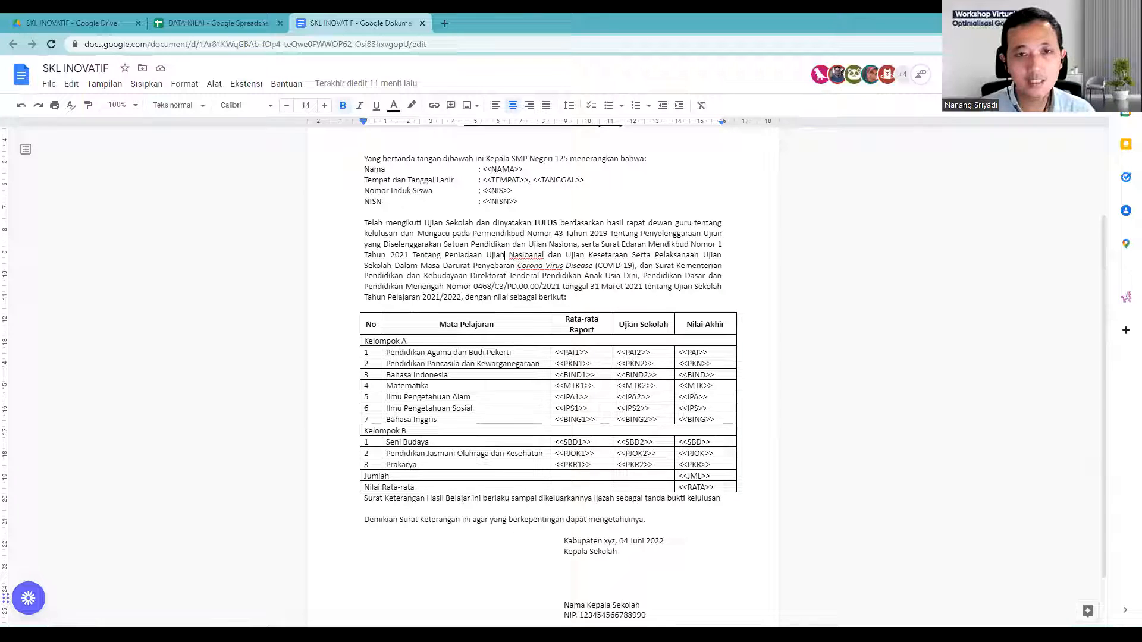
pyautogui.click(422, 23)
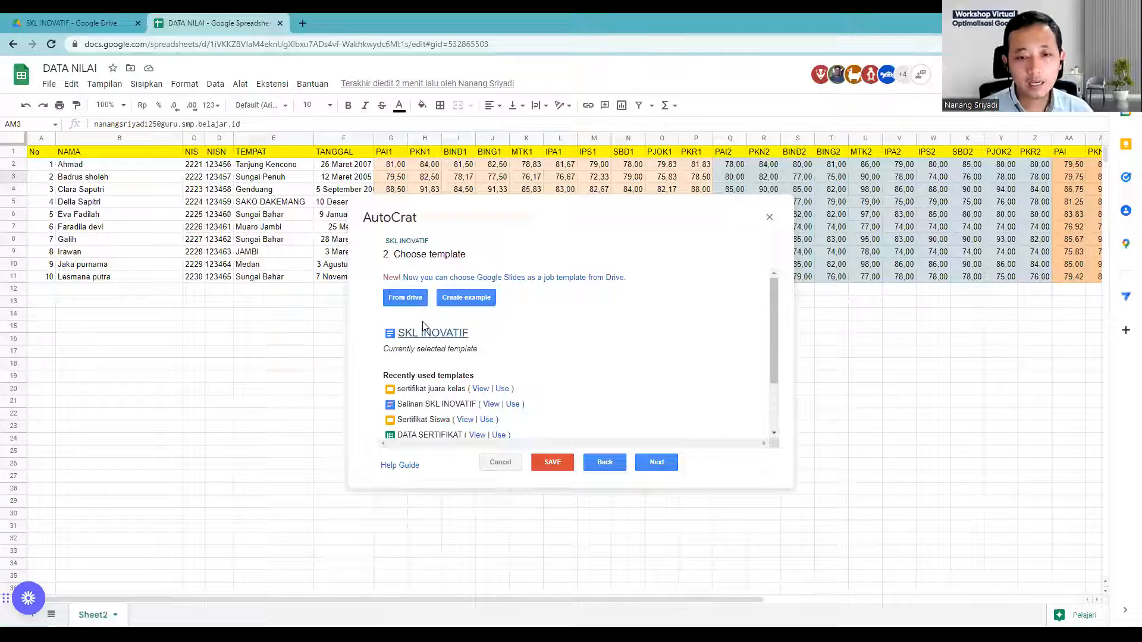
# Continue to the source data mapping and choose Sheet2 as the merge tab
pyautogui.click(649, 462)
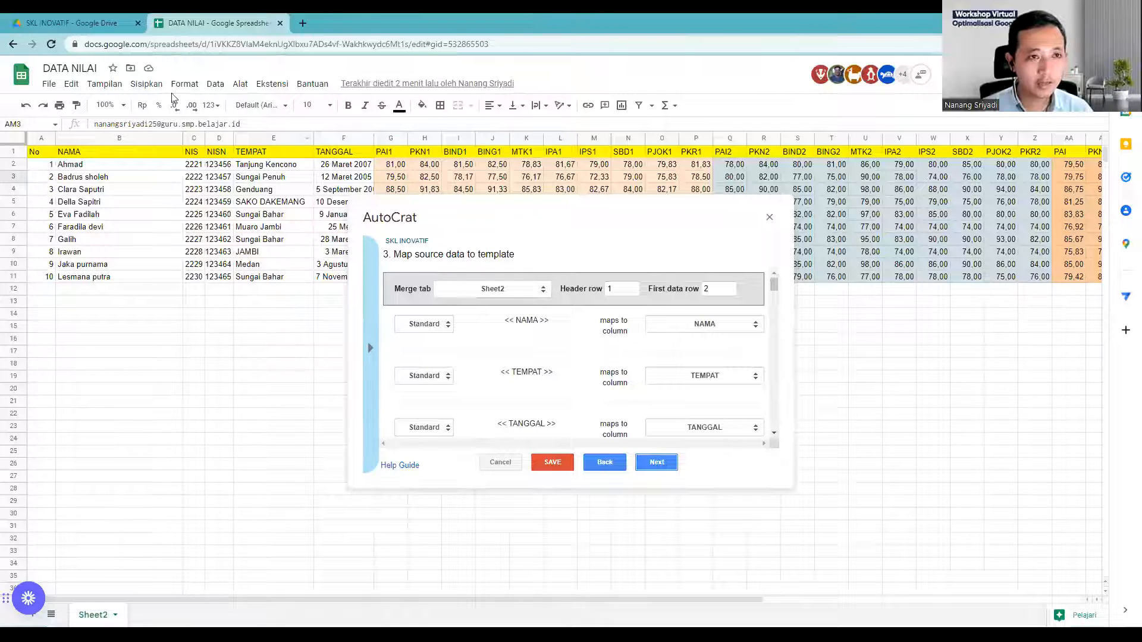
pyautogui.click(115, 615)
pyautogui.click(114, 616)
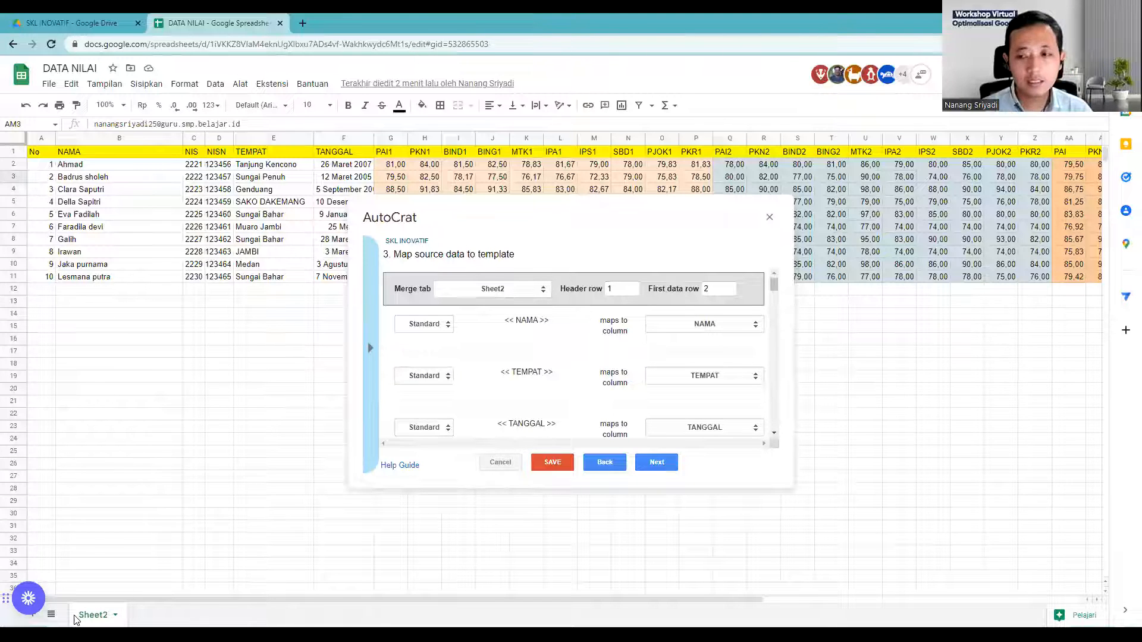
pyautogui.click(463, 291)
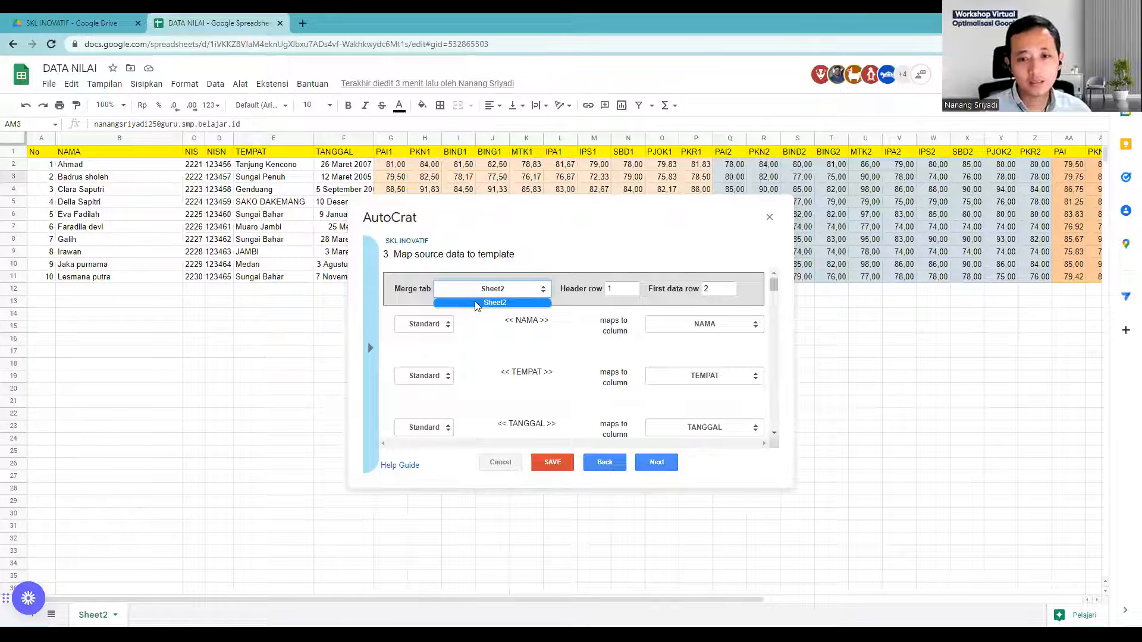
pyautogui.click(476, 304)
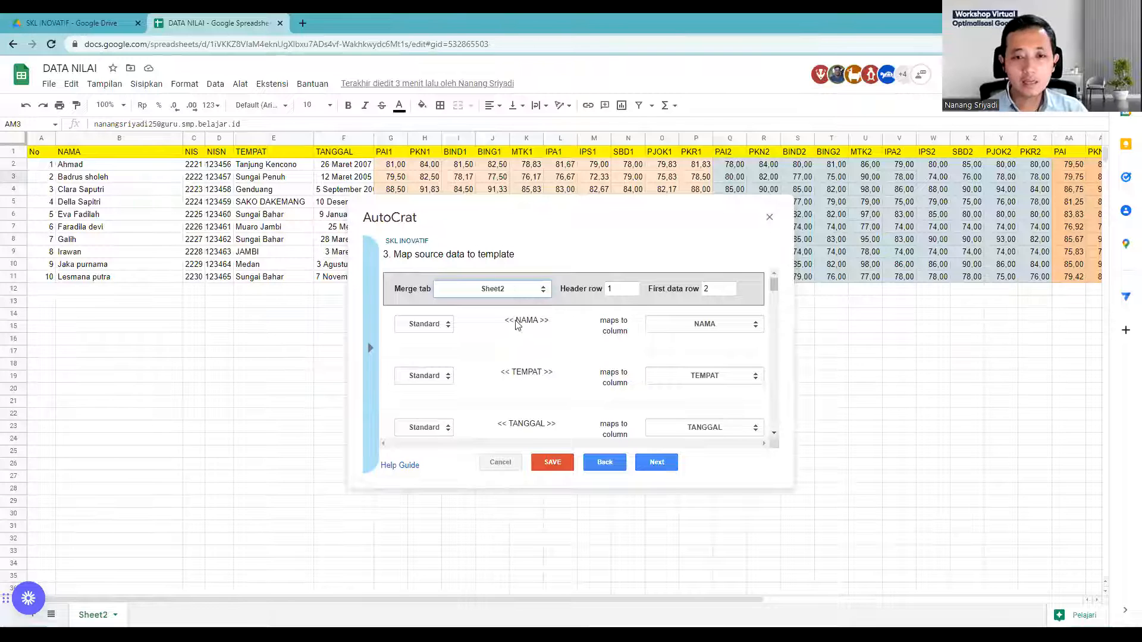
# Check that the template tags from NAMA through IPS1 map to the matching sheet columns
pyautogui.moveTo(507, 322); pyautogui.dragTo(549, 323)
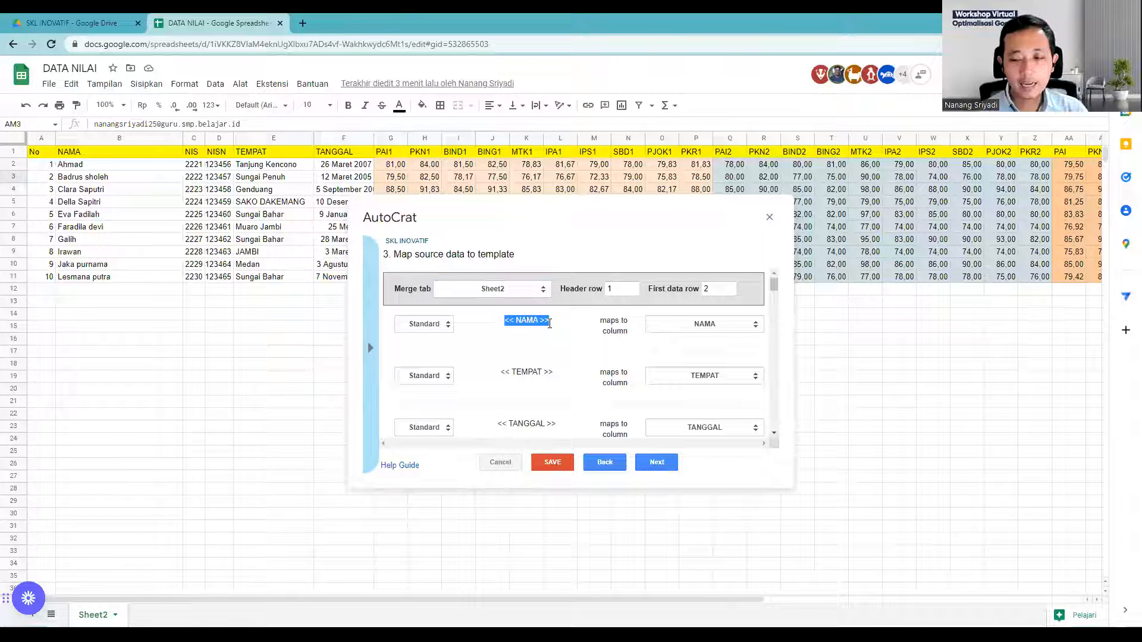
pyautogui.click(535, 320)
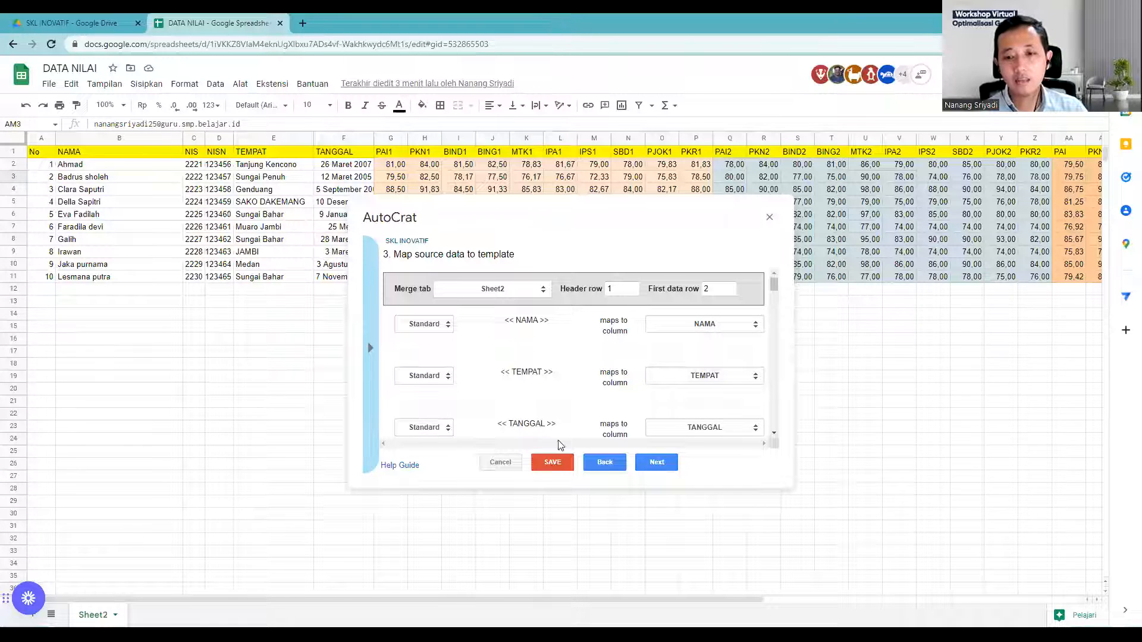
pyautogui.scroll(-1, 644, 423)
pyautogui.scroll(-1, 642, 424)
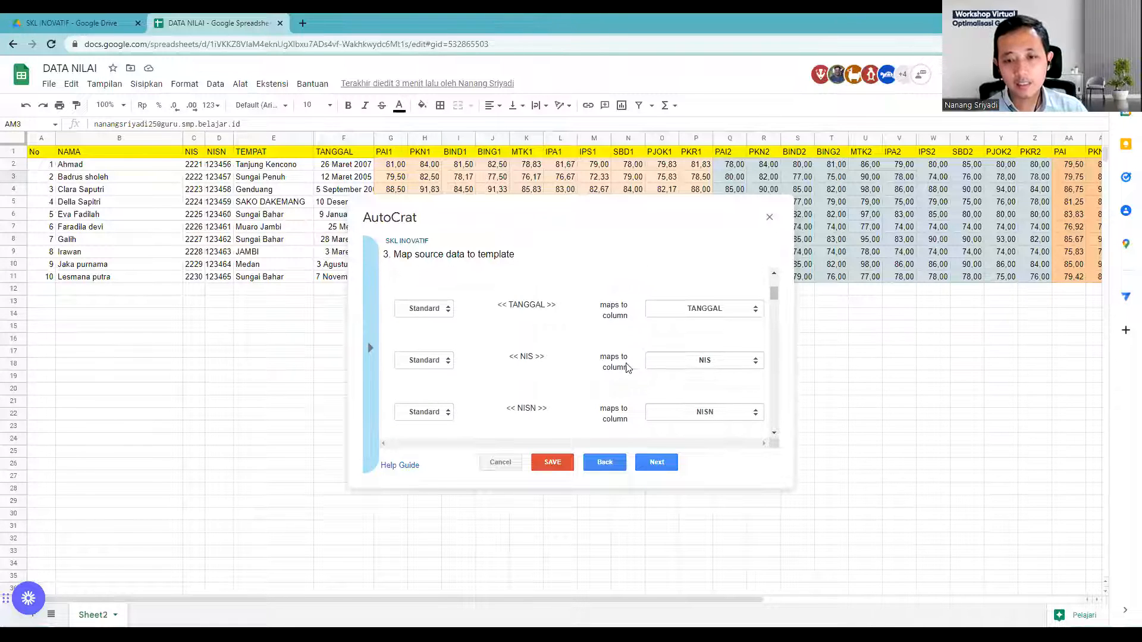
pyautogui.scroll(-2, 543, 393)
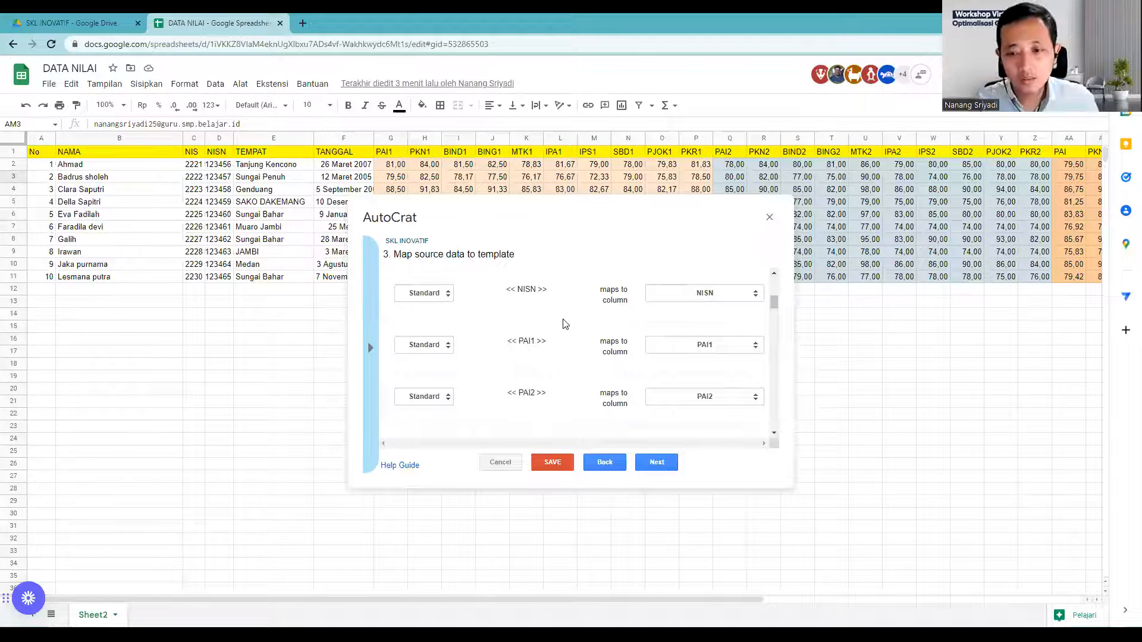
pyautogui.scroll(-4, 561, 357)
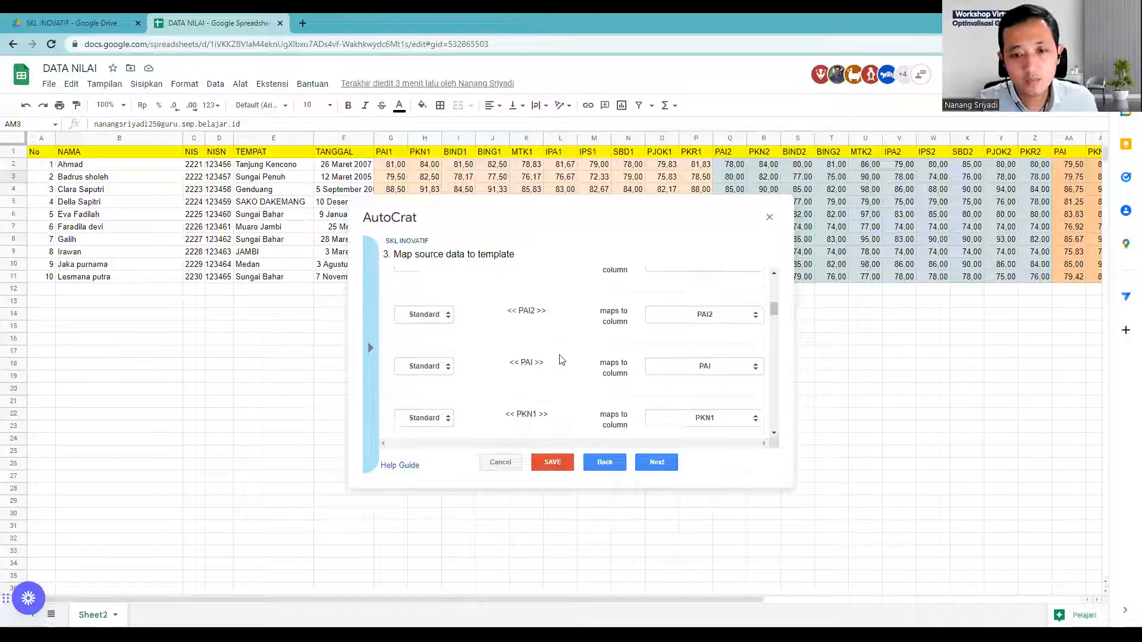
pyautogui.scroll(-2, 563, 387)
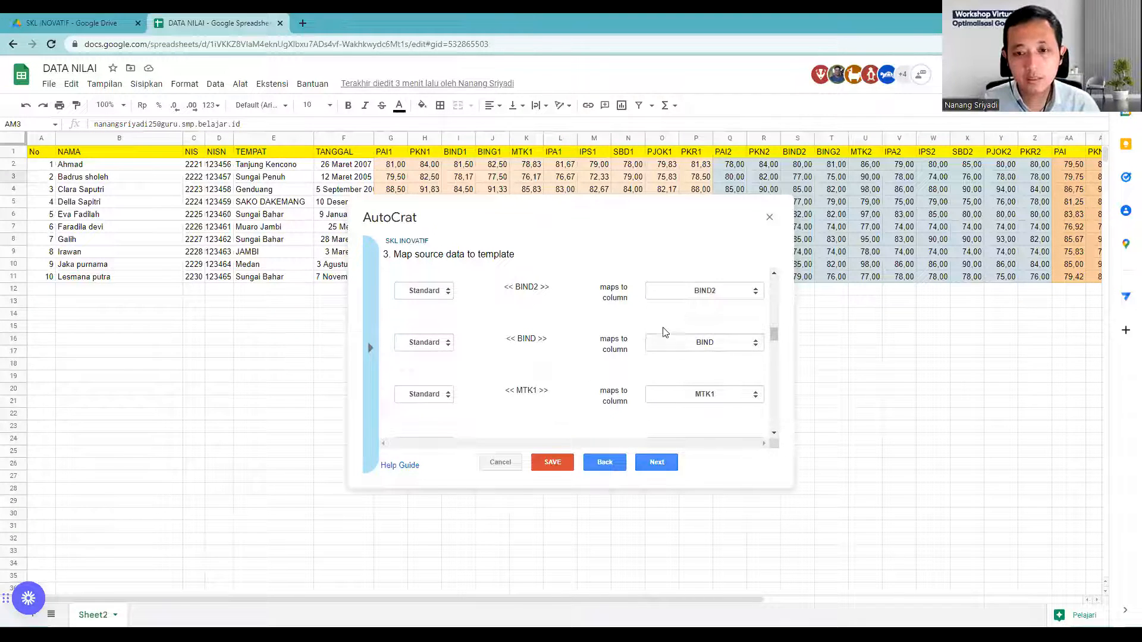
pyautogui.scroll(-3, 714, 294)
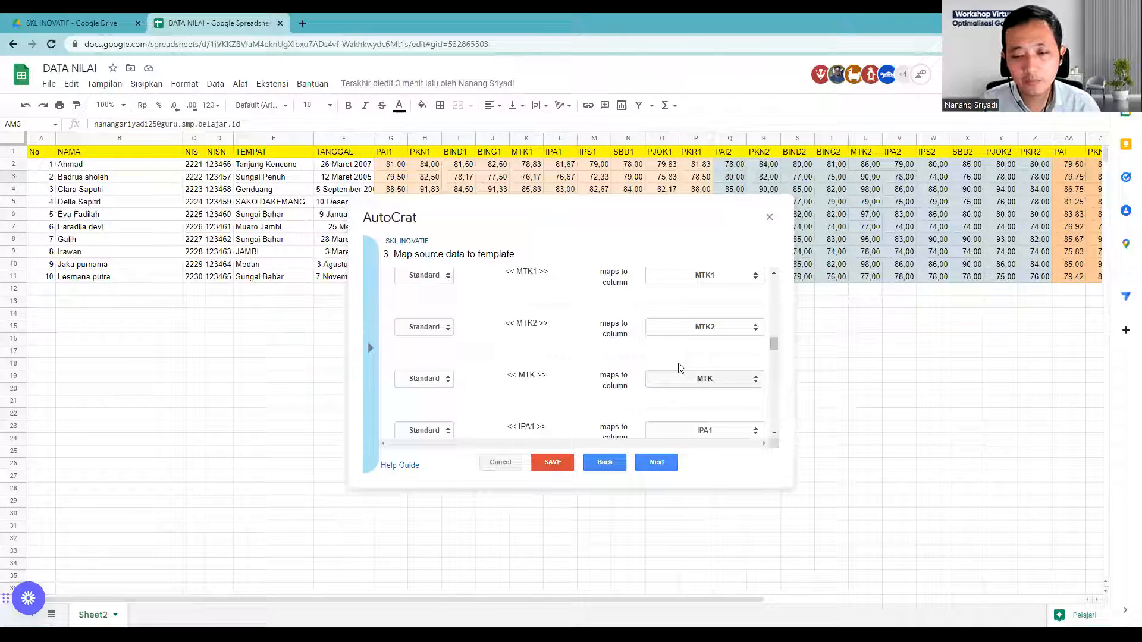
pyautogui.scroll(-3, 654, 366)
pyautogui.scroll(-1, 644, 361)
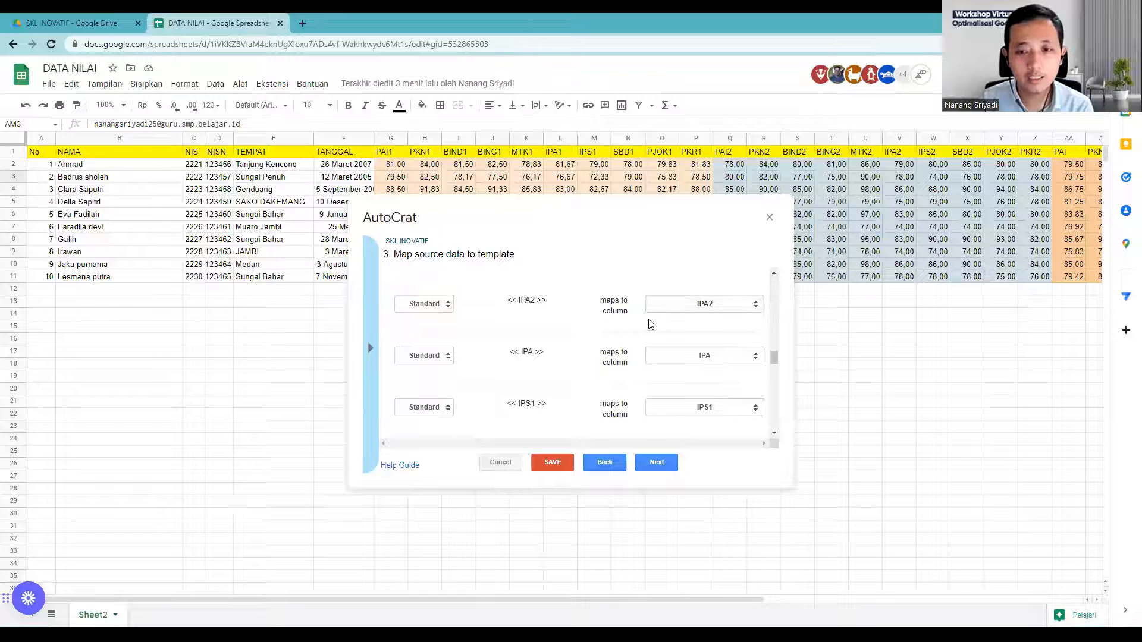
# Select the IPA2 column for the IPA2 tag and check the column choice for the IPA tag
pyautogui.click(687, 306)
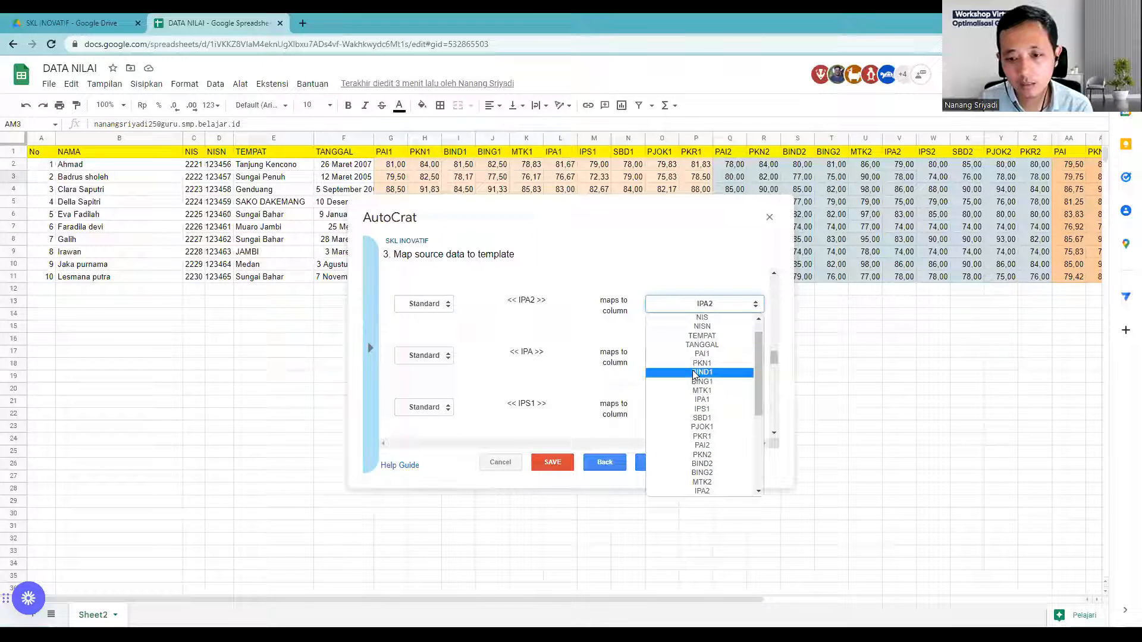
pyautogui.scroll(-4, 710, 373)
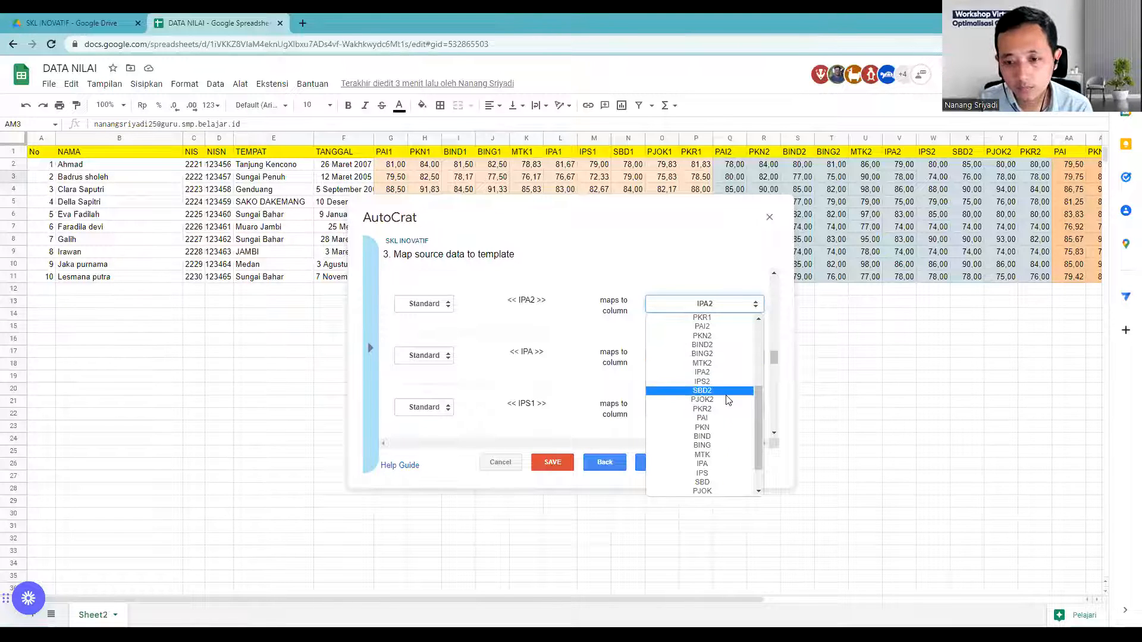
pyautogui.click(719, 372)
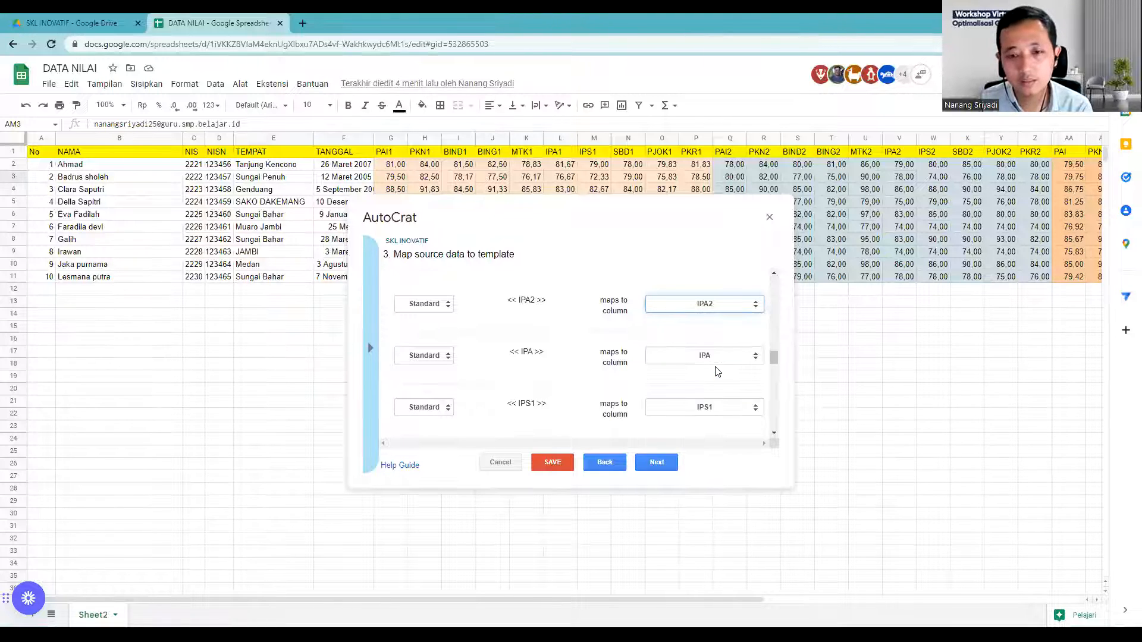
pyautogui.click(717, 364)
pyautogui.click(723, 408)
# Check the remaining tag mappings down to RATA and continue to the job's file settings
pyautogui.scroll(-2, 713, 392)
pyautogui.scroll(-6, 702, 375)
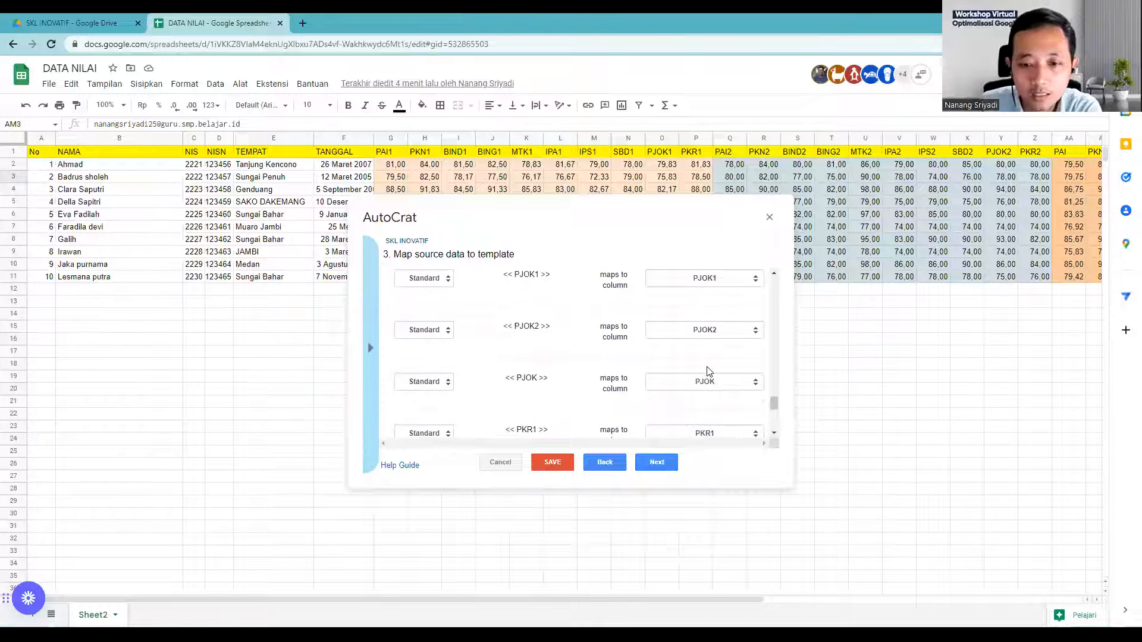
pyautogui.scroll(-5, 709, 372)
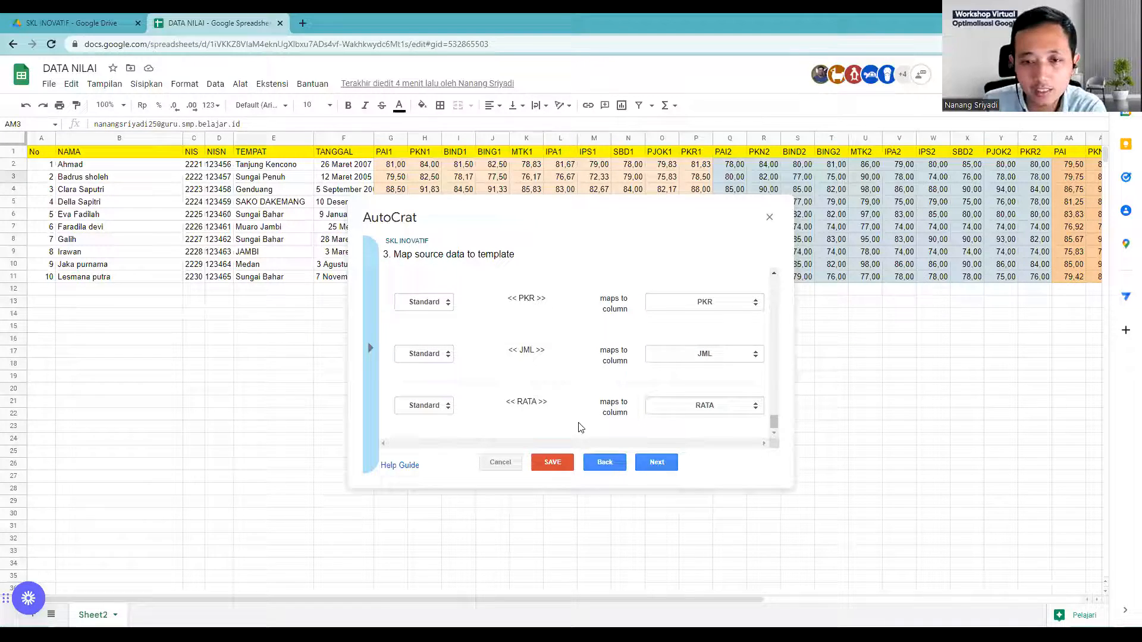
pyautogui.scroll(10, 572, 416)
pyautogui.scroll(8, 572, 417)
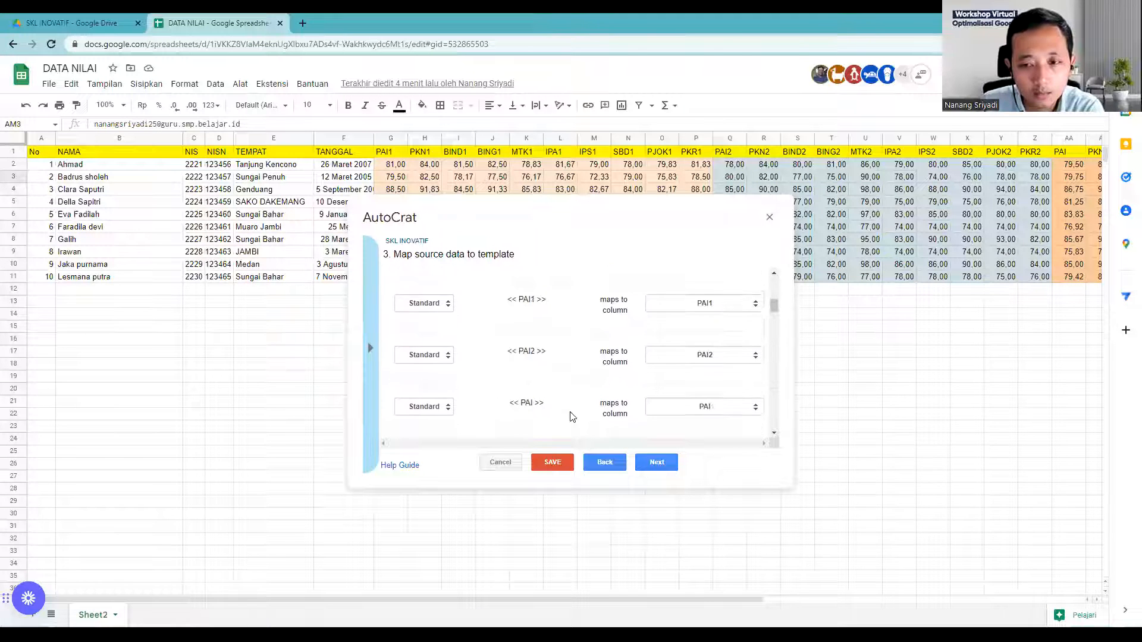
pyautogui.click(656, 463)
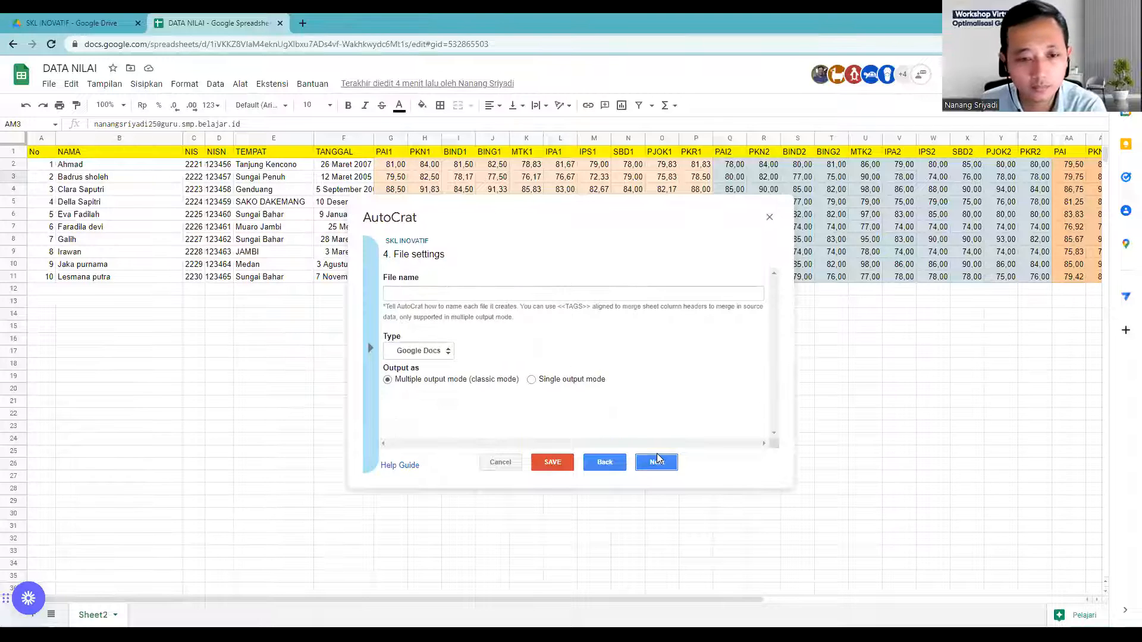
# Name the output files SKL <<NAMA>>, set their type to PDF, and continue to the destination folder settings
pyautogui.click(454, 300)
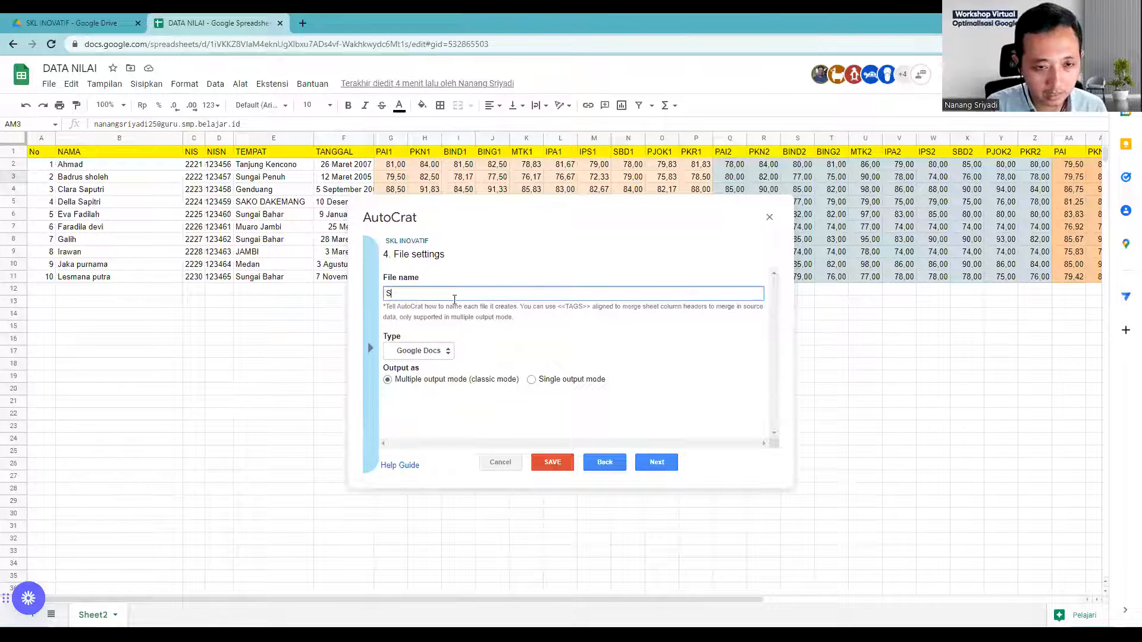
pyautogui.write('<<NAMA>>')
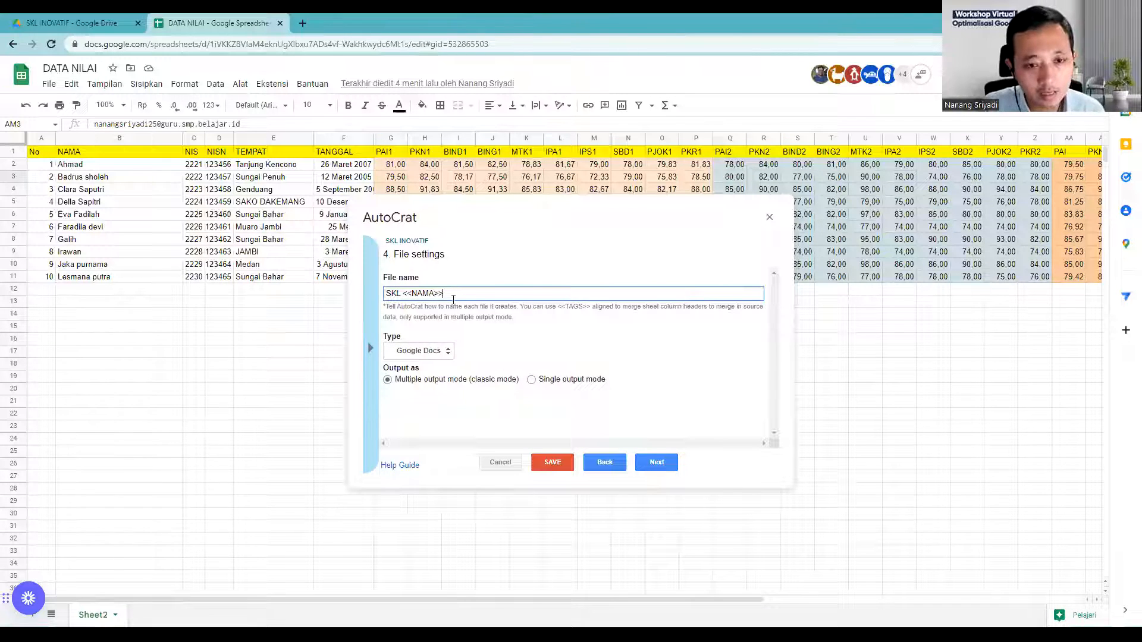
pyautogui.moveTo(453, 300); pyautogui.dragTo(408, 291)
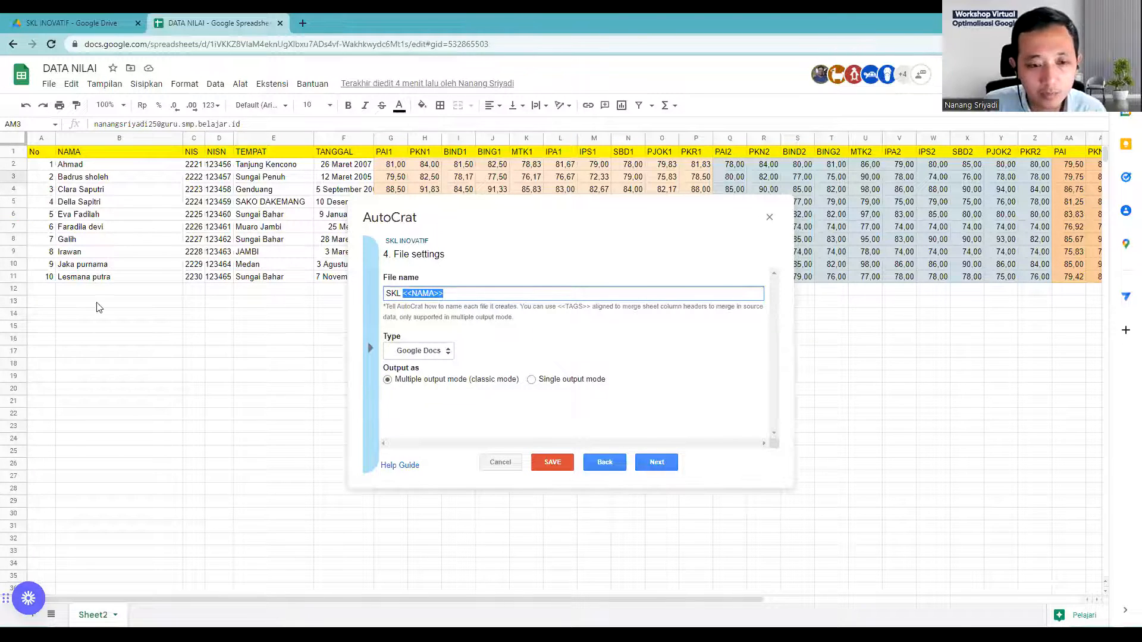
pyautogui.click(447, 355)
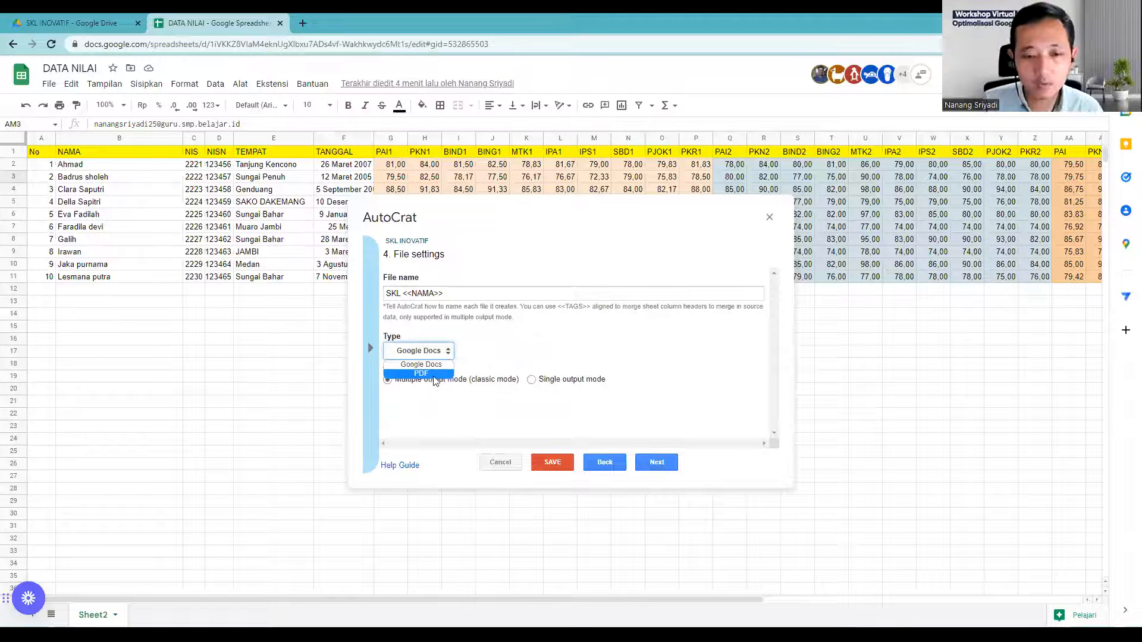
pyautogui.click(448, 374)
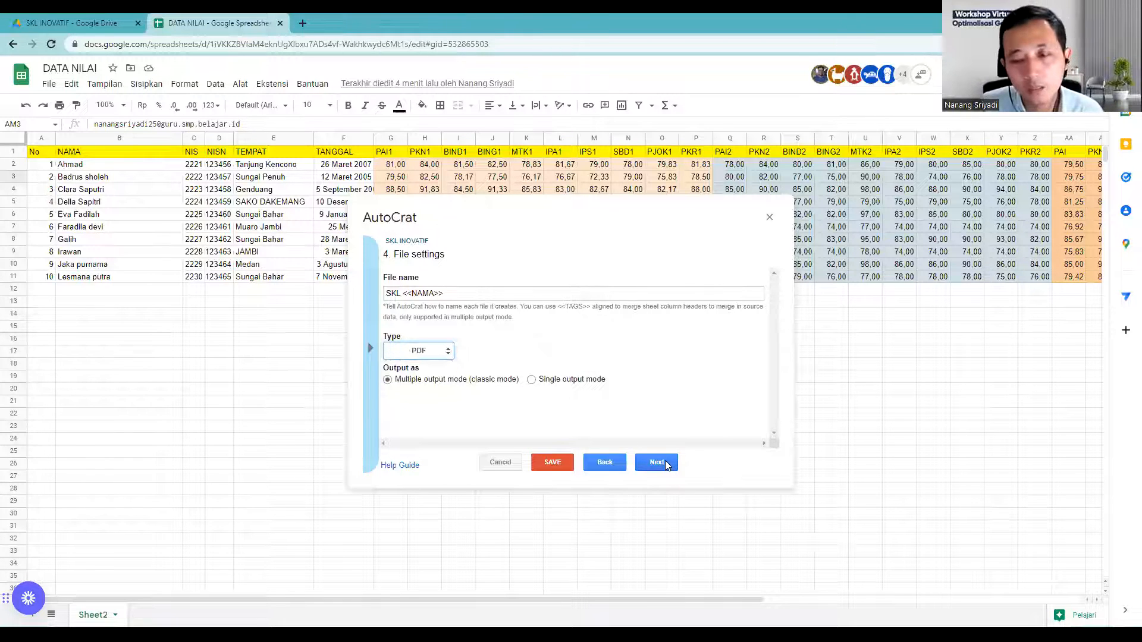
pyautogui.click(666, 462)
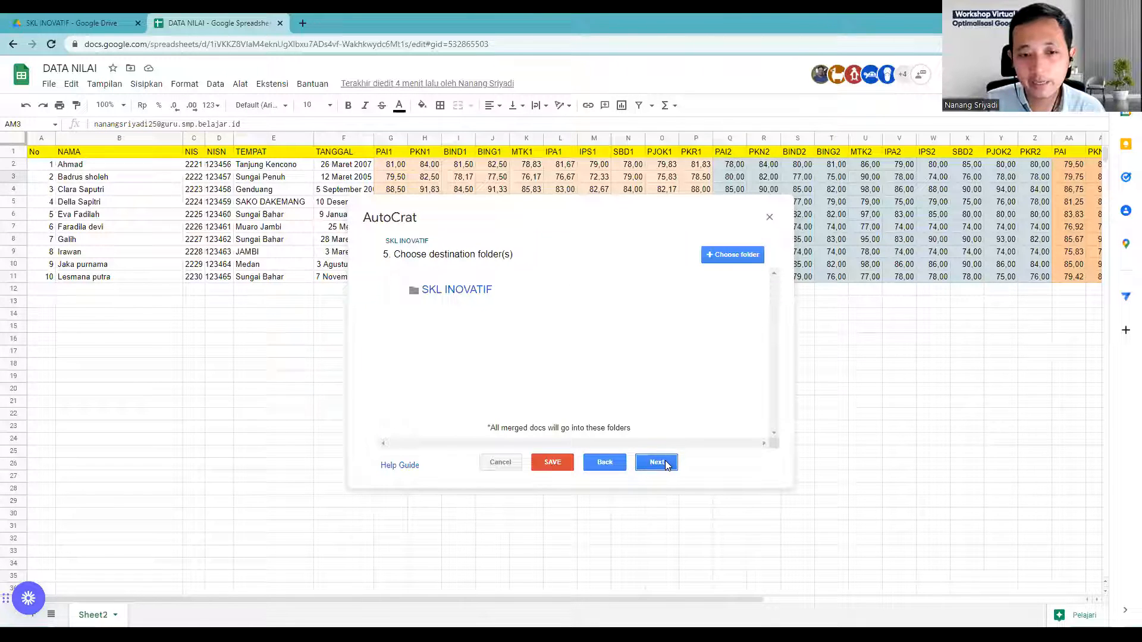
# Remove the SKL INOVATIF destination folder from the job and open the folder picker for a replacement
pyautogui.moveTo(700, 299)
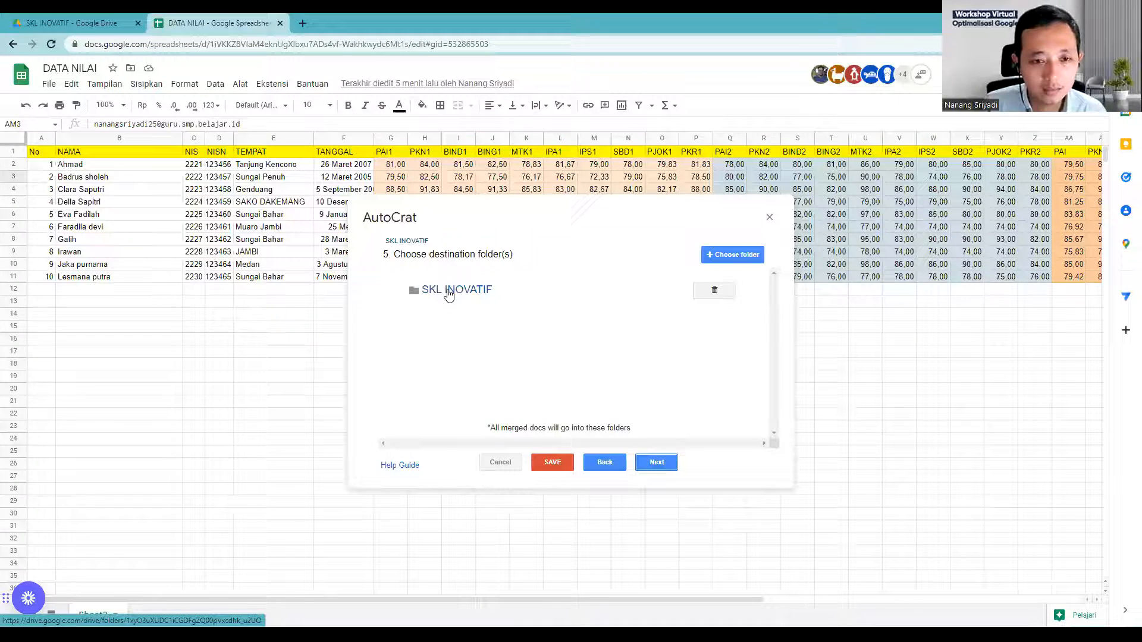
pyautogui.click(718, 291)
pyautogui.click(741, 339)
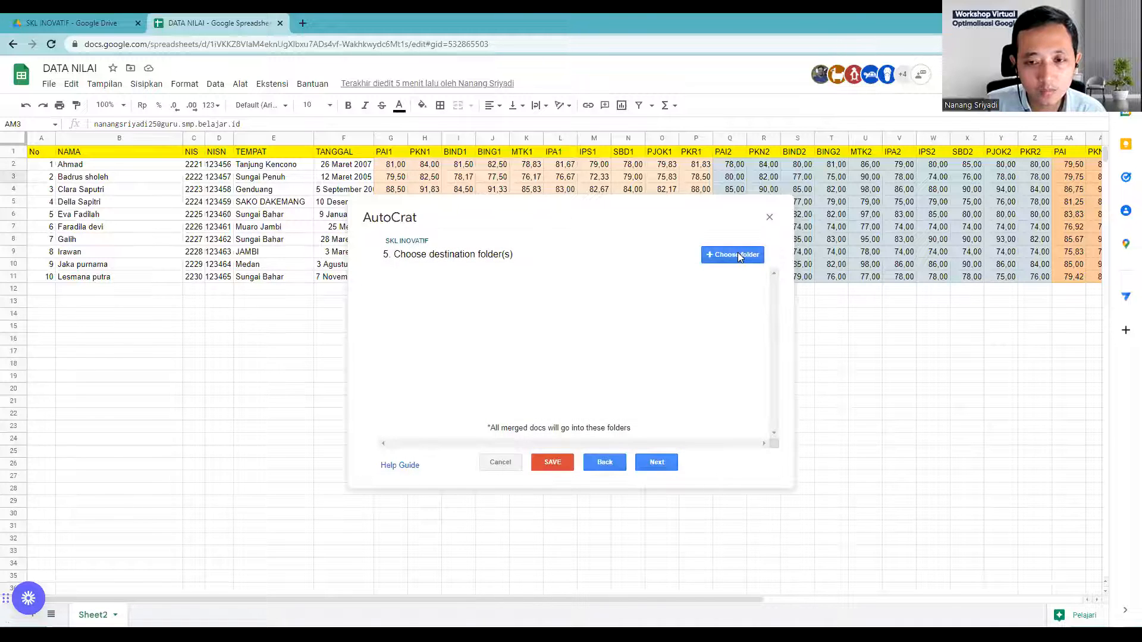
pyautogui.click(738, 253)
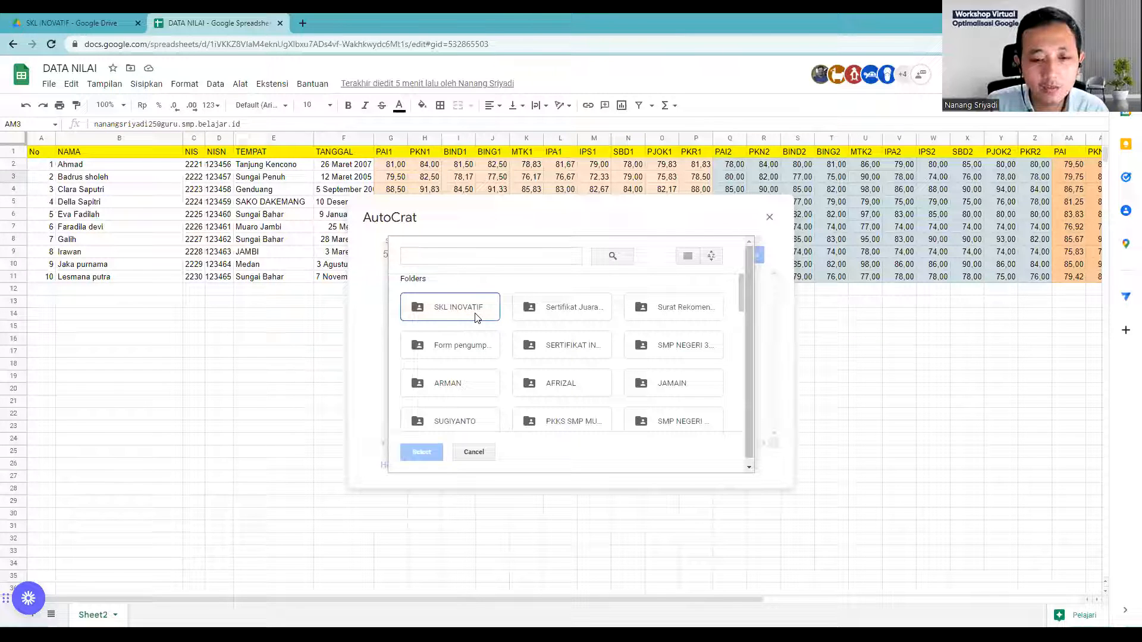
# Check the SKL INOVATIF folder in Drive and highlight the same folder in the destination folder picker
pyautogui.click(59, 22)
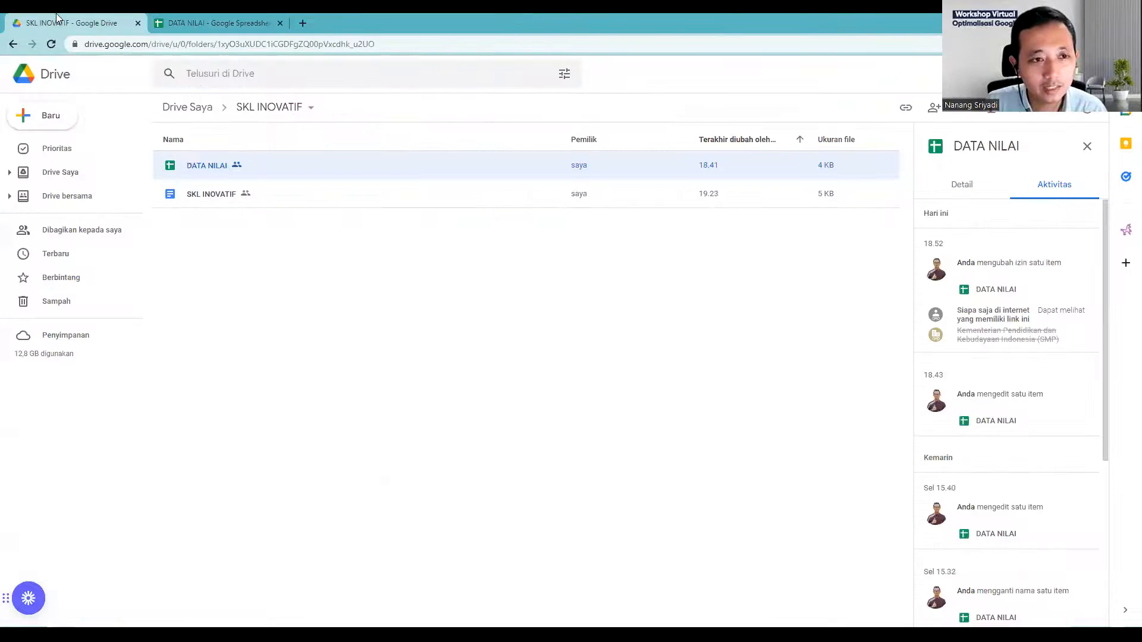
pyautogui.click(202, 21)
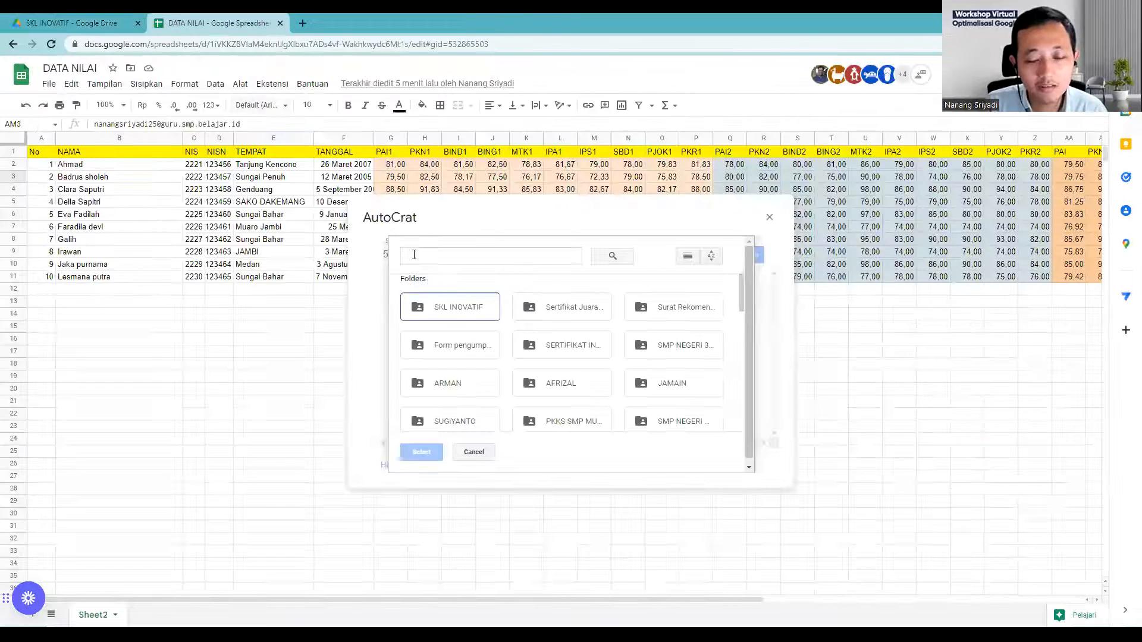
pyautogui.click(442, 315)
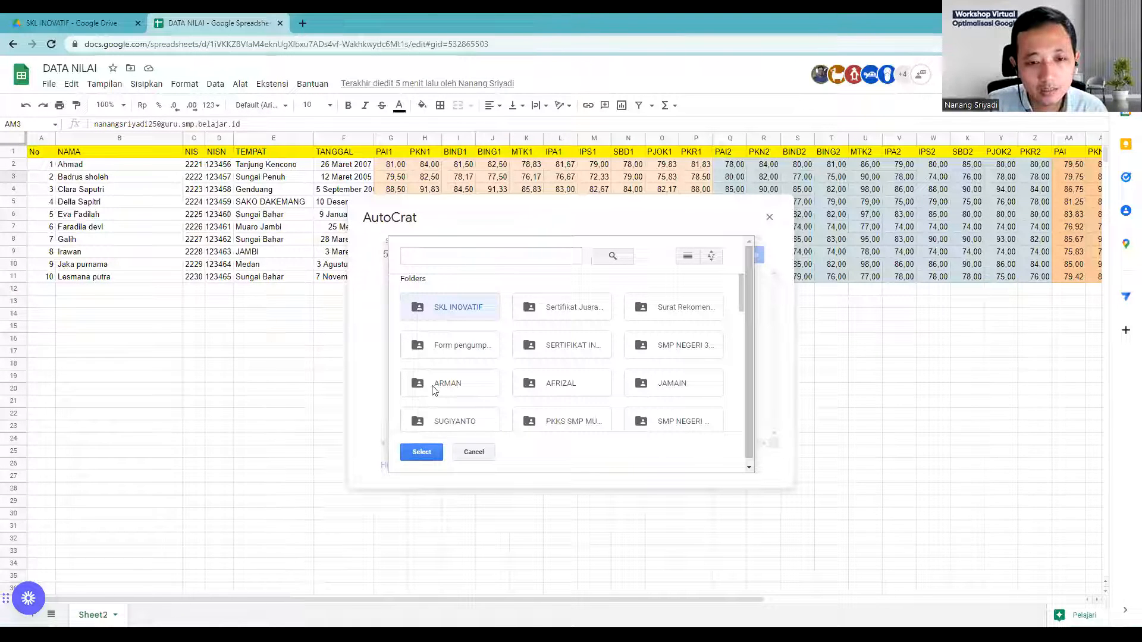
# Switch to Google Drive and create a new folder named HASIL SKL inside the SKL INOVATIF folder
pyautogui.click(71, 18)
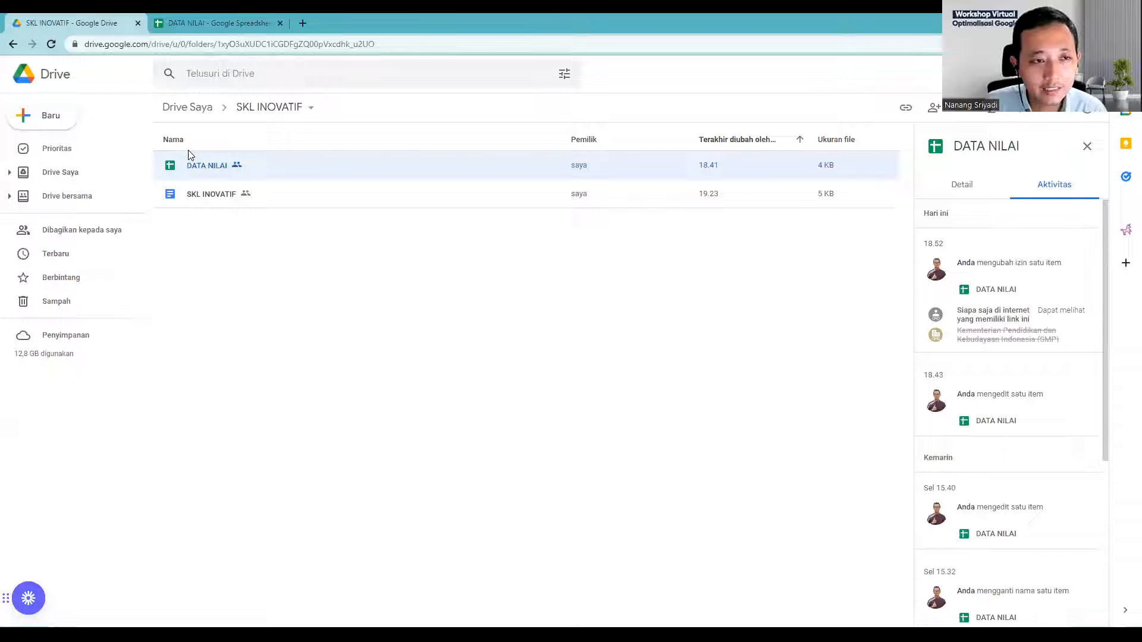
pyautogui.click(40, 118)
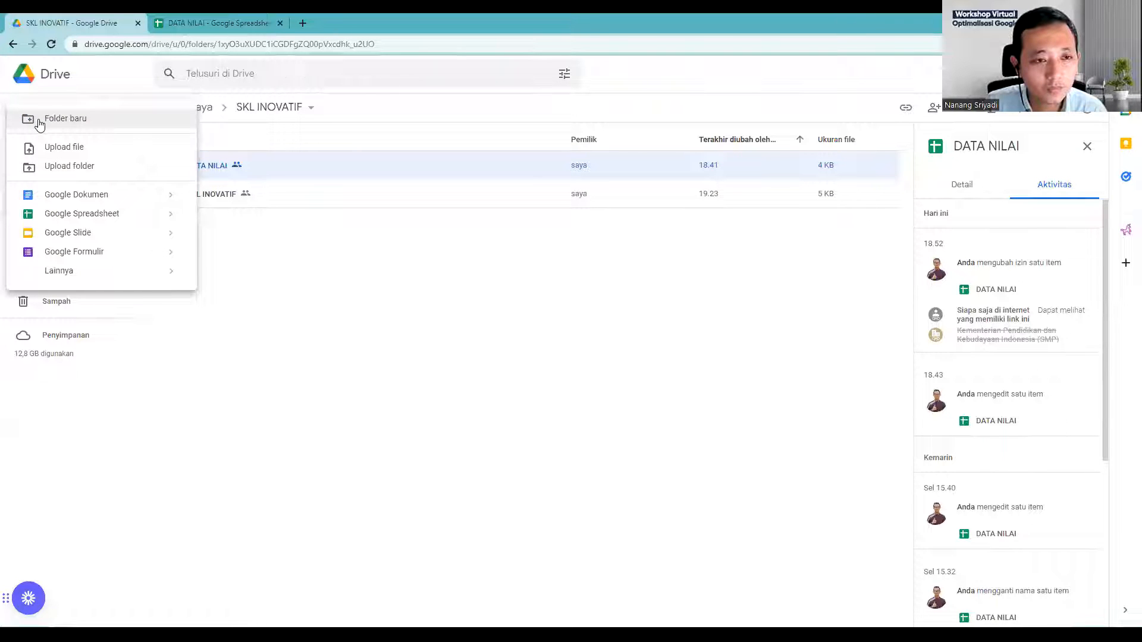
pyautogui.click(60, 121)
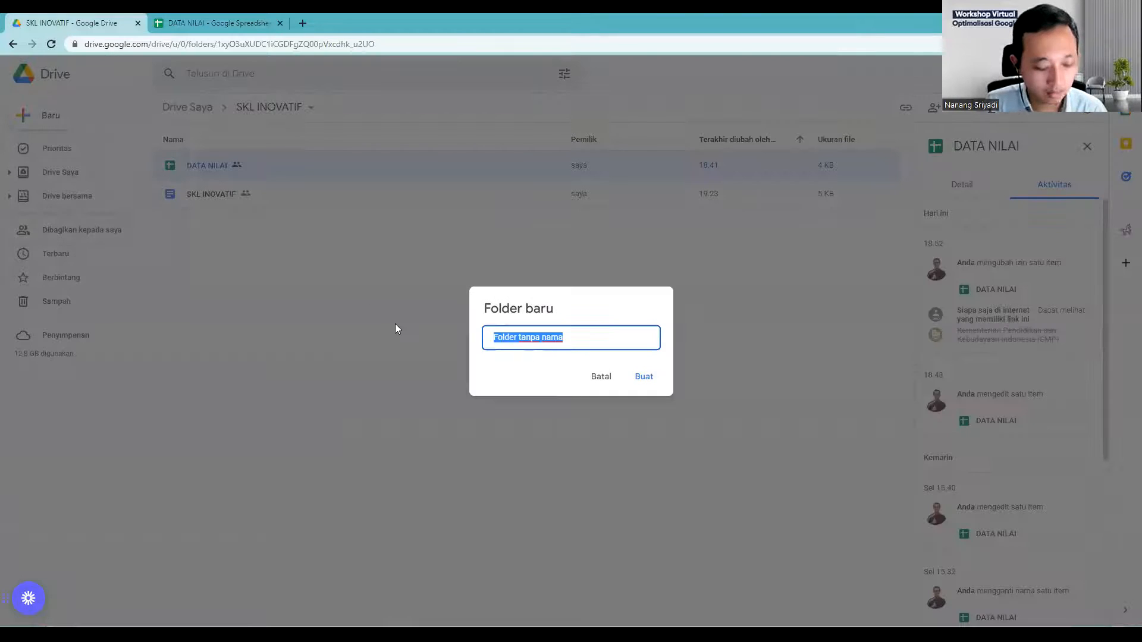
pyautogui.write('H')
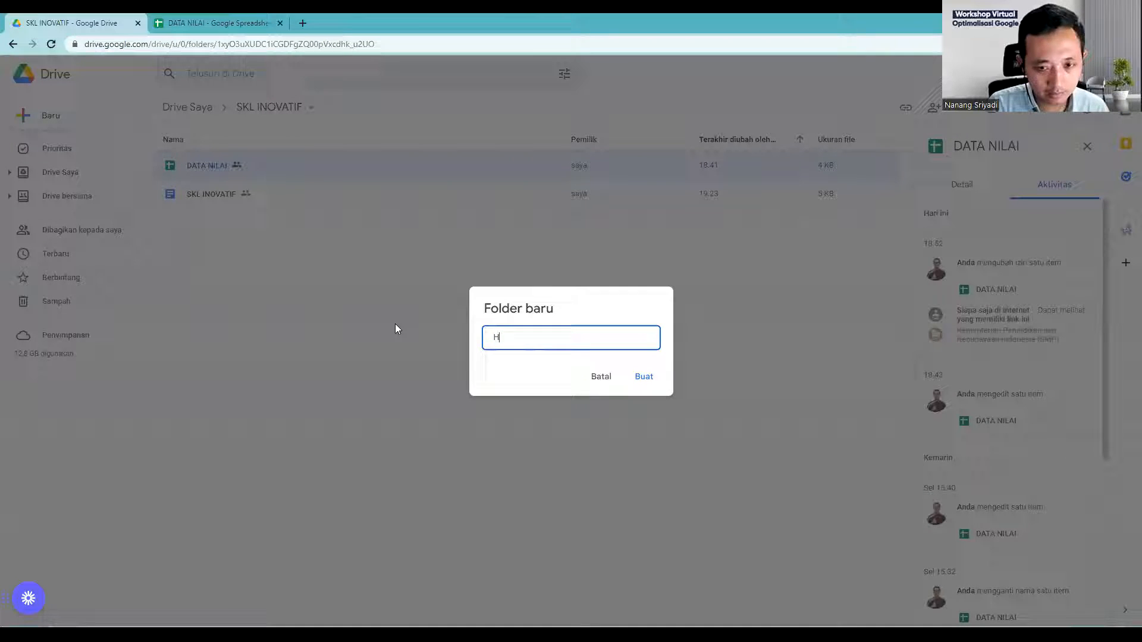
pyautogui.write('ASIL SKL')
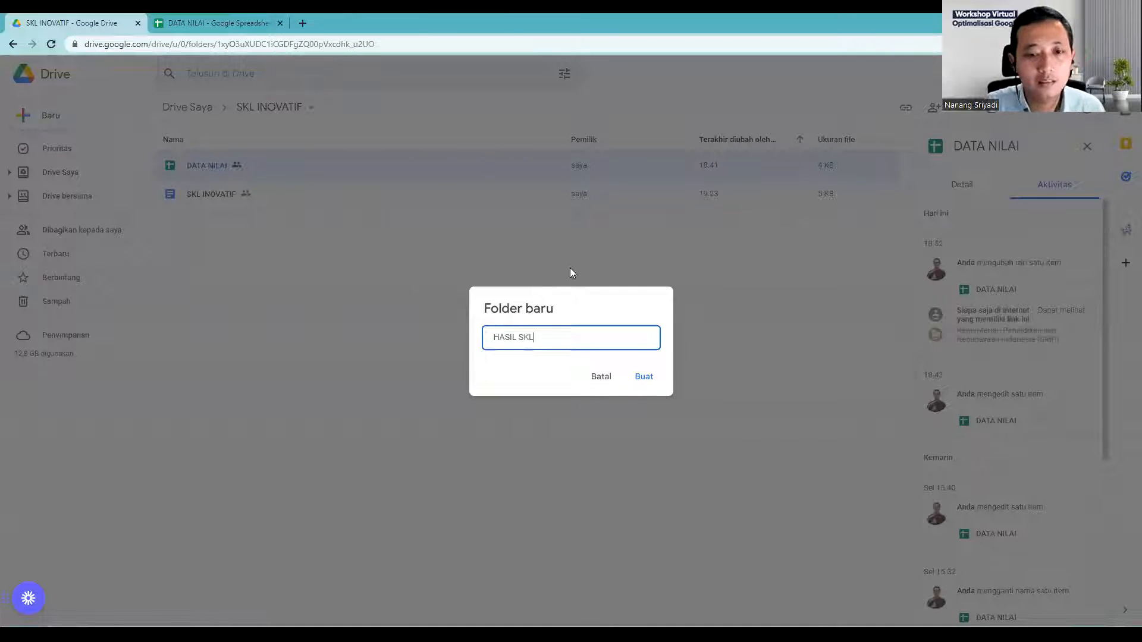
pyautogui.click(644, 377)
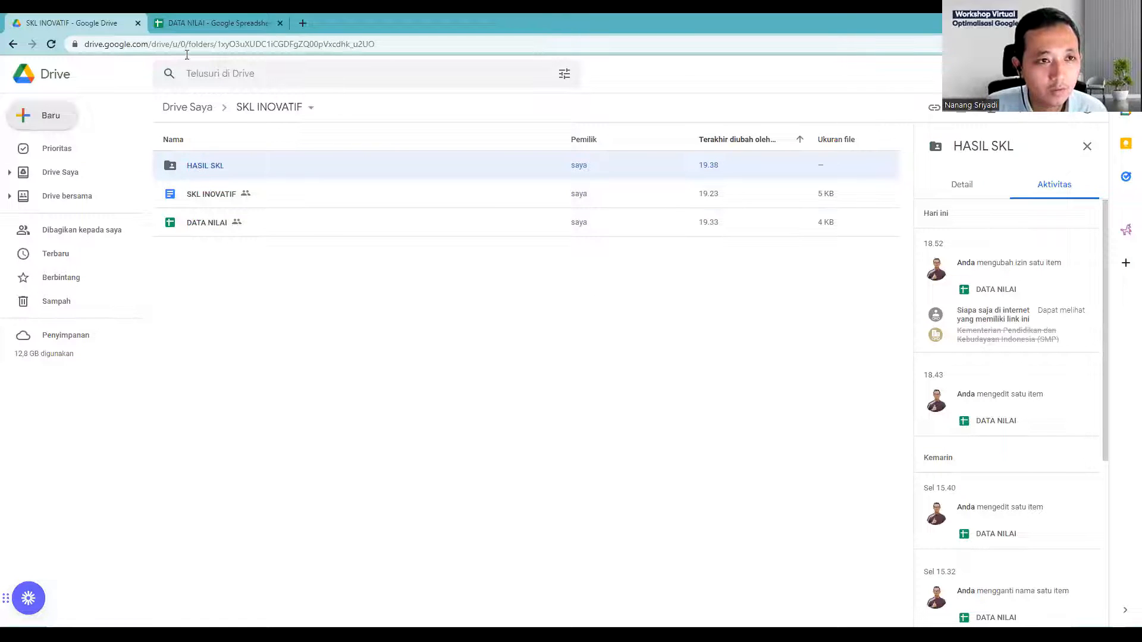
# Return to the DATA NILAI spreadsheet and choose HASIL SKL inside SKL INOVATIF as the merge job's destination folder
pyautogui.click(192, 18)
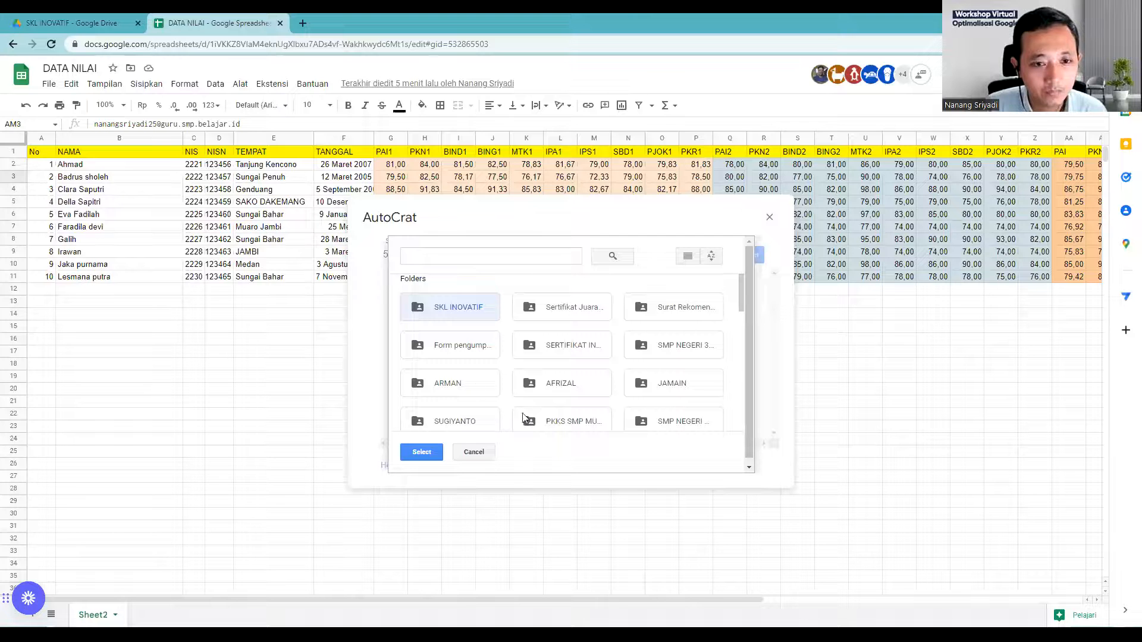
pyautogui.doubleClick(450, 313)
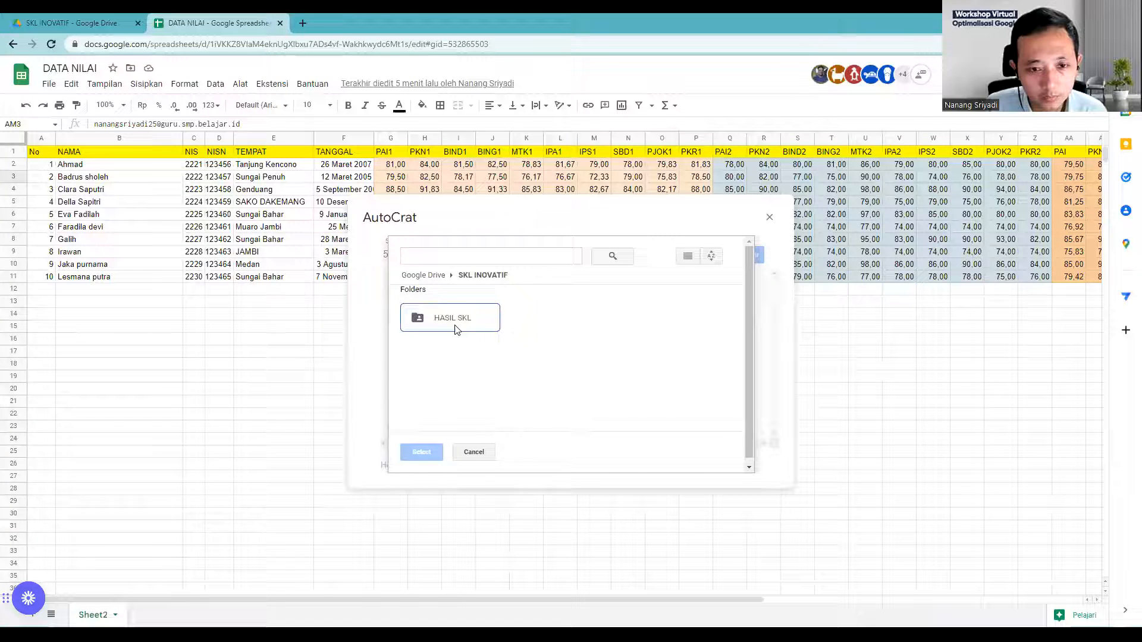
pyautogui.click(448, 324)
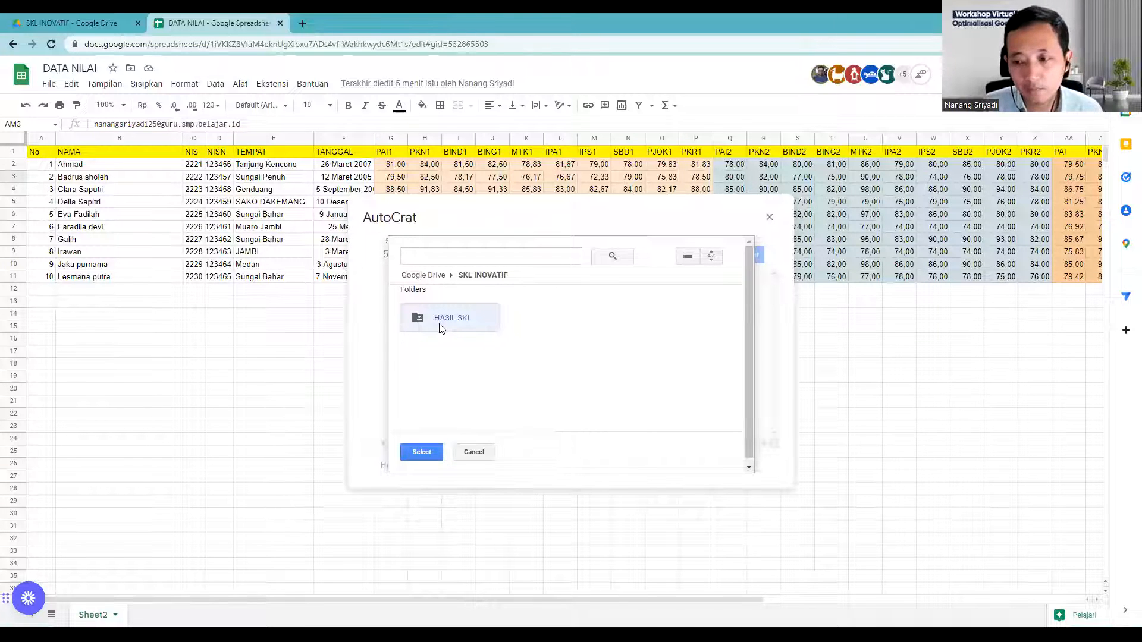
pyautogui.click(424, 450)
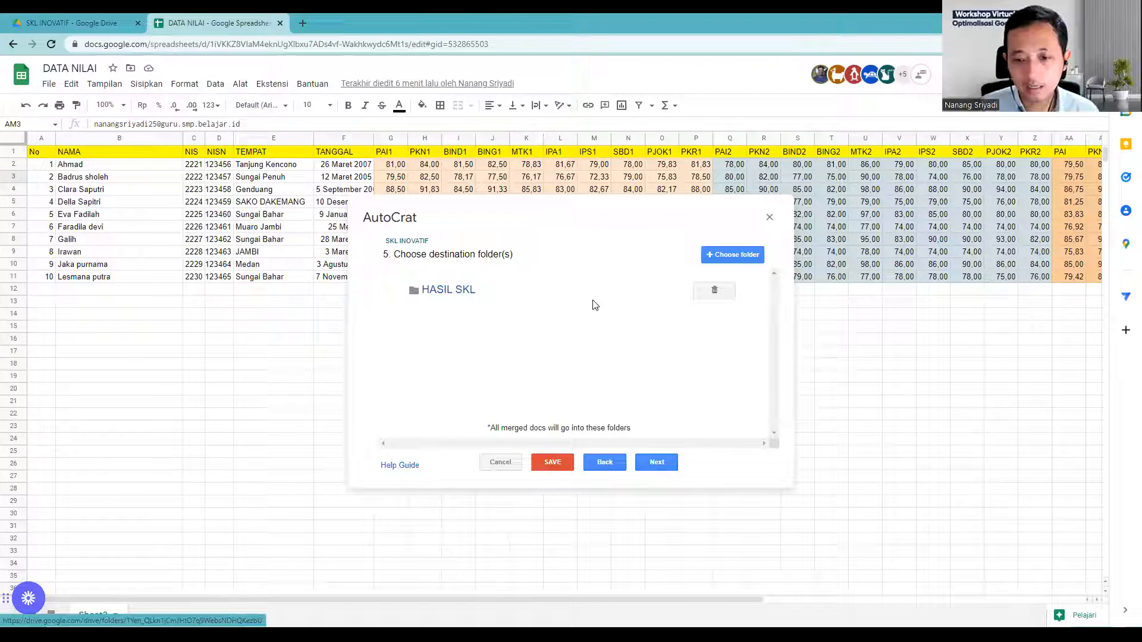
# Advance to the job triggers, leaving the dynamic folder reference and merge condition empty and document sharing set to No
pyautogui.click(658, 464)
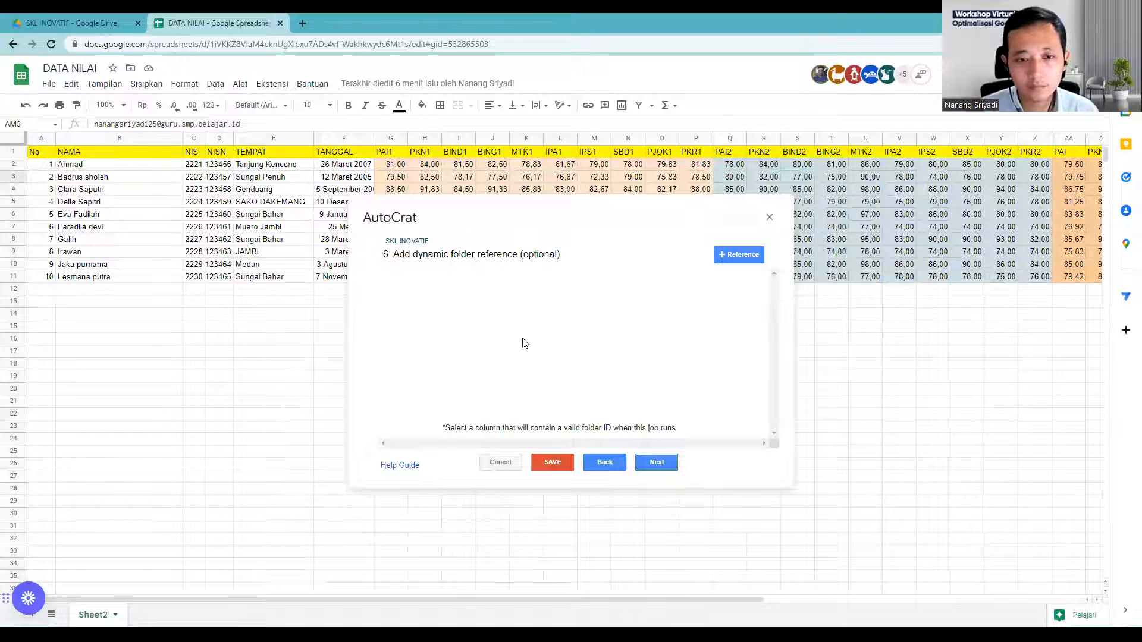
pyautogui.click(658, 463)
pyautogui.click(659, 463)
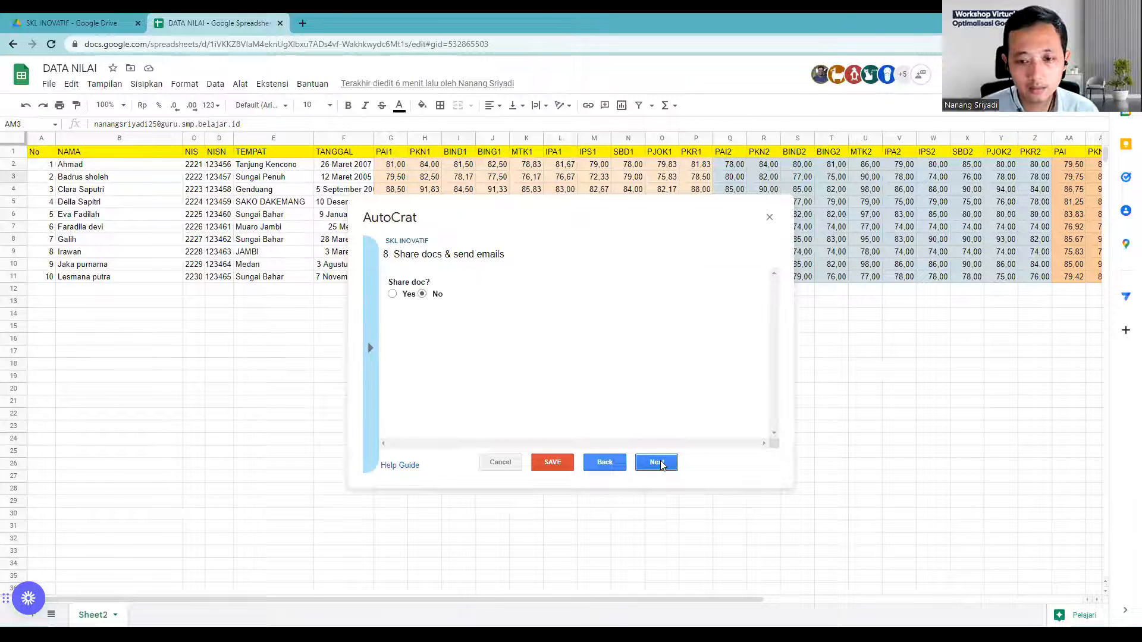
pyautogui.click(655, 463)
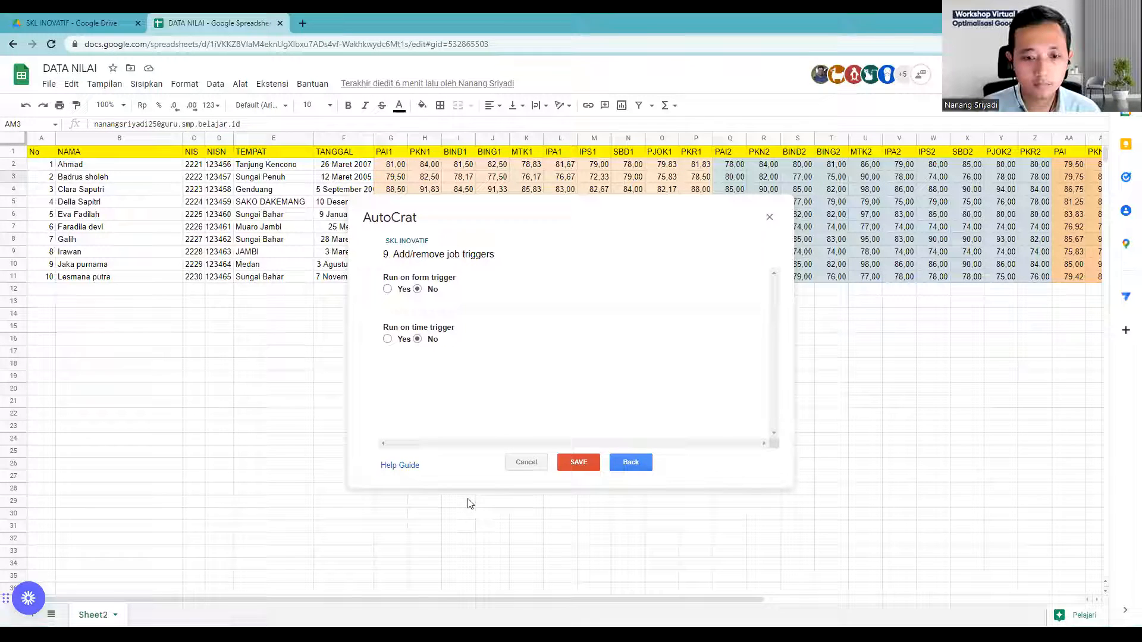
# Go back to the destination folder settings and review each following page up to the job triggers
pyautogui.click(615, 466)
pyautogui.click(614, 466)
pyautogui.click(614, 465)
pyautogui.click(614, 465)
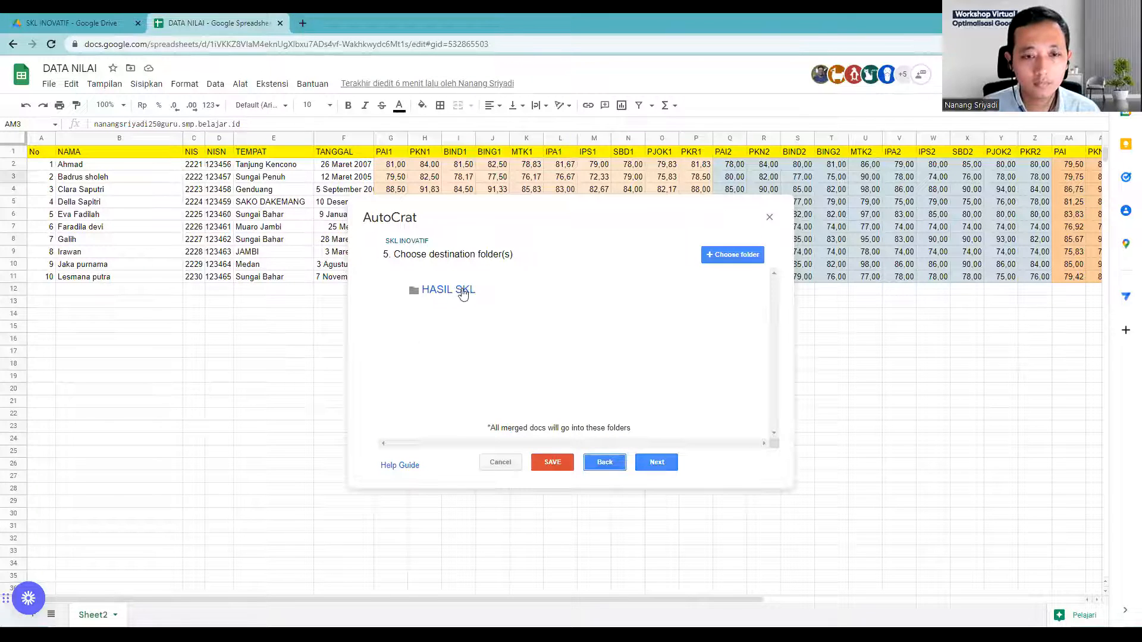
pyautogui.click(656, 463)
pyautogui.click(656, 463)
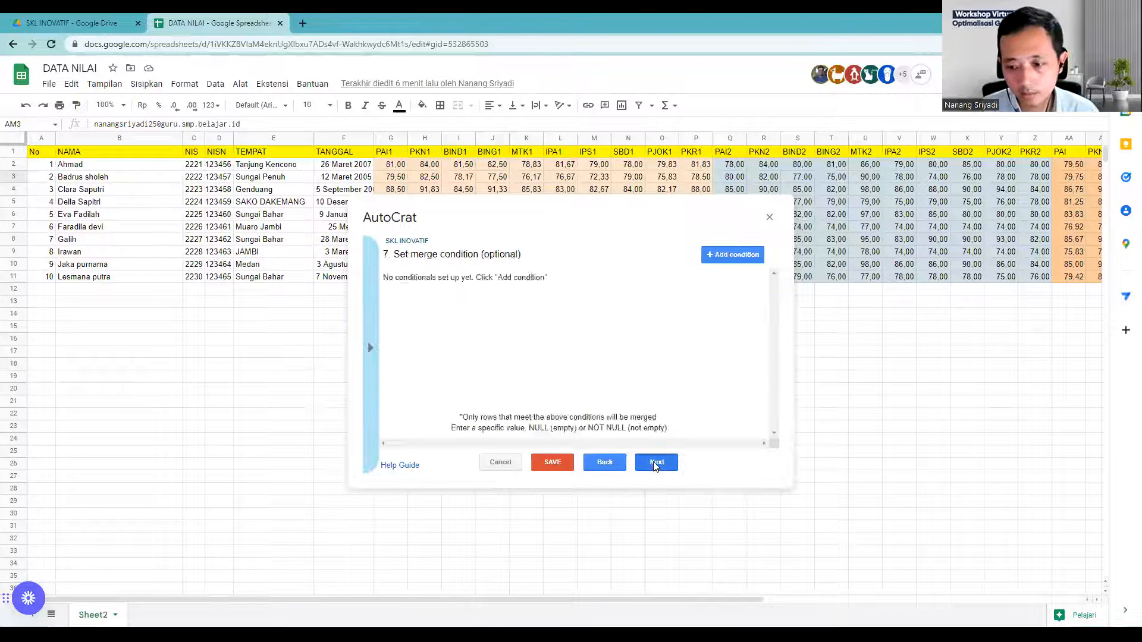
pyautogui.click(657, 462)
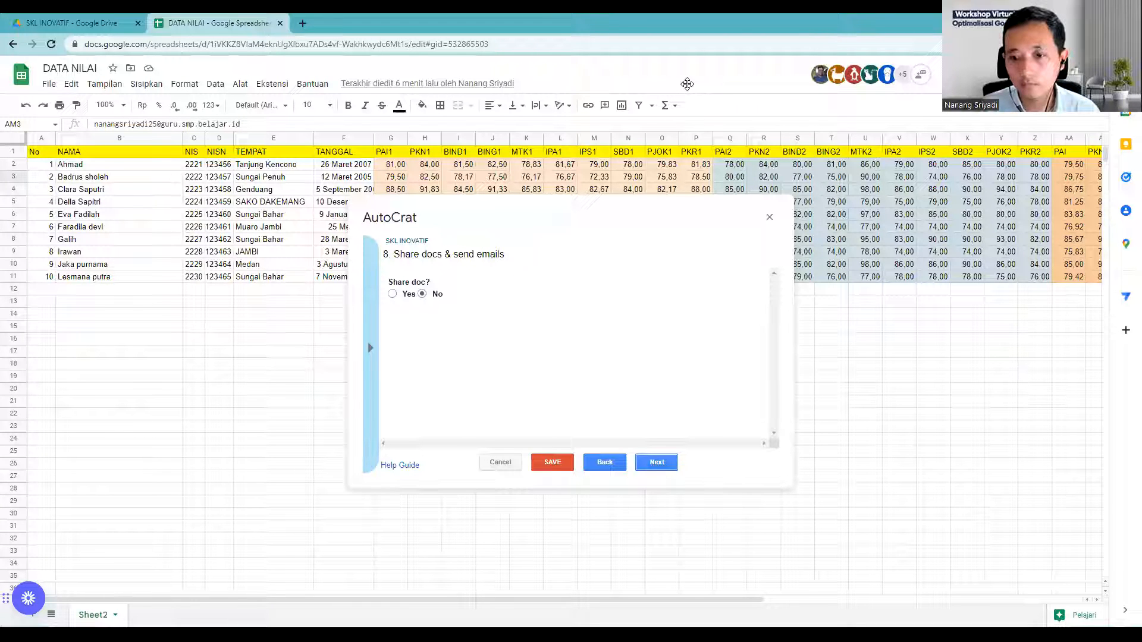
pyautogui.click(668, 463)
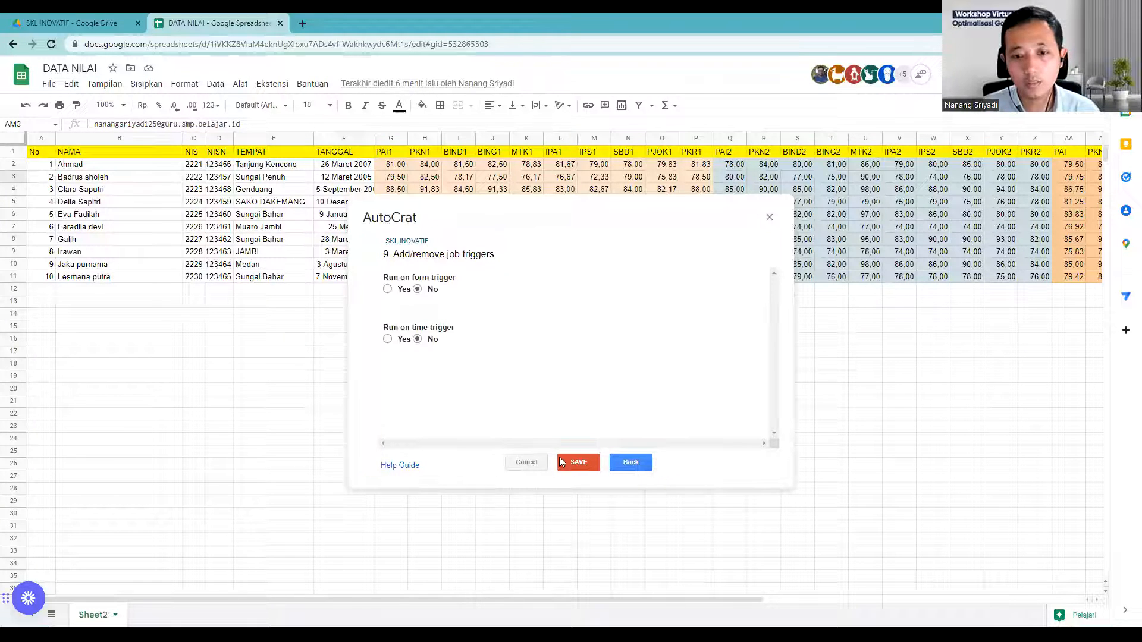
# Go back to the dynamic folder reference, leave it empty, and continue to the merge condition settings
pyautogui.click(648, 465)
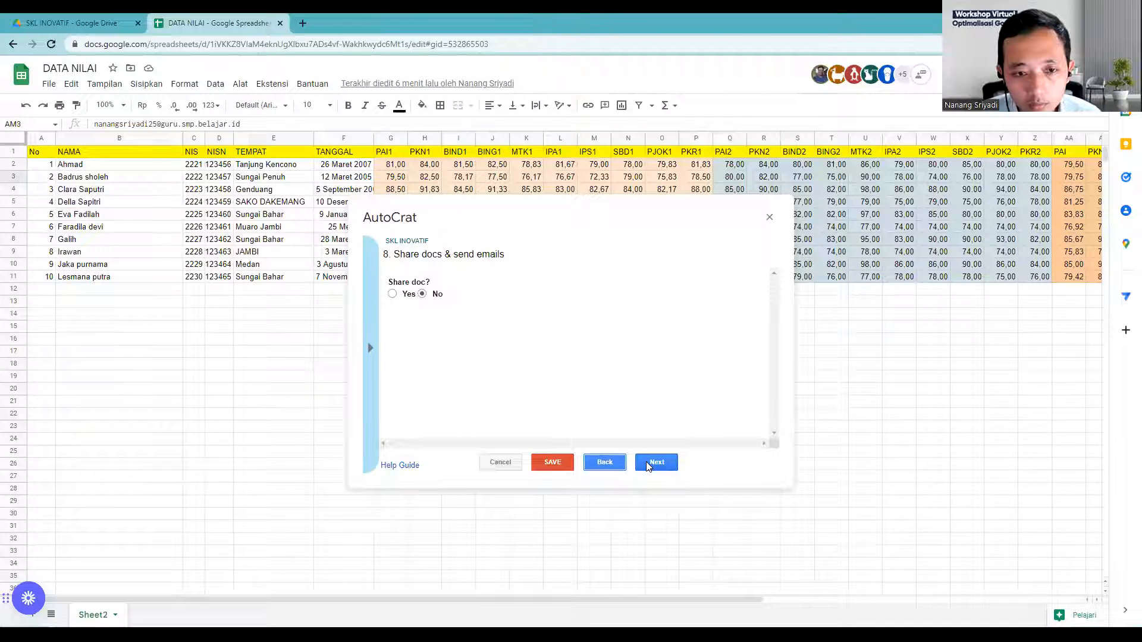
pyautogui.click(605, 463)
pyautogui.click(605, 464)
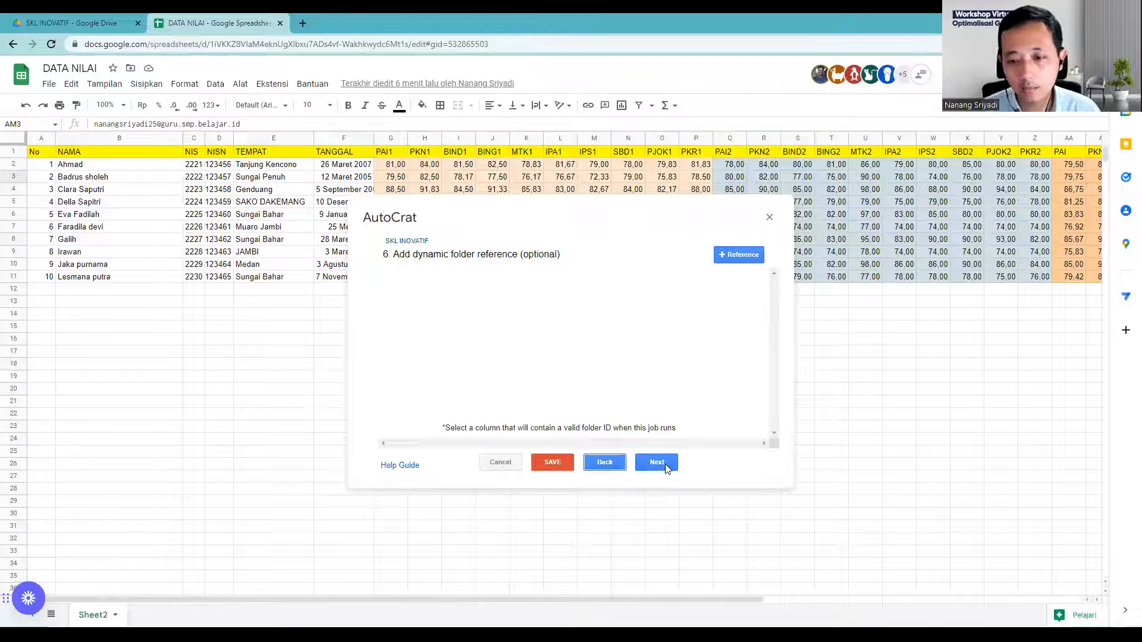
pyautogui.click(665, 462)
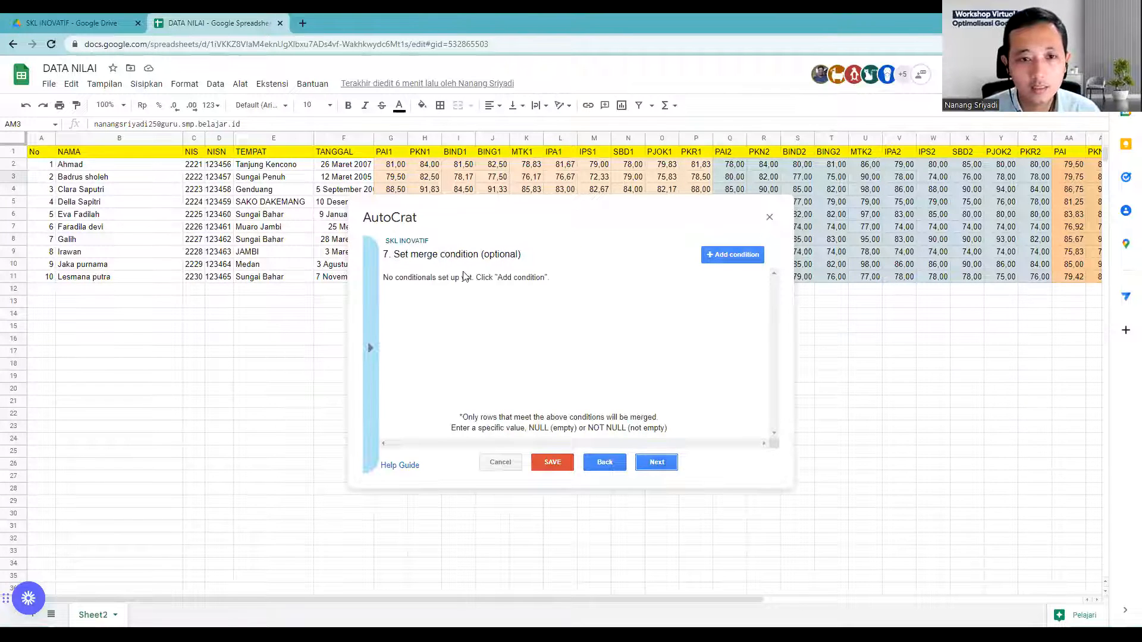
# Add a merge condition, remove it again, and continue to the document sharing and email settings
pyautogui.click(728, 256)
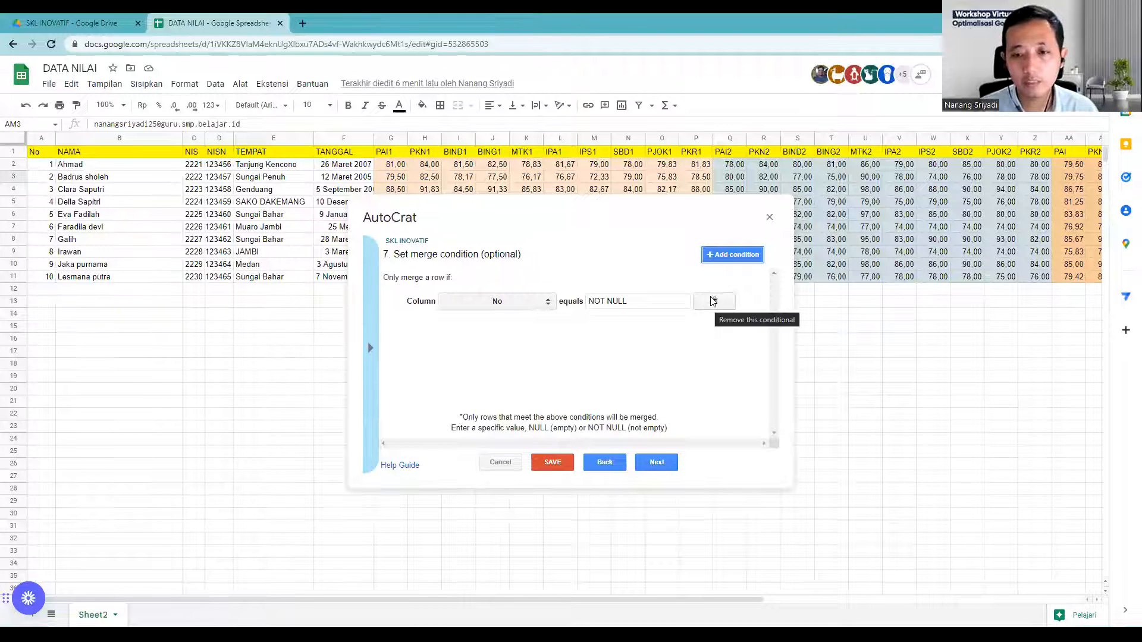
pyautogui.click(714, 301)
pyautogui.click(736, 335)
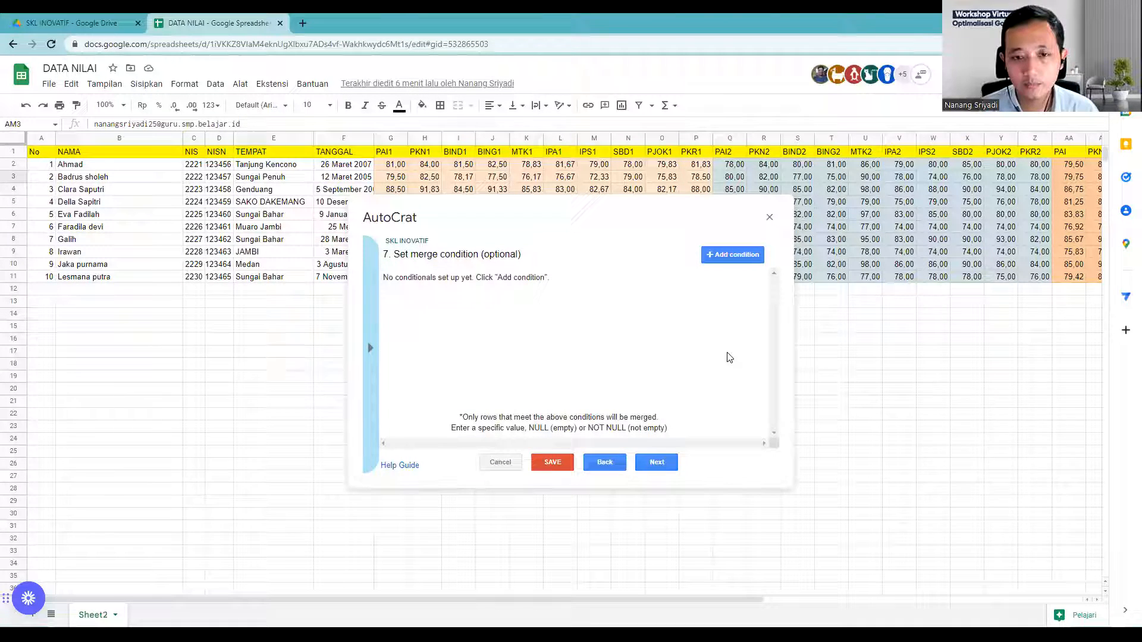
pyautogui.click(657, 469)
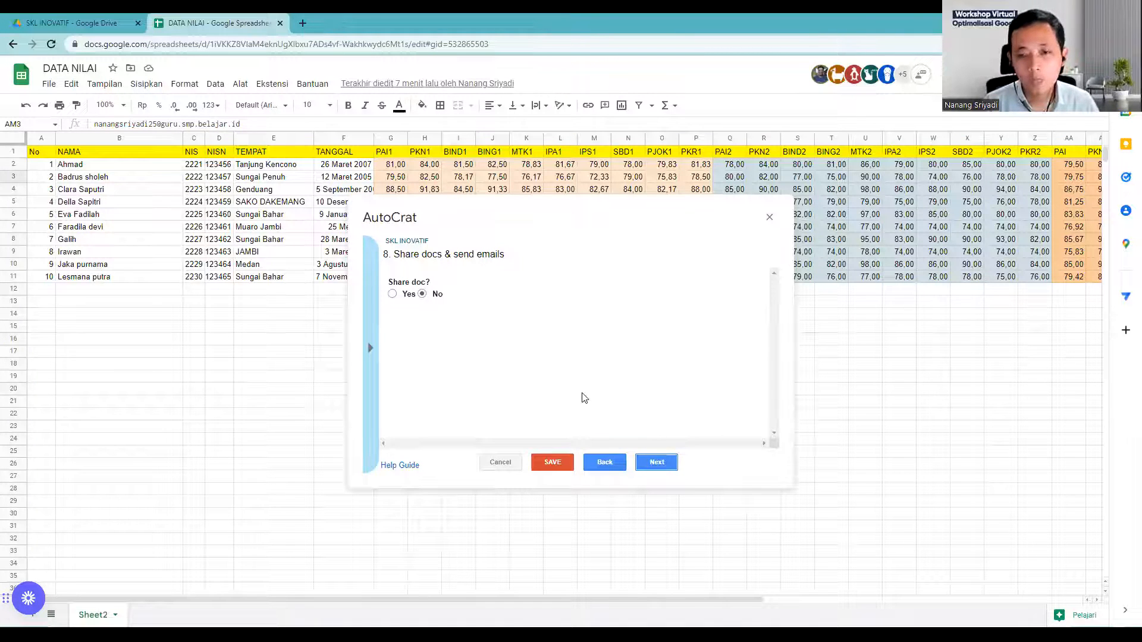
# Turn on document sharing for the job and locate the EMAIL column header in the grade sheet
pyautogui.click(393, 293)
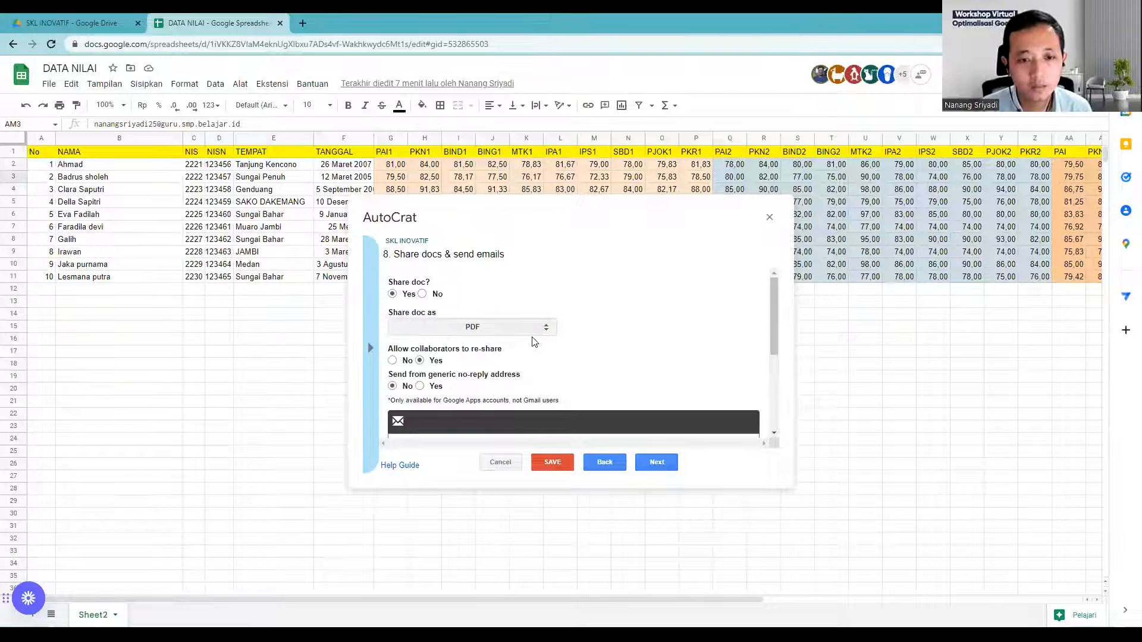
pyautogui.scroll(-1, 535, 331)
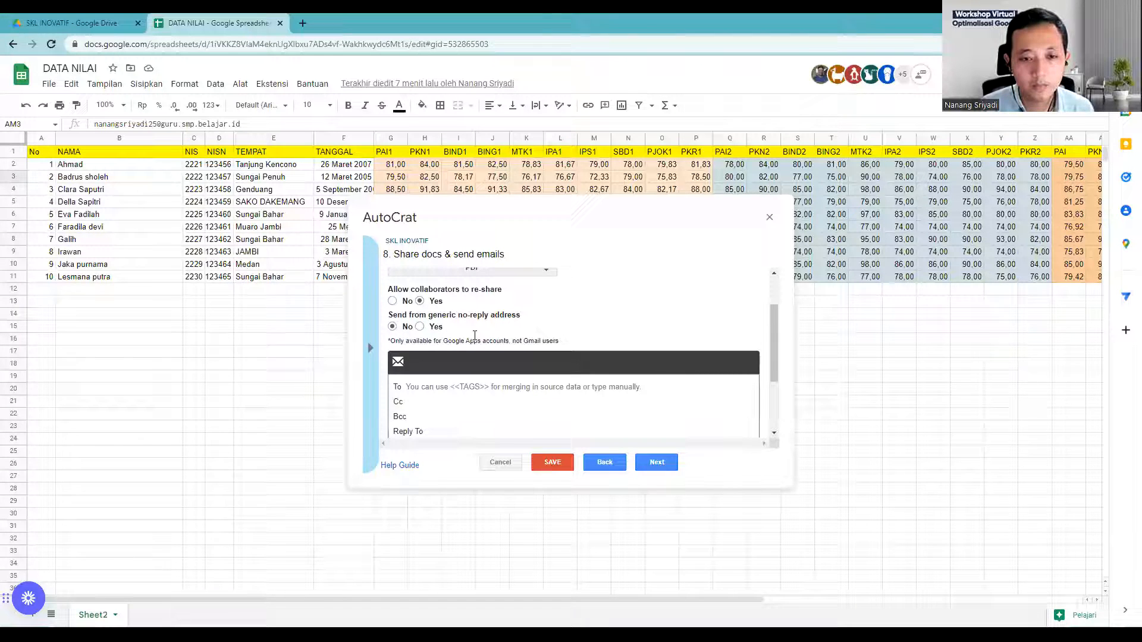
pyautogui.scroll(-1, 474, 336)
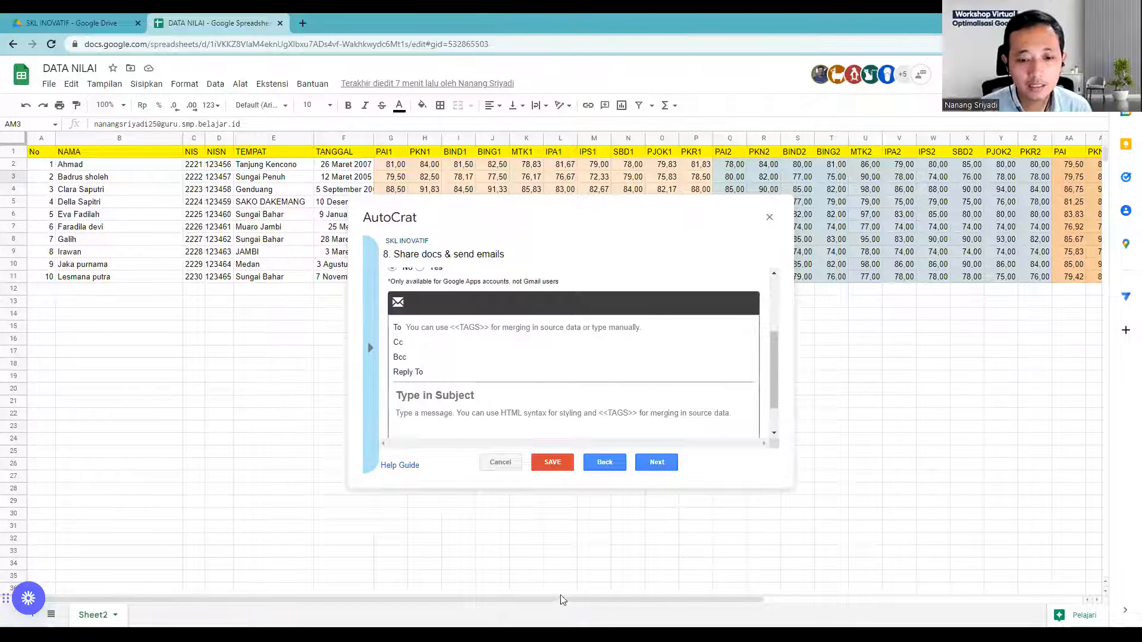
pyautogui.moveTo(528, 601); pyautogui.dragTo(915, 551)
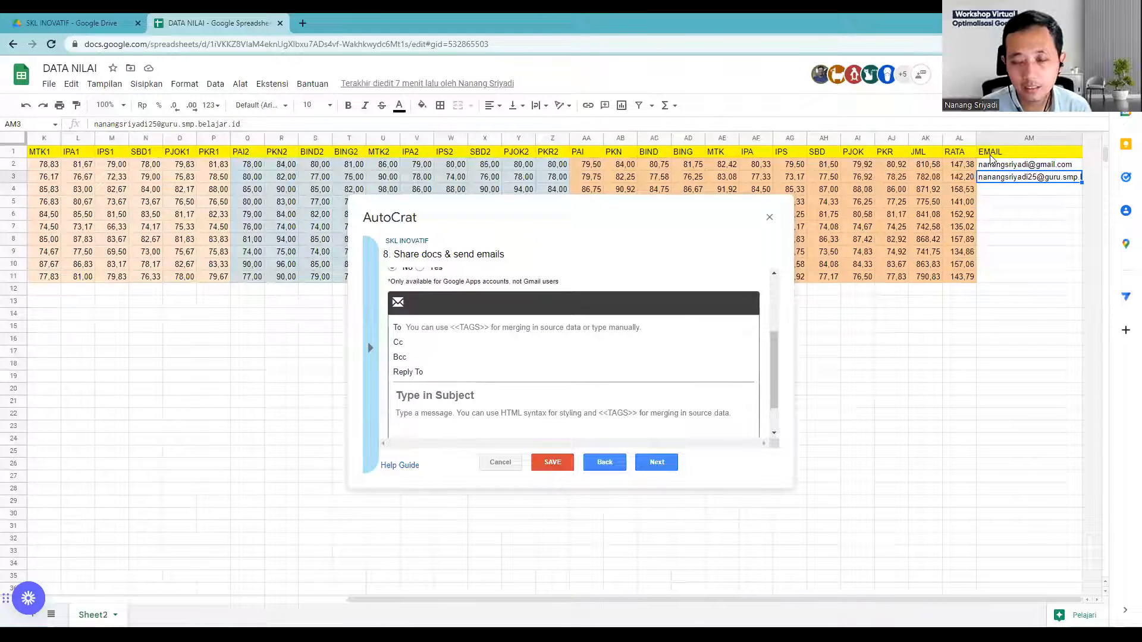
pyautogui.moveTo(1011, 153); pyautogui.dragTo(1001, 279)
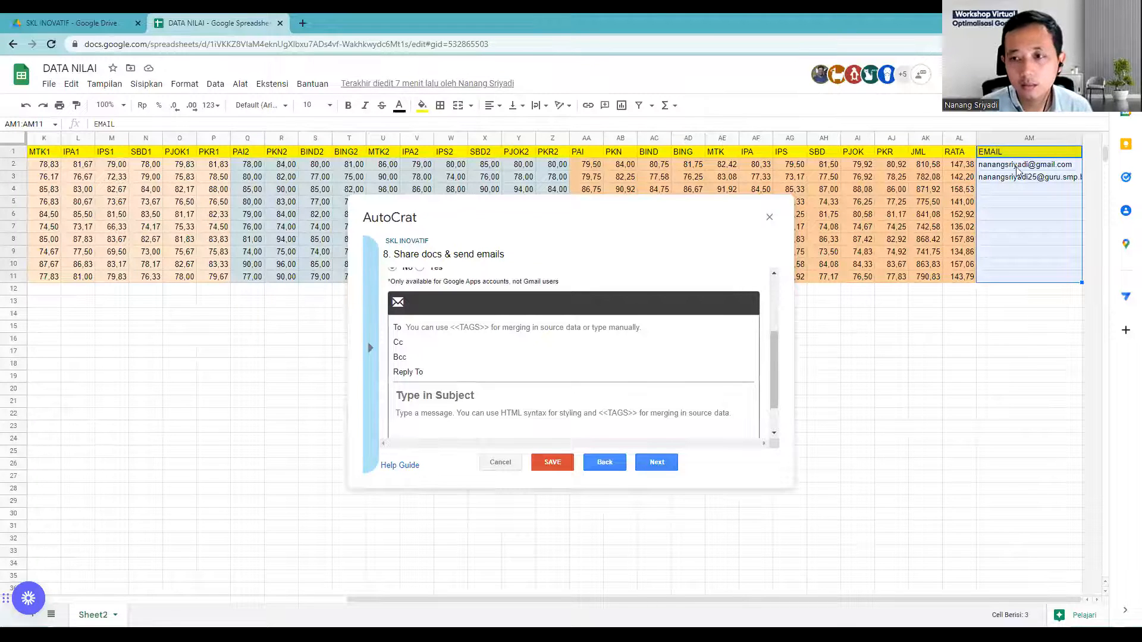
pyautogui.click(1004, 152)
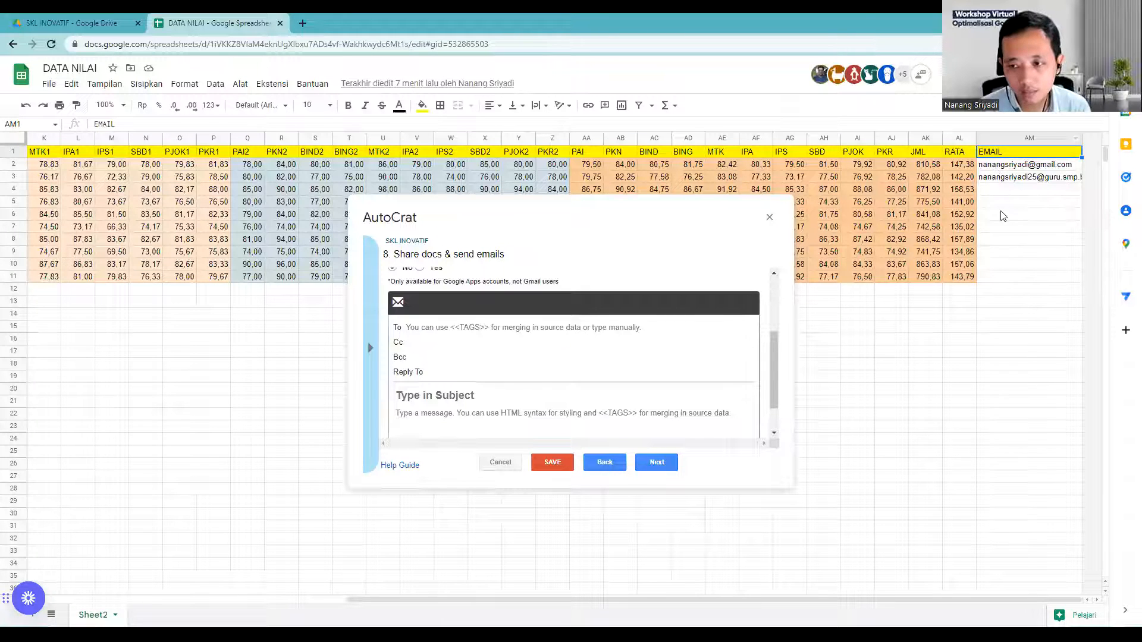
# Set the recipient of the job's email to the merge tag <<EMAIL>>
pyautogui.click(424, 327)
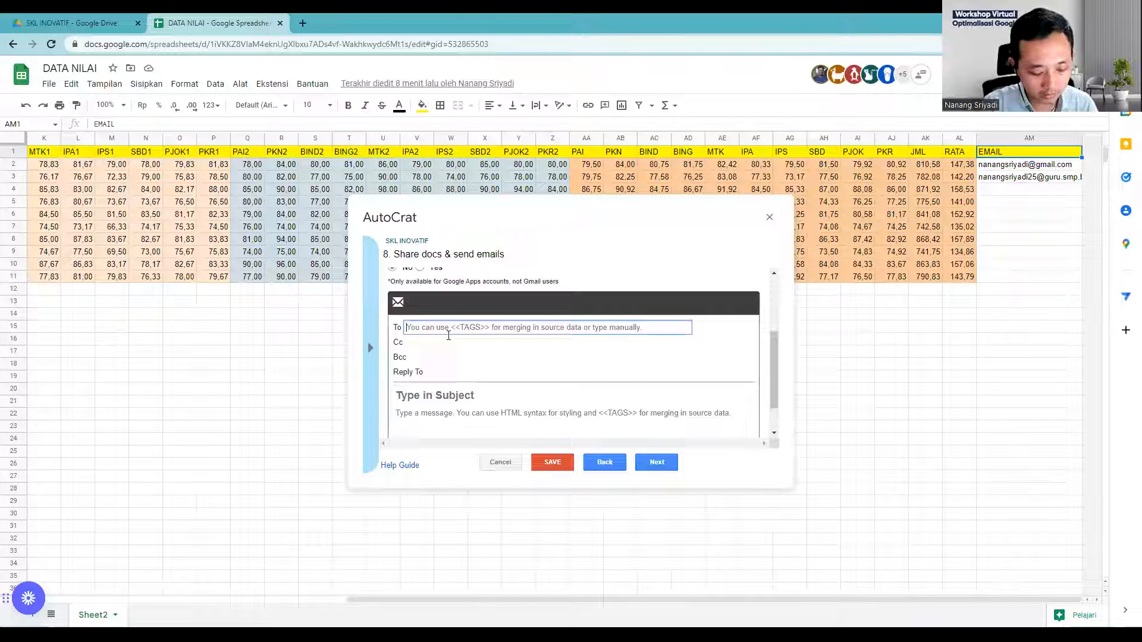
pyautogui.write('<<')
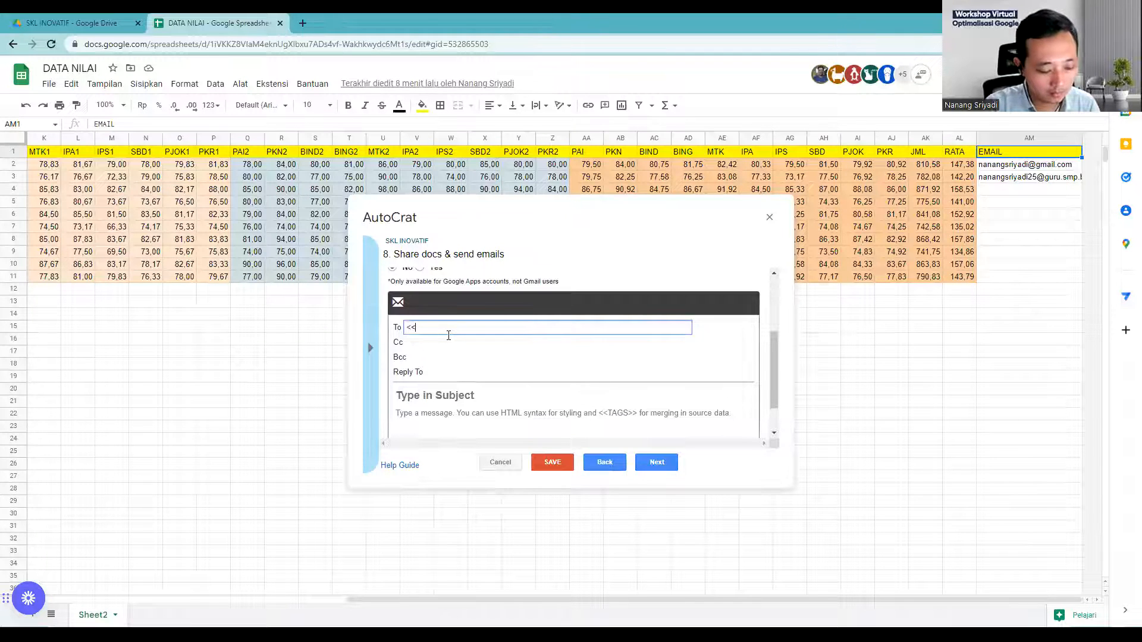
pyautogui.write('EMAIL>>')
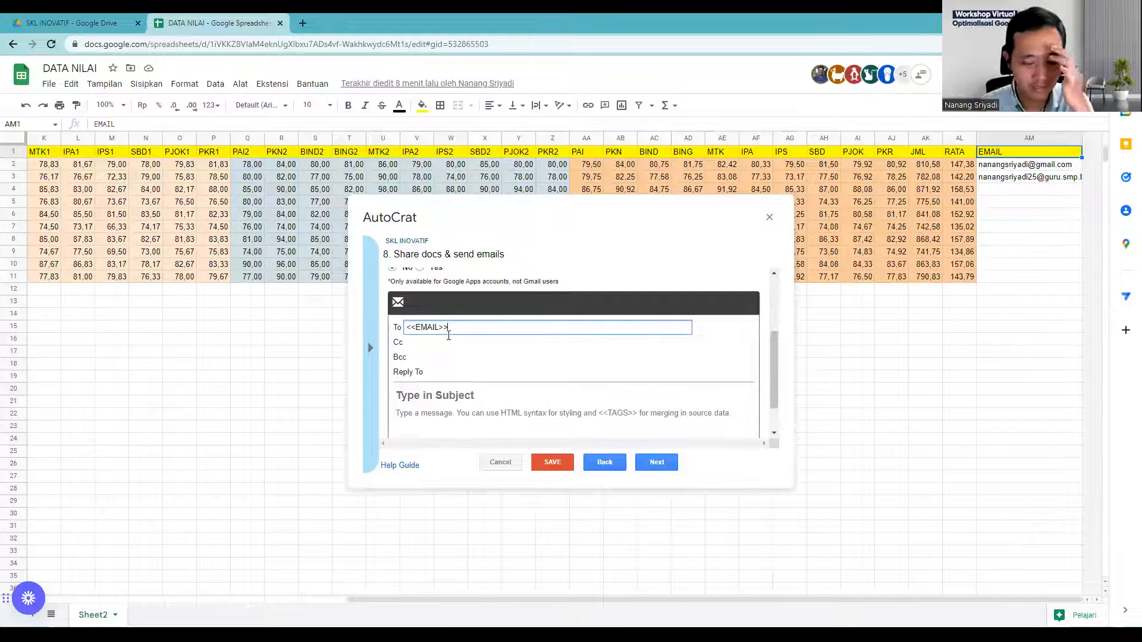
pyautogui.moveTo(448, 327); pyautogui.dragTo(407, 329)
# Set the email subject to "SKL <<NAMA>>"
pyautogui.click(448, 395)
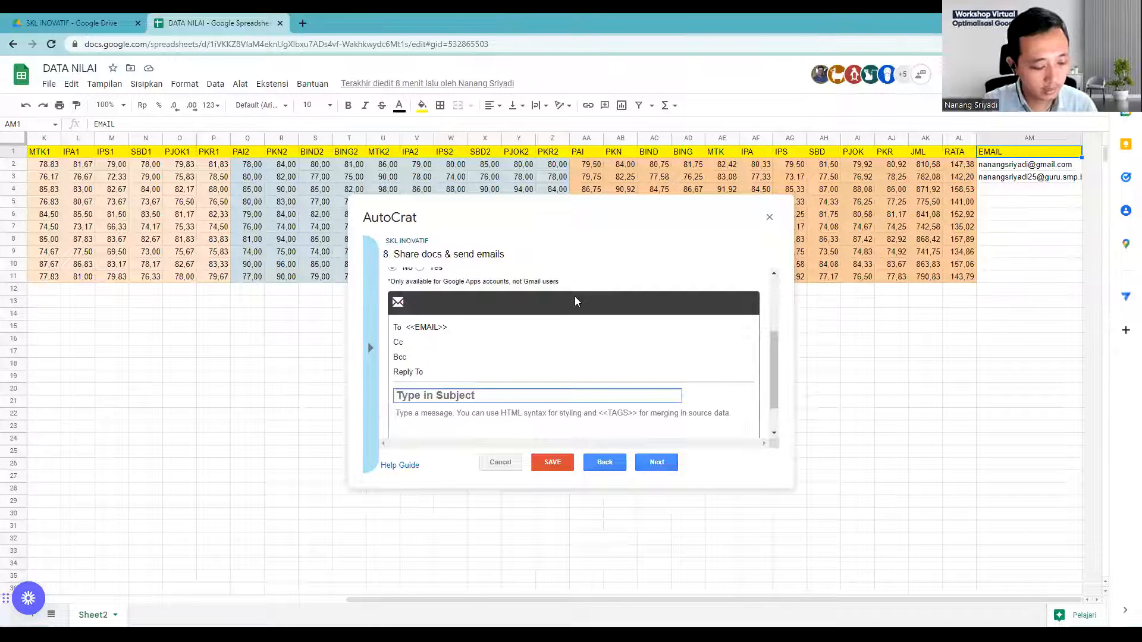
pyautogui.write('SKL ')
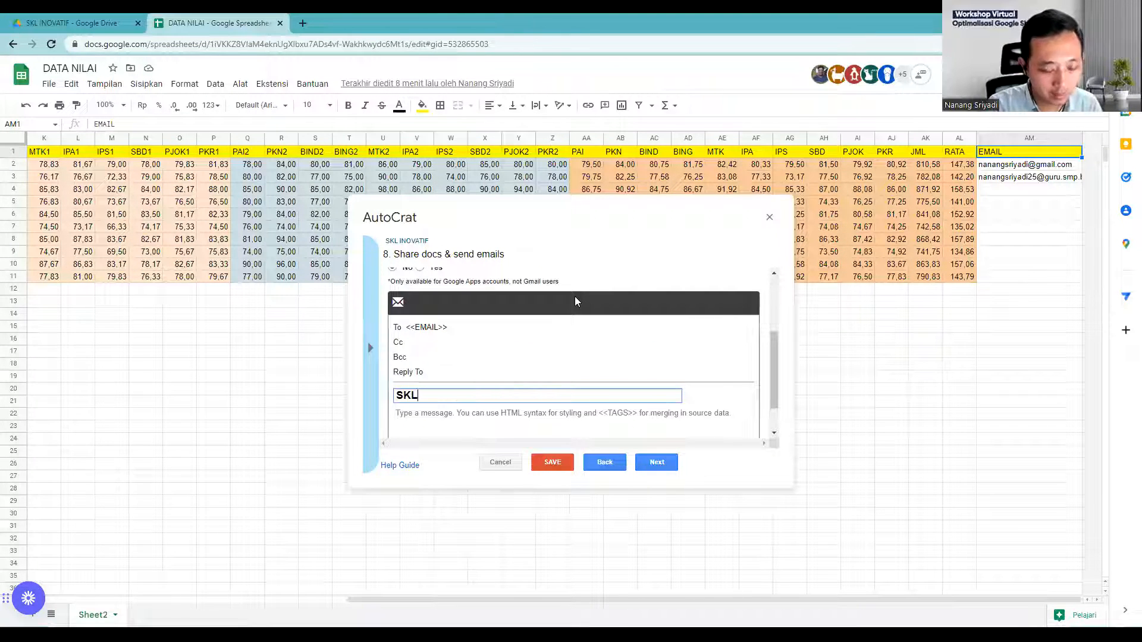
pyautogui.write('<<NAMA')
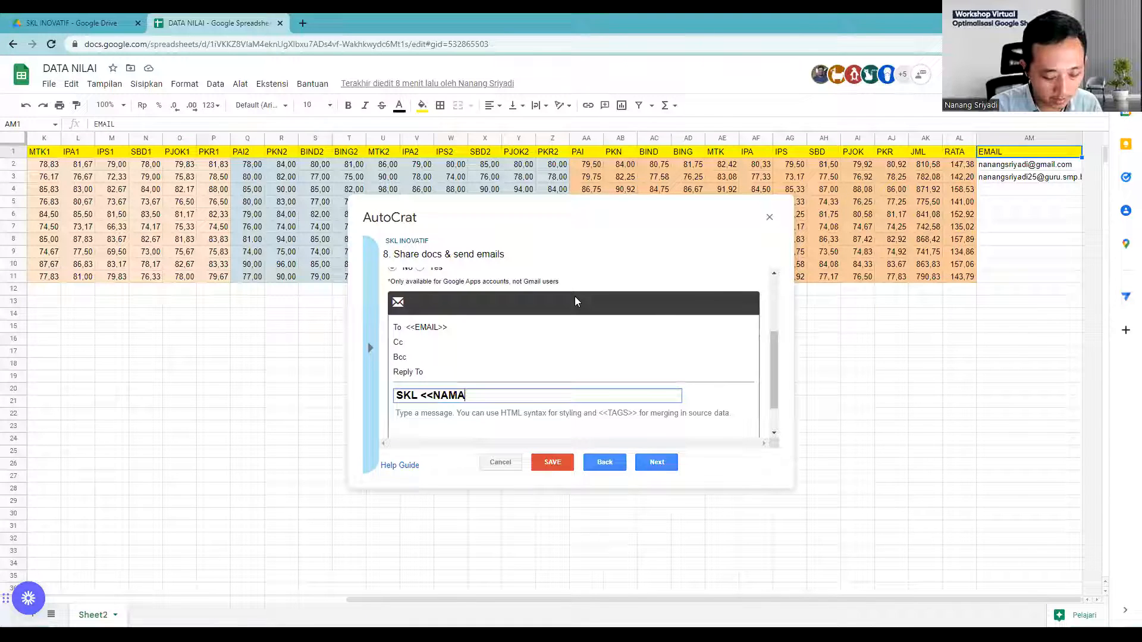
pyautogui.write('>>')
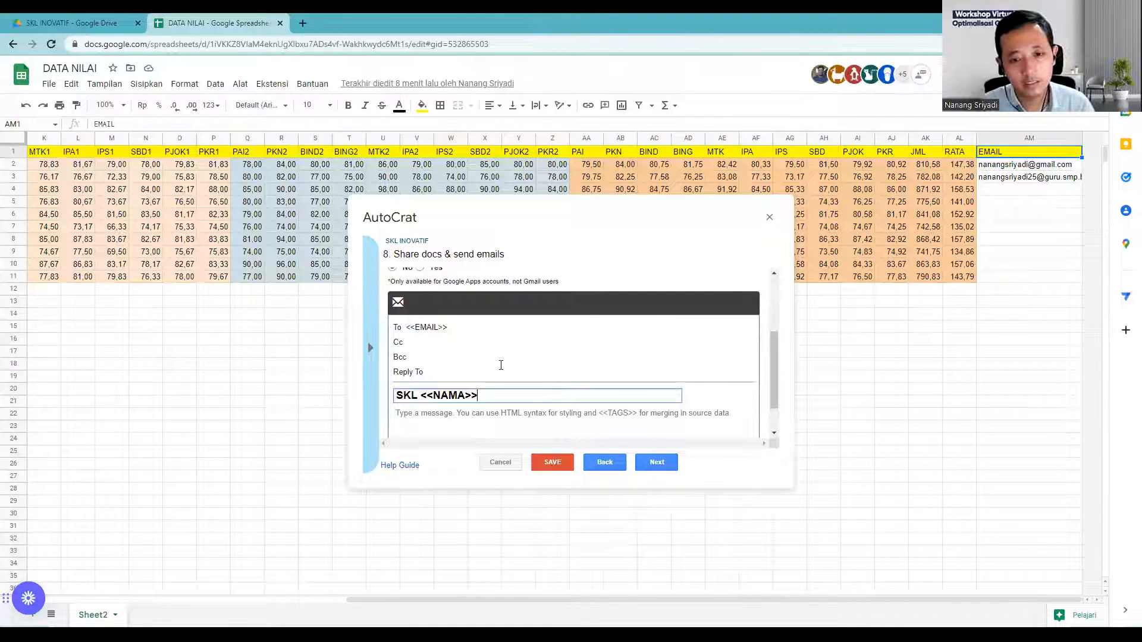
# Write the email message "Berikut kami lampirkan SKL untuk dapat digunakan."
pyautogui.click(508, 417)
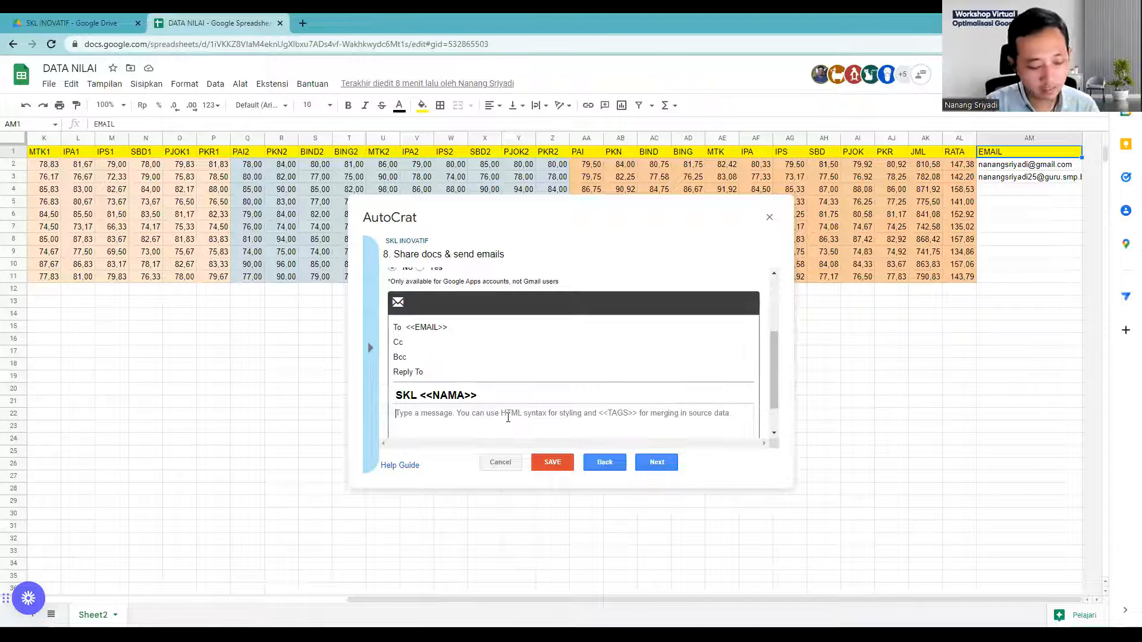
pyautogui.write('B')
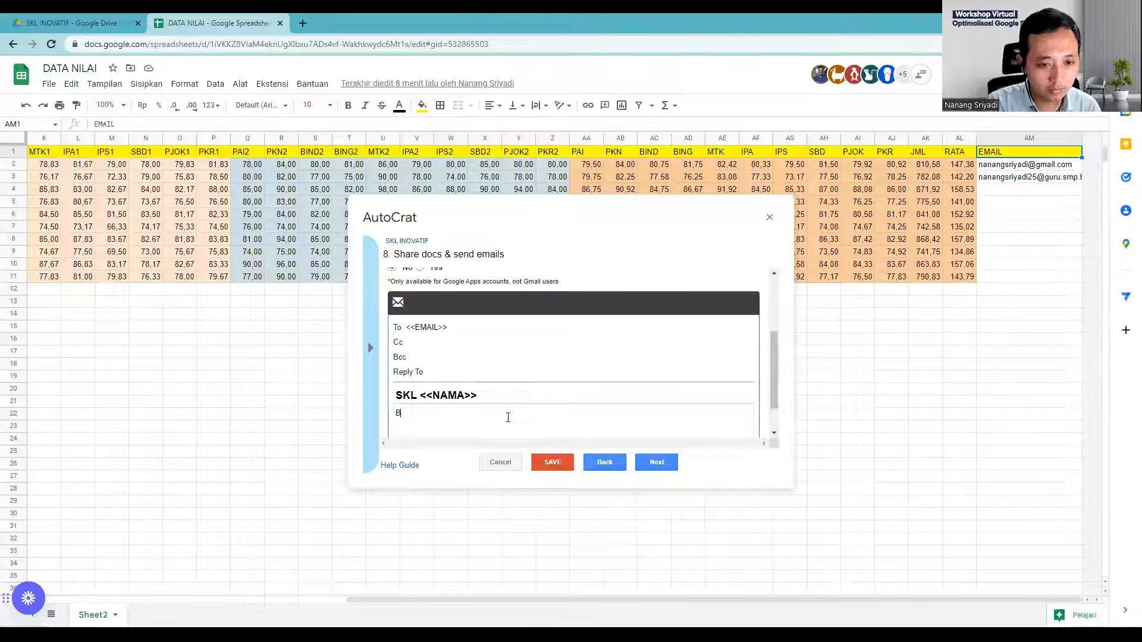
pyautogui.write('erikut kami')
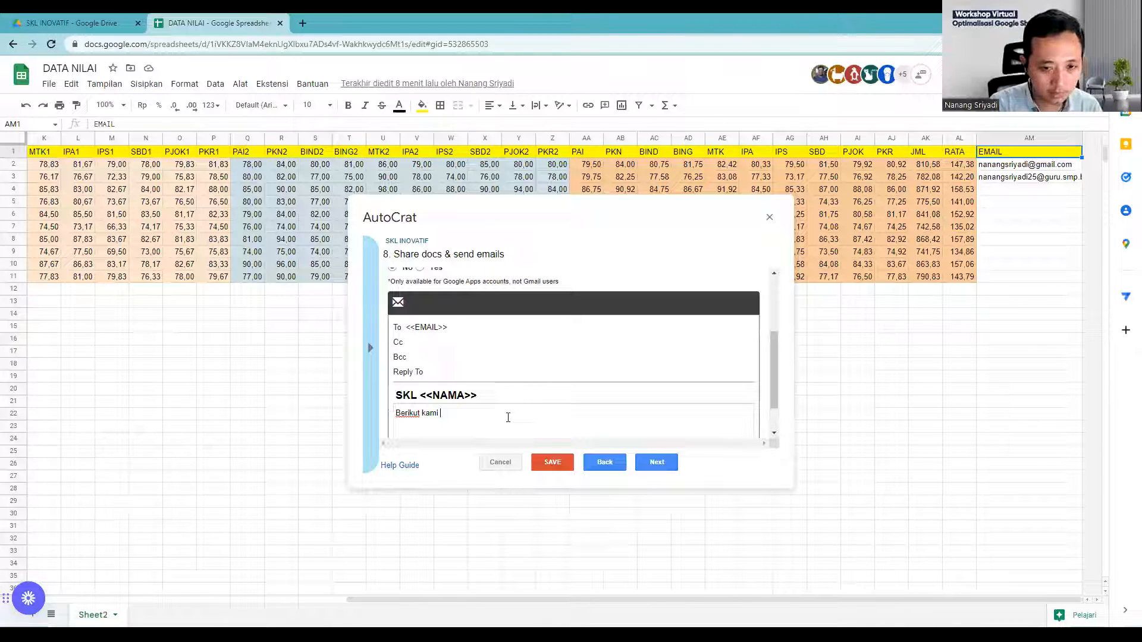
pyautogui.write('lampirkan SKL untuk dapat digunakan')
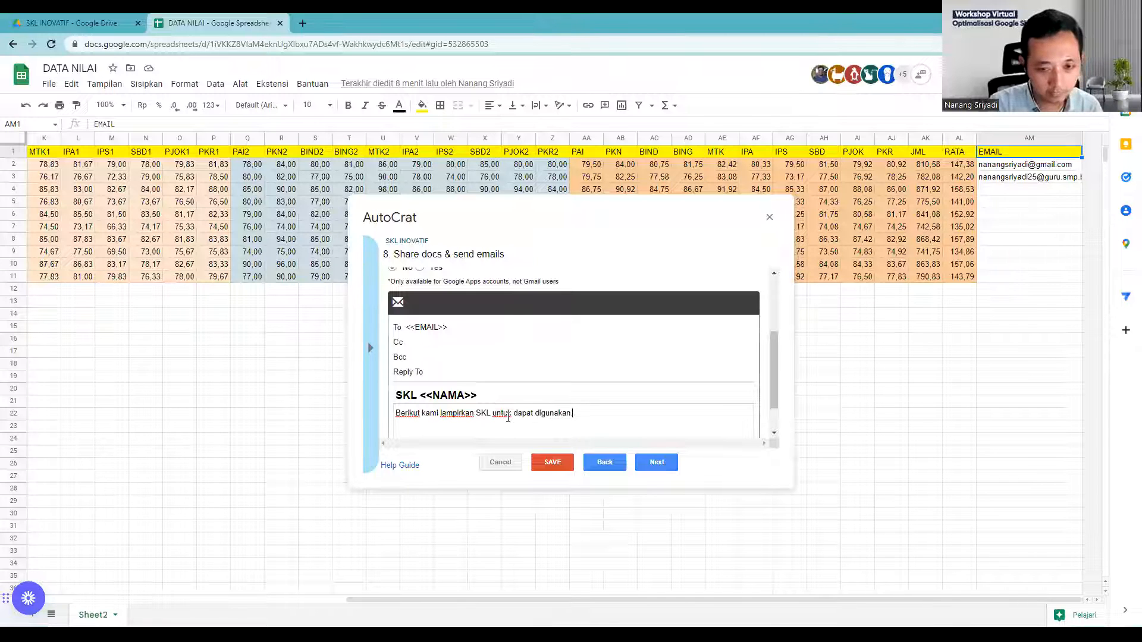
# Review the recipient tag, subject and message of the email along with the other sharing settings
pyautogui.moveTo(447, 328); pyautogui.dragTo(405, 328)
pyautogui.moveTo(488, 397); pyautogui.dragTo(395, 396)
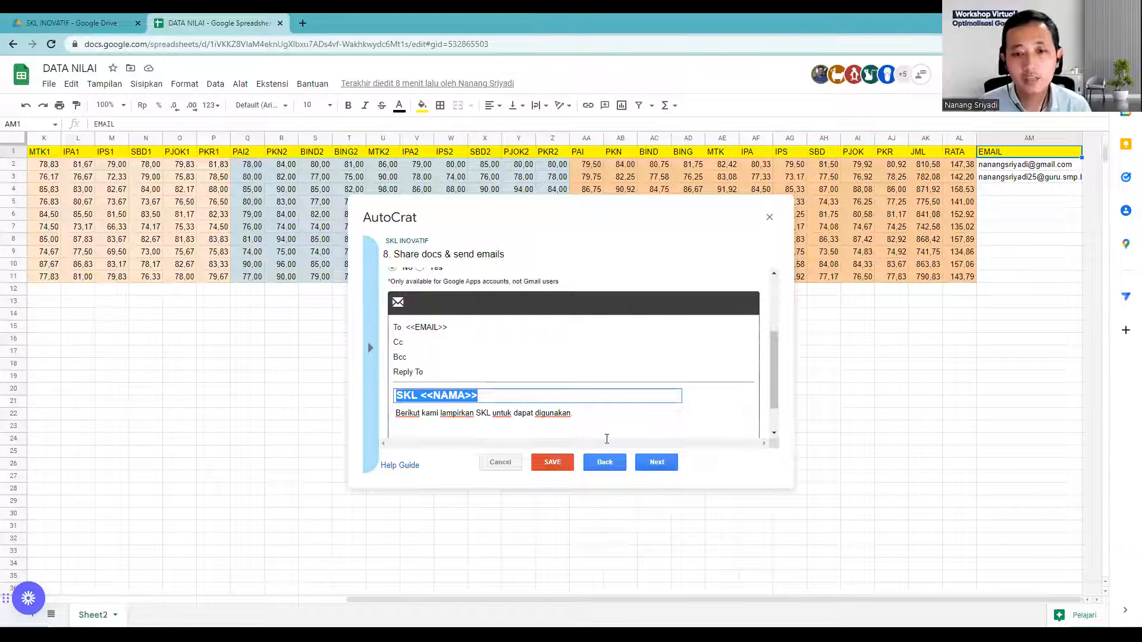
pyautogui.click(593, 420)
pyautogui.moveTo(536, 418); pyautogui.dragTo(397, 417)
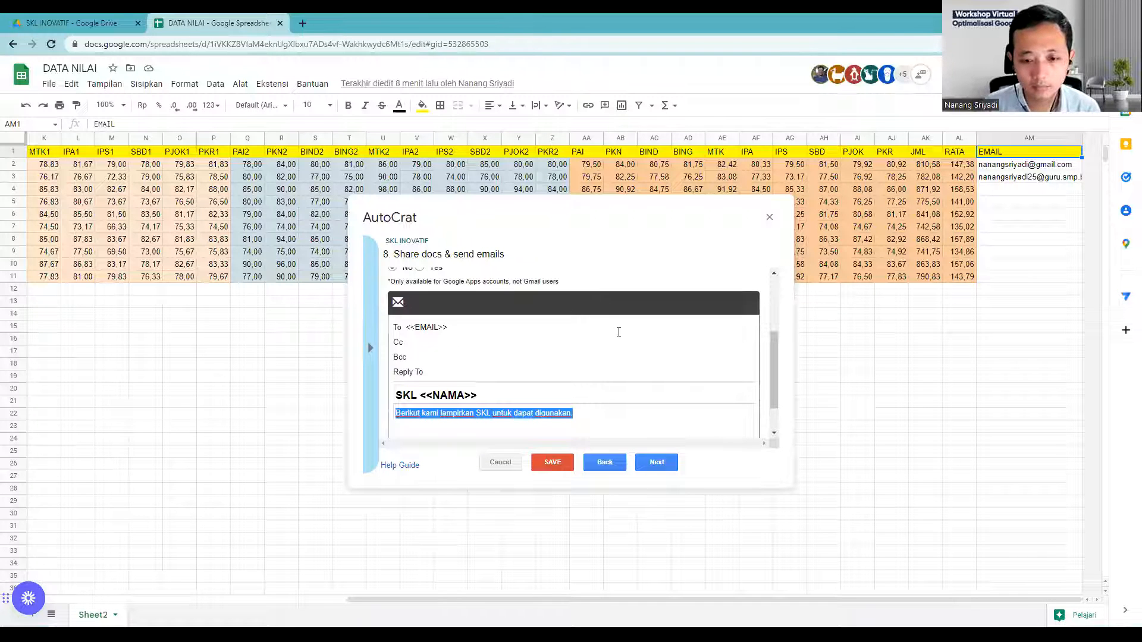
pyautogui.scroll(-1, 619, 336)
pyautogui.scroll(3, 618, 340)
pyautogui.scroll(-3, 618, 340)
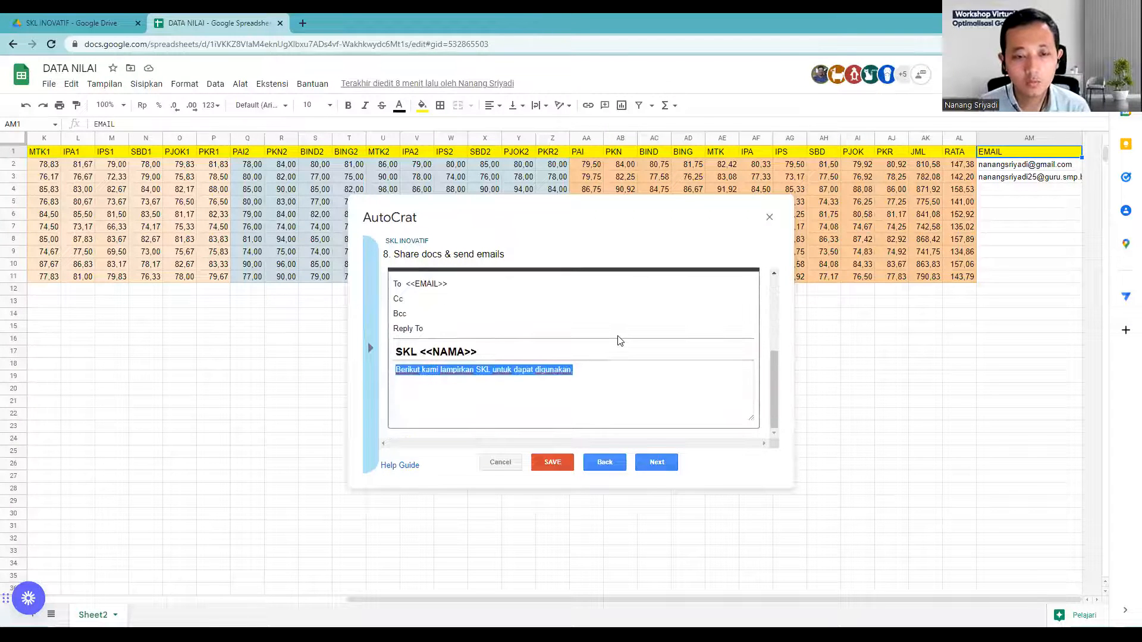
# Save the job with the form and time triggers left at No, and run the SKL INOVATIF job
pyautogui.click(667, 464)
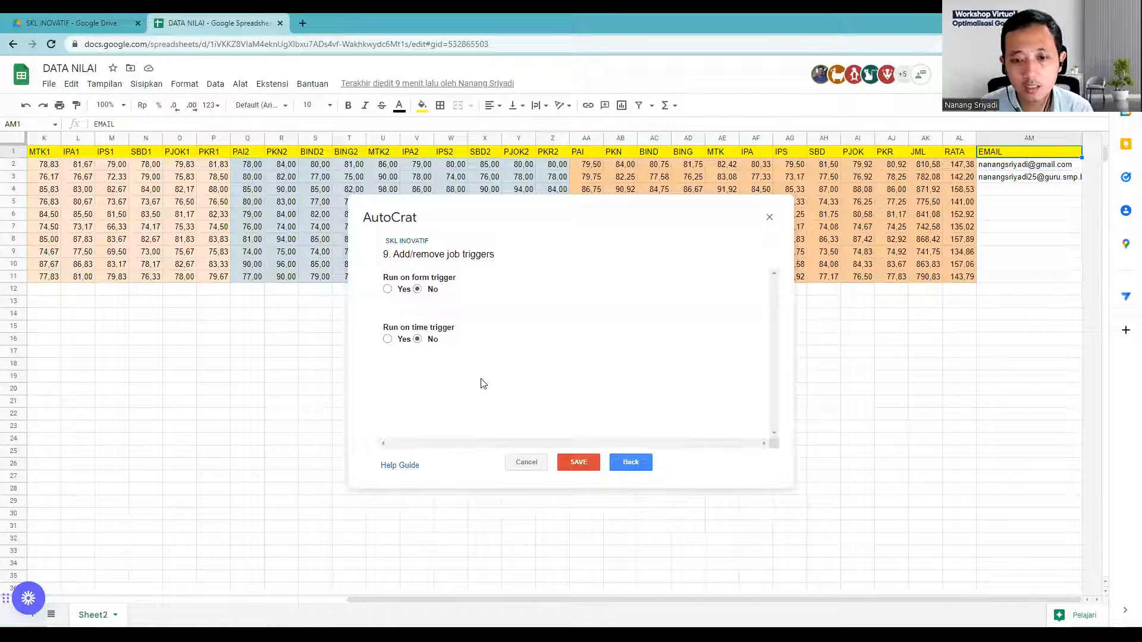
pyautogui.click(580, 462)
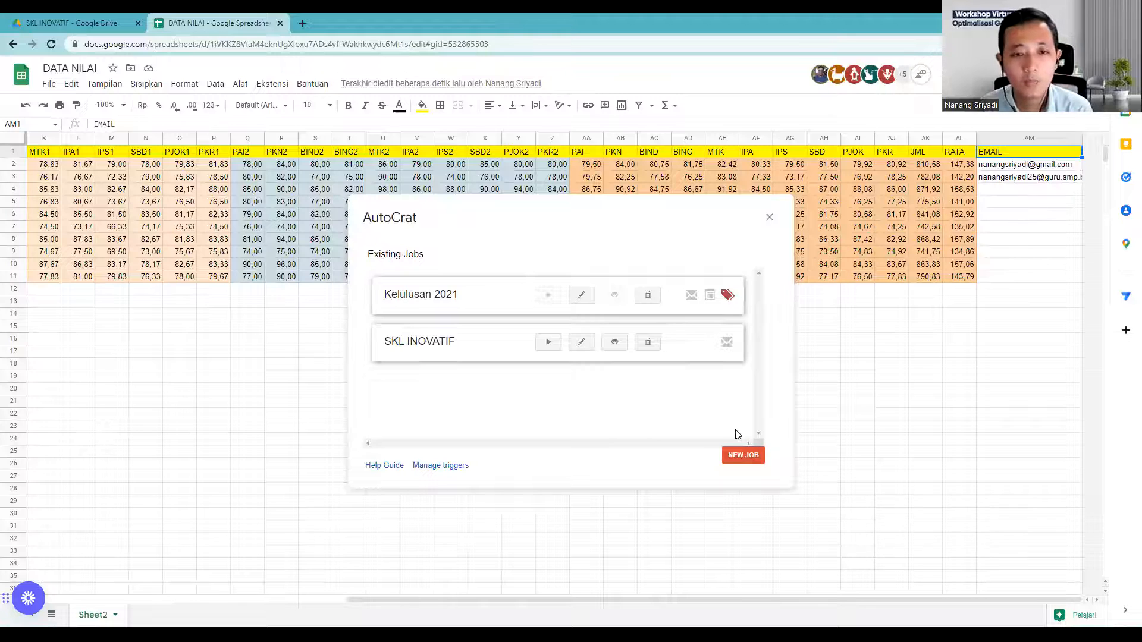
pyautogui.click(549, 343)
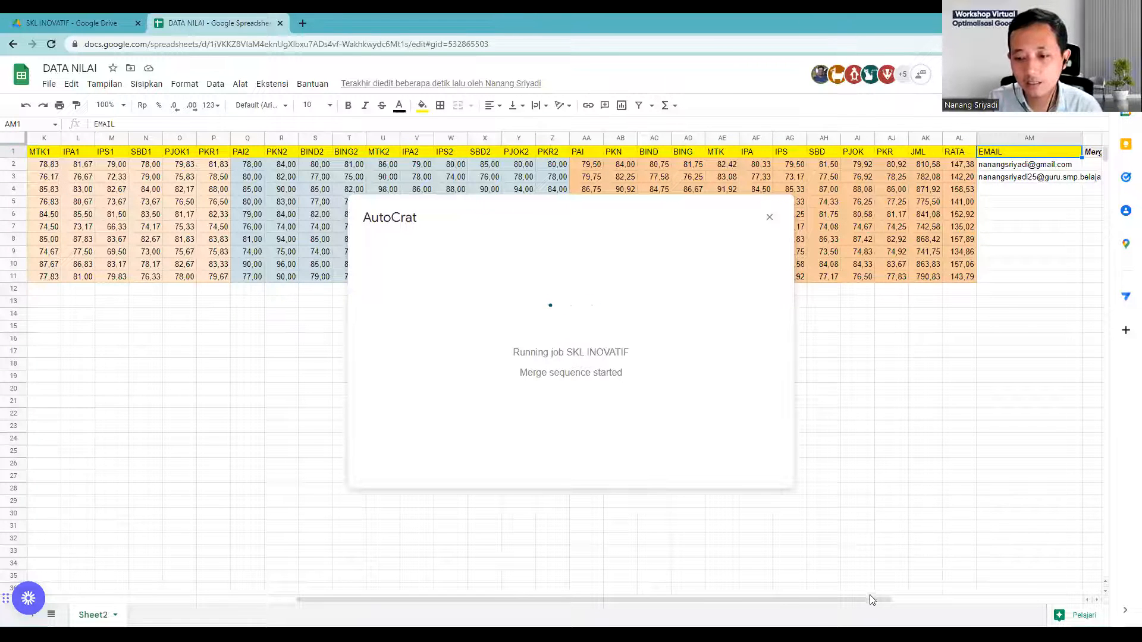
# Examine the new merge result columns and read the first student's document merge status, including the email entry
pyautogui.moveTo(872, 600); pyautogui.dragTo(1066, 604)
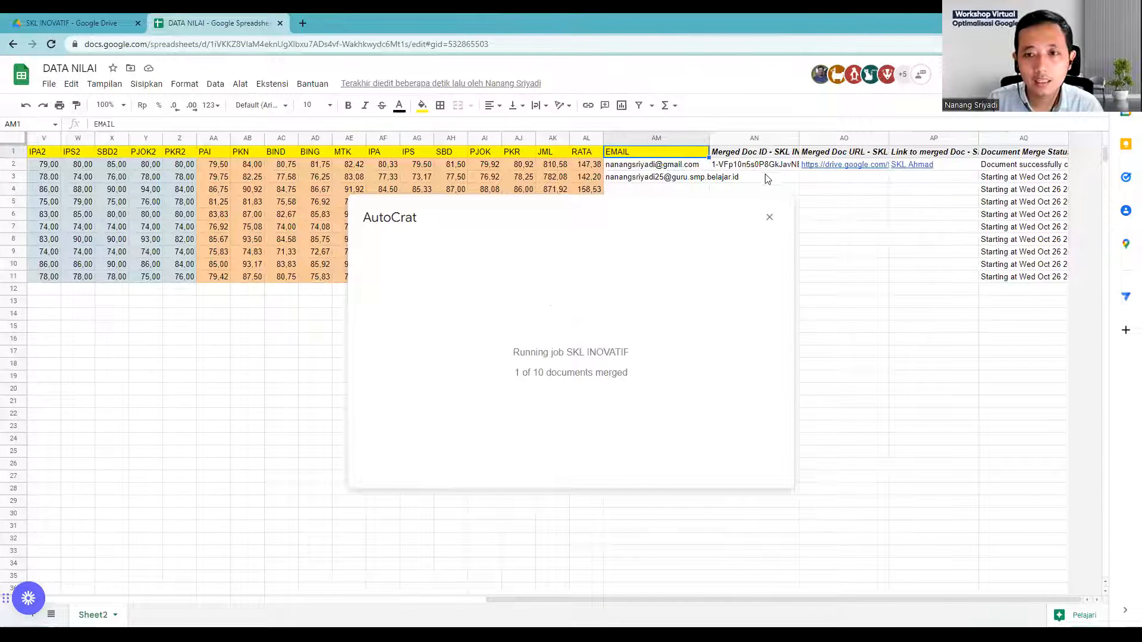
pyautogui.moveTo(907, 170)
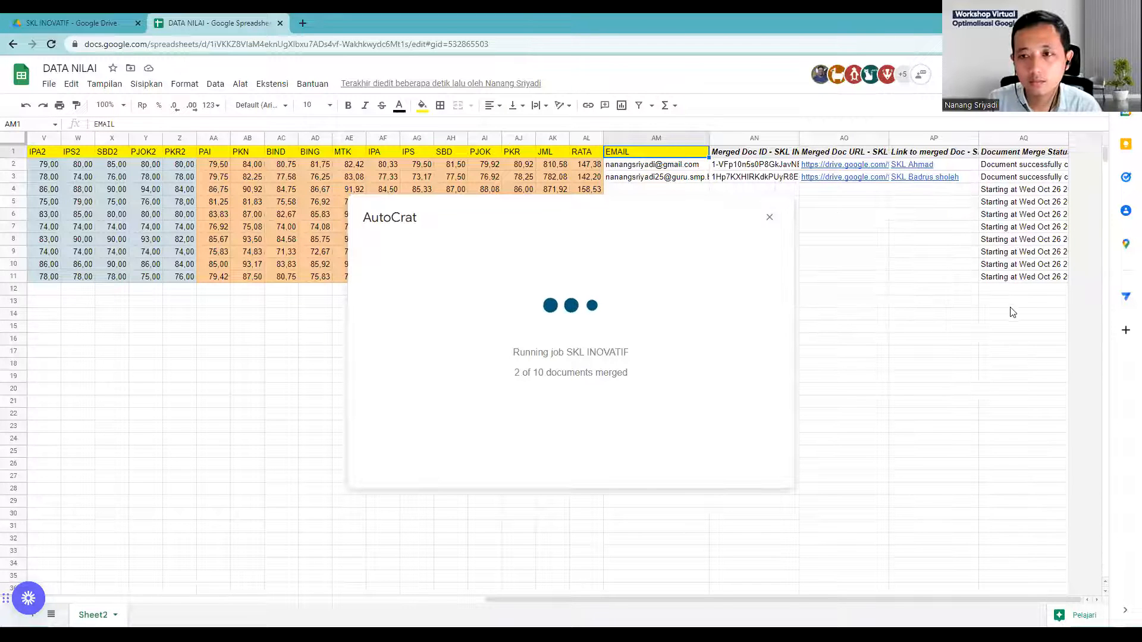
pyautogui.click(997, 171)
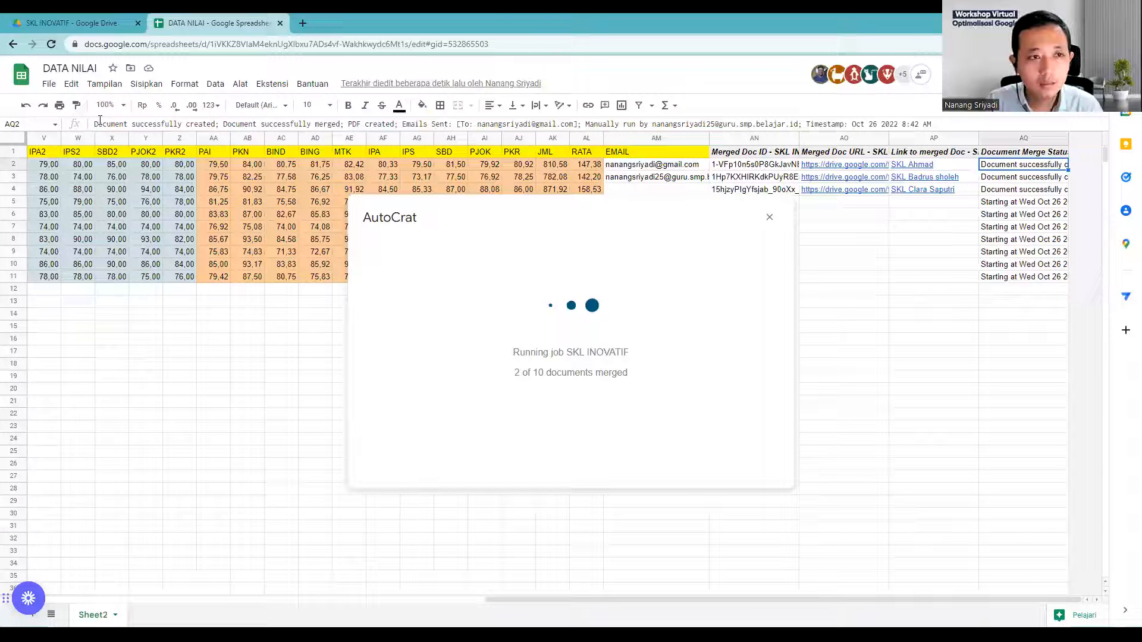
pyautogui.moveTo(99, 124); pyautogui.dragTo(581, 125)
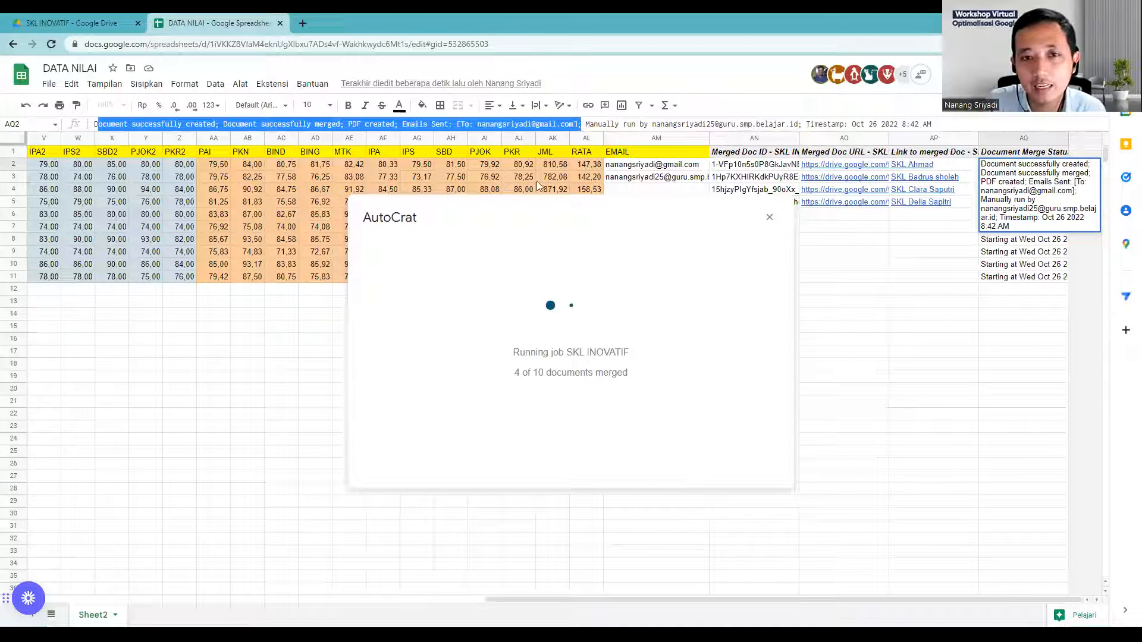
pyautogui.doubleClick(413, 123)
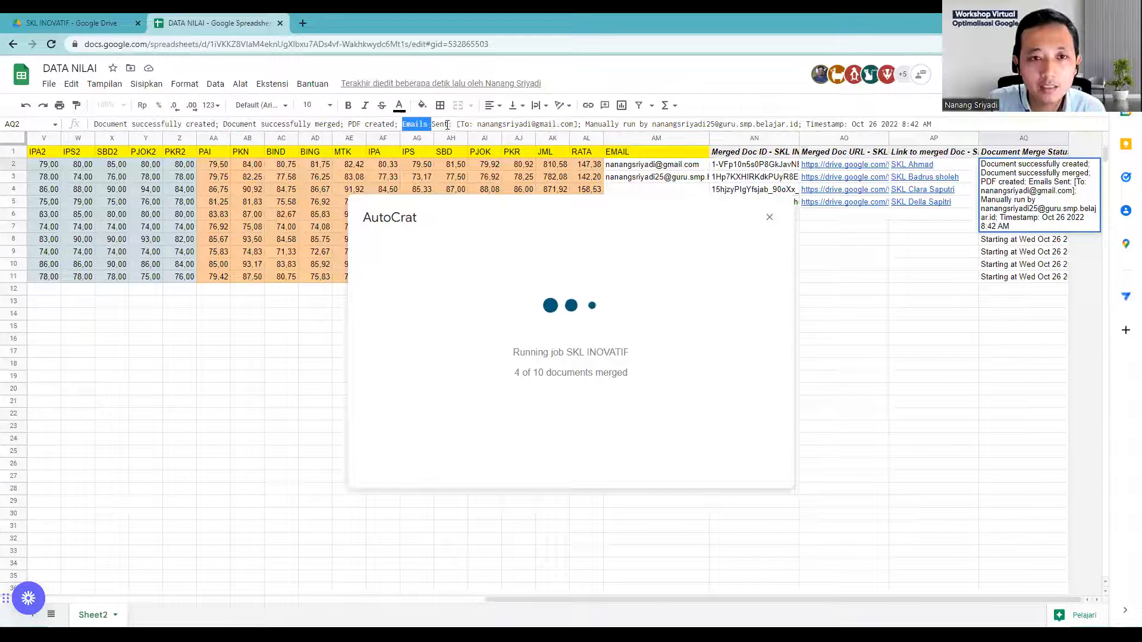
pyautogui.doubleClick(439, 123)
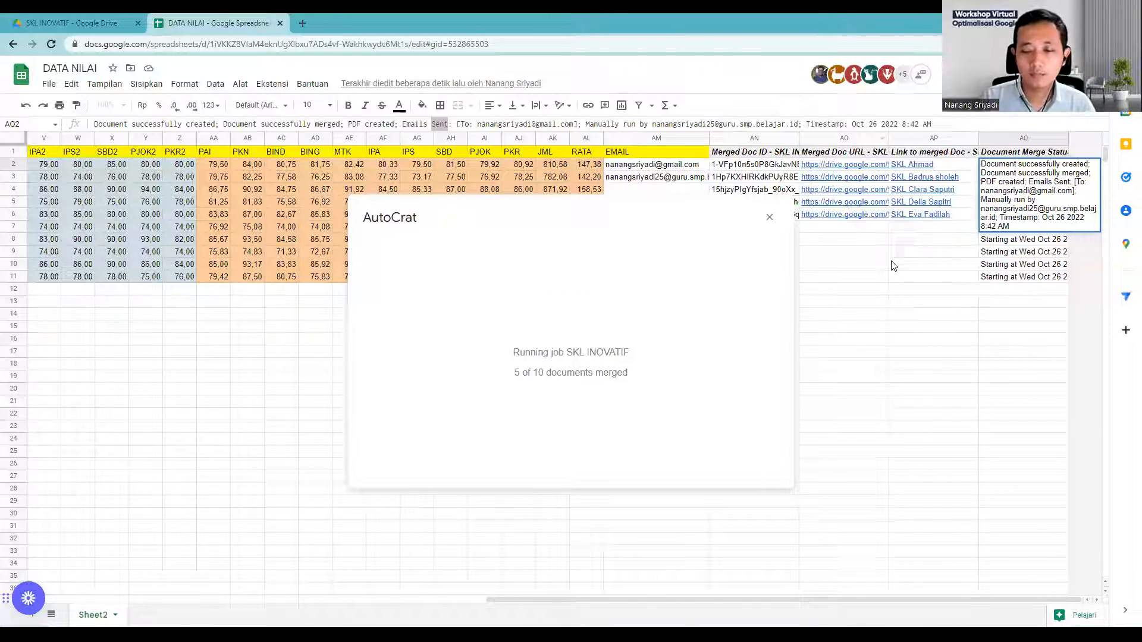
pyautogui.doubleClick(947, 273)
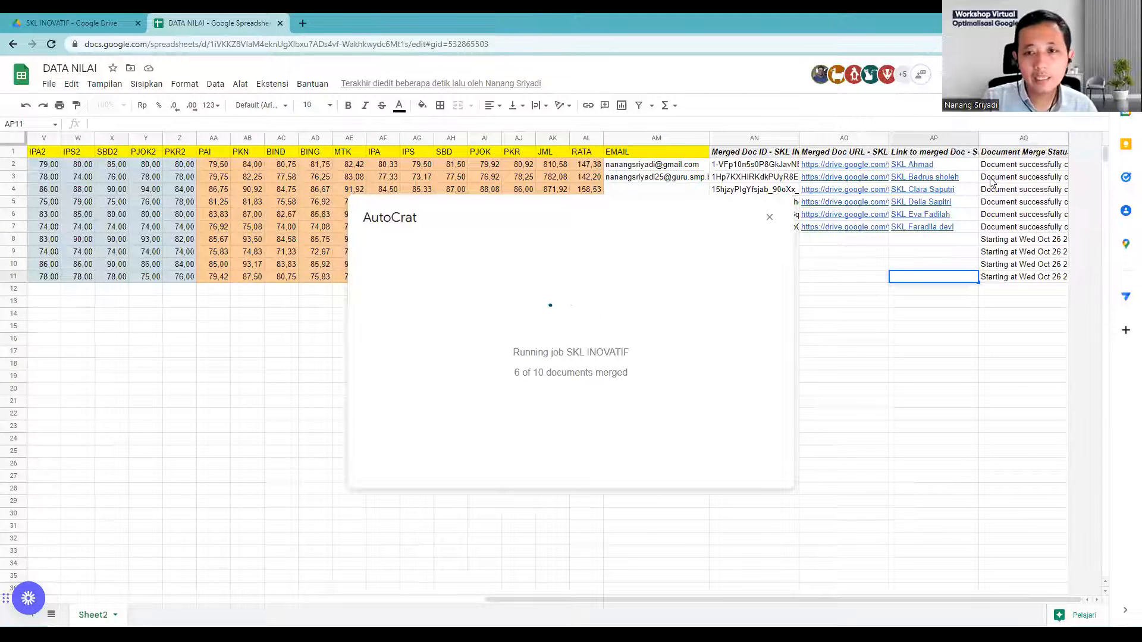
# Compare the merge status of the second and third students with their entries in the EMAIL column
pyautogui.moveTo(646, 165); pyautogui.dragTo(645, 177)
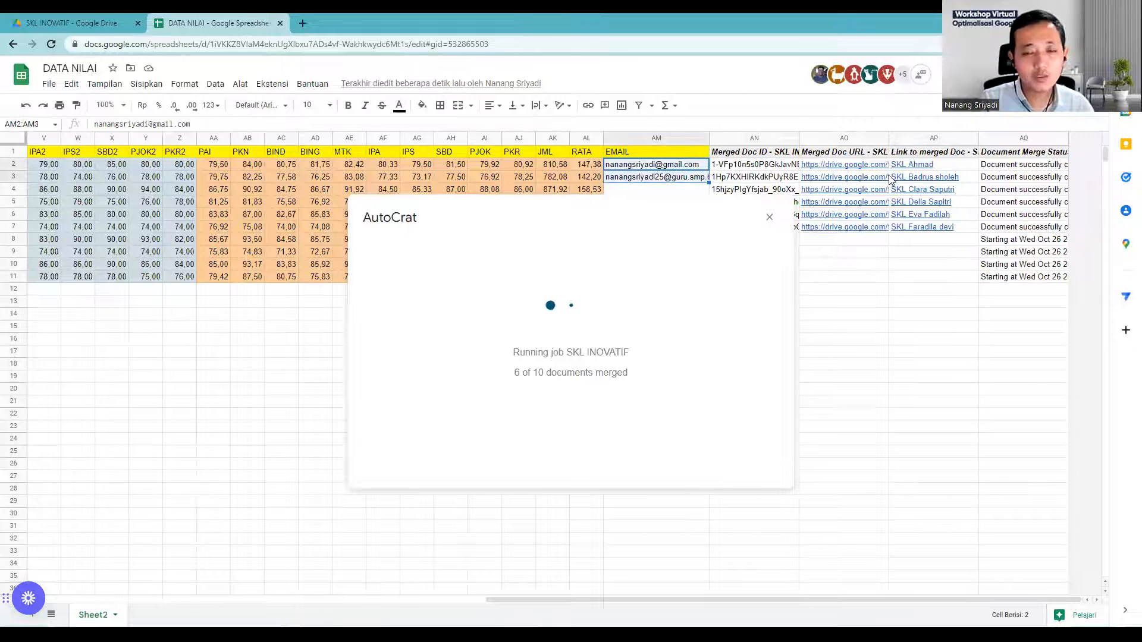
pyautogui.click(984, 179)
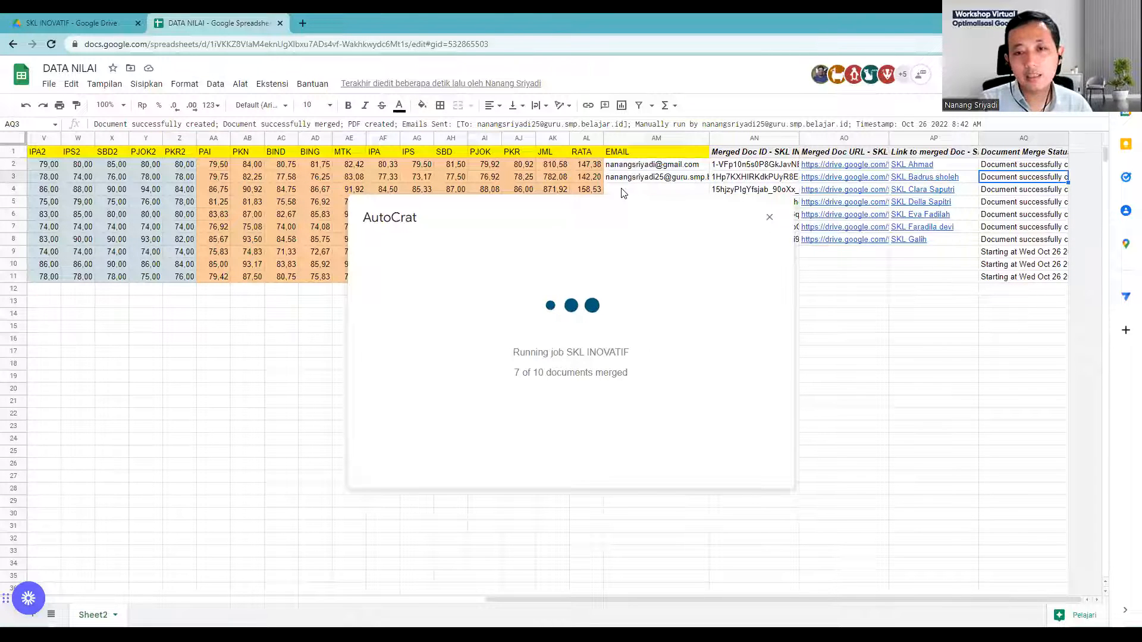
pyautogui.press('Down')
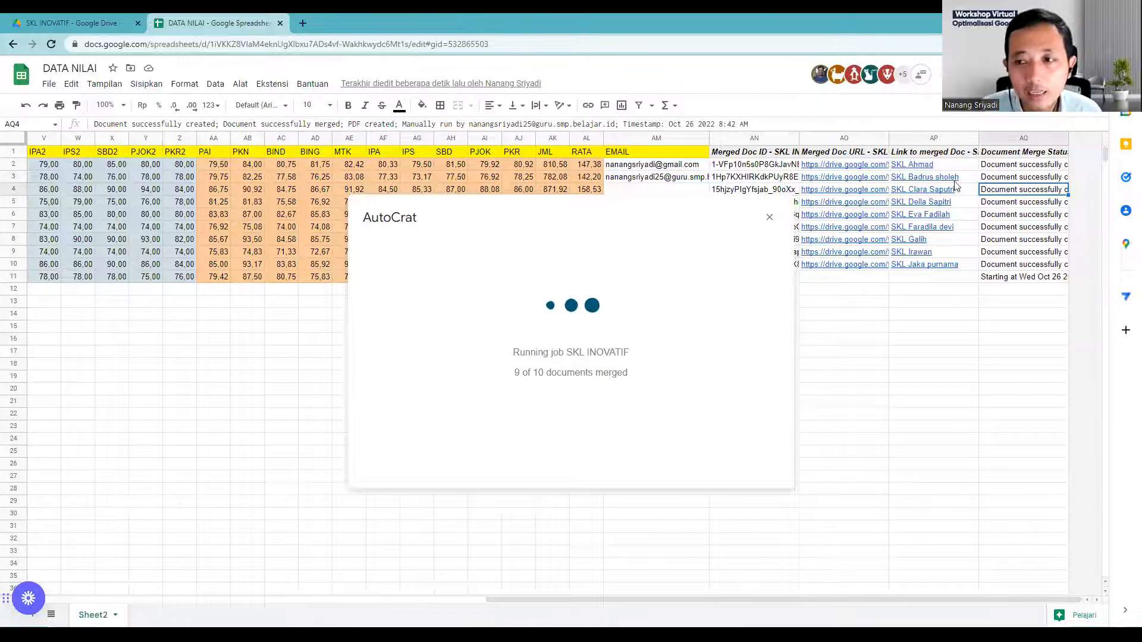
pyautogui.click(988, 176)
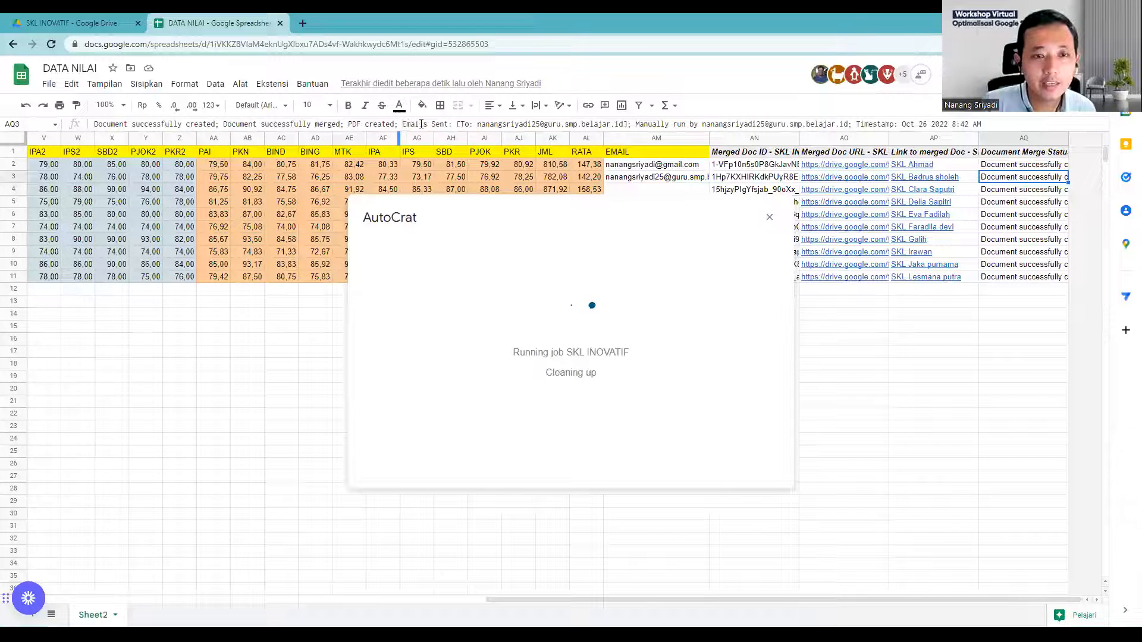
pyautogui.moveTo(402, 124); pyautogui.dragTo(450, 124)
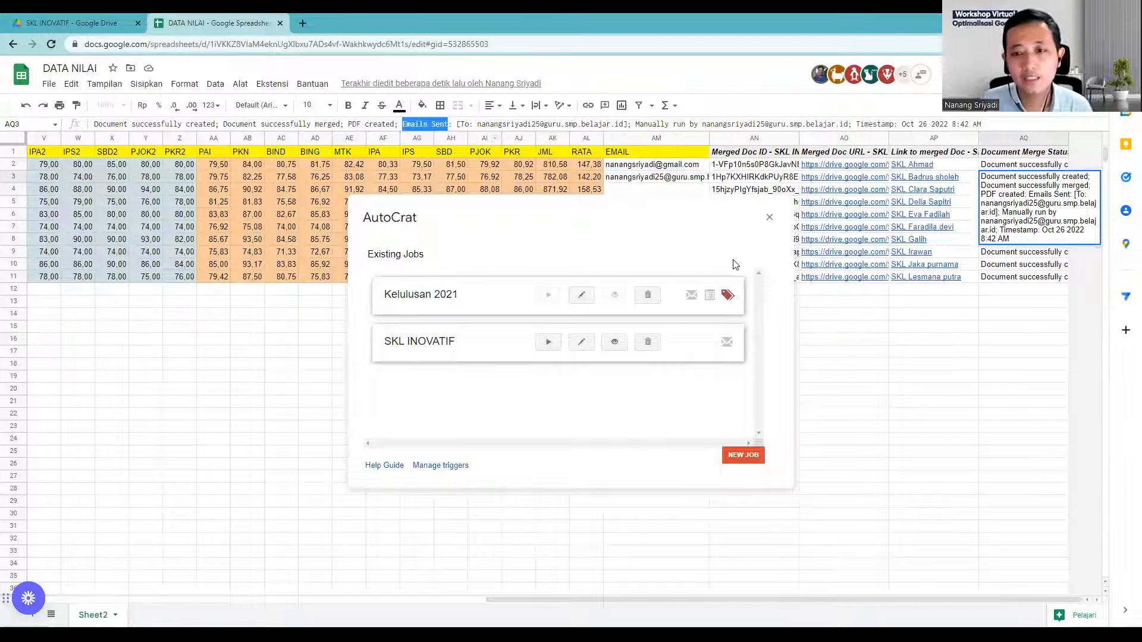
# Close AutoCrat and open the first student's merged PDF letter from its link in the spreadsheet
pyautogui.click(769, 217)
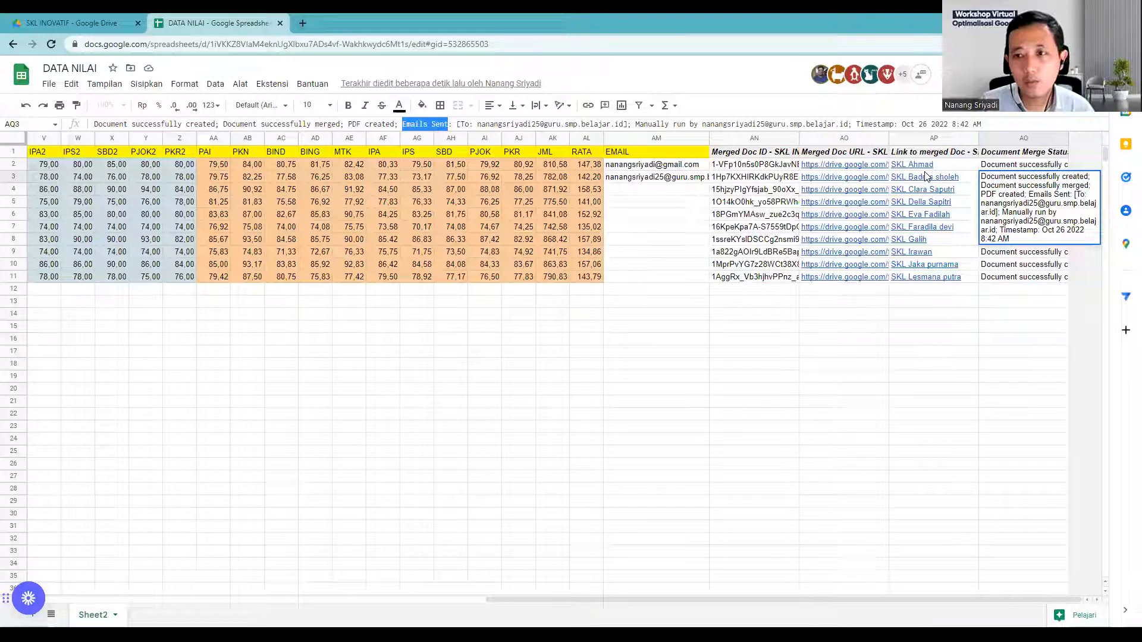
pyautogui.moveTo(919, 169)
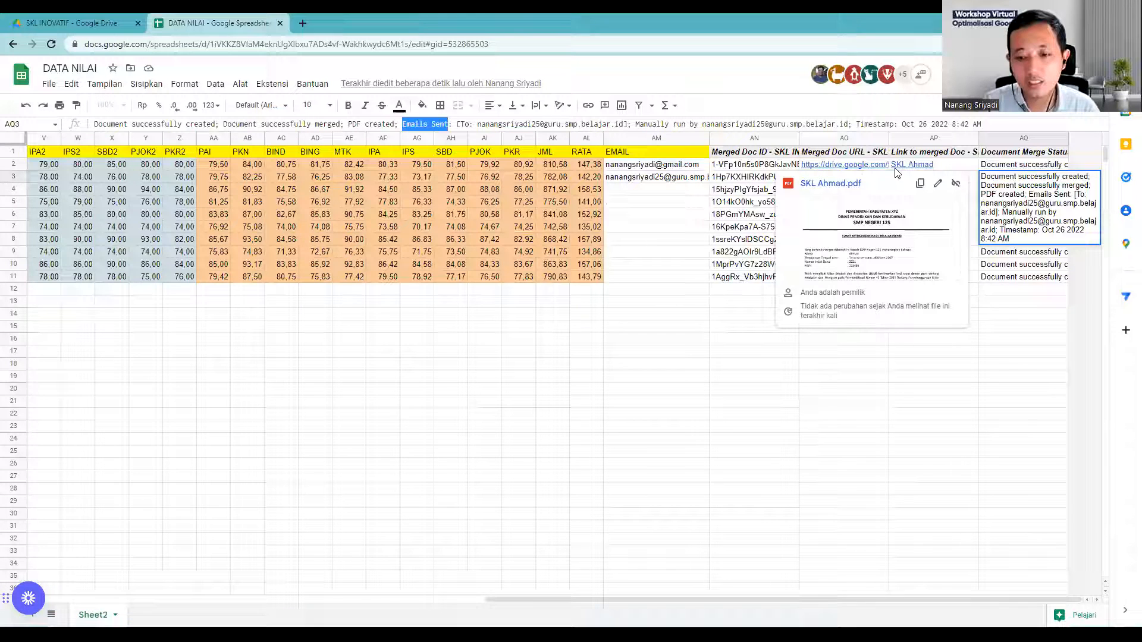
pyautogui.click(831, 185)
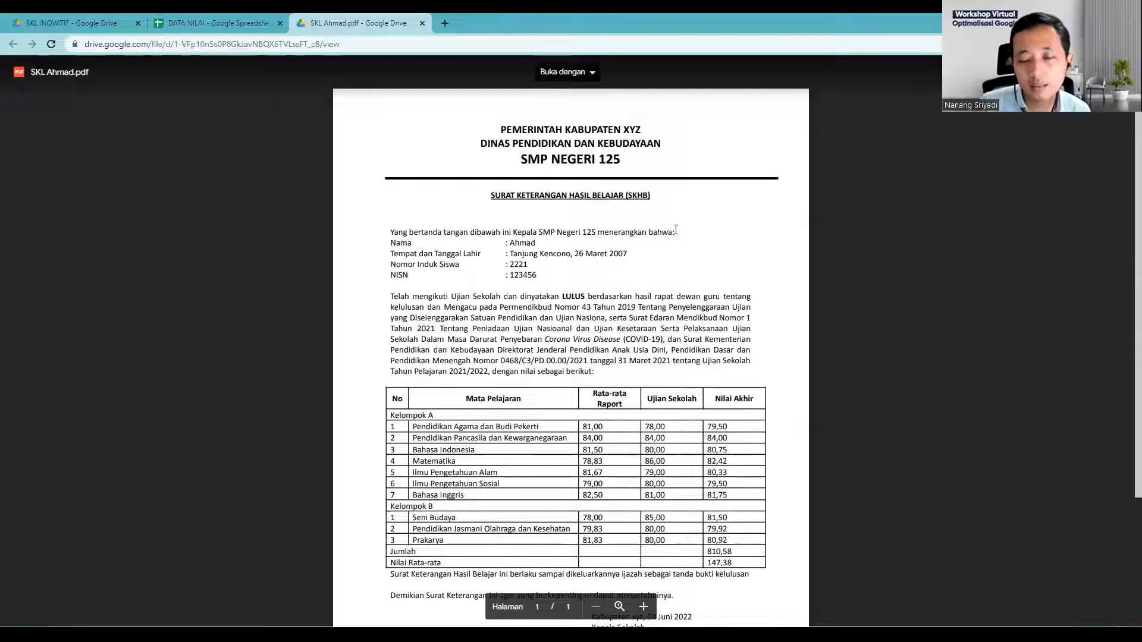
# Check the first student's name, birth details, student number and subject grades in the PDF letter
pyautogui.doubleClick(522, 243)
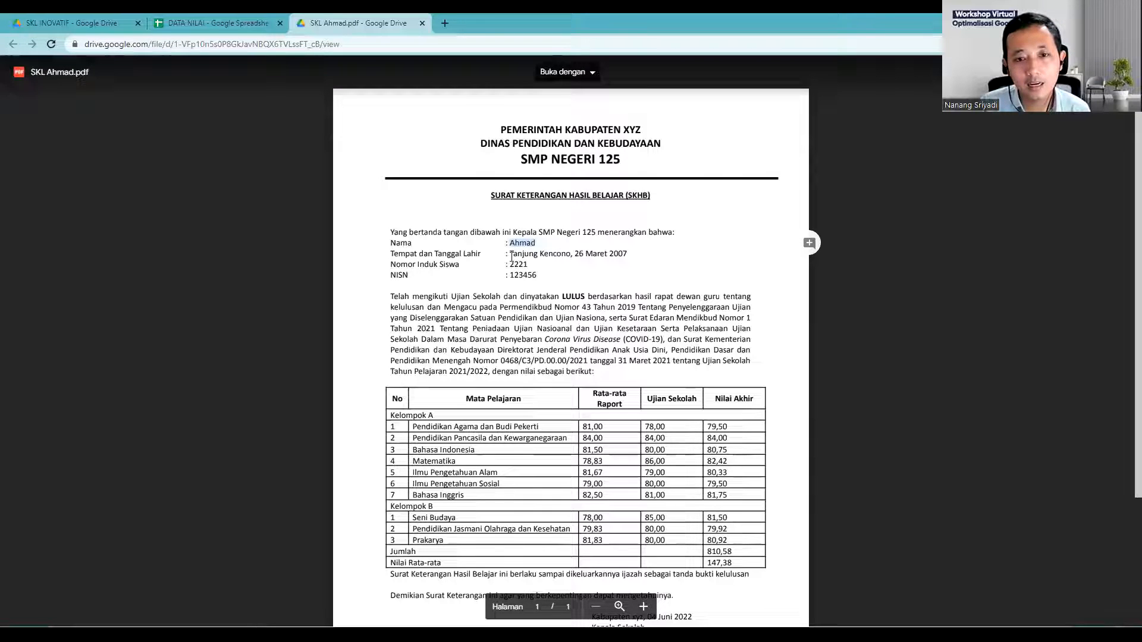
pyautogui.moveTo(511, 256); pyautogui.dragTo(627, 255)
pyautogui.click(522, 264)
pyautogui.scroll(-3, 675, 302)
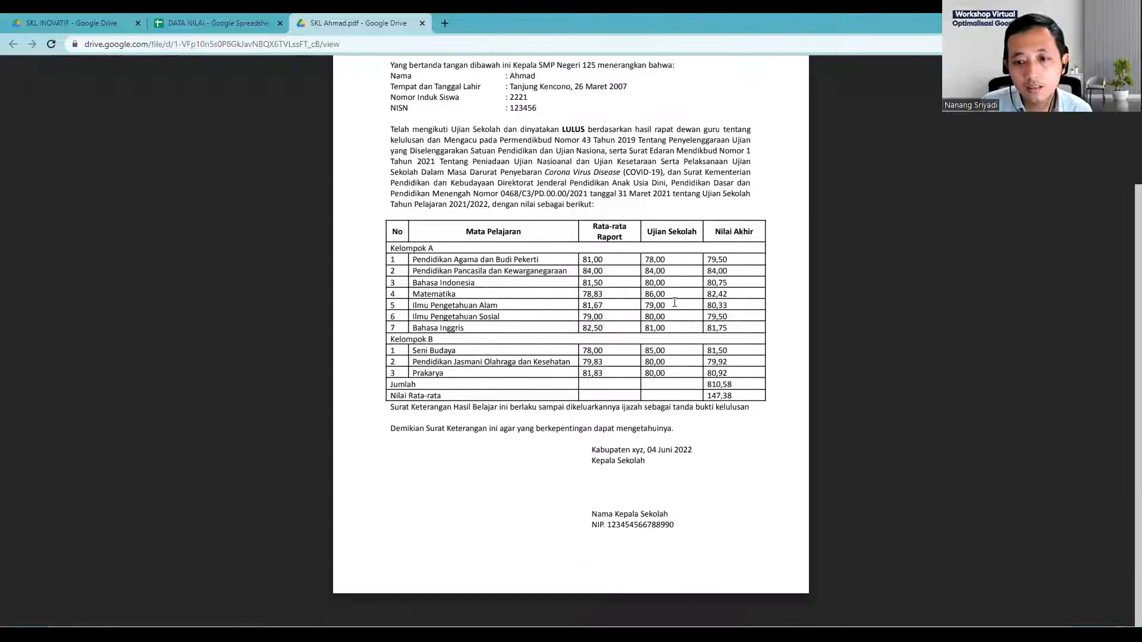
pyautogui.moveTo(586, 259); pyautogui.dragTo(736, 390)
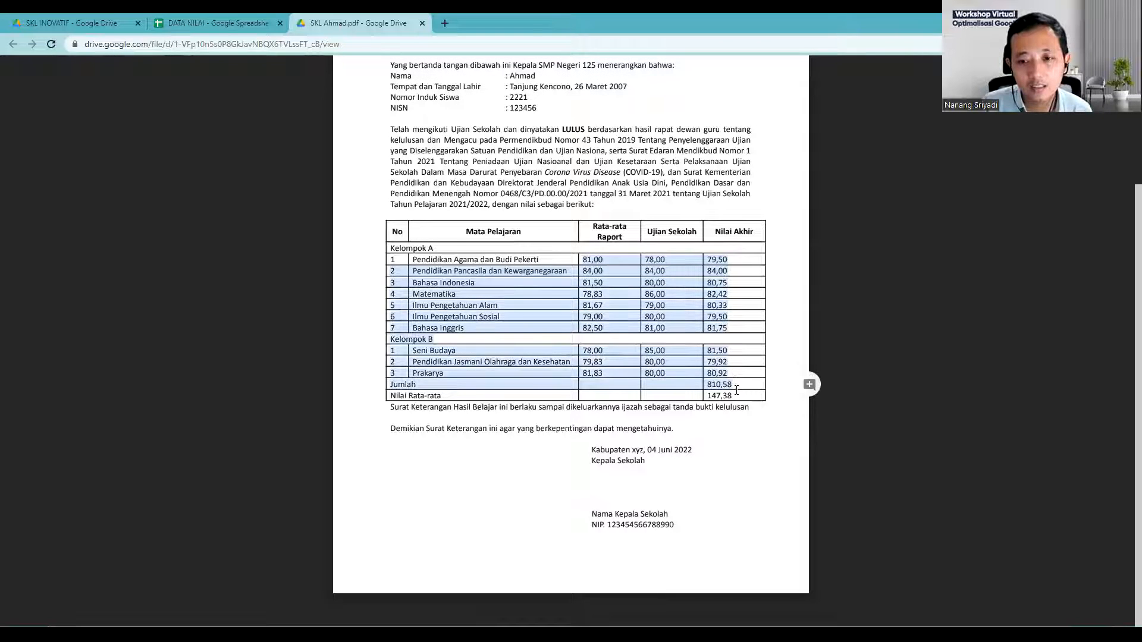
pyautogui.click(736, 393)
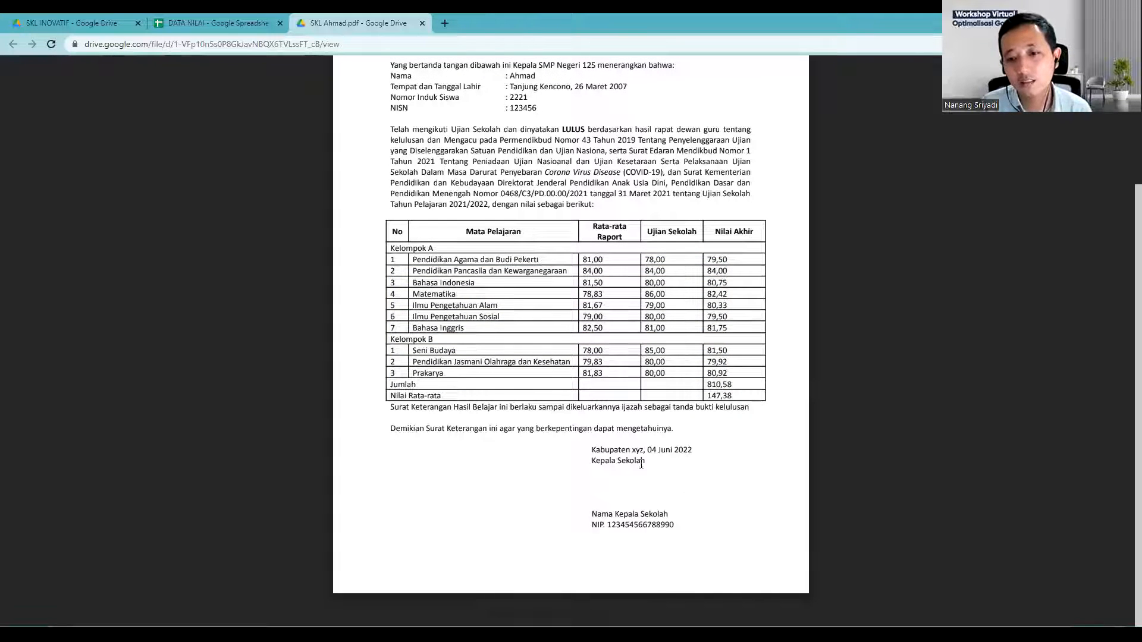
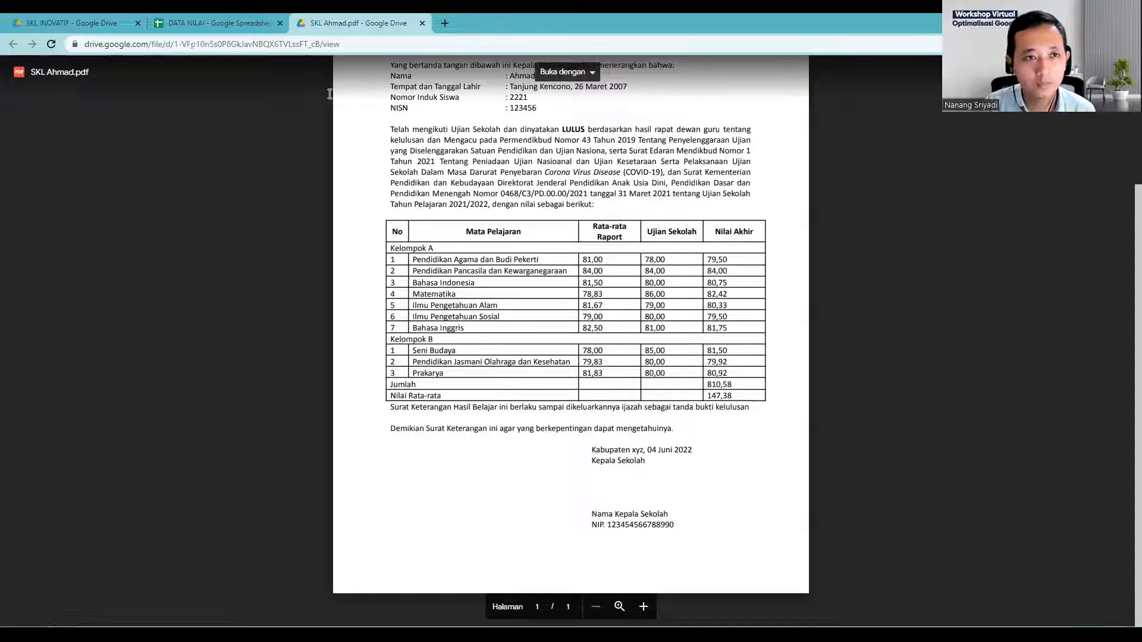
# Search for mail in a new browser tab, open Gmail and open the newest SKL email in the inbox
pyautogui.click(446, 22)
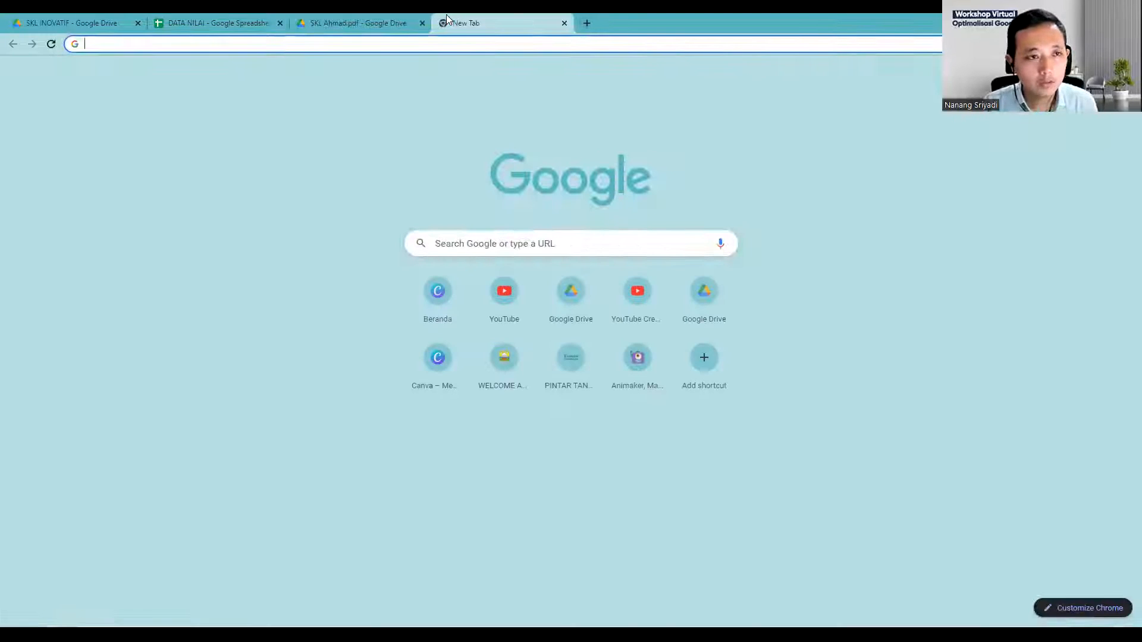
pyautogui.write('mail')
pyautogui.press('Return')
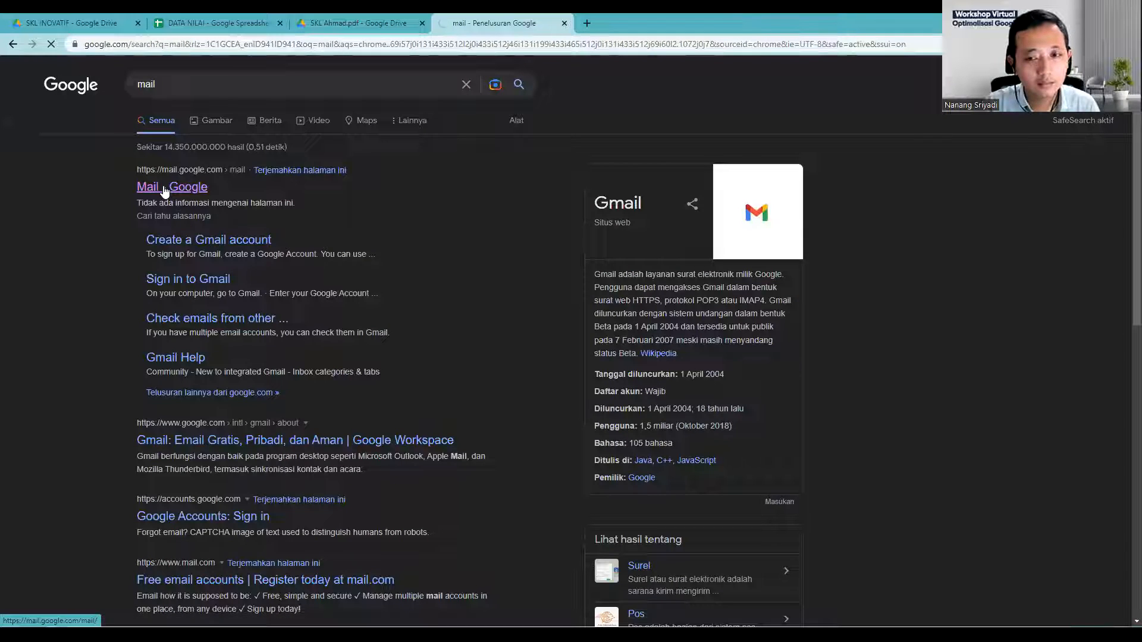
pyautogui.click(164, 191)
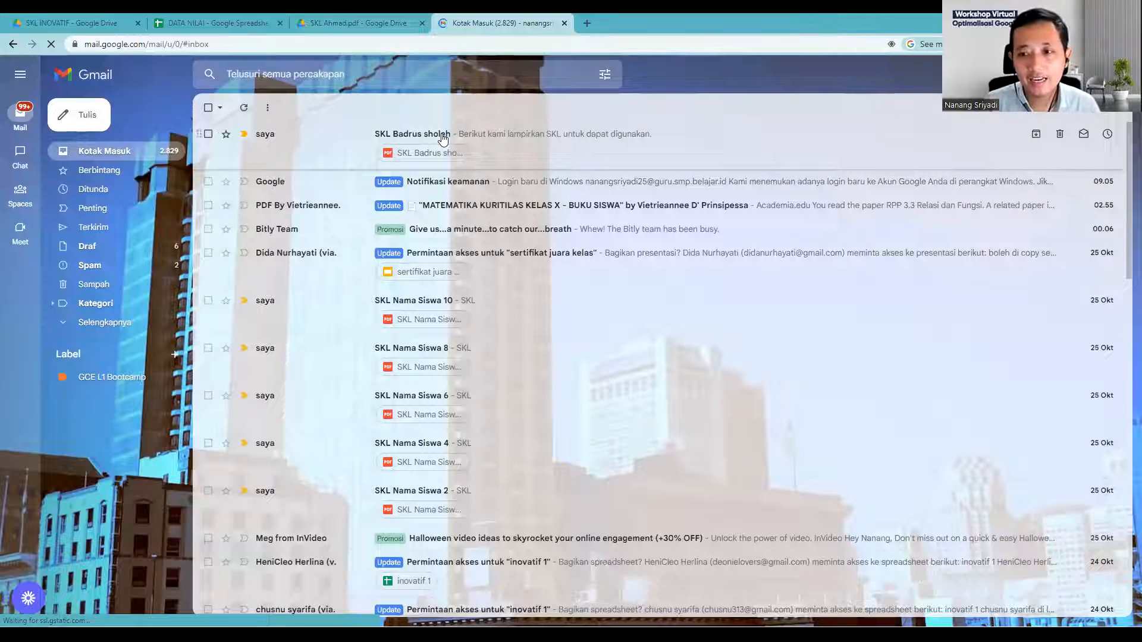
pyautogui.click(253, 135)
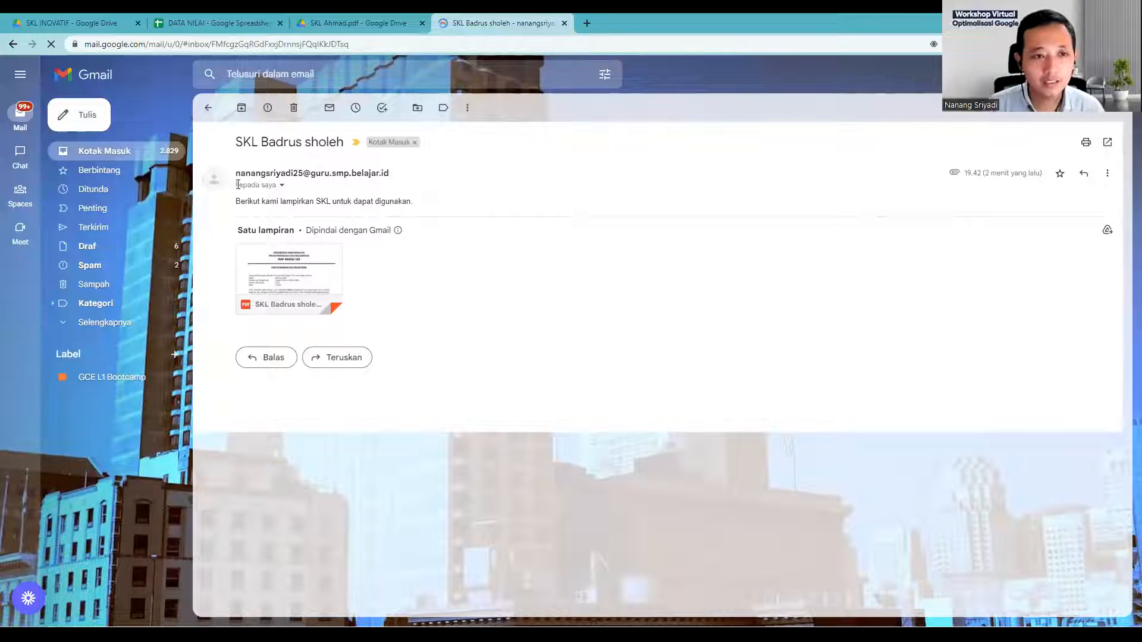
# Review the sender address, the message text and the subject of the received SKL email
pyautogui.moveTo(238, 174); pyautogui.dragTo(398, 177)
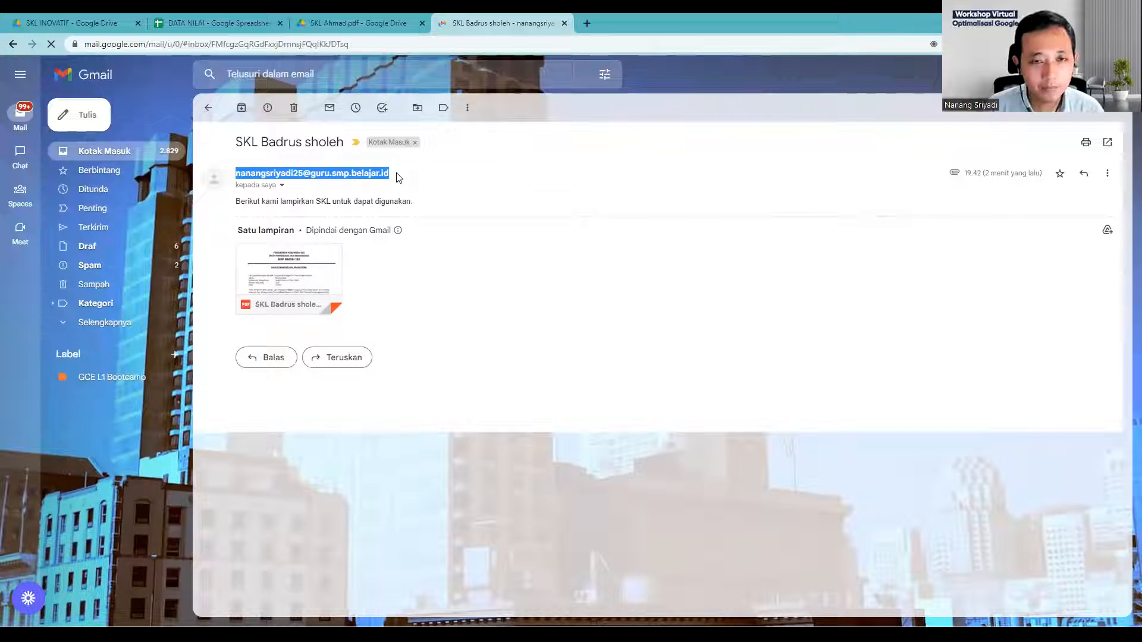
pyautogui.click(453, 177)
pyautogui.moveTo(237, 201); pyautogui.dragTo(427, 212)
pyautogui.moveTo(236, 142); pyautogui.dragTo(342, 145)
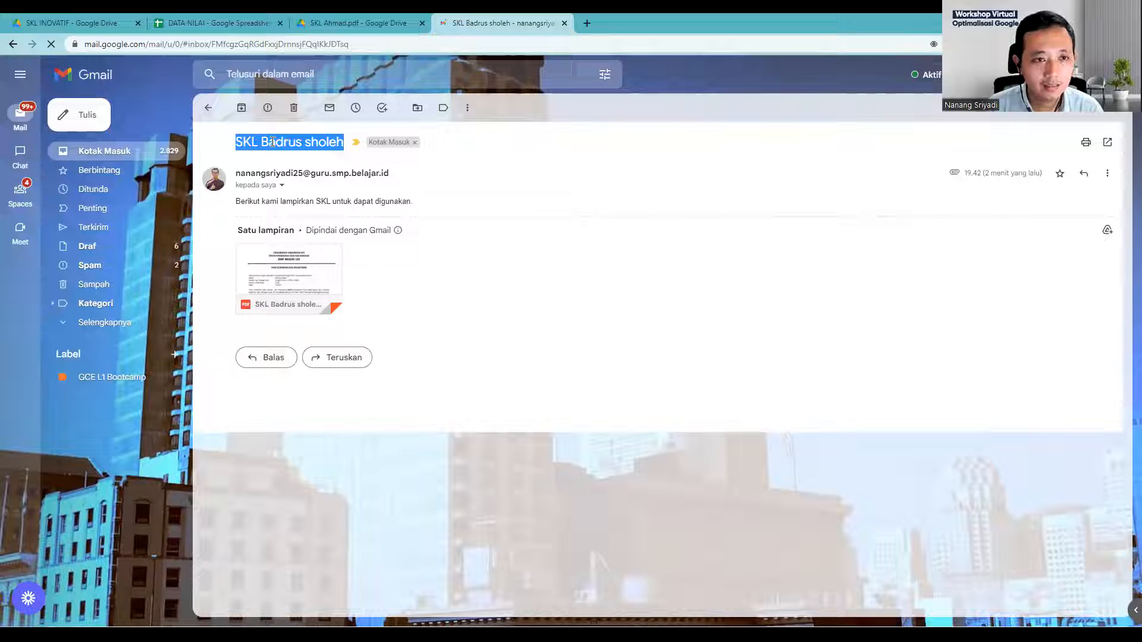
pyautogui.doubleClick(244, 148)
pyautogui.click(298, 142)
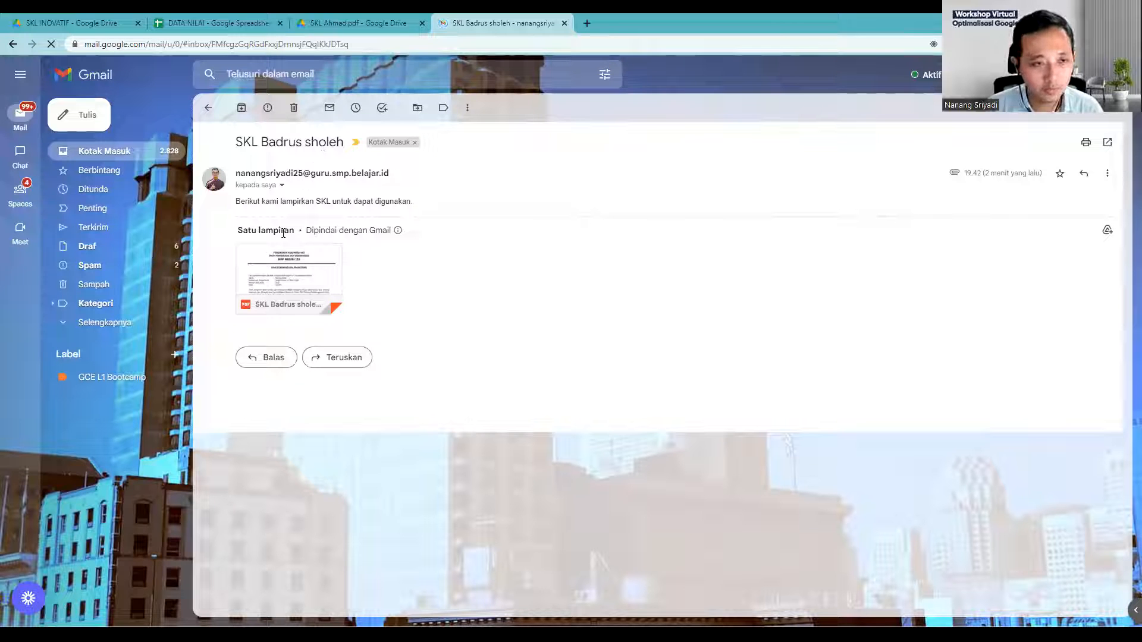
# Open the email's PDF attachment and check the second student's letter down to the Nilai Rata-rata value
pyautogui.moveTo(277, 294)
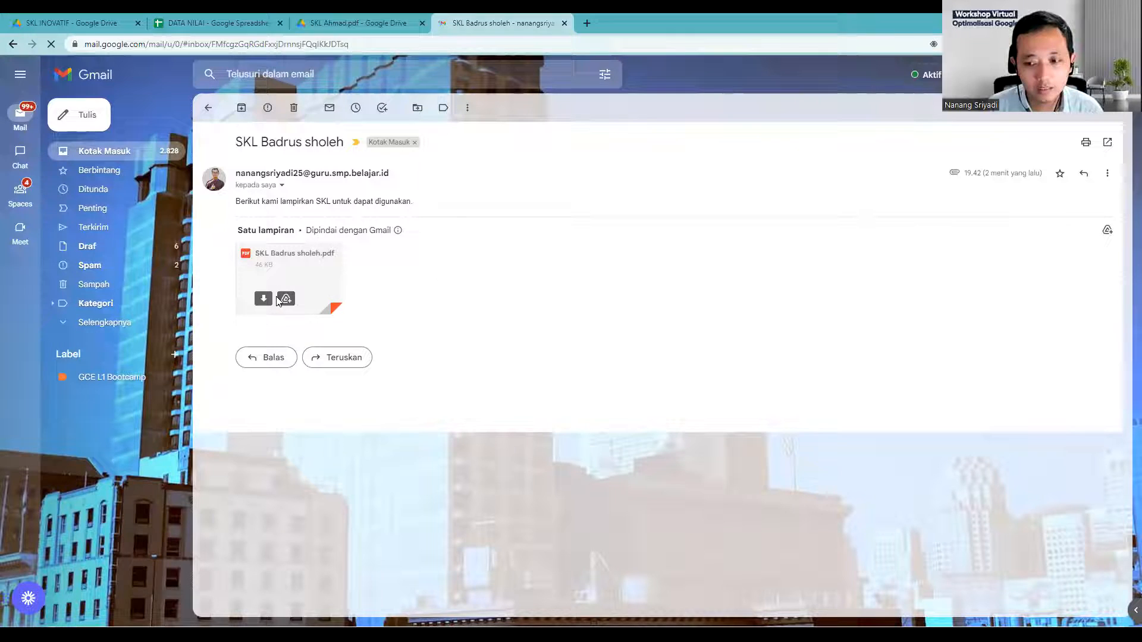
pyautogui.click(314, 270)
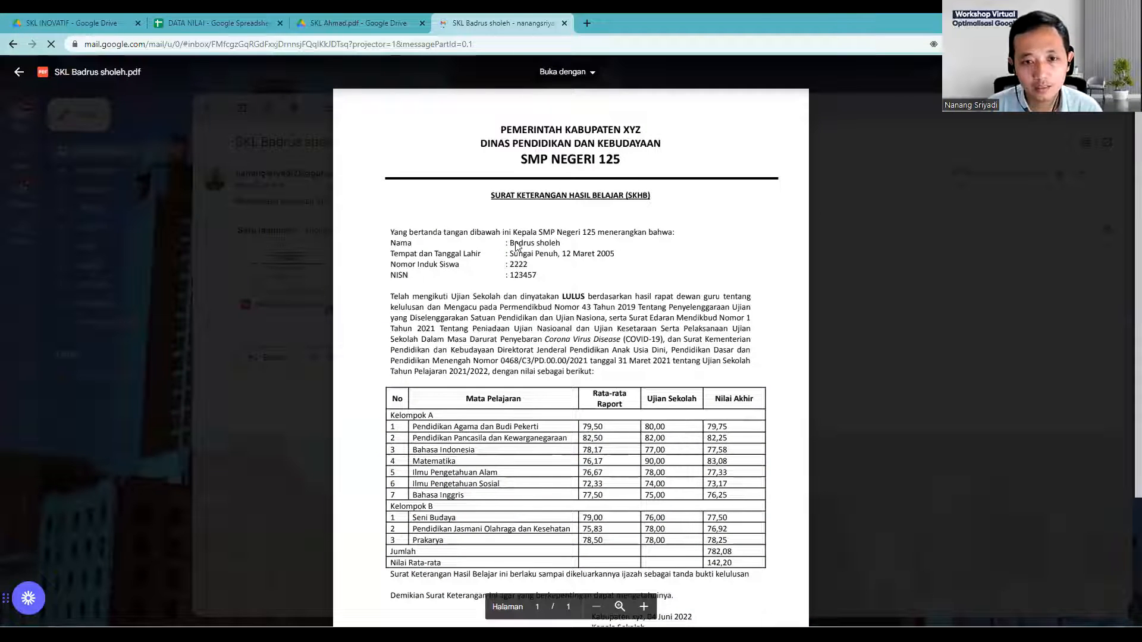
pyautogui.scroll(-3, 666, 302)
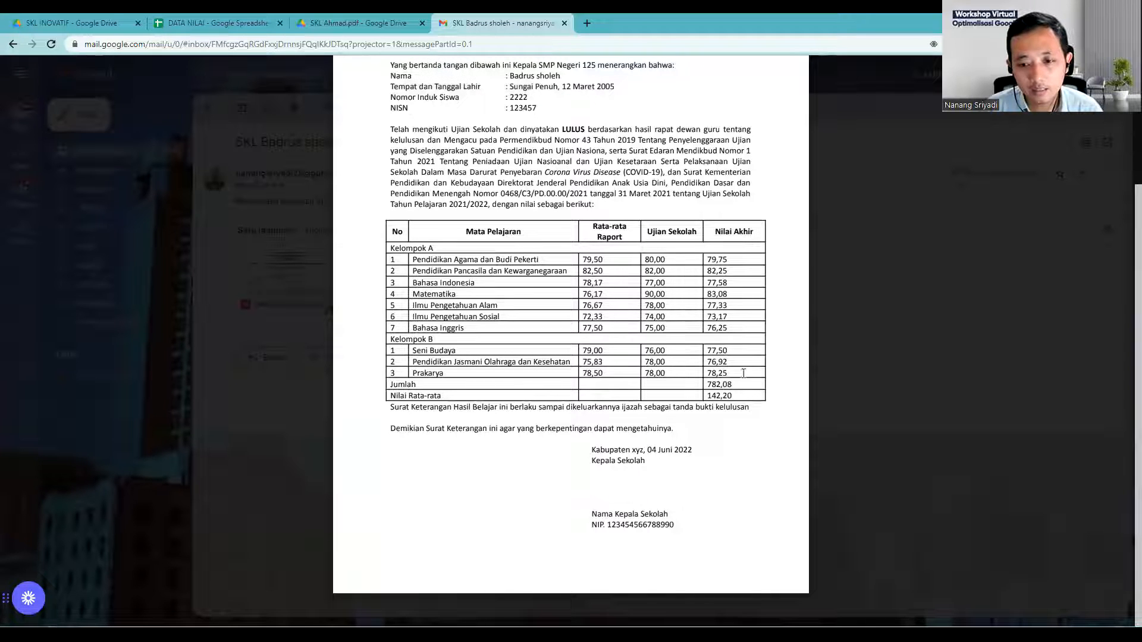
pyautogui.doubleClick(718, 397)
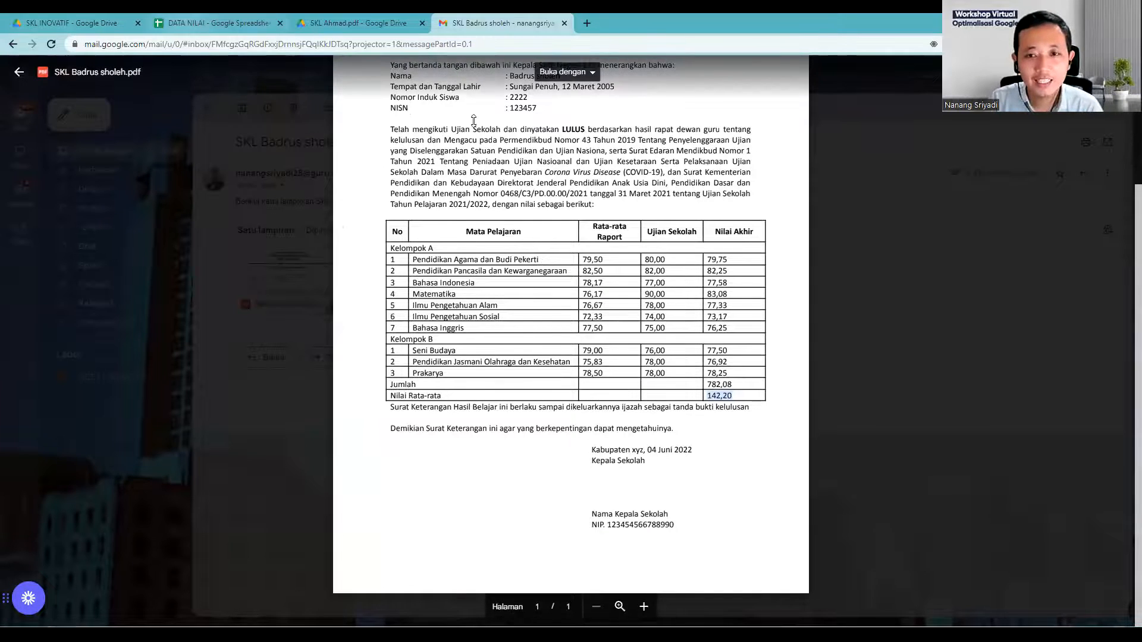
# In the DATA NILAI spreadsheet, replace the range in the first student's RATA average formula with cell AD16
pyautogui.click(188, 23)
pyautogui.click(572, 161)
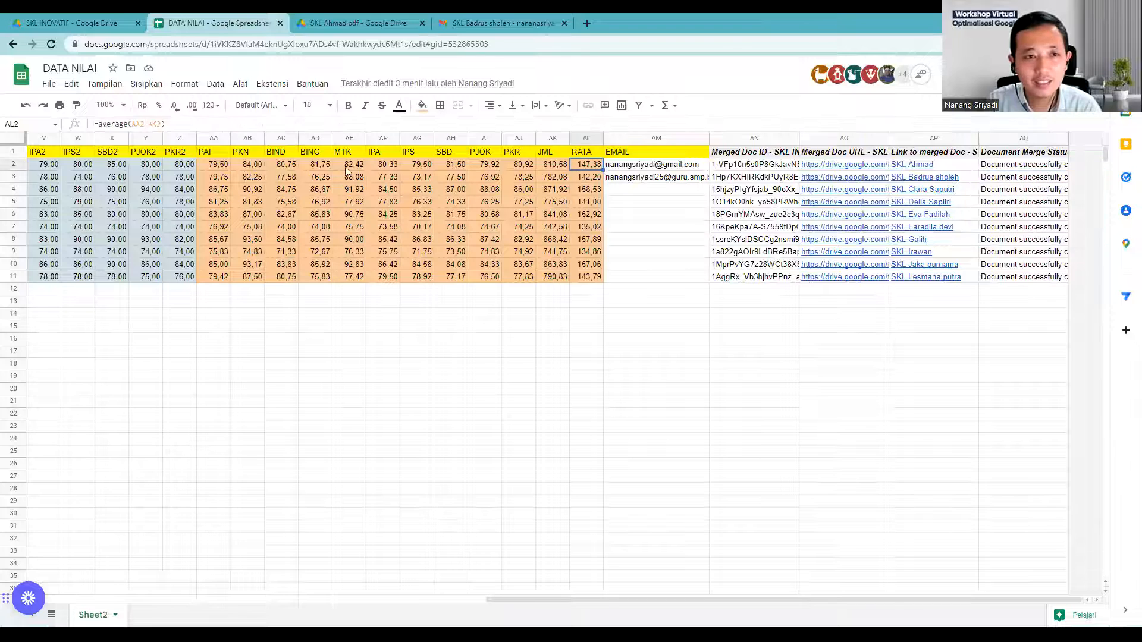
pyautogui.doubleClick(571, 164)
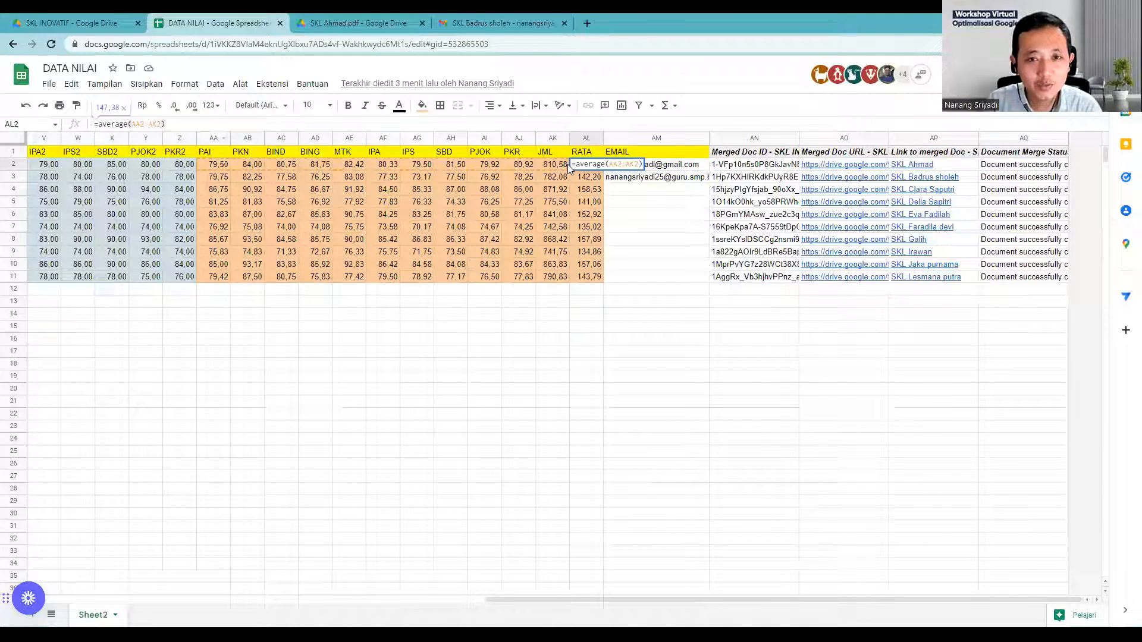
pyautogui.moveTo(167, 124); pyautogui.dragTo(132, 124)
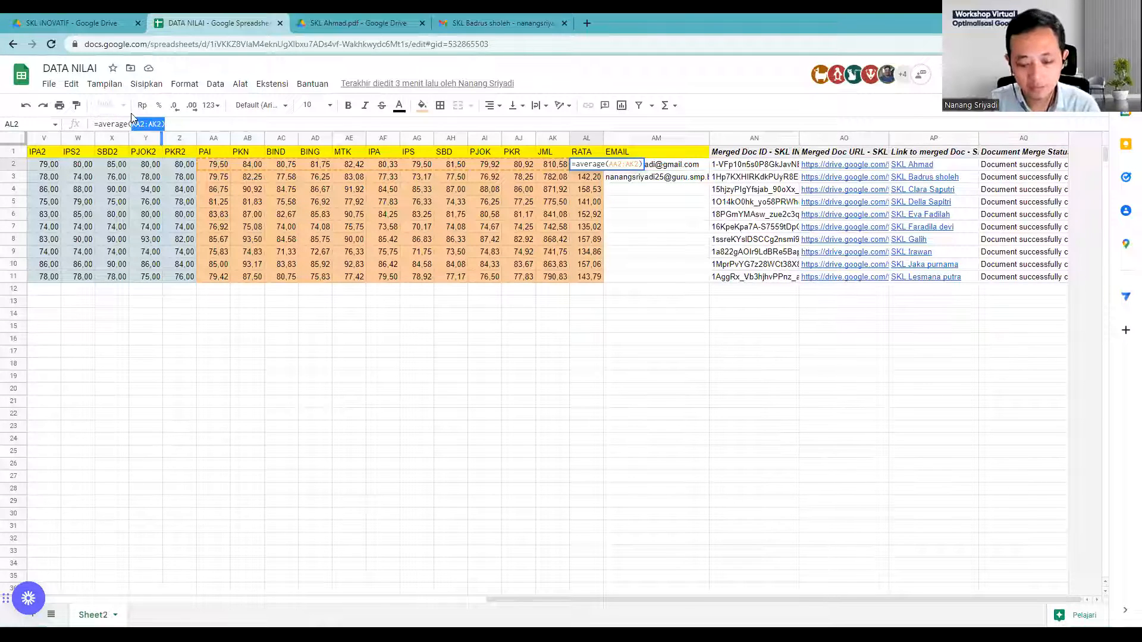
pyautogui.press('BackSpace')
pyautogui.click(305, 341)
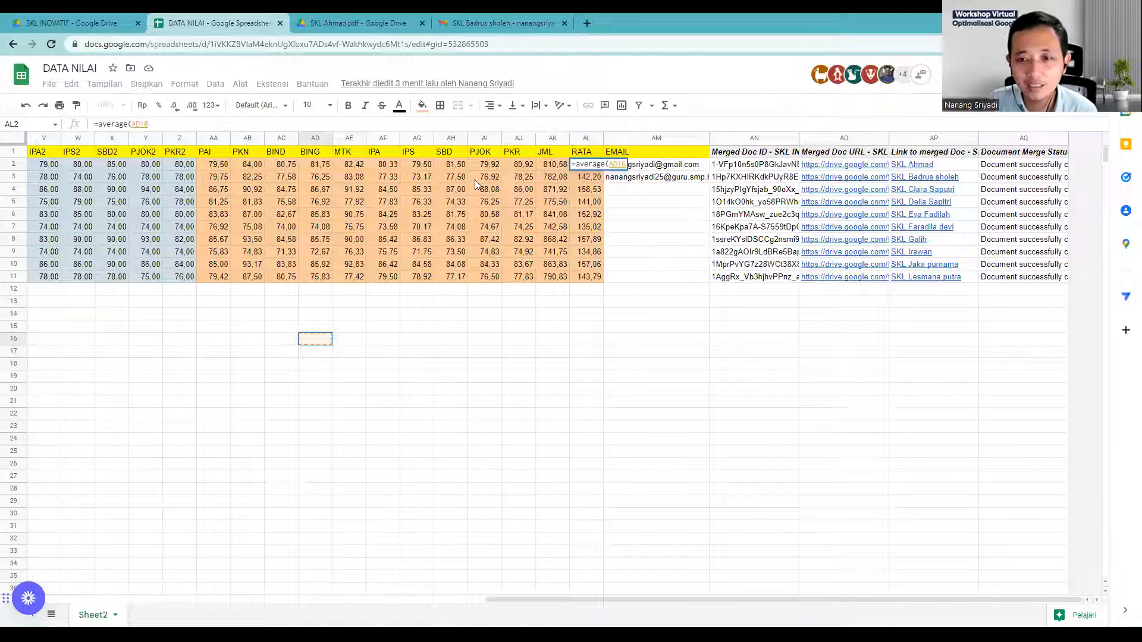
# Close the letter PDF and email tabs, and open the HASIL SKL folder in Google Drive
pyautogui.moveTo(916, 167)
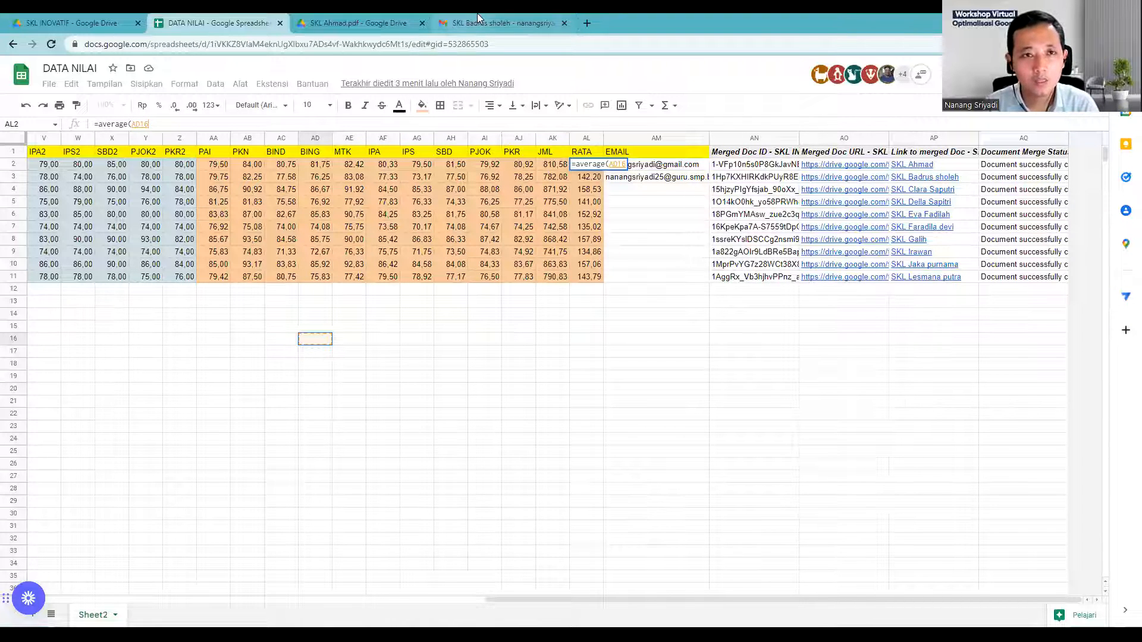
pyautogui.click(349, 17)
pyautogui.click(220, 18)
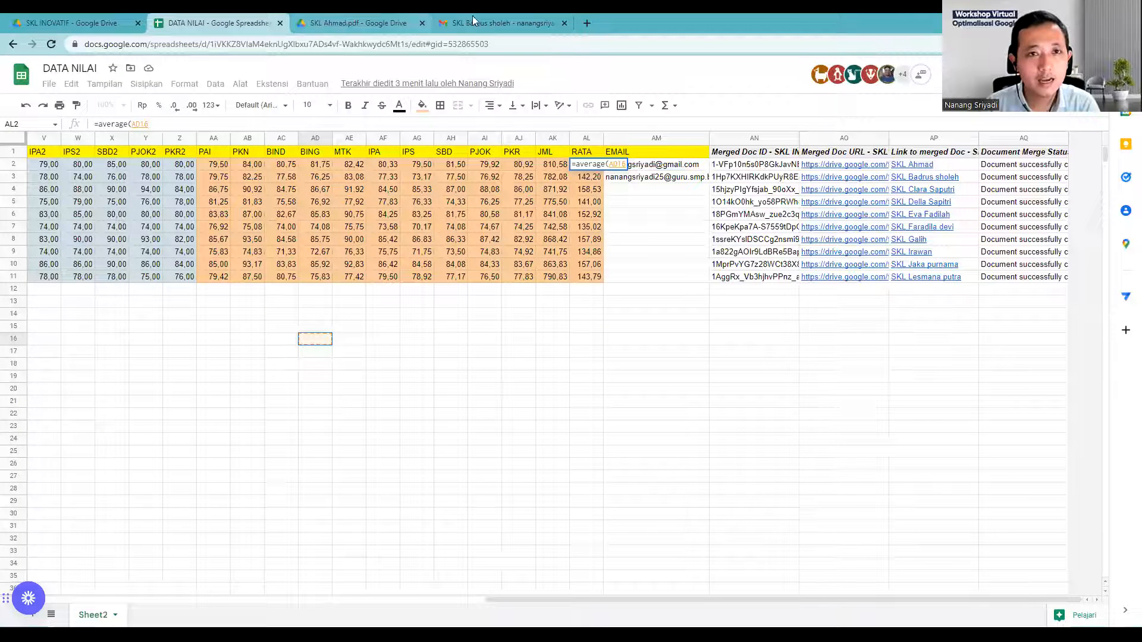
pyautogui.click(423, 22)
pyautogui.click(423, 22)
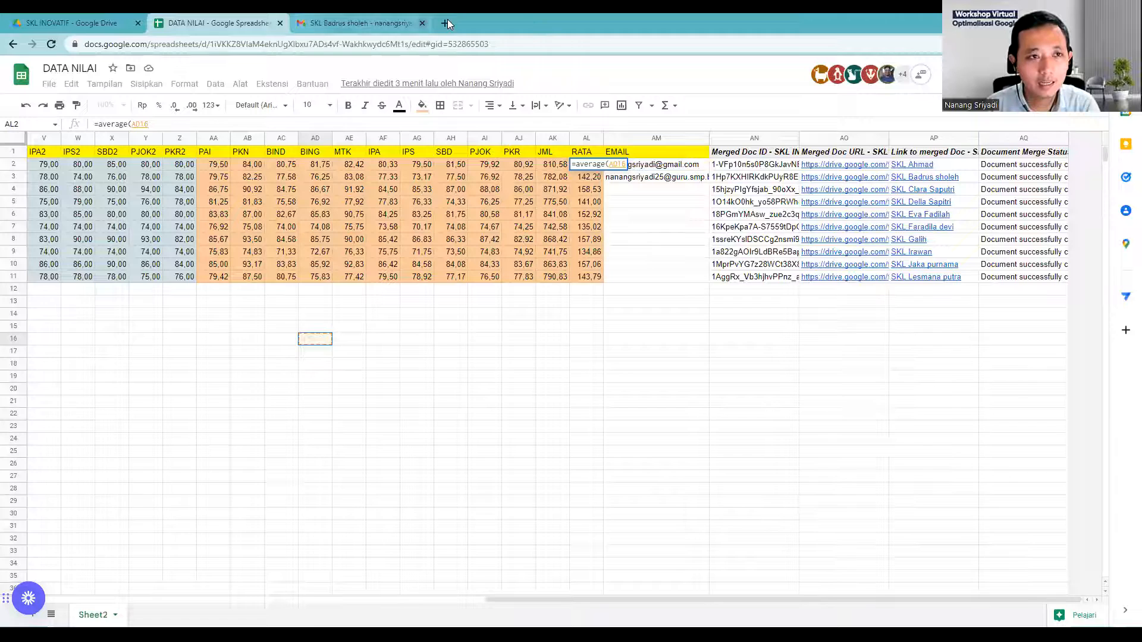
pyautogui.click(53, 15)
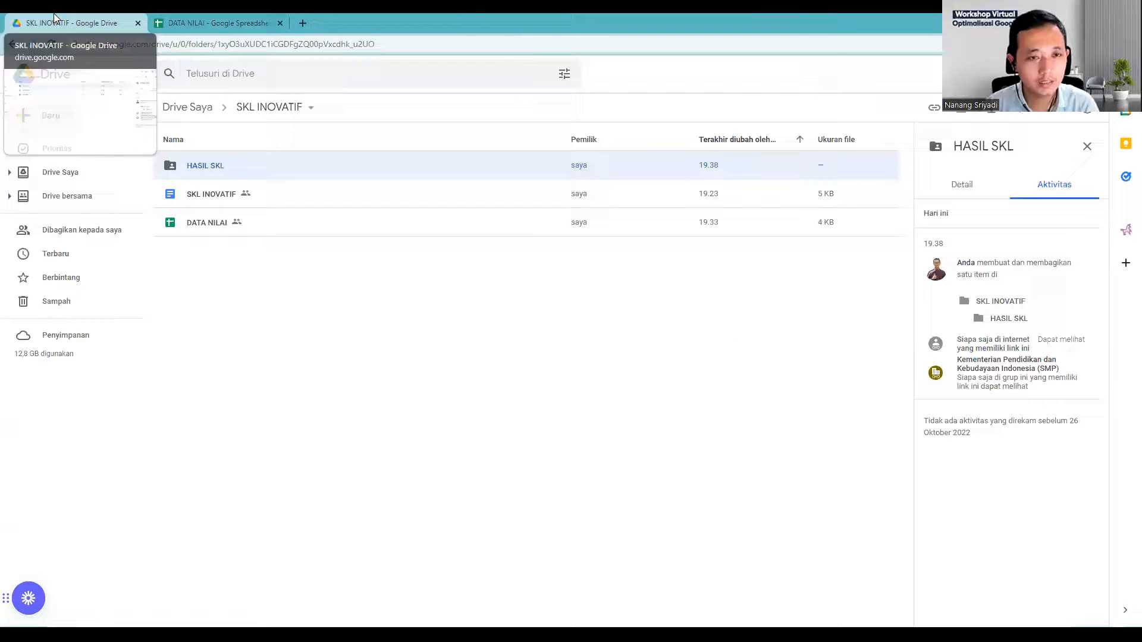
pyautogui.doubleClick(223, 161)
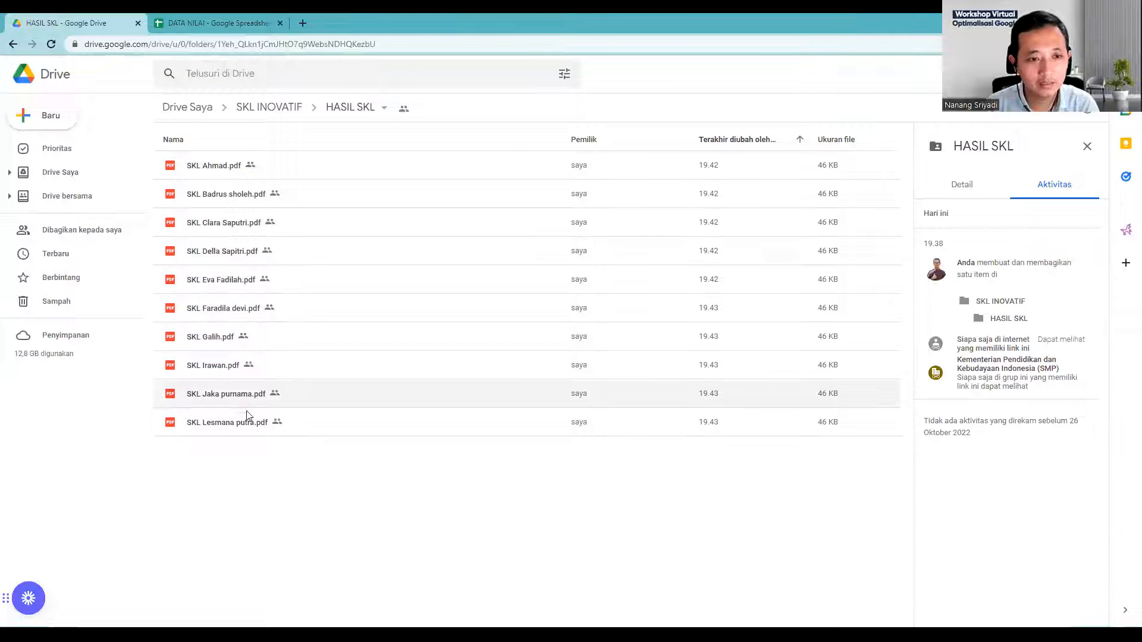
# Open the last student's PDF letter in the HASIL SKL folder, look through it and close the preview
pyautogui.doubleClick(241, 426)
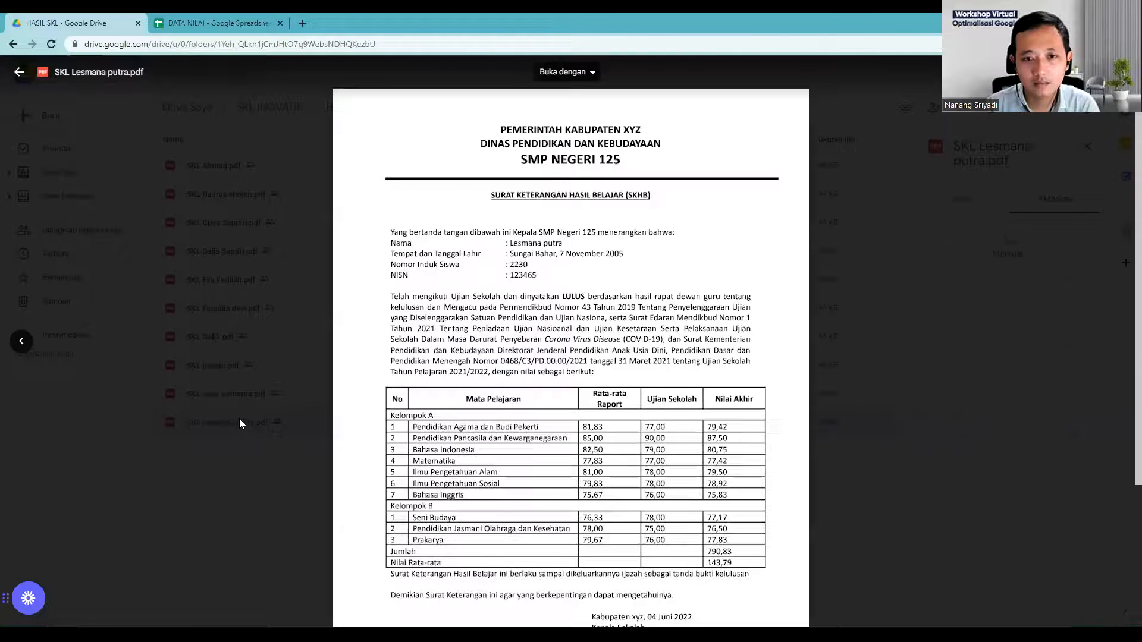
pyautogui.scroll(-3, 540, 218)
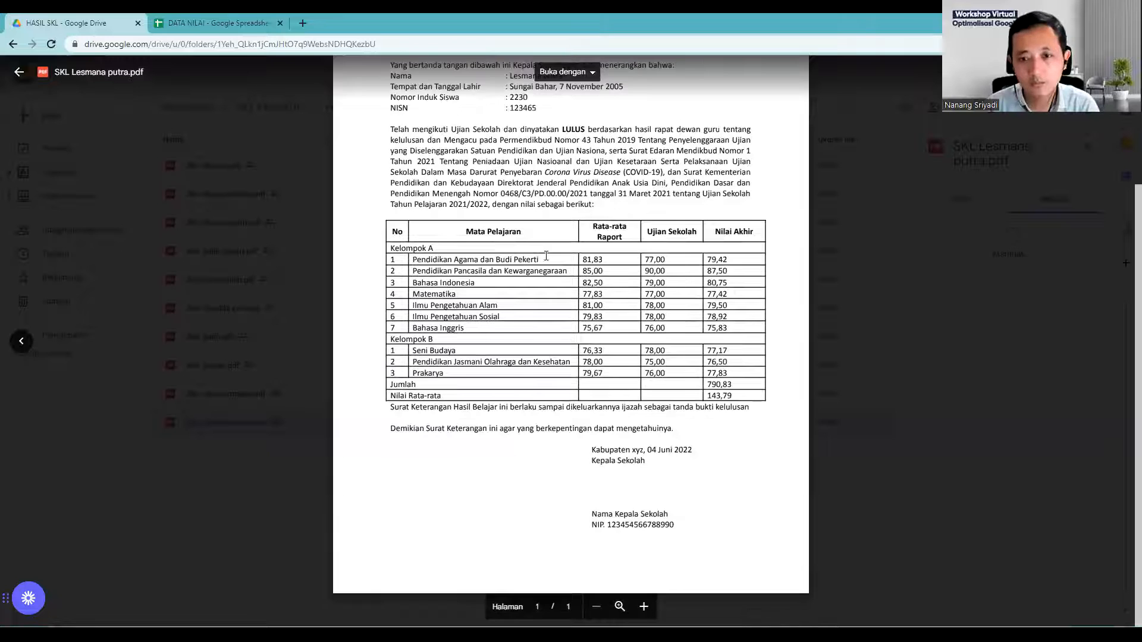
pyautogui.scroll(3, 540, 218)
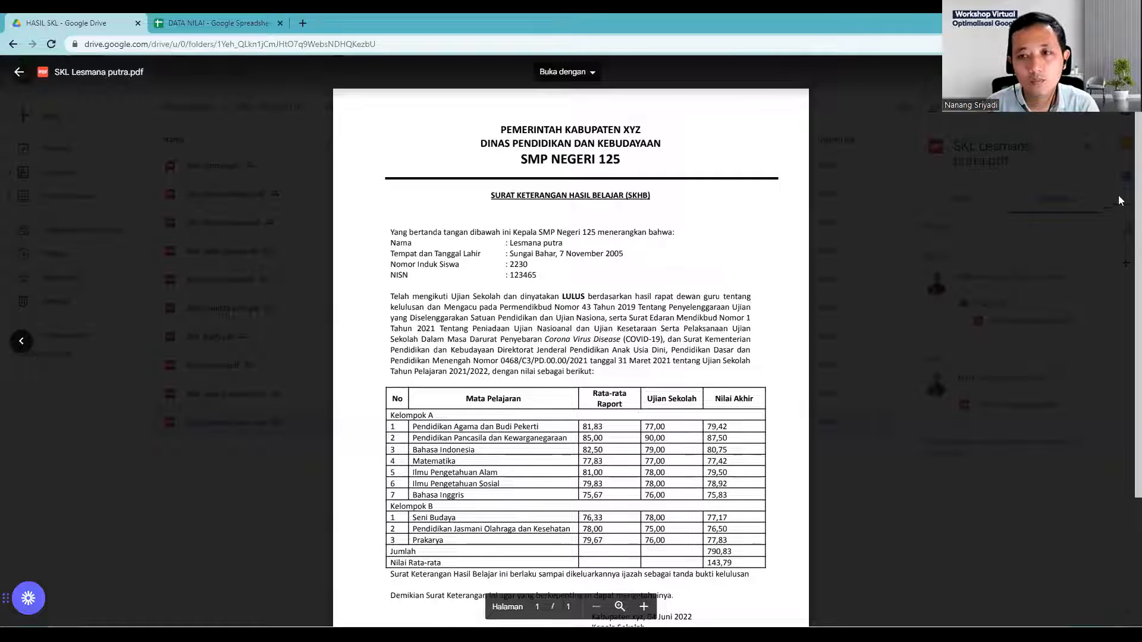
pyautogui.click(19, 72)
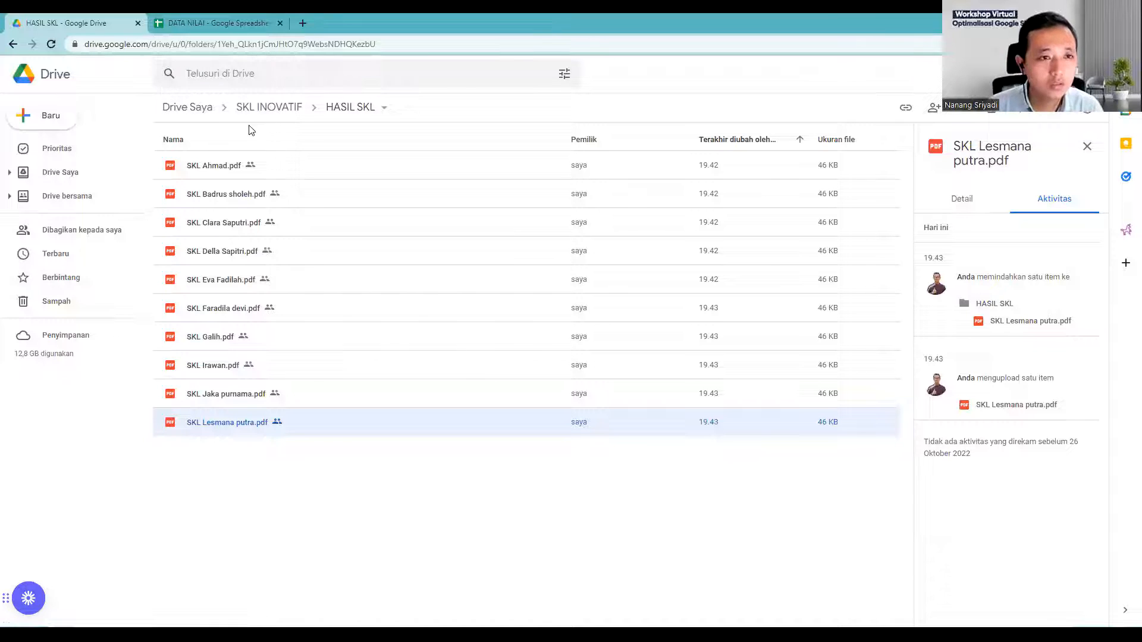
# Return to the SKL INOVATIF folder, open the SKL INOVATIF template document and review its grade table tags
pyautogui.click(272, 110)
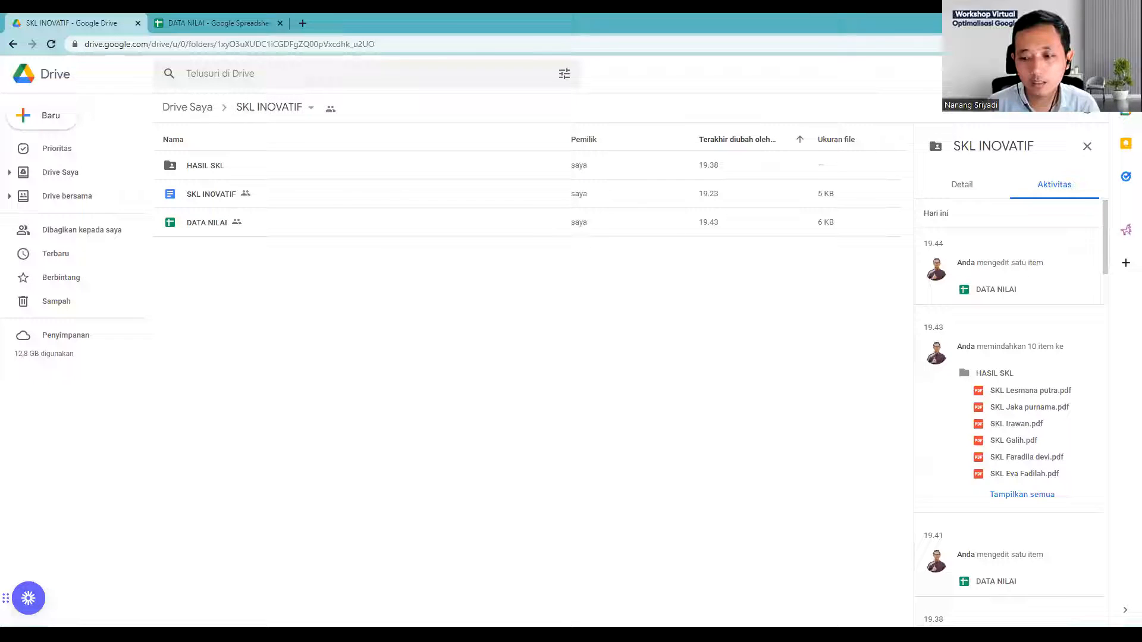
pyautogui.doubleClick(200, 195)
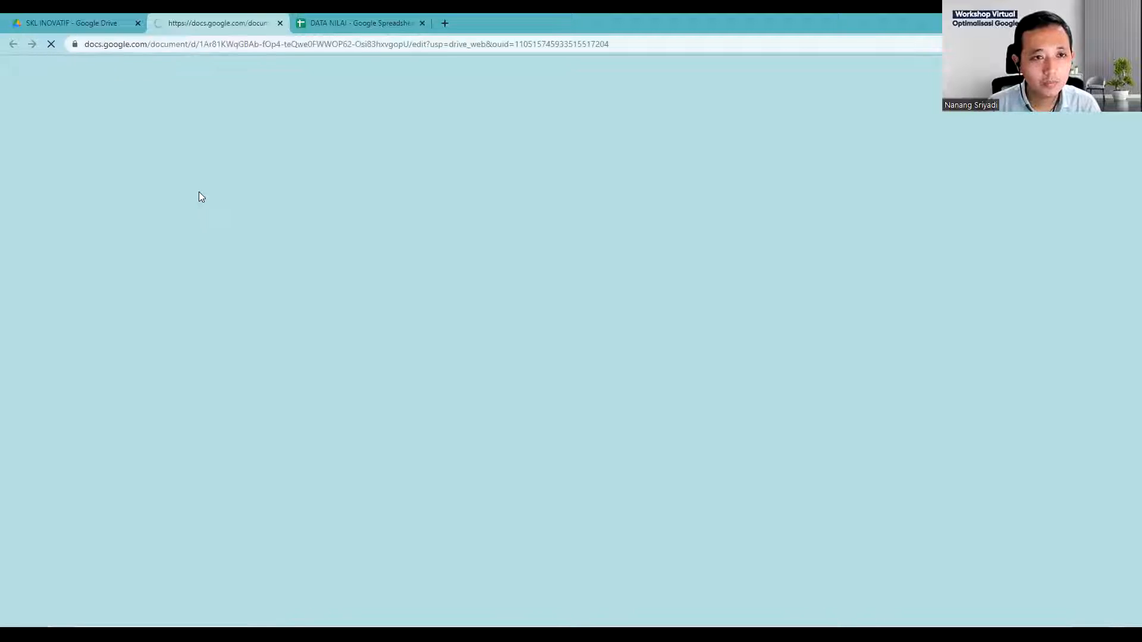
pyautogui.scroll(-3, 580, 324)
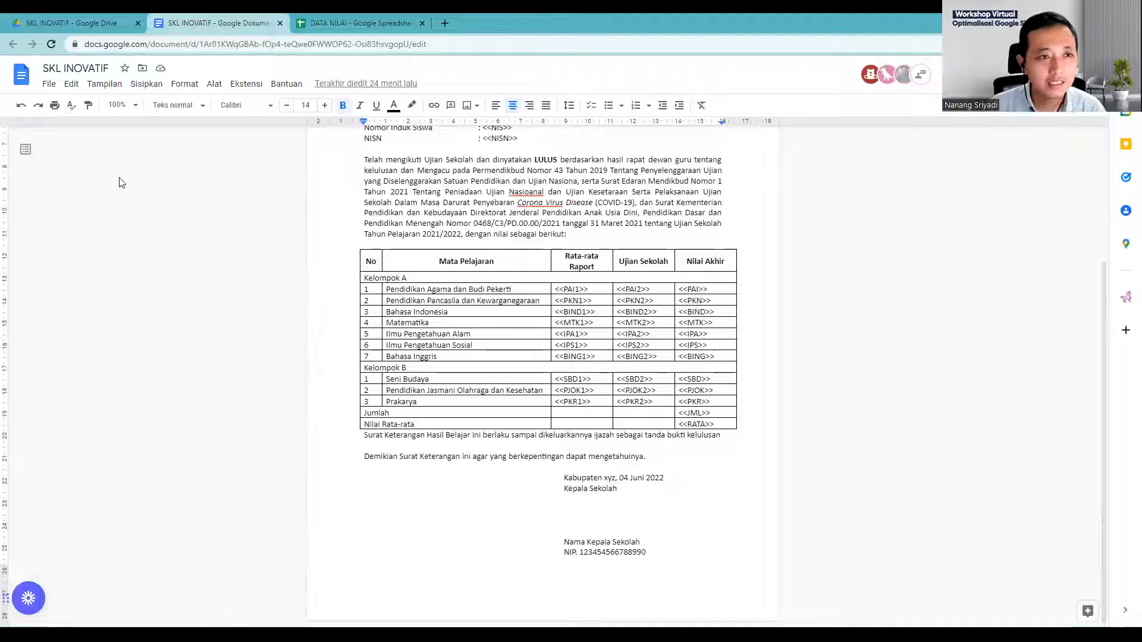
pyautogui.click(141, 85)
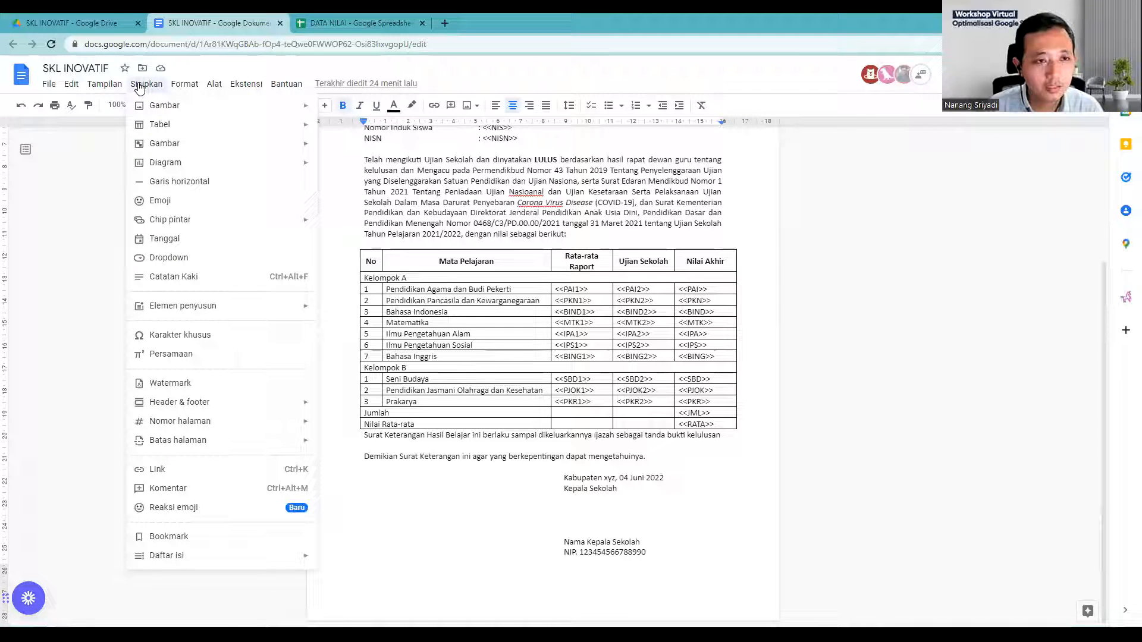
pyautogui.moveTo(190, 106)
pyautogui.click(370, 110)
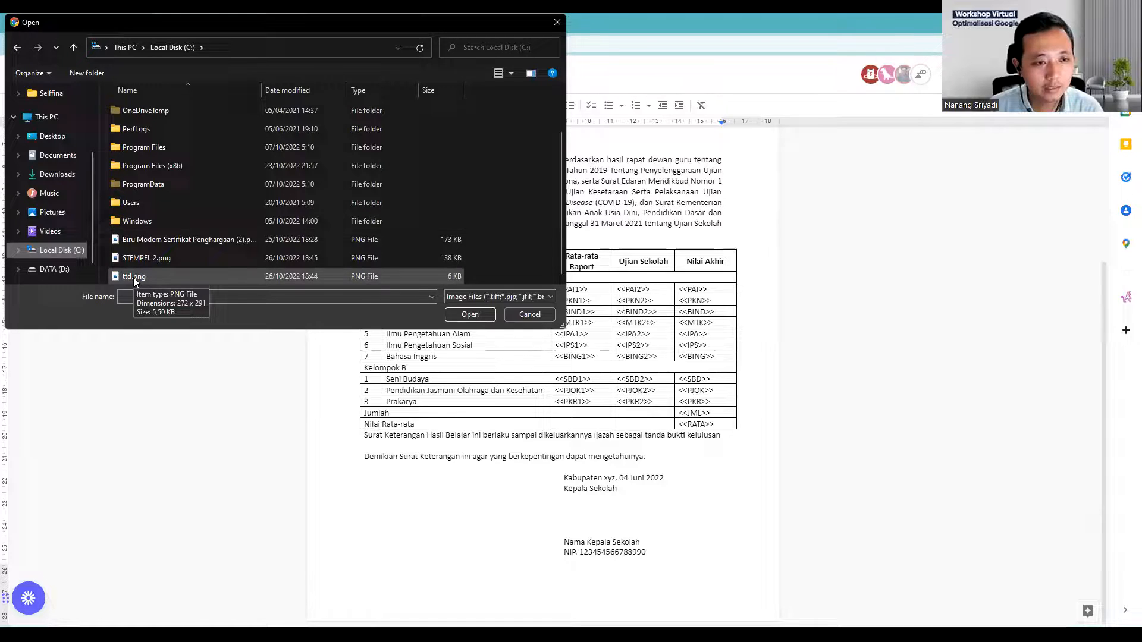
pyautogui.click(133, 278)
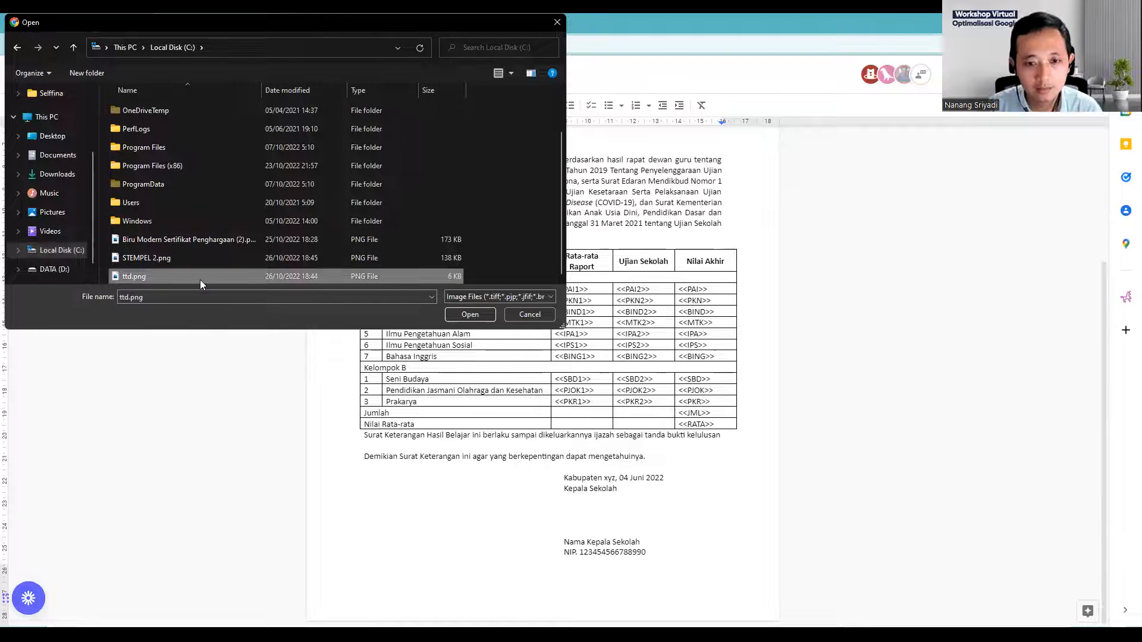
pyautogui.click(470, 315)
pyautogui.scroll(-5, 602, 342)
pyautogui.scroll(10, 602, 351)
pyautogui.click(449, 247)
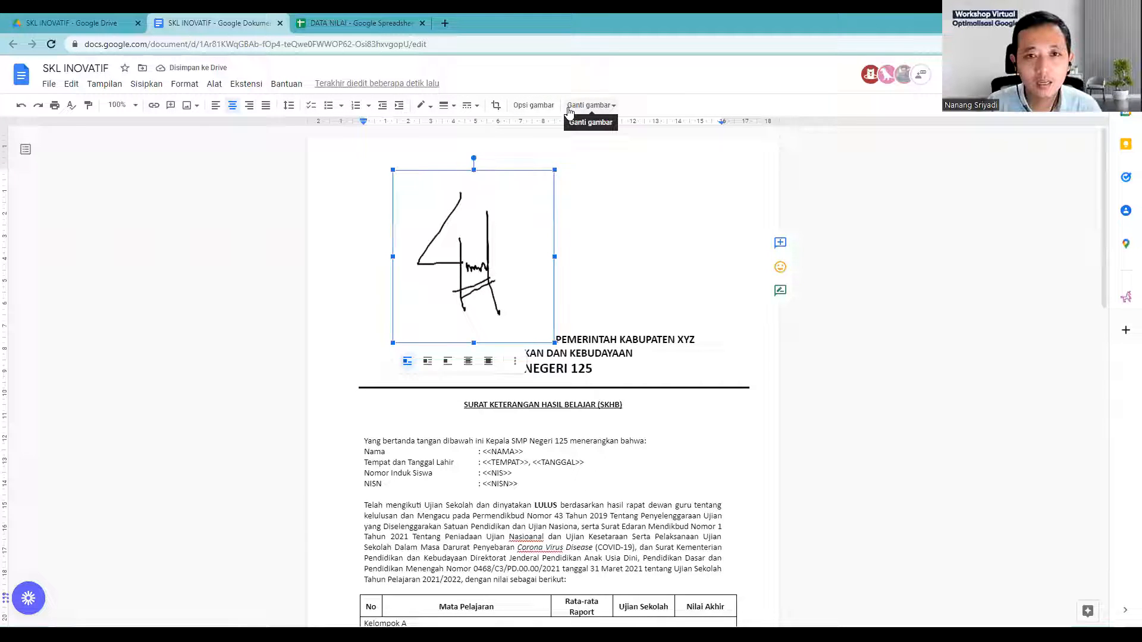
pyautogui.click(535, 107)
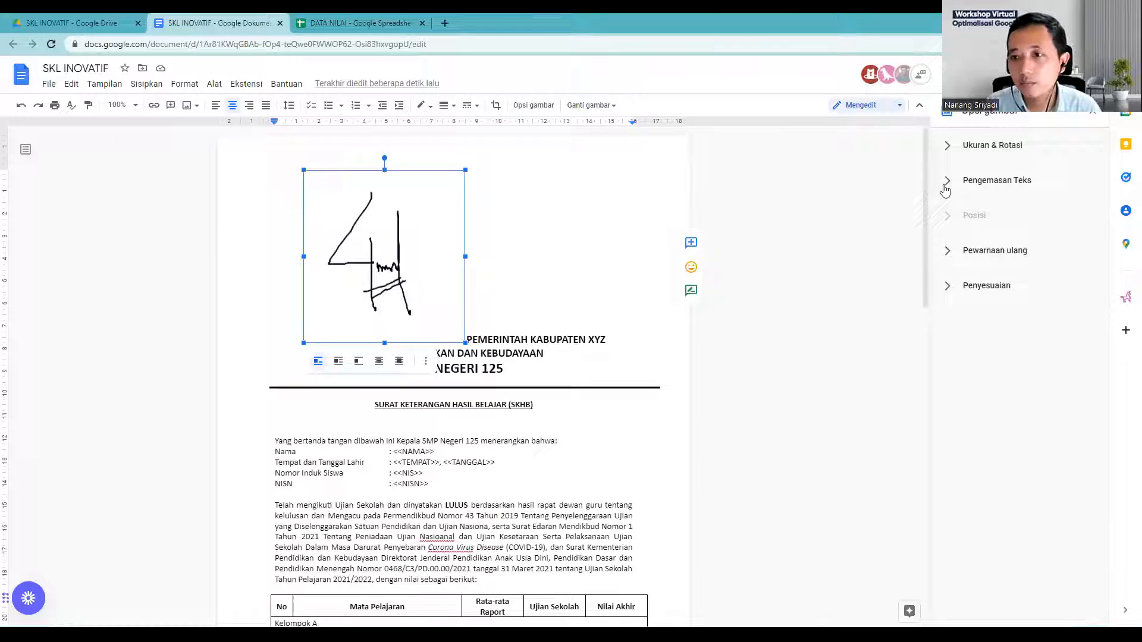
pyautogui.click(949, 149)
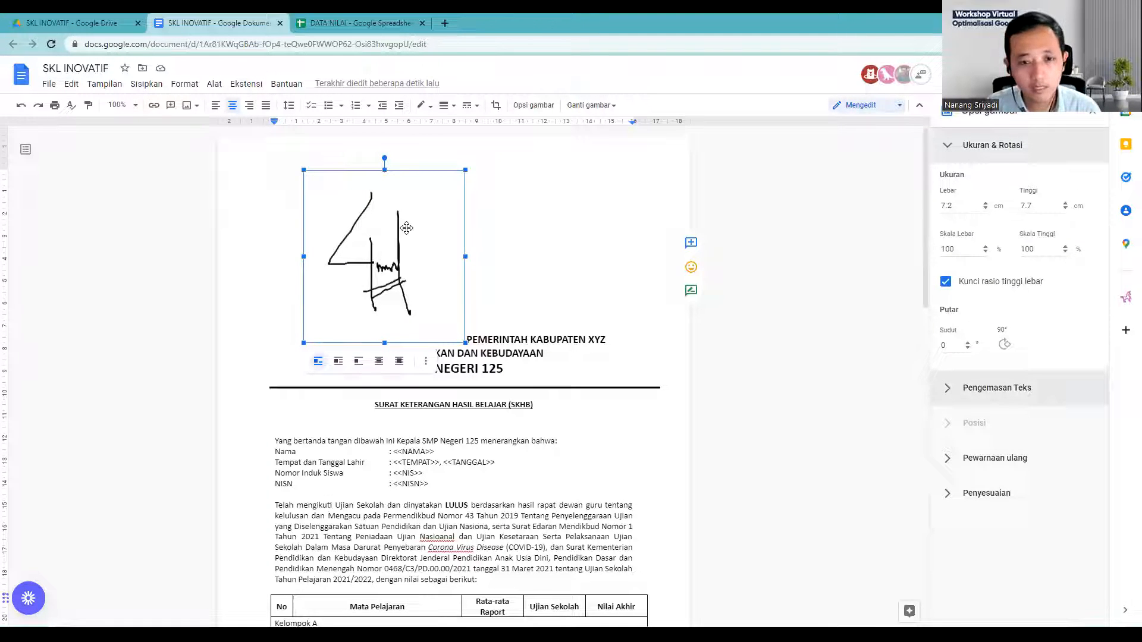
pyautogui.press('Delete')
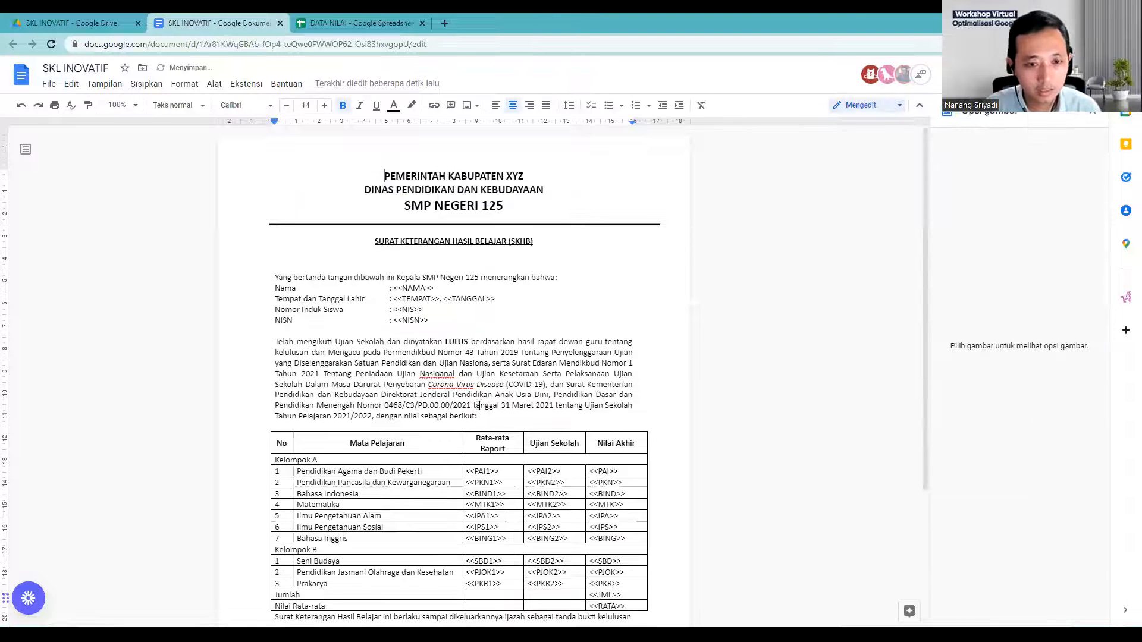
# Insert the signature image ttd.png from the computer on the blank line between Kepala Sekolah and Nama Kepala Sekolah
pyautogui.scroll(-3, 519, 459)
pyautogui.click(274, 503)
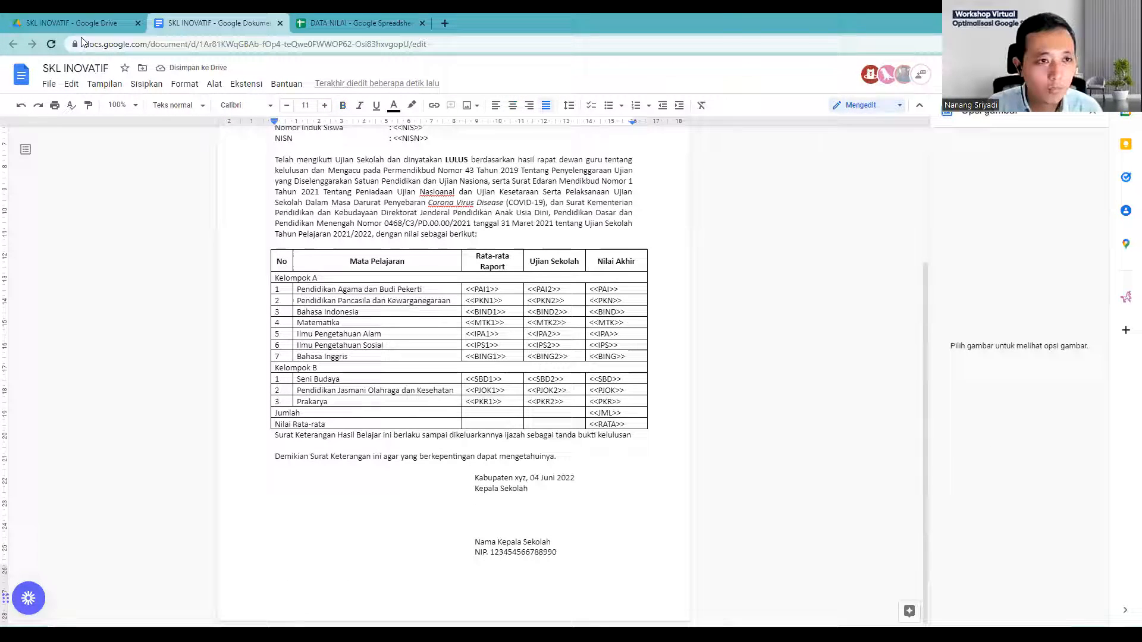
pyautogui.click(147, 87)
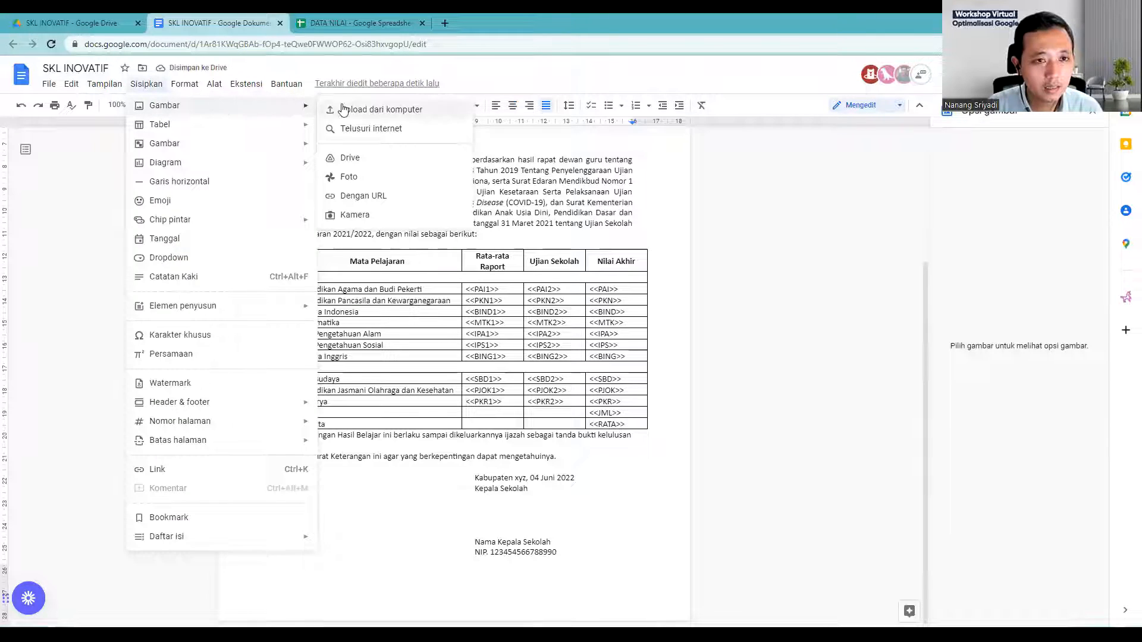
pyautogui.click(345, 109)
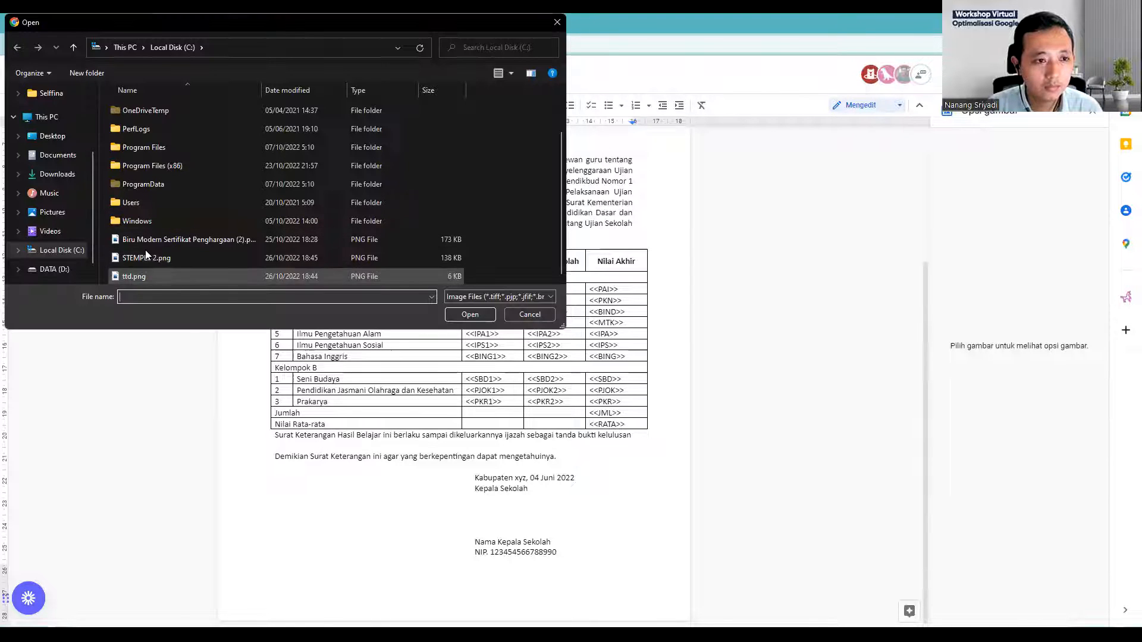
pyautogui.doubleClick(135, 276)
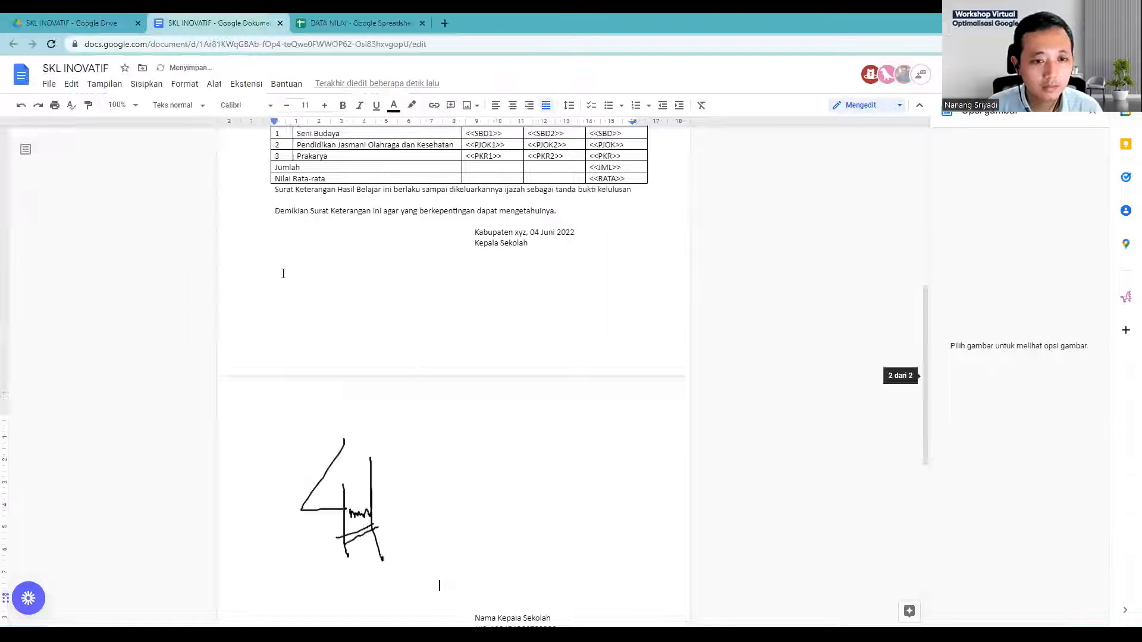
# Set the signature image's text wrapping to in front of text (Depan teks)
pyautogui.click(326, 493)
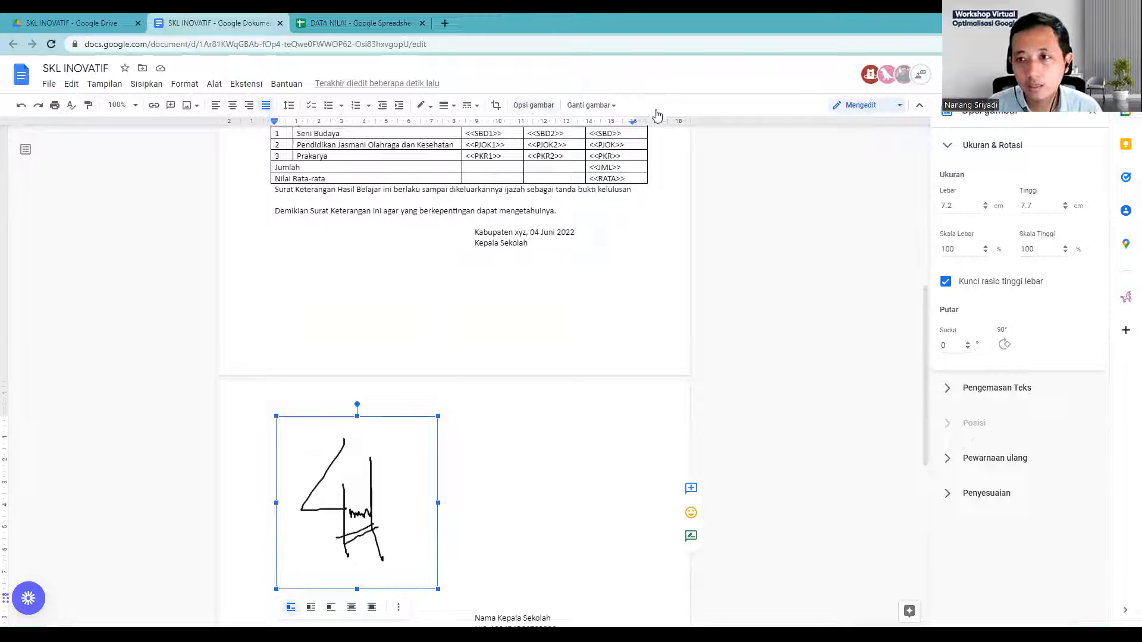
pyautogui.click(949, 146)
pyautogui.click(948, 149)
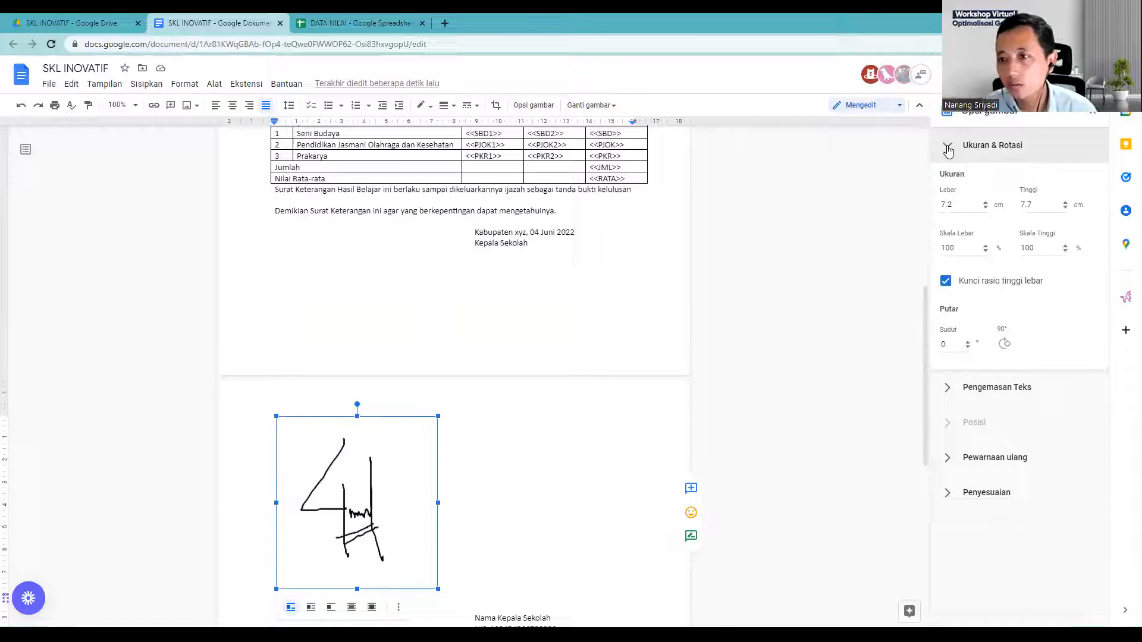
pyautogui.click(949, 389)
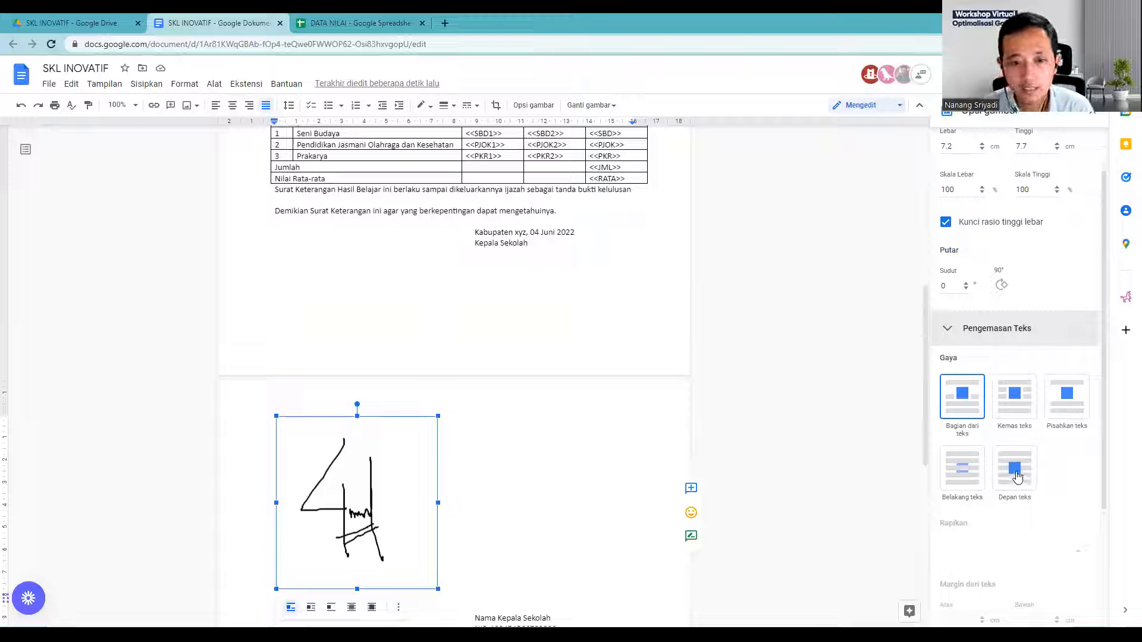
pyautogui.click(1015, 471)
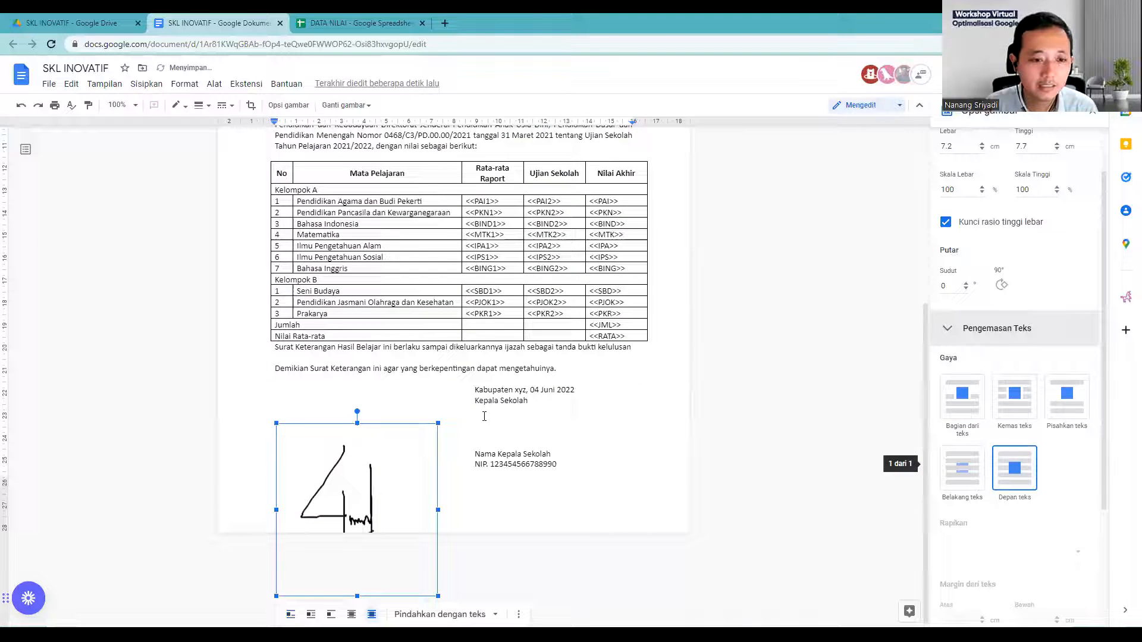
pyautogui.moveTo(324, 476)
pyautogui.mouseDown()
pyautogui.moveTo(461, 470)
pyautogui.moveTo(485, 439)
pyautogui.mouseUp()
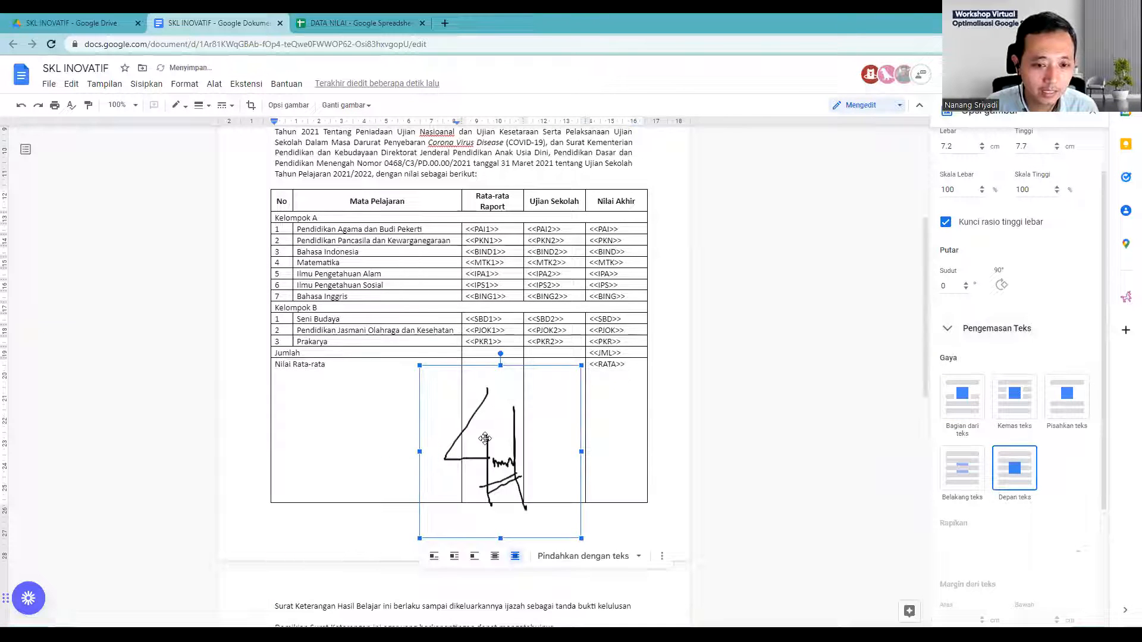
pyautogui.moveTo(407, 446); pyautogui.dragTo(423, 449)
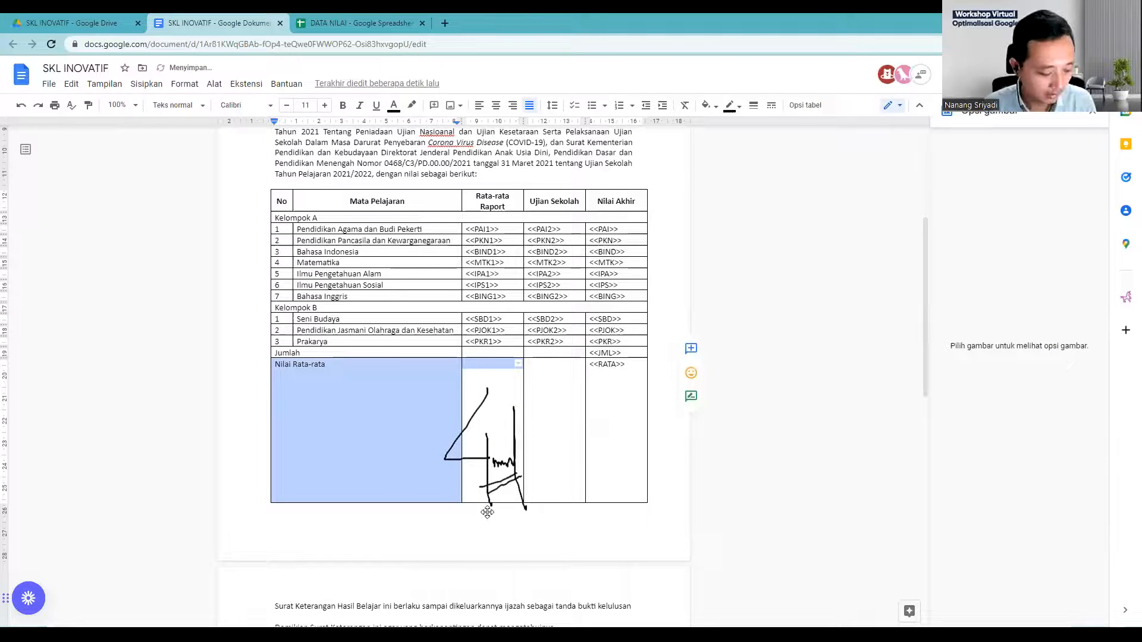
pyautogui.hotkey('ctrl', 'z')
# Shrink the signature to about 3.6 × 3.8 cm and place it behind the text (Belakang teks) just above the principal's name
pyautogui.scroll(-1, 476, 480)
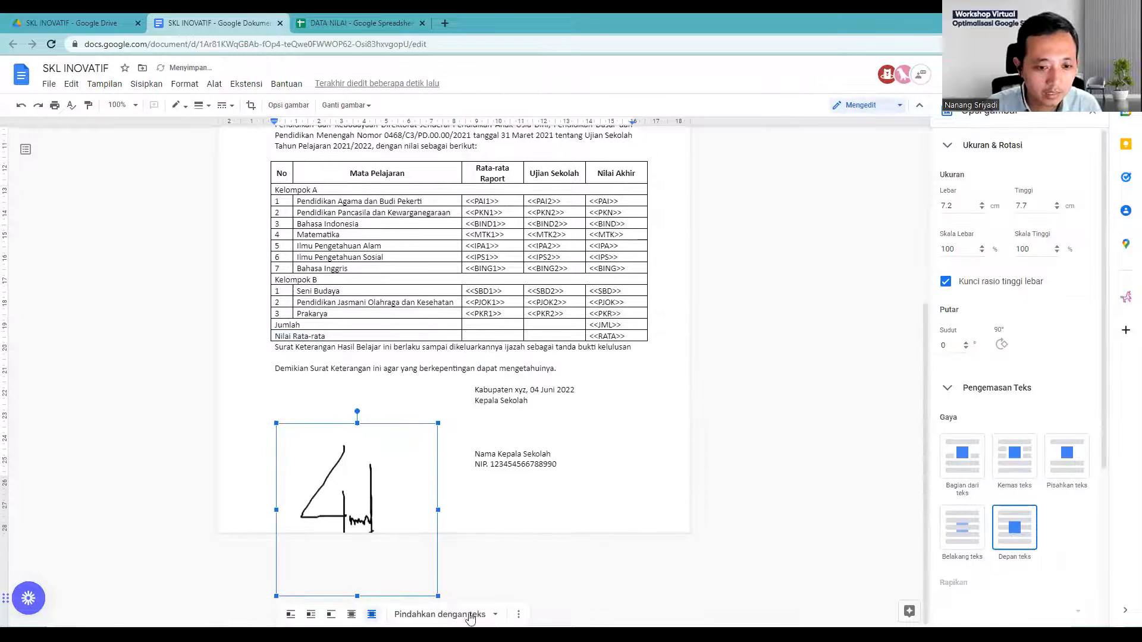
pyautogui.moveTo(437, 596); pyautogui.dragTo(357, 509)
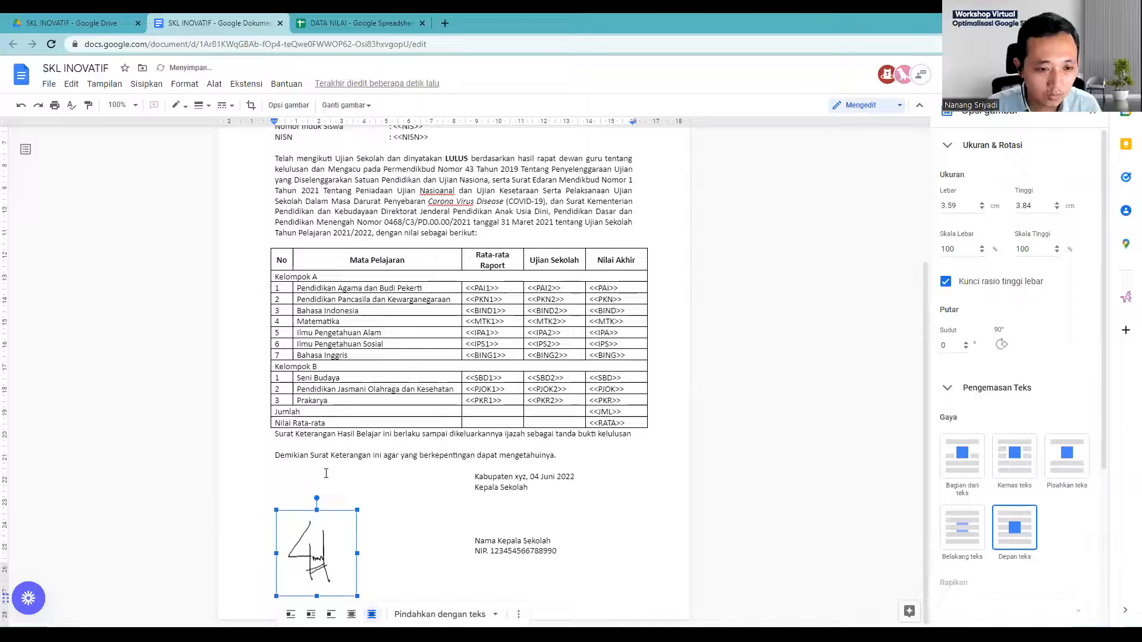
pyautogui.moveTo(318, 544); pyautogui.dragTo(499, 517)
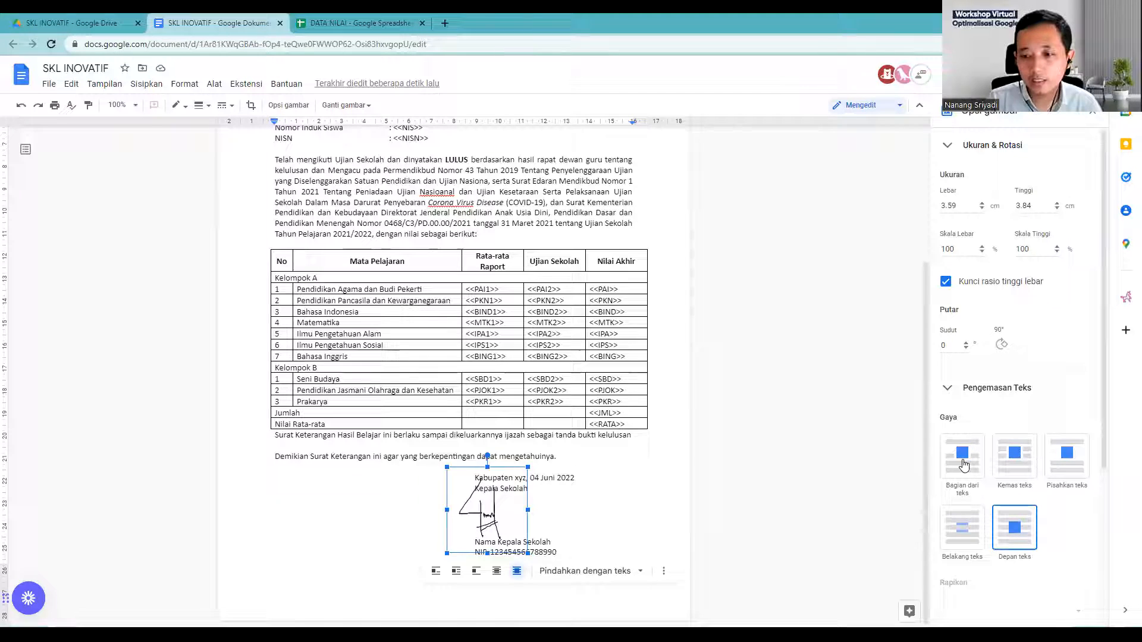
pyautogui.click(960, 539)
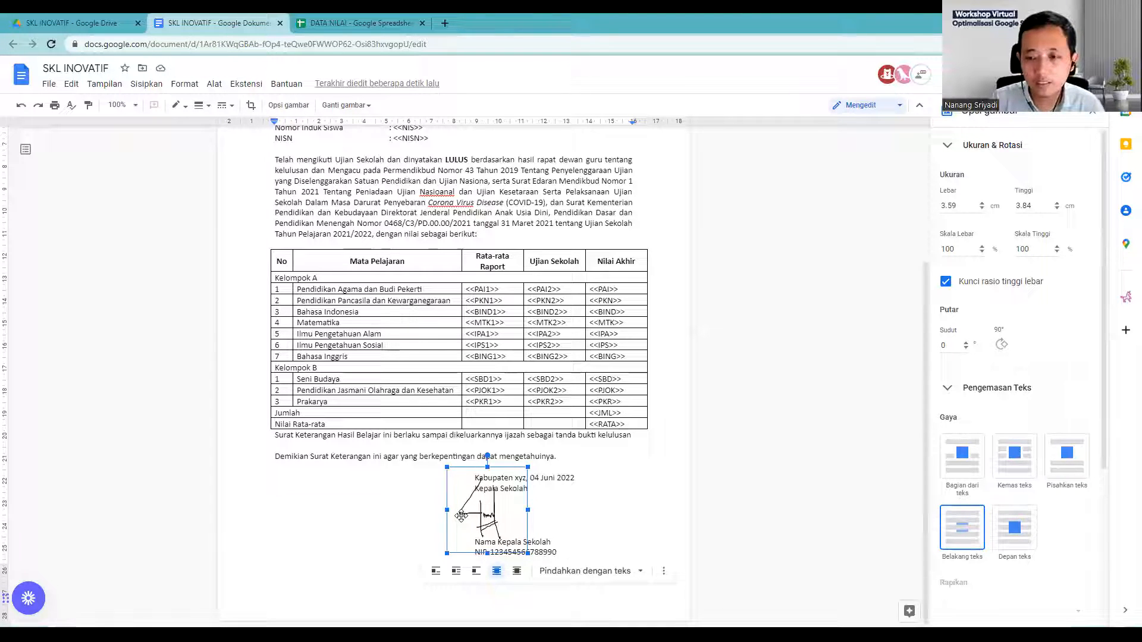
# Insert the stamp image STEMPEL 2.png from the computer on the blank line beside the signature
pyautogui.click(150, 83)
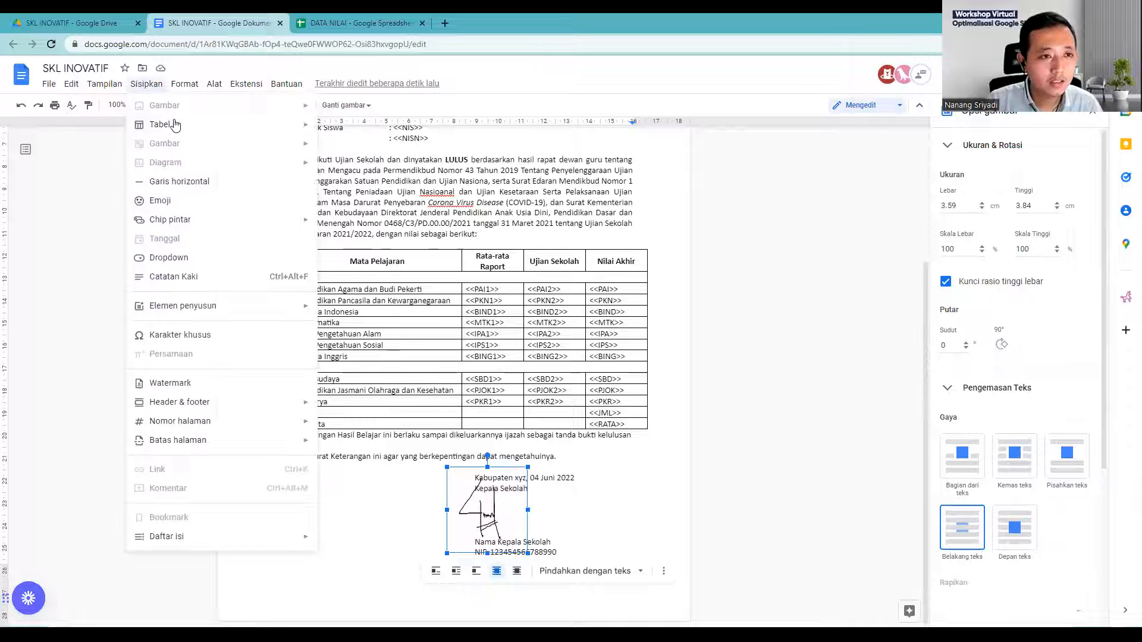
pyautogui.click(329, 465)
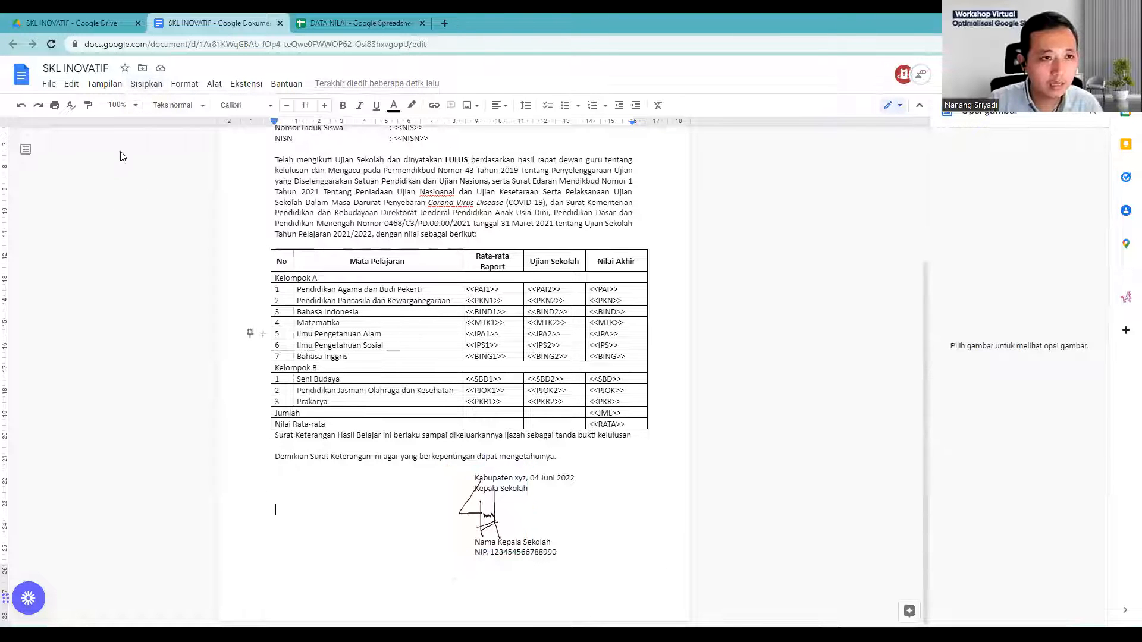
pyautogui.click(146, 83)
pyautogui.moveTo(181, 110)
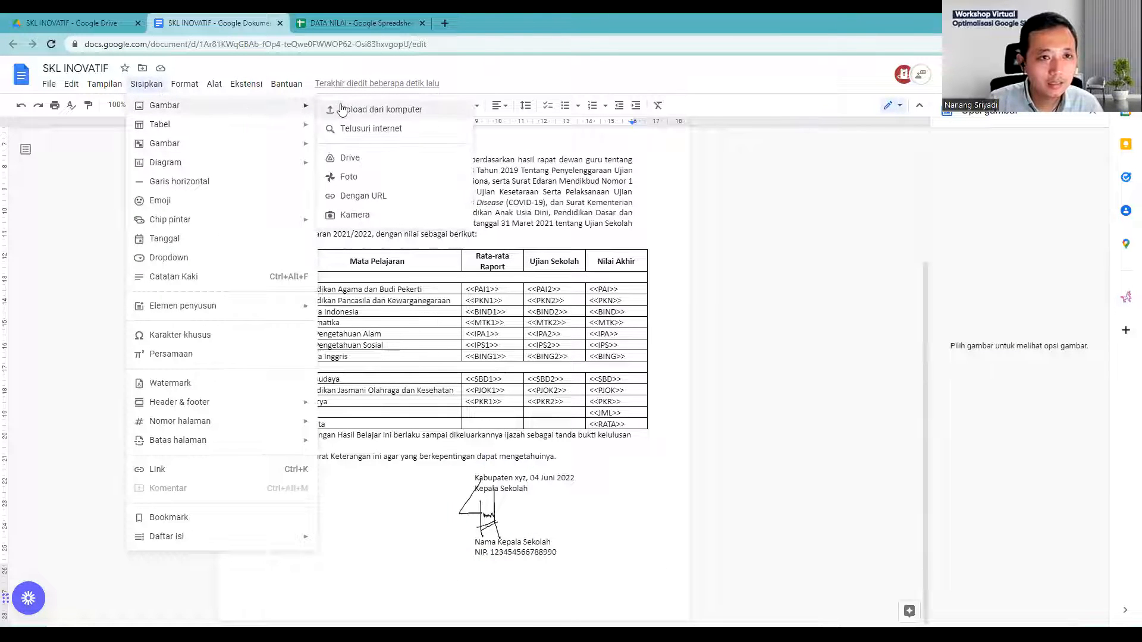
pyautogui.click(342, 110)
pyautogui.scroll(-2, 188, 252)
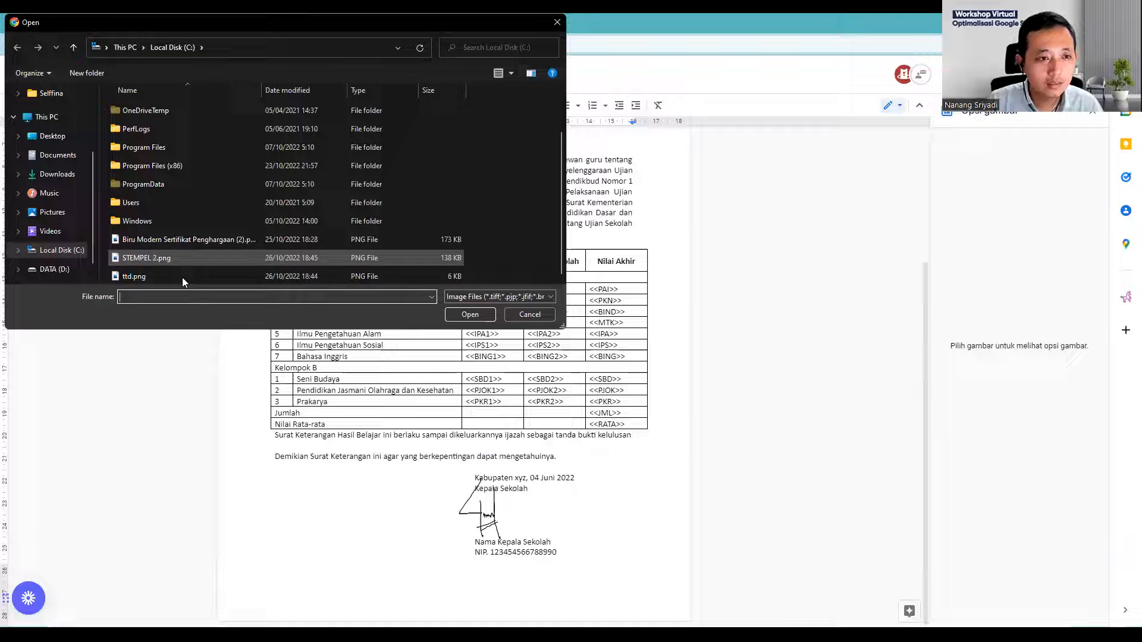
pyautogui.click(154, 257)
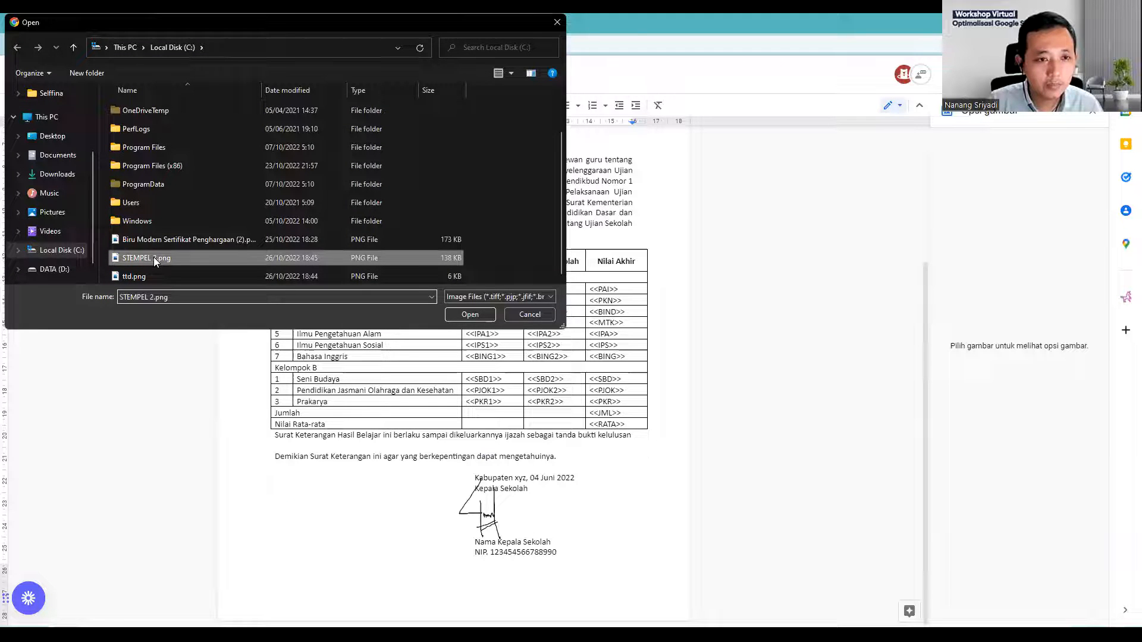
pyautogui.doubleClick(154, 257)
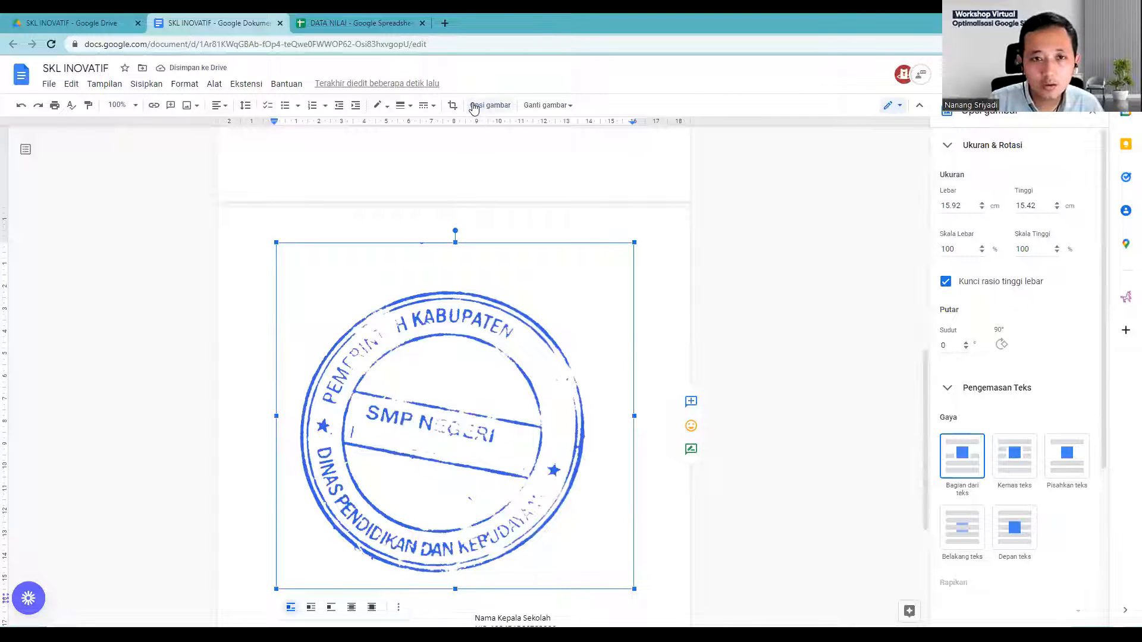
# Set the stamp in front of the text (Depan teks), then shrink it and place it overlapping the left part of the signature
pyautogui.click(947, 146)
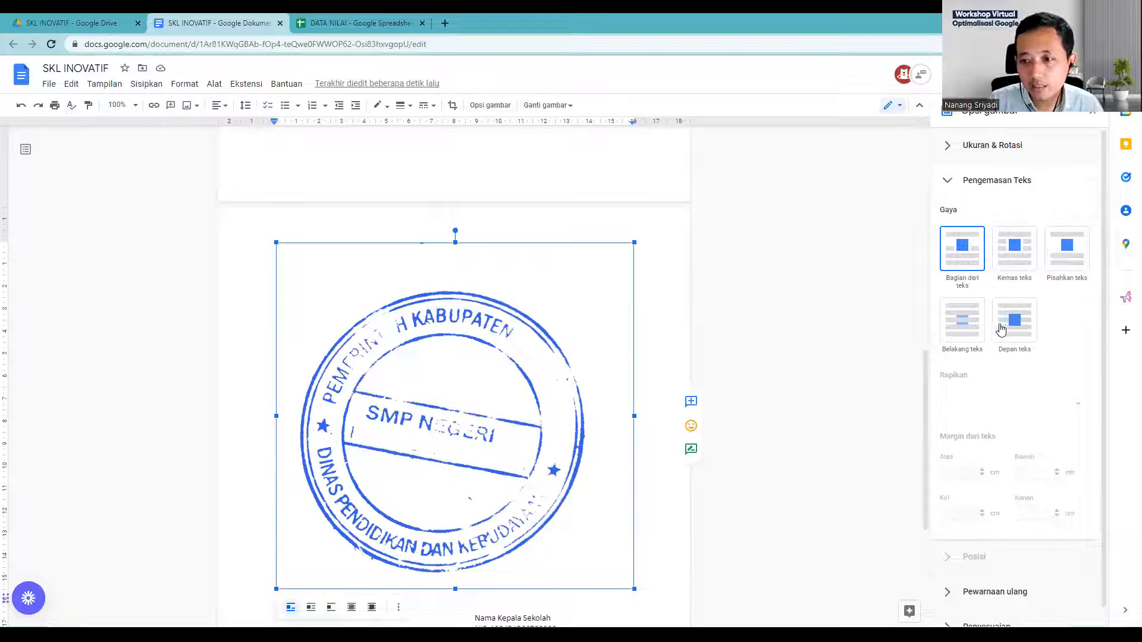
pyautogui.click(1011, 330)
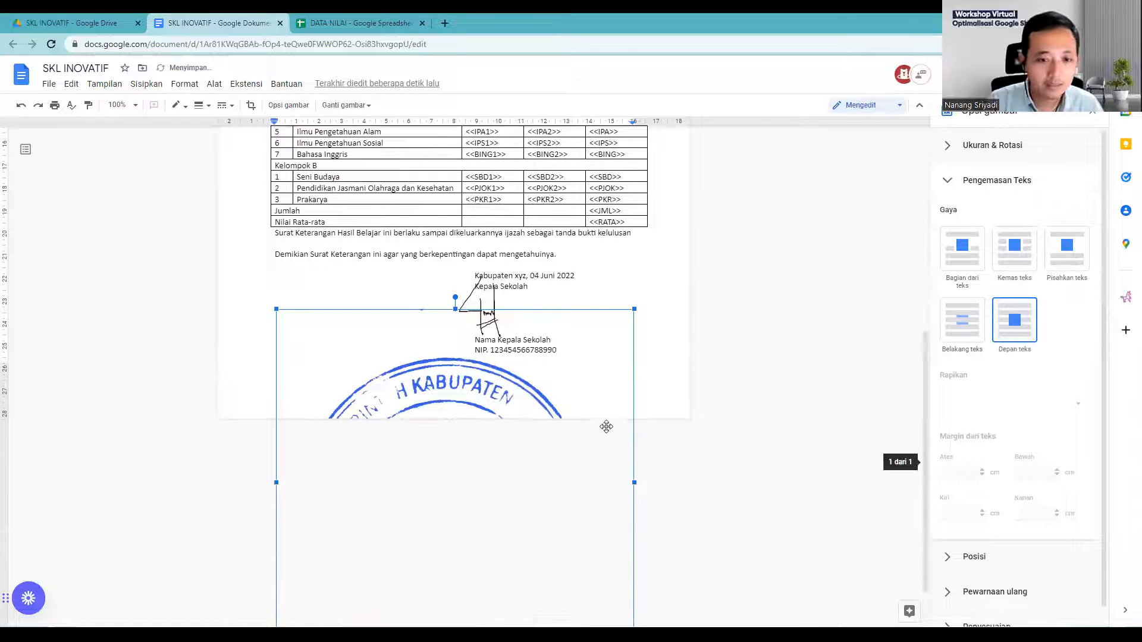
pyautogui.moveTo(634, 250); pyautogui.dragTo(375, 253)
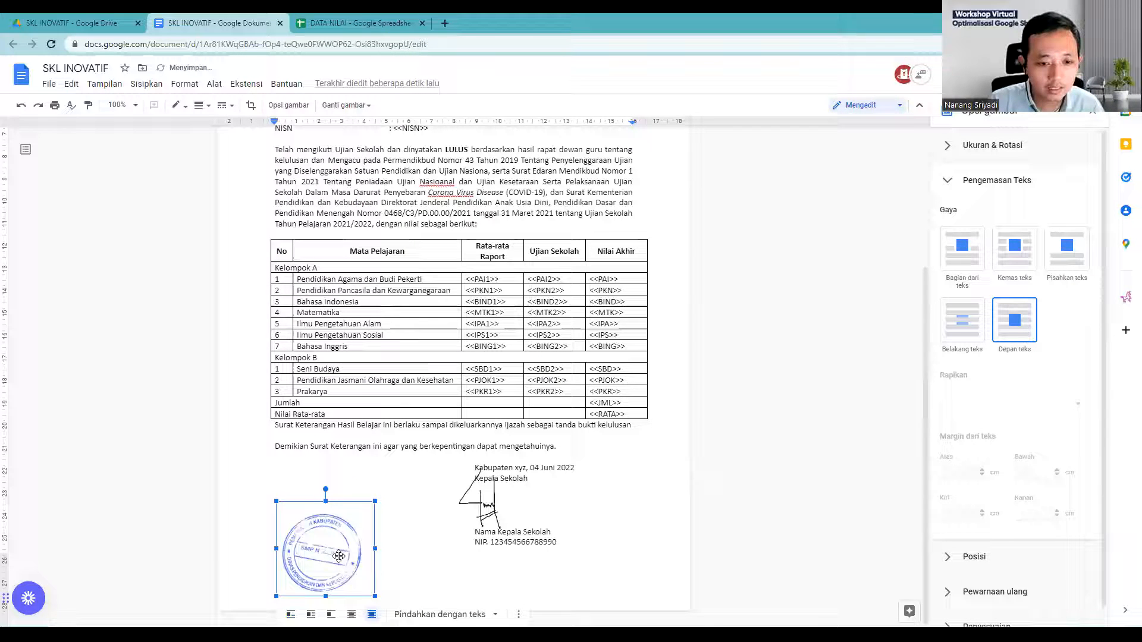
pyautogui.moveTo(322, 538); pyautogui.dragTo(499, 461)
pyautogui.click(666, 359)
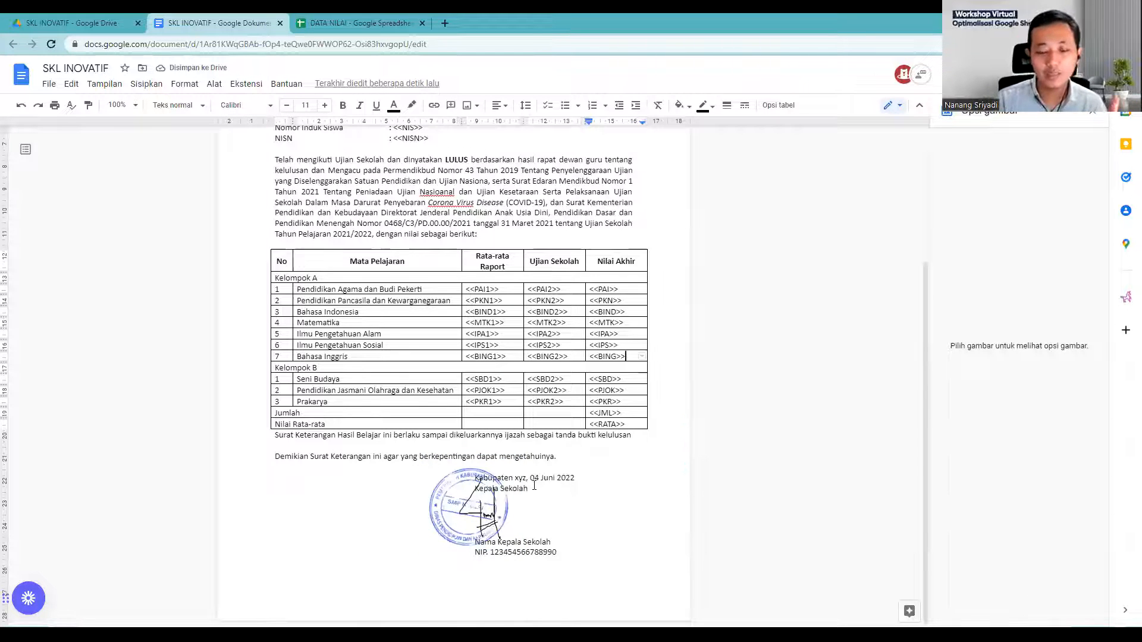
pyautogui.scroll(3, 534, 485)
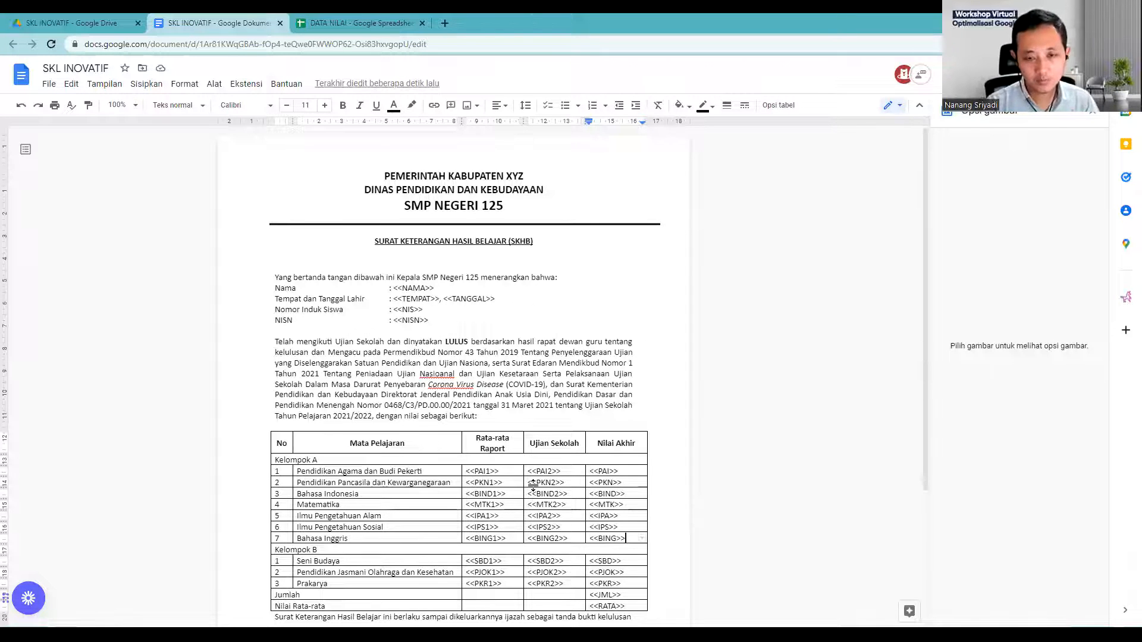
pyautogui.scroll(-3, 542, 477)
pyautogui.scroll(3, 543, 480)
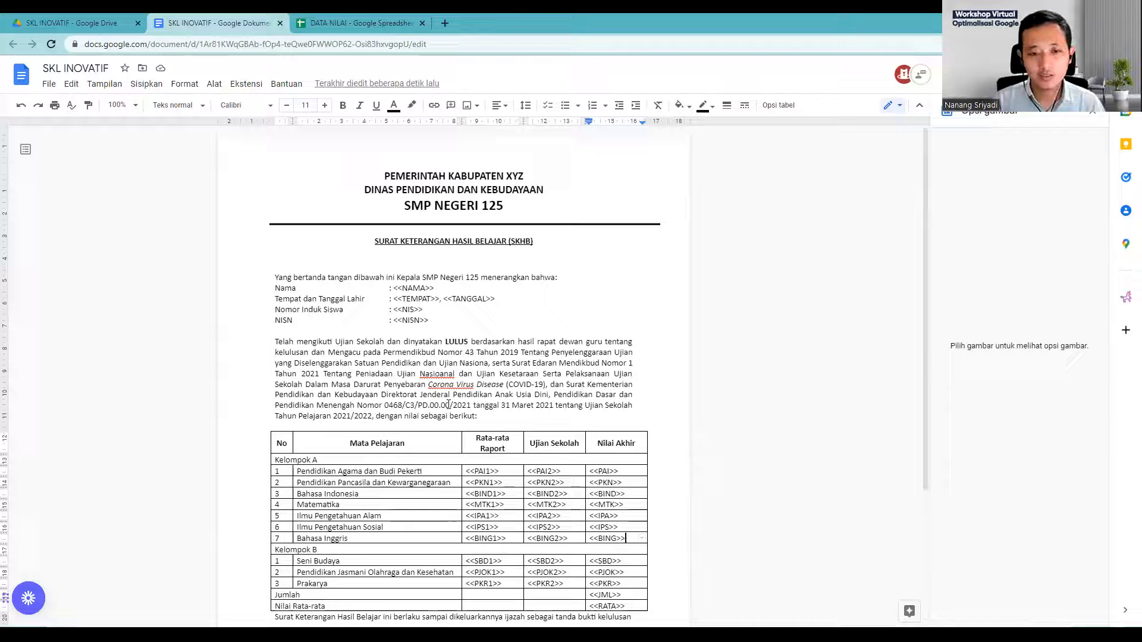
pyautogui.scroll(-3, 448, 416)
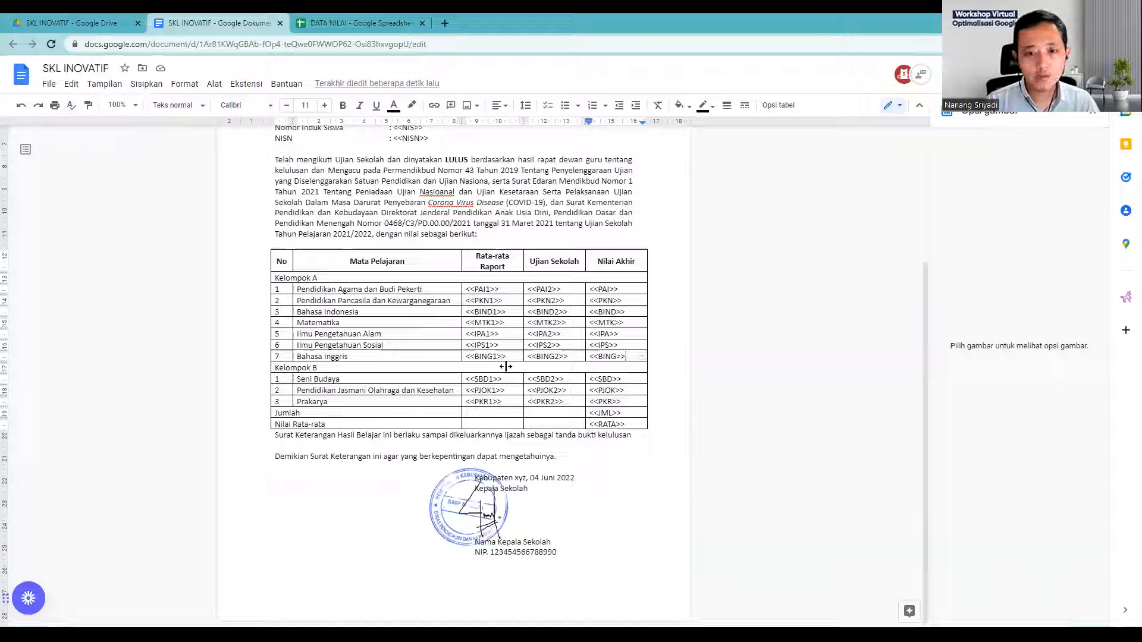
pyautogui.scroll(2, 550, 524)
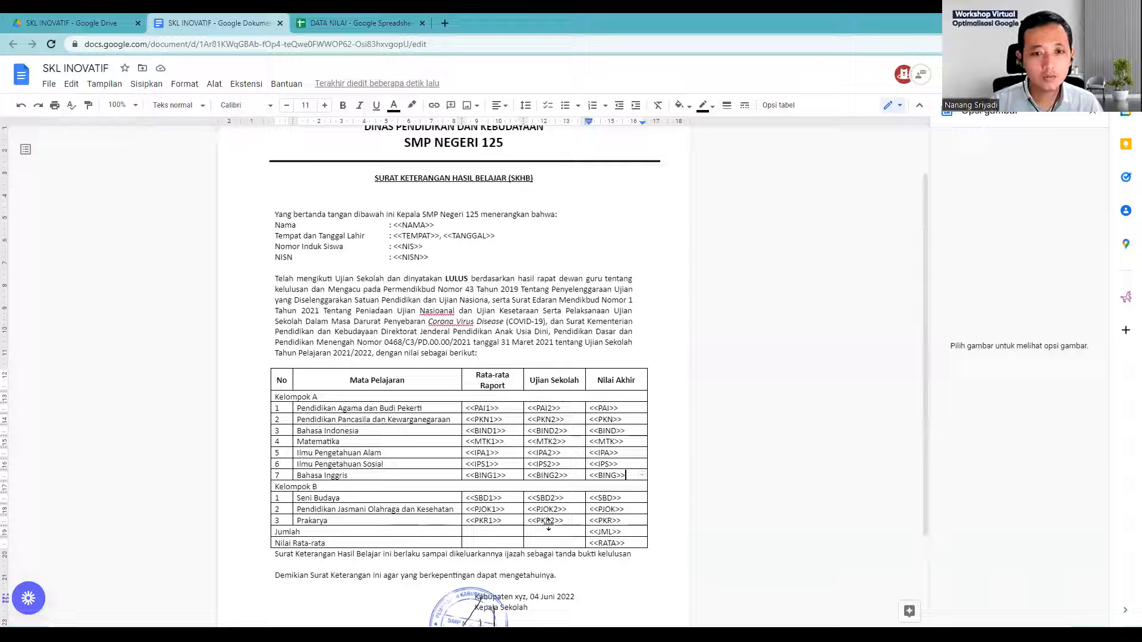
# Switch to the DATA NILAI spreadsheet and set the AVERAGE formula's reference in cell AL2 to AA2
pyautogui.scroll(1, 443, 257)
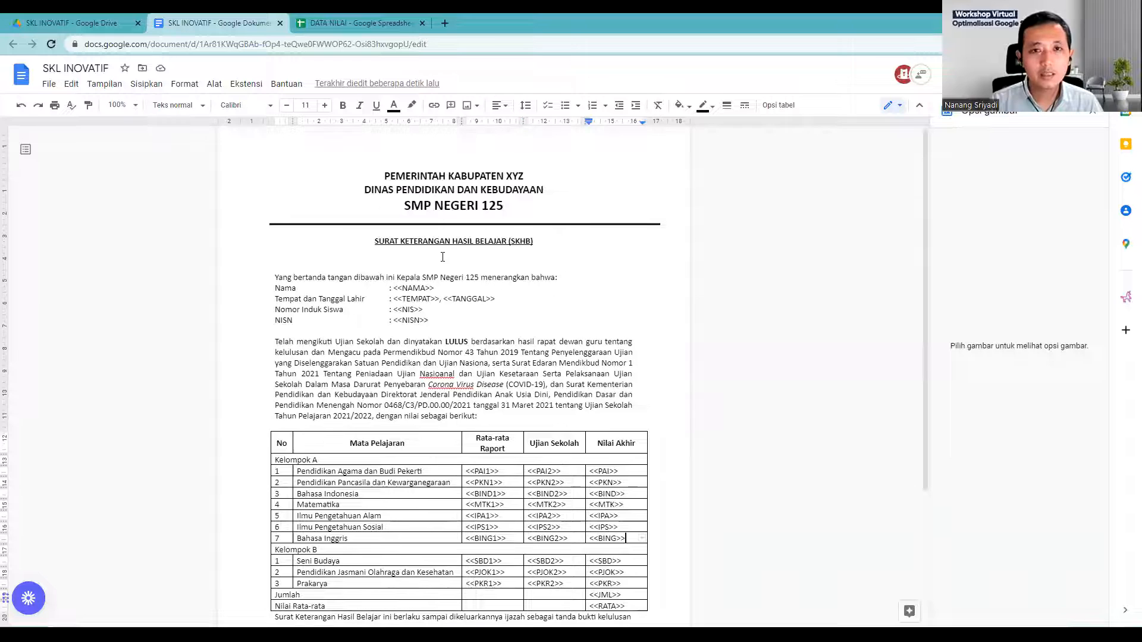
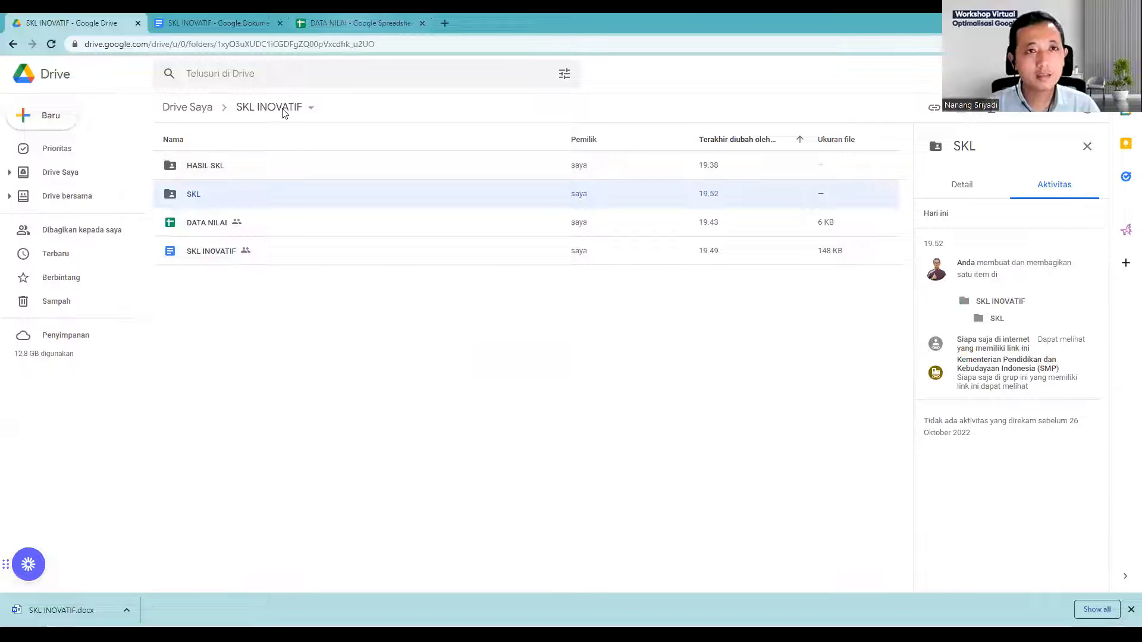
pyautogui.click(370, 24)
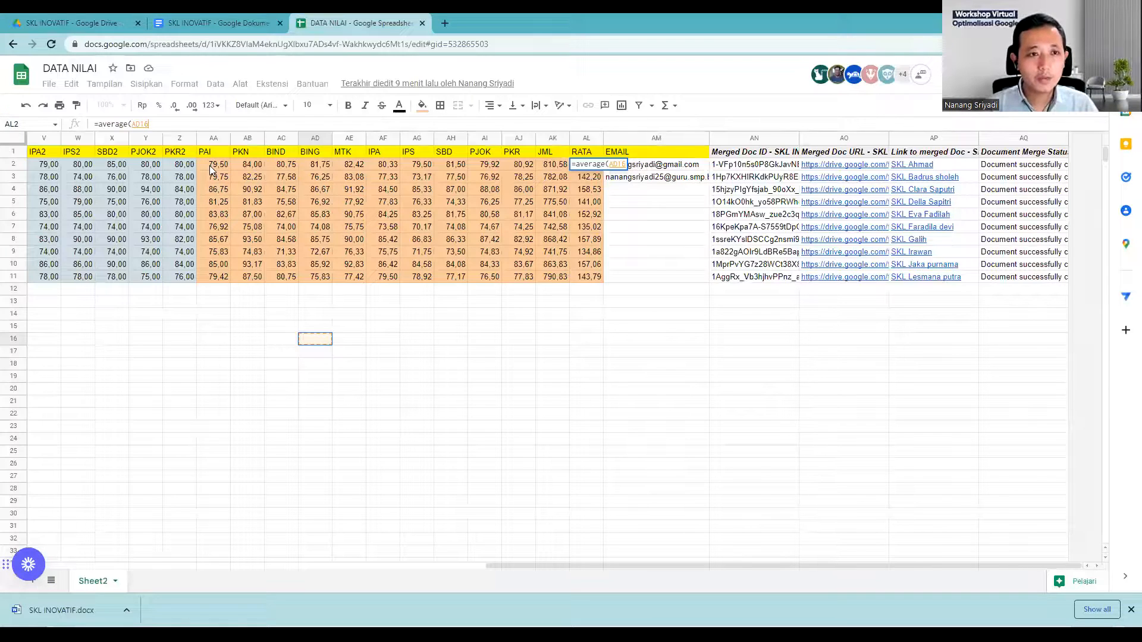
pyautogui.moveTo(210, 165); pyautogui.dragTo(553, 252)
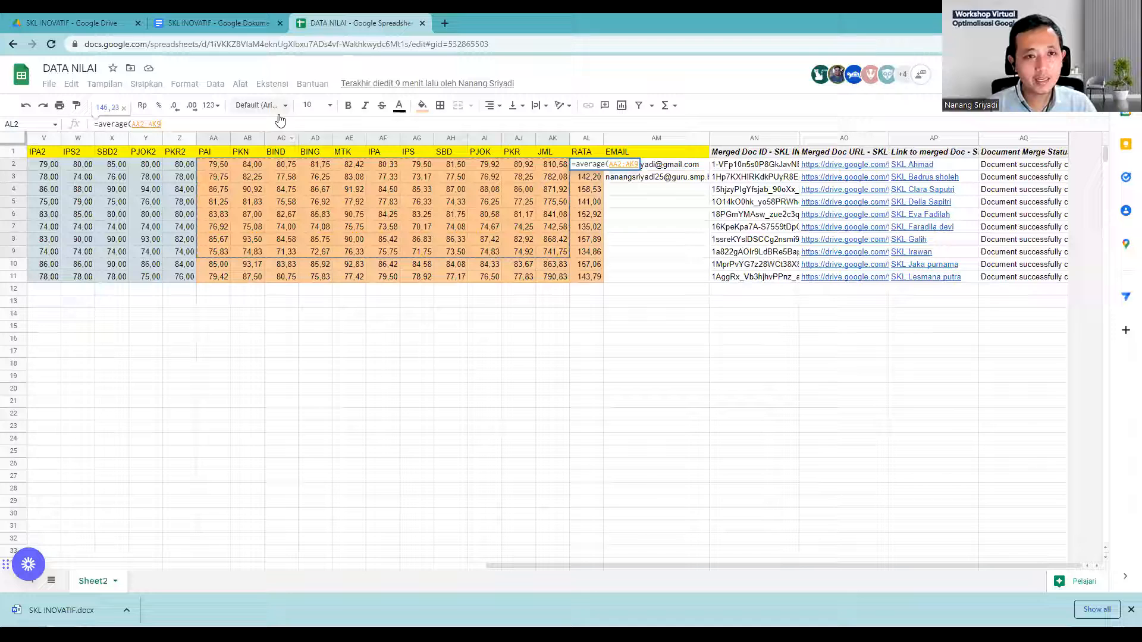
pyautogui.click(215, 167)
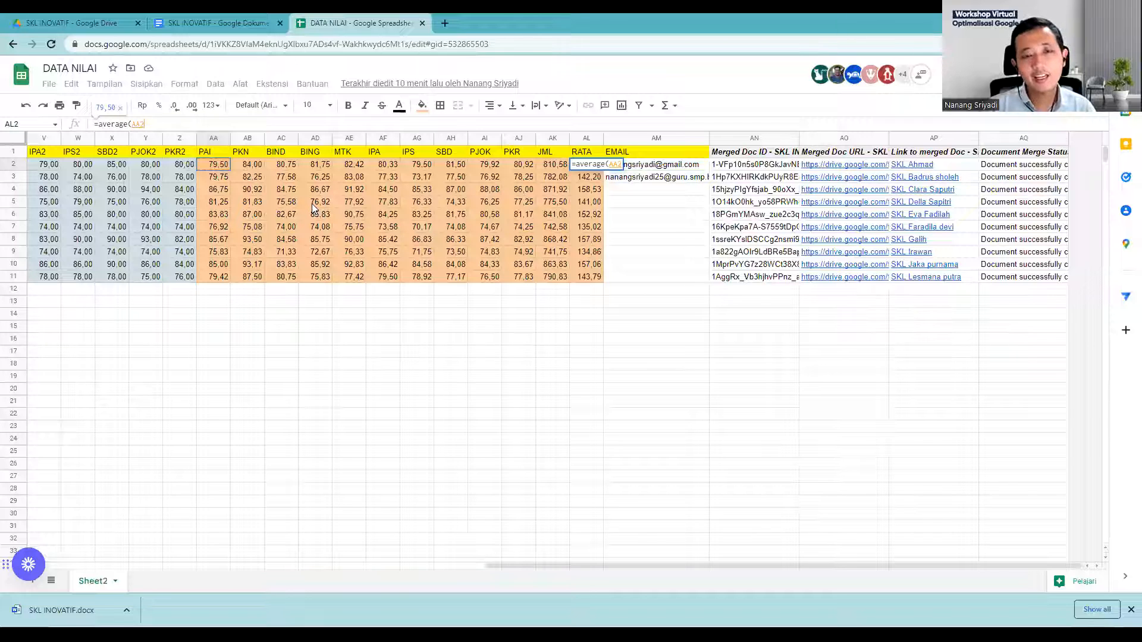
# Switch to the SKL INOVATIF document and highlight the <<NAMA>> and <<PAI1>> placeholders
pyautogui.click(197, 22)
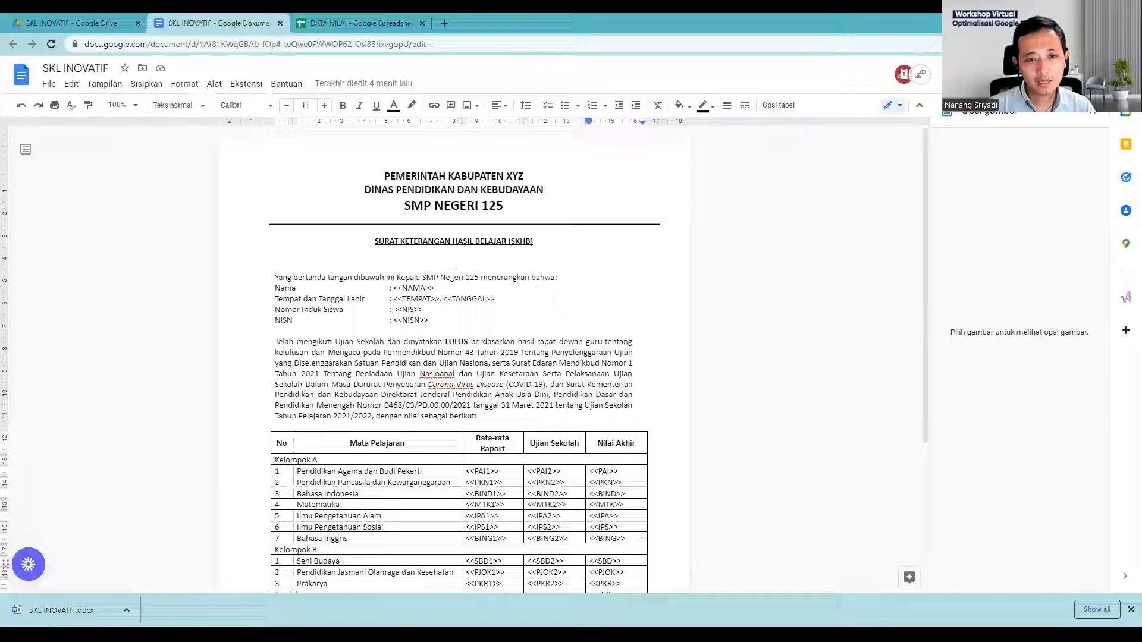
pyautogui.moveTo(396, 285); pyautogui.dragTo(607, 281)
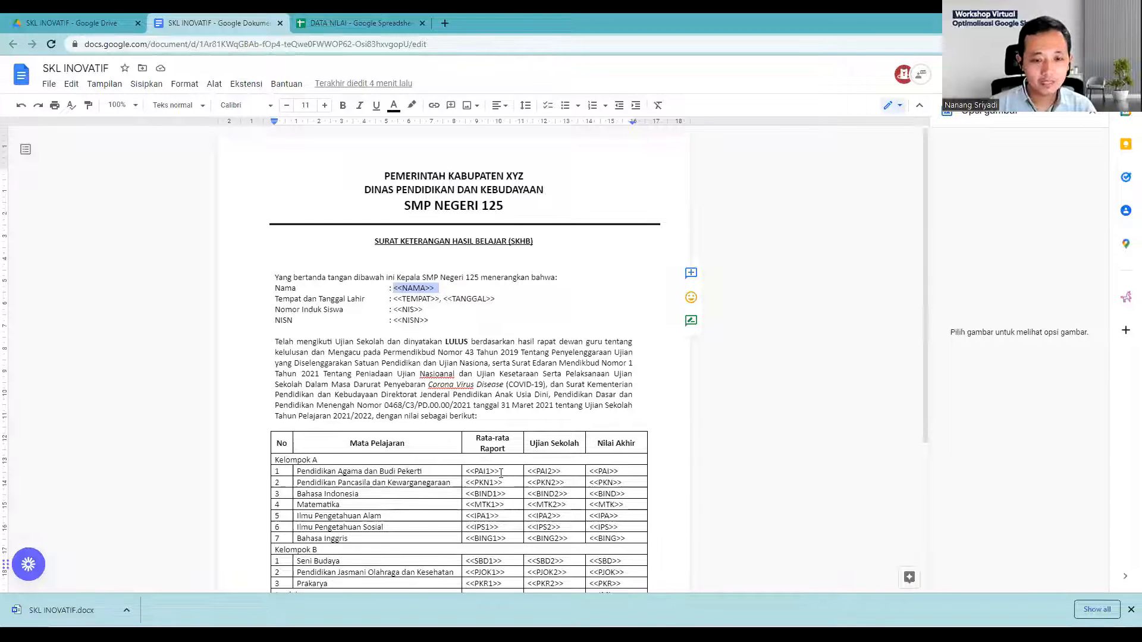
pyautogui.moveTo(501, 474); pyautogui.dragTo(466, 471)
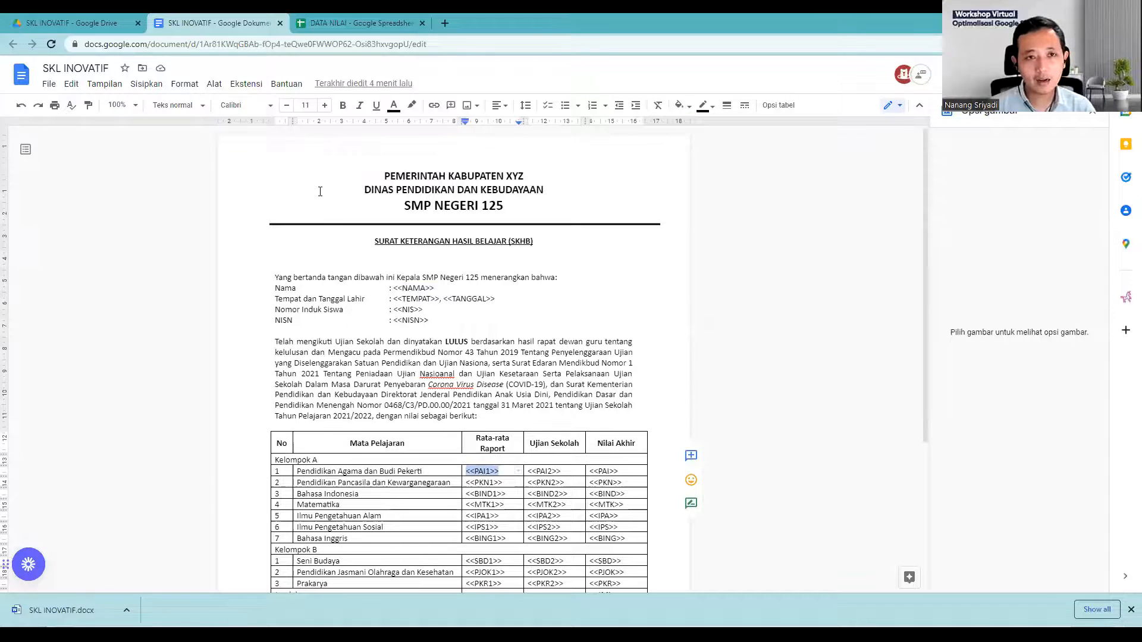
# Return to the DATA NILAI spreadsheet, enter =average(AA2) in AL2 and format the cell to two decimal places
pyautogui.click(351, 22)
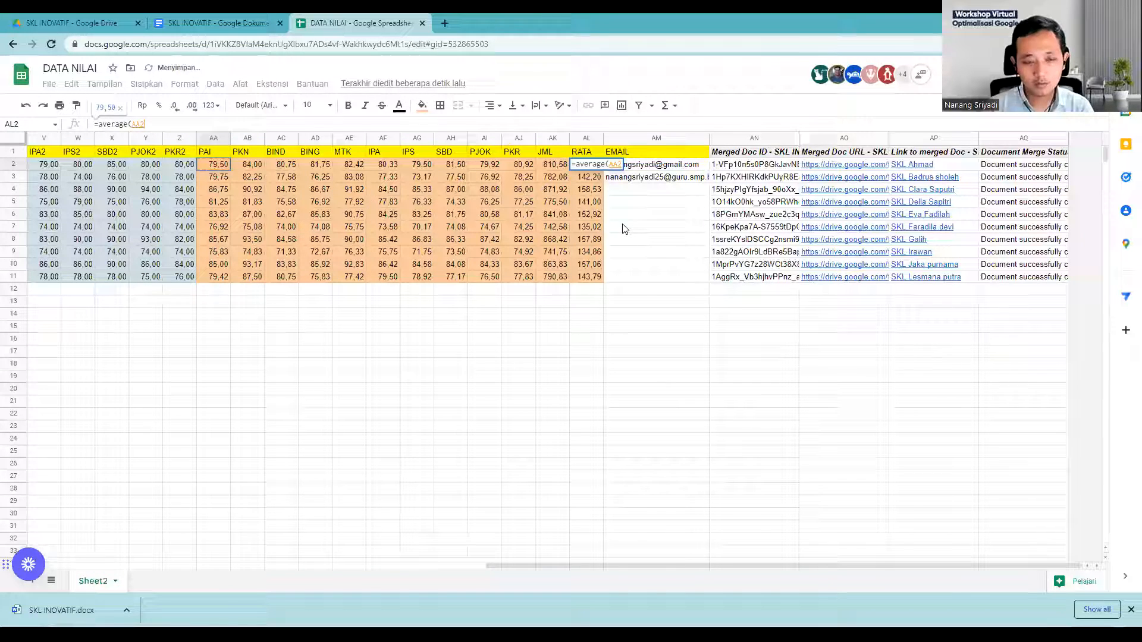
pyautogui.press('Return')
pyautogui.click(593, 164)
pyautogui.click(192, 106)
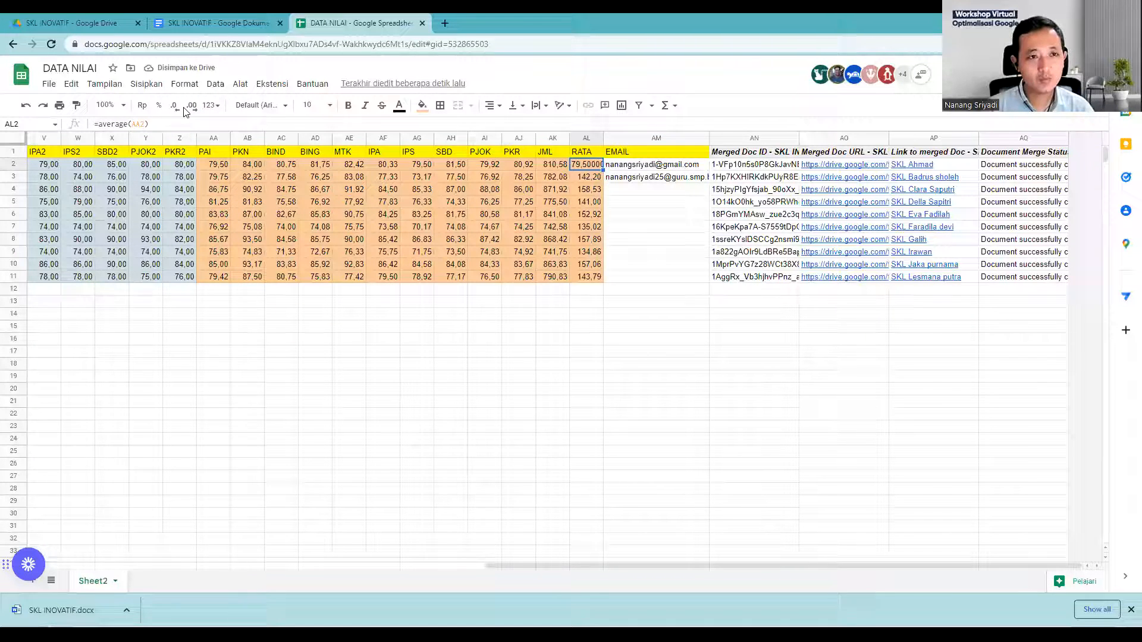
pyautogui.click(176, 110)
pyautogui.click(177, 110)
pyautogui.click(177, 110)
pyautogui.click(176, 110)
pyautogui.click(191, 110)
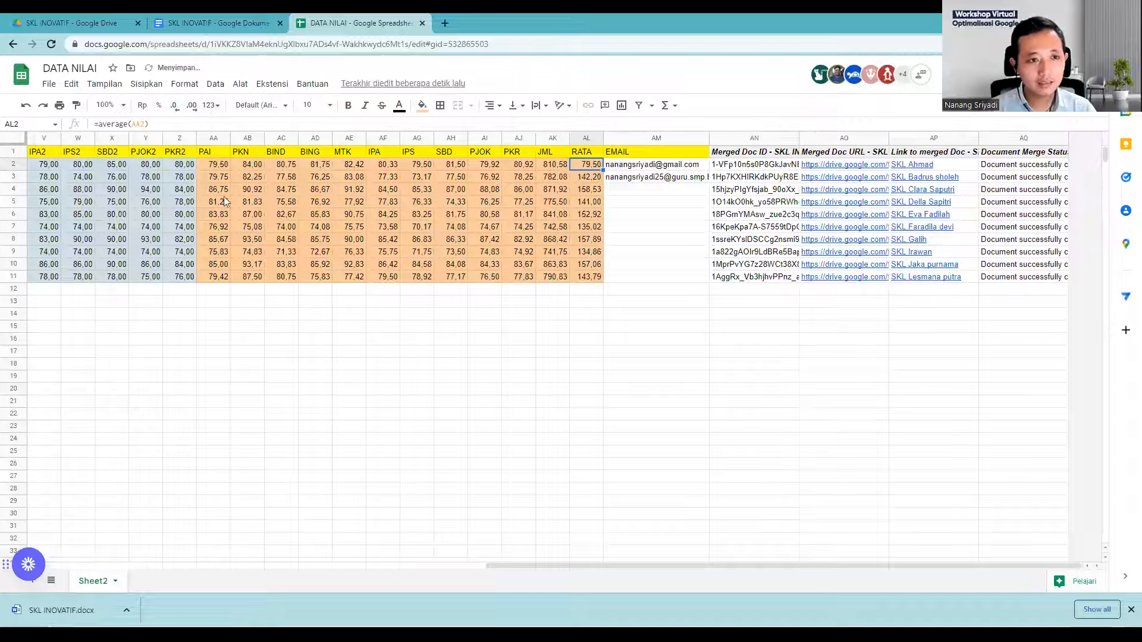
# Increase the decimal places of the scores in AA2:AL11, and reduce them back to two
pyautogui.moveTo(211, 165); pyautogui.dragTo(572, 274)
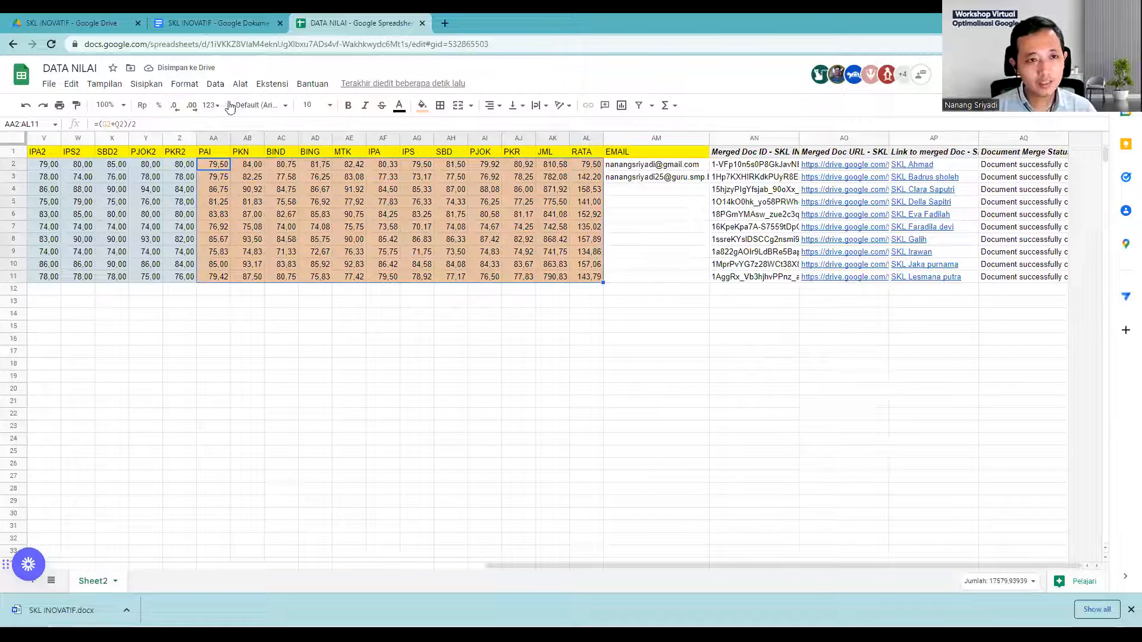
pyautogui.click(192, 106)
pyautogui.click(192, 106)
pyautogui.click(192, 106)
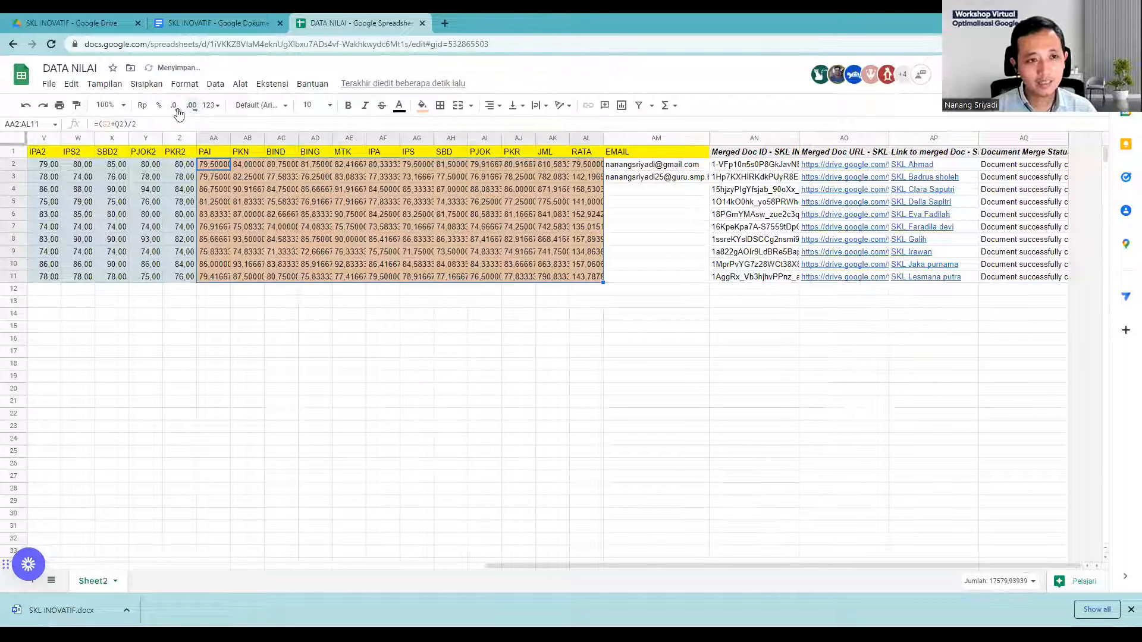
pyautogui.click(177, 108)
pyautogui.click(178, 109)
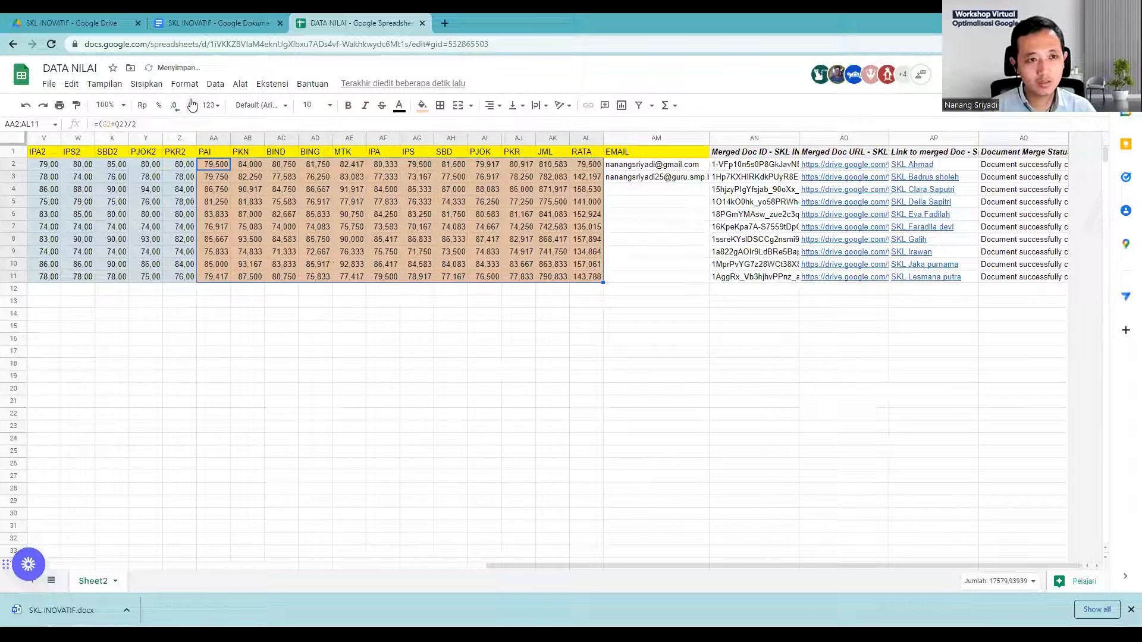
pyautogui.click(180, 113)
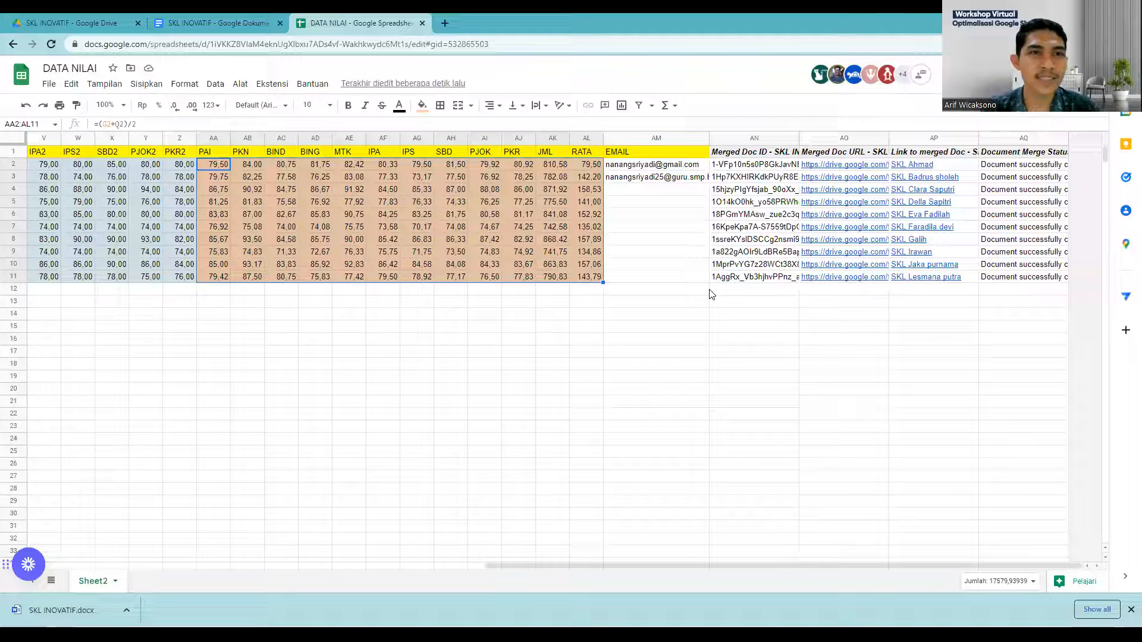
# Open the SKL folder in Google Drive and upload SKL INOVATIF.docx from the Downloads folder into it
pyautogui.click(90, 22)
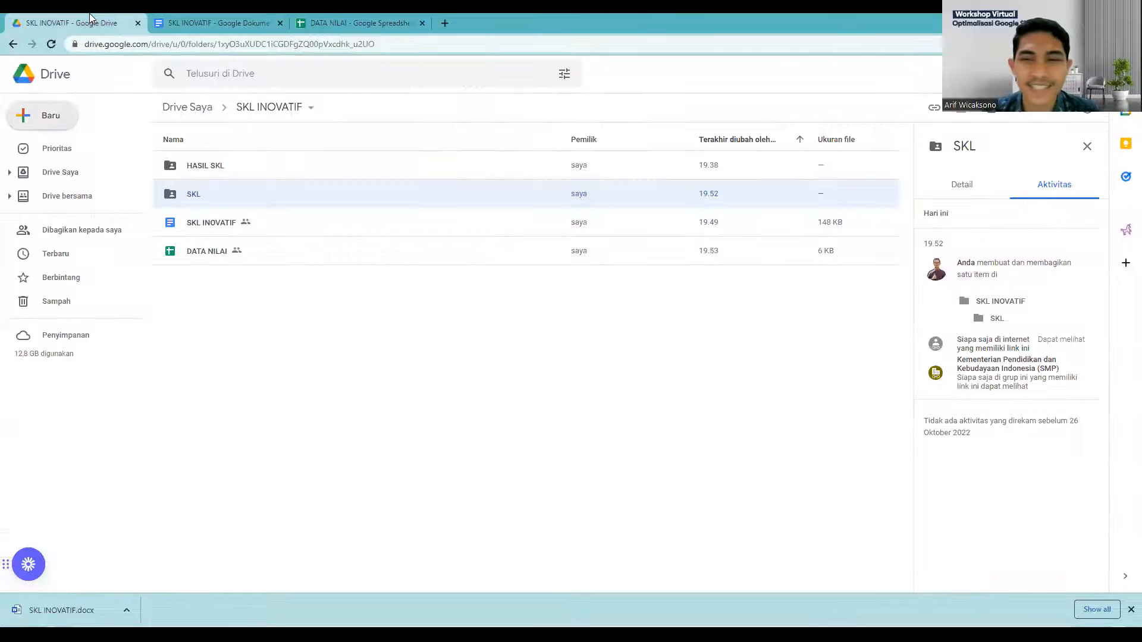
pyautogui.doubleClick(198, 188)
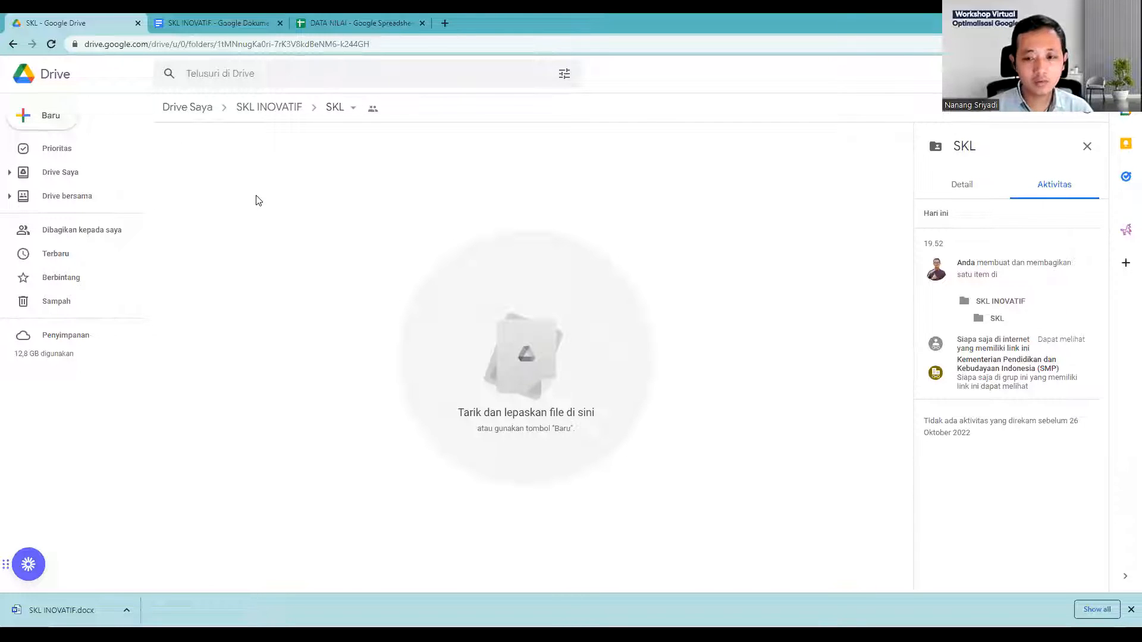
pyautogui.click(51, 130)
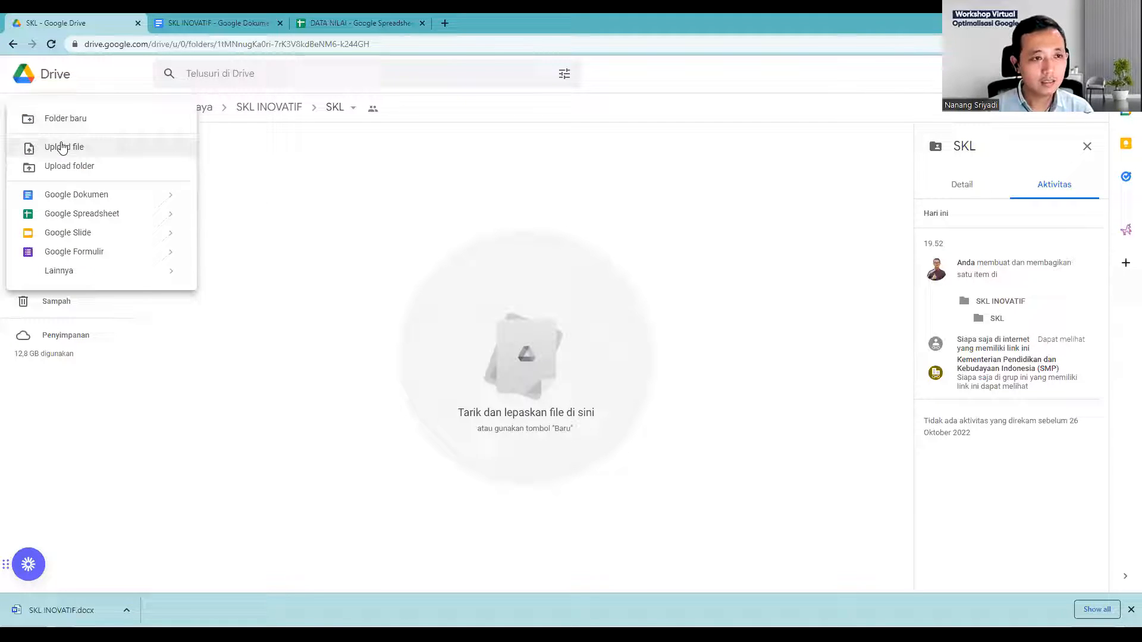
pyautogui.click(63, 148)
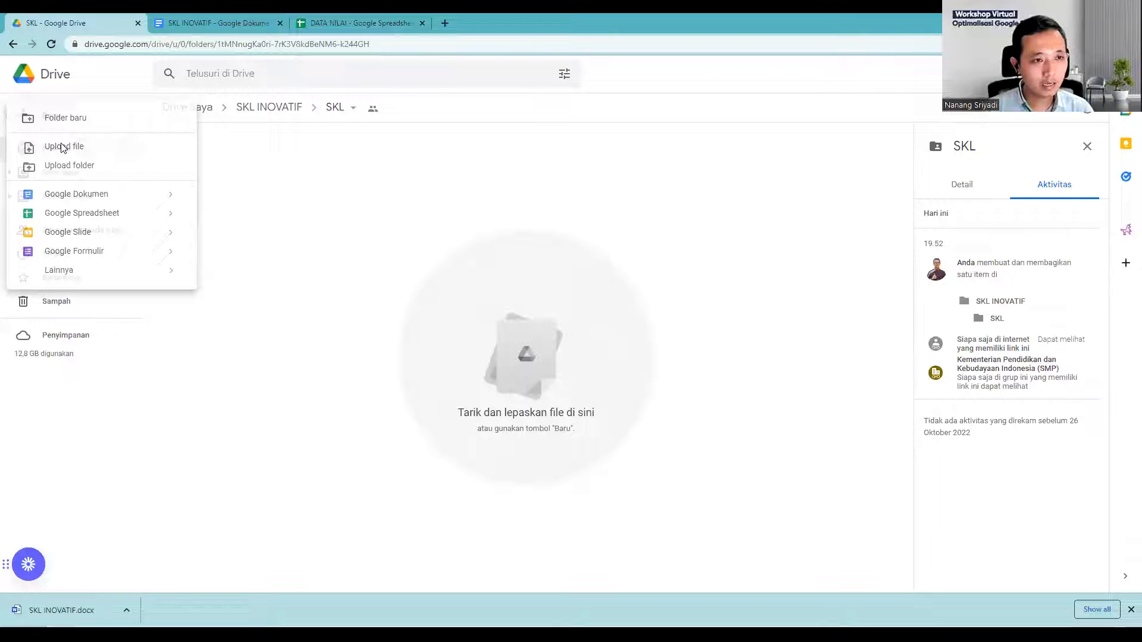
pyautogui.click(68, 194)
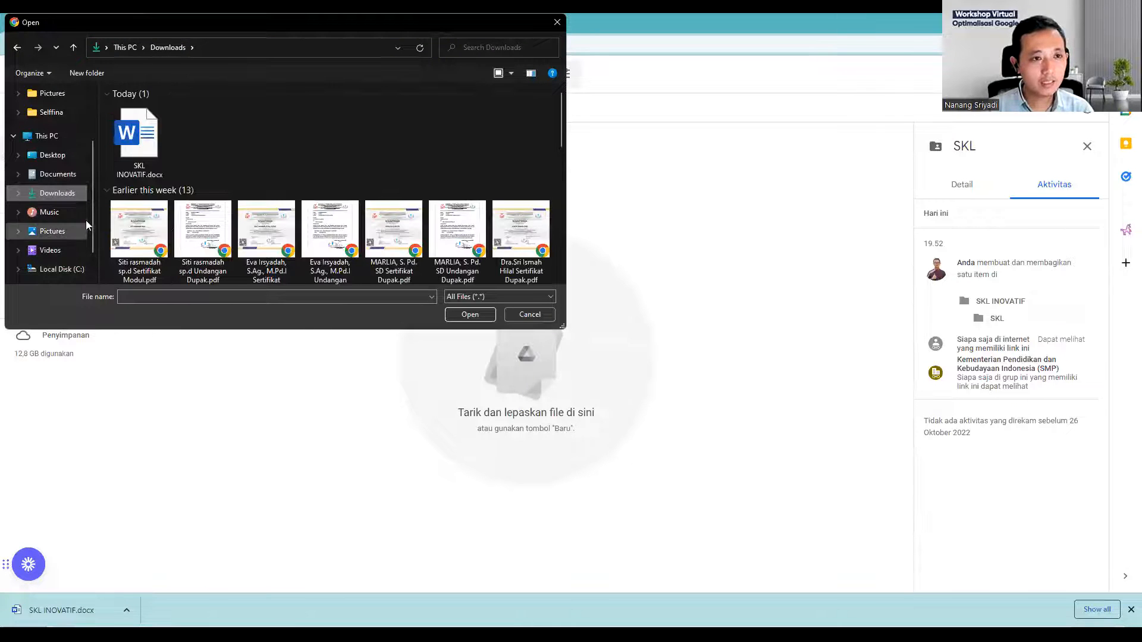
pyautogui.doubleClick(136, 159)
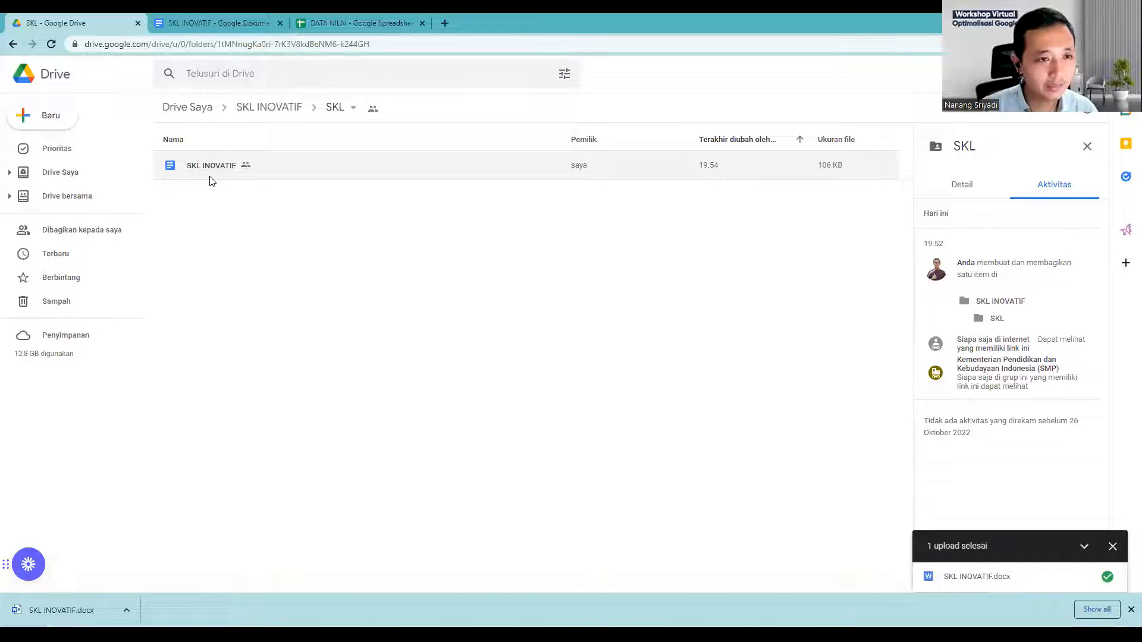
# Examine the file options of the uploaded SKL INOVATIF document, and close both open SKL INOVATIF documents
pyautogui.doubleClick(225, 172)
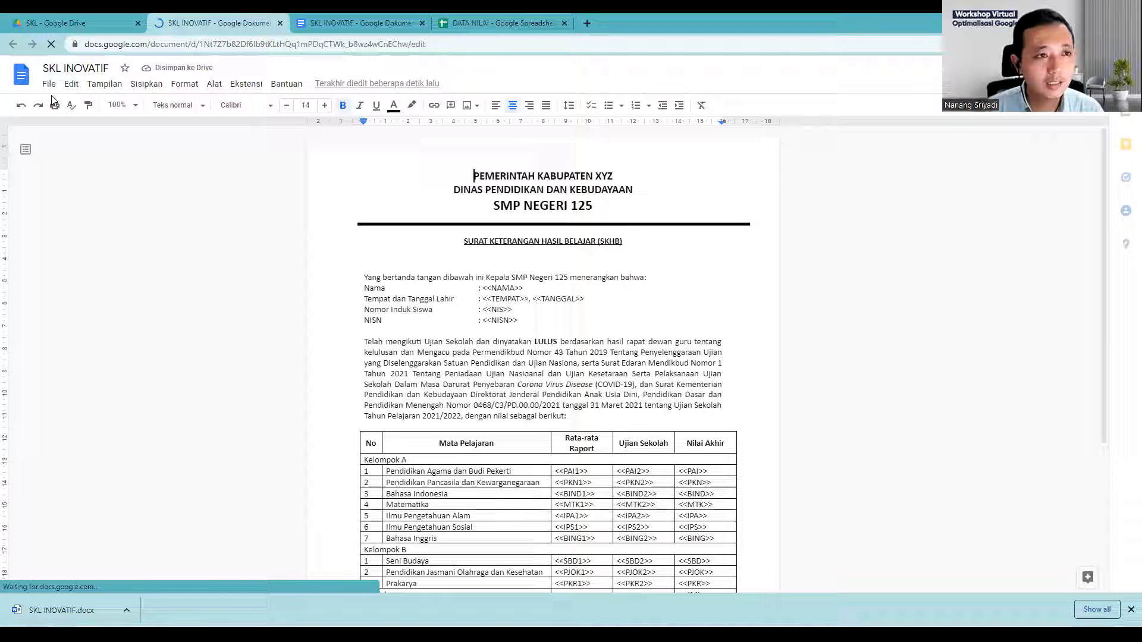
pyautogui.click(48, 85)
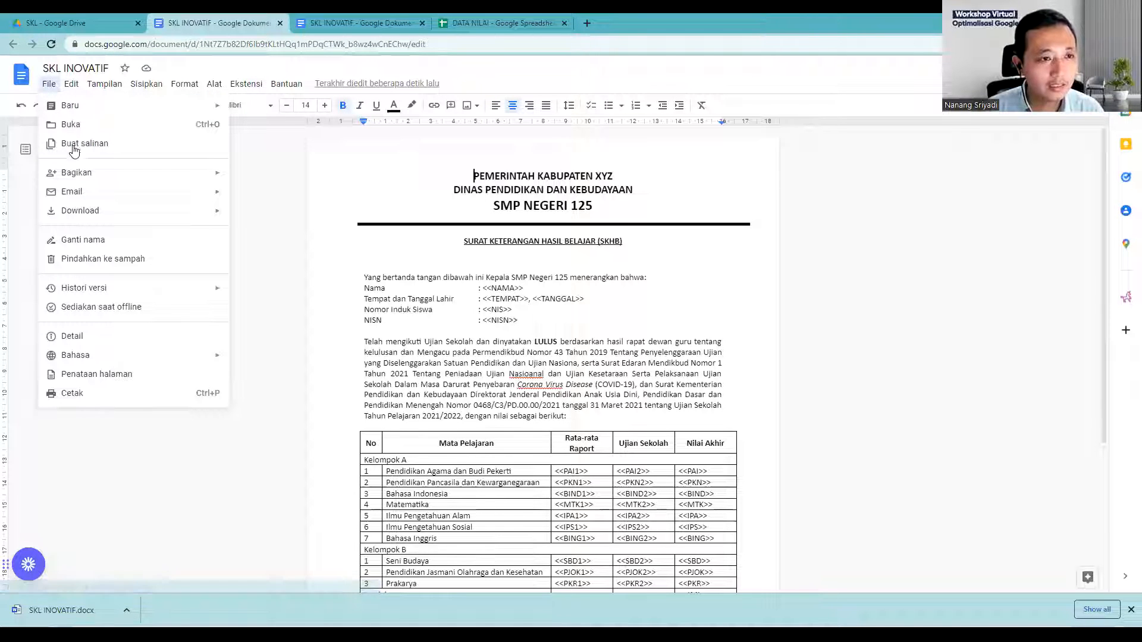
pyautogui.moveTo(107, 179)
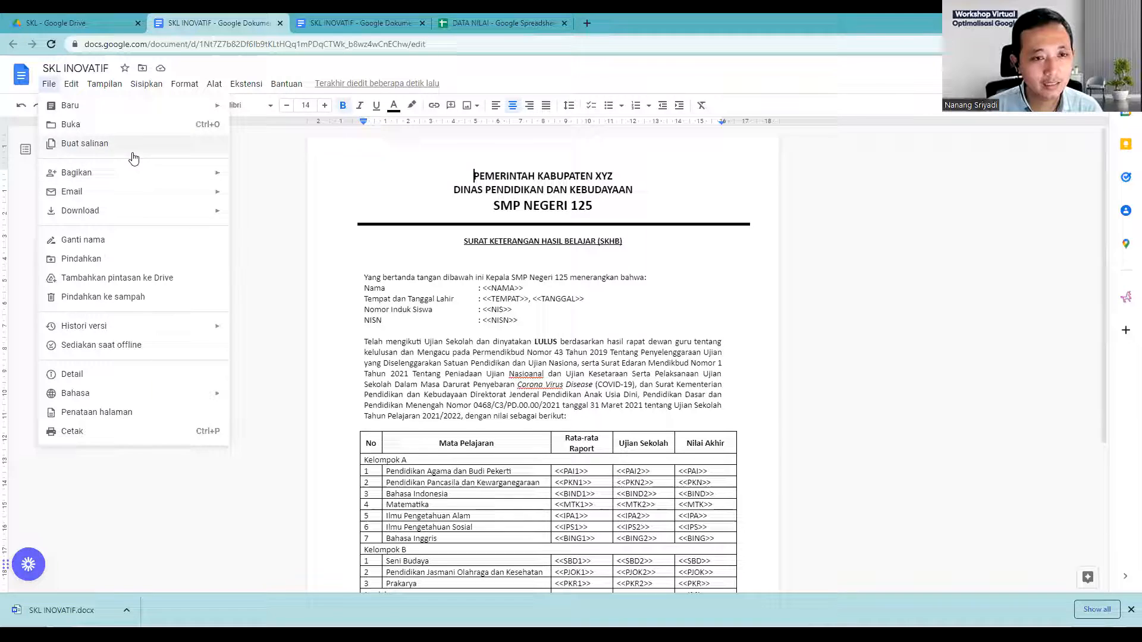
pyautogui.click(82, 23)
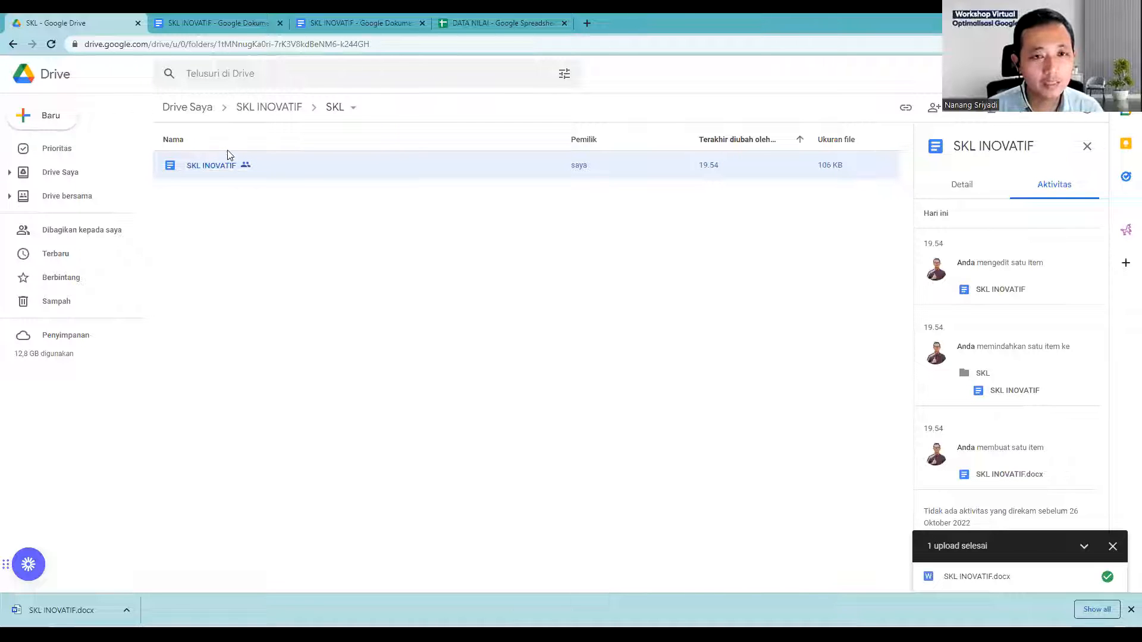
pyautogui.click(198, 22)
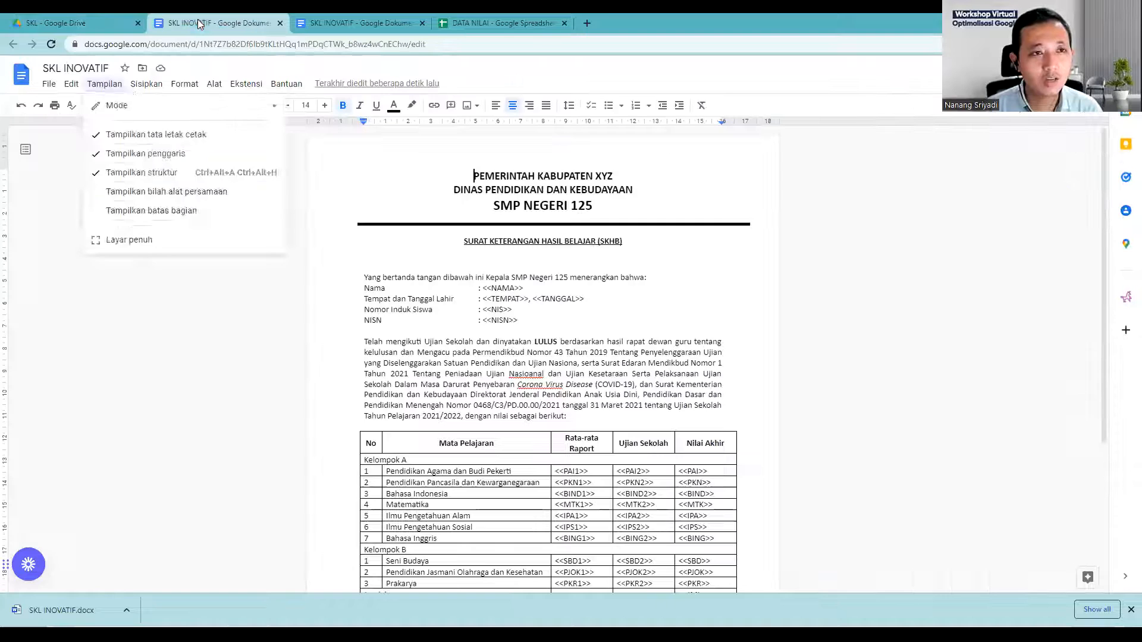
pyautogui.click(47, 85)
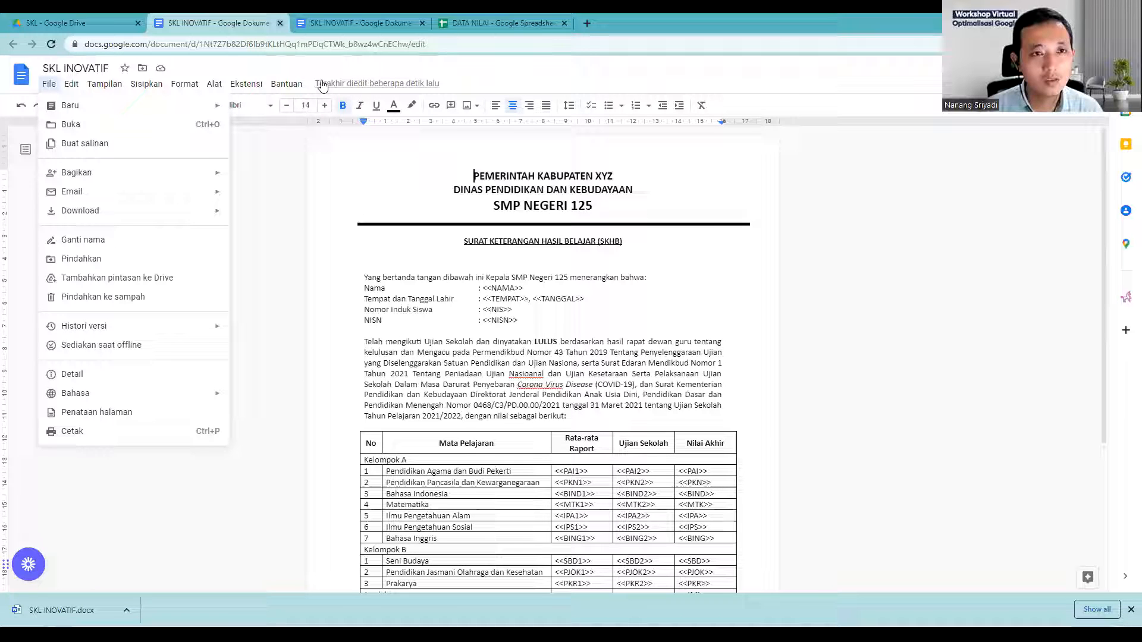
pyautogui.click(280, 23)
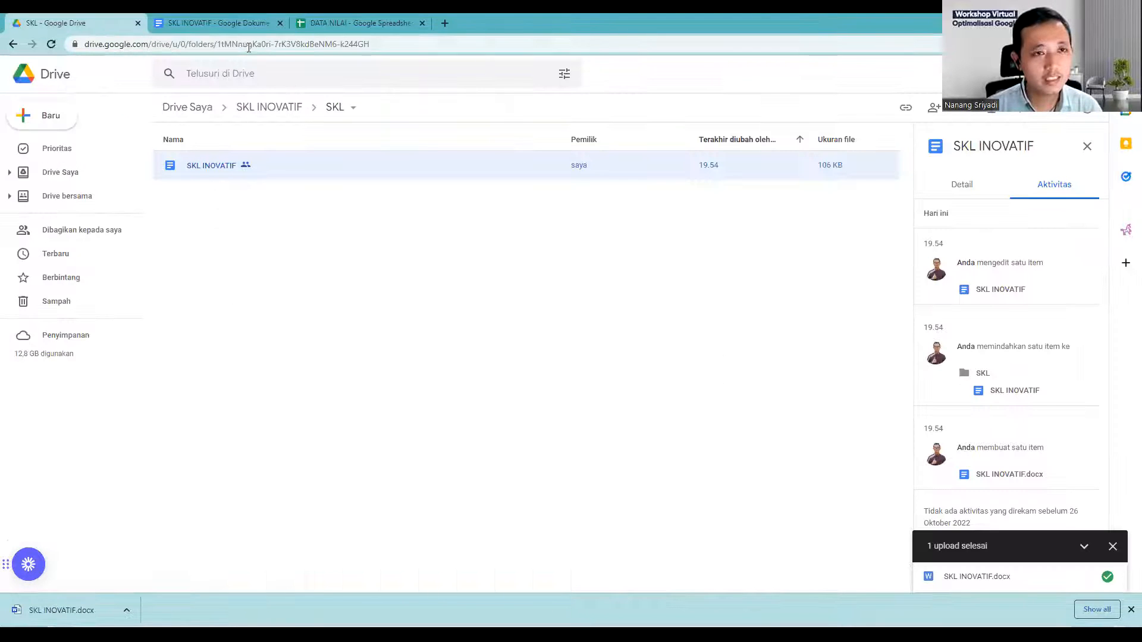
pyautogui.click(279, 23)
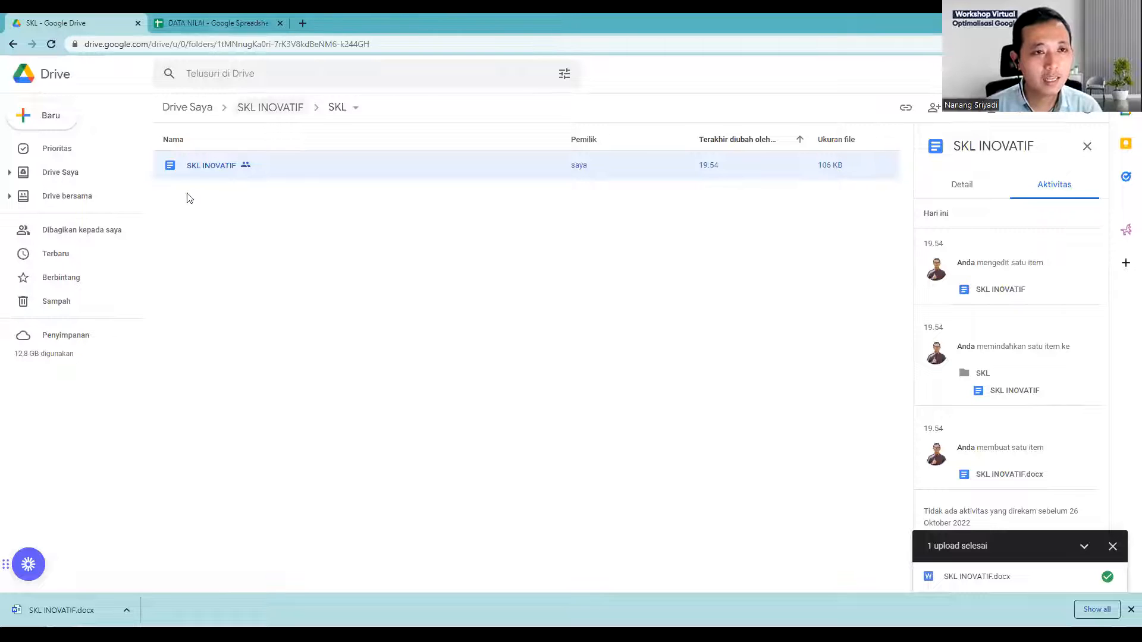